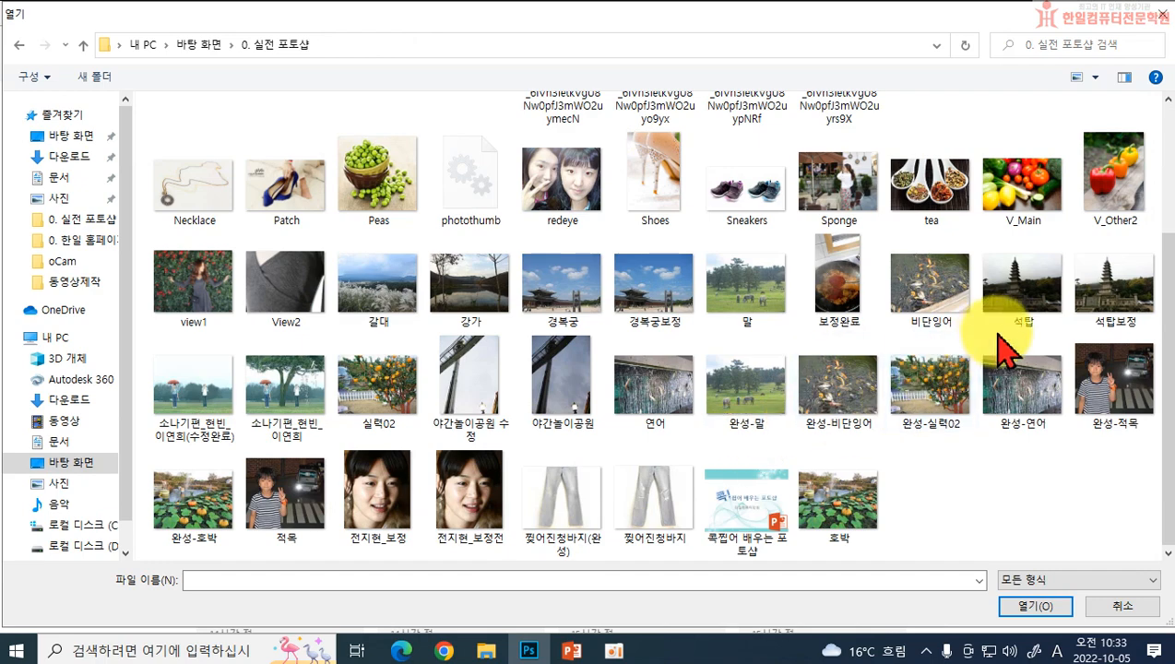
Step: Open the Nature image from the 0. 실전 포토샵 folder
scroll(512, 376, up, 3)
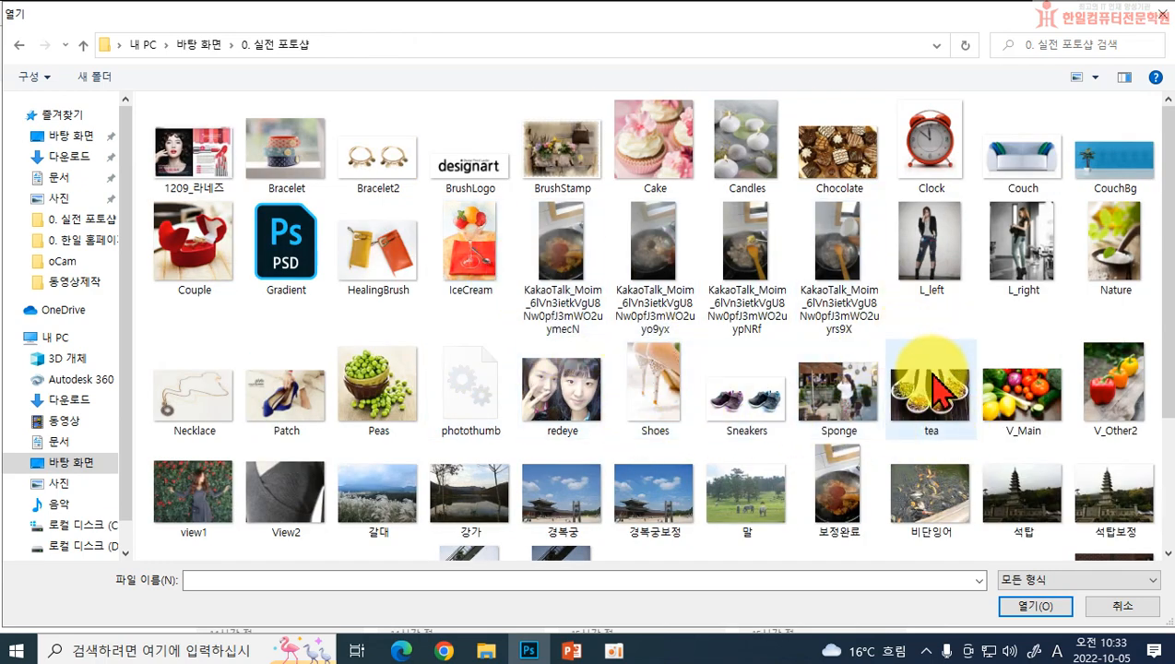
scroll(441, 349, down, 3)
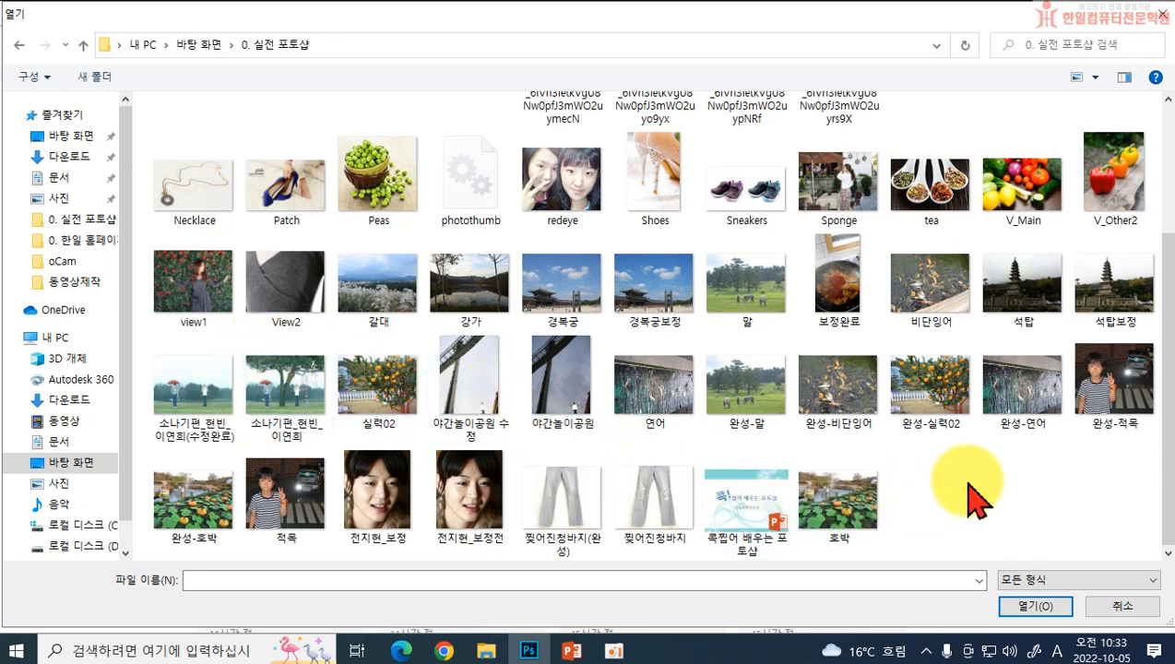
scroll(988, 477, up, 3)
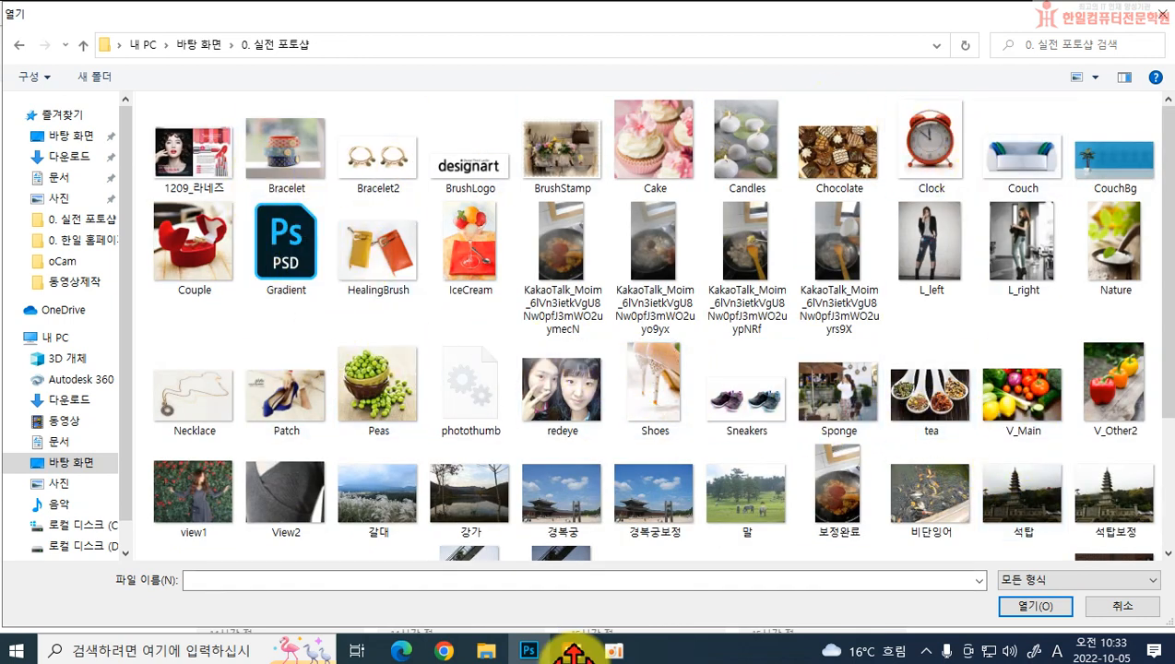
click(1116, 242)
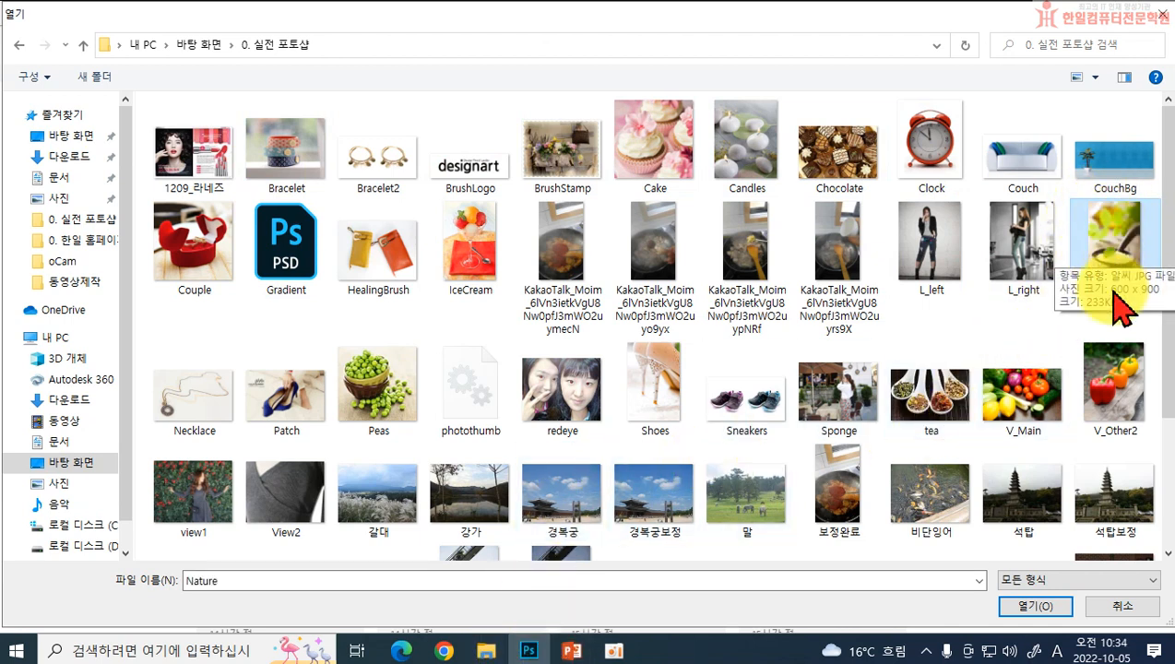
click(1034, 606)
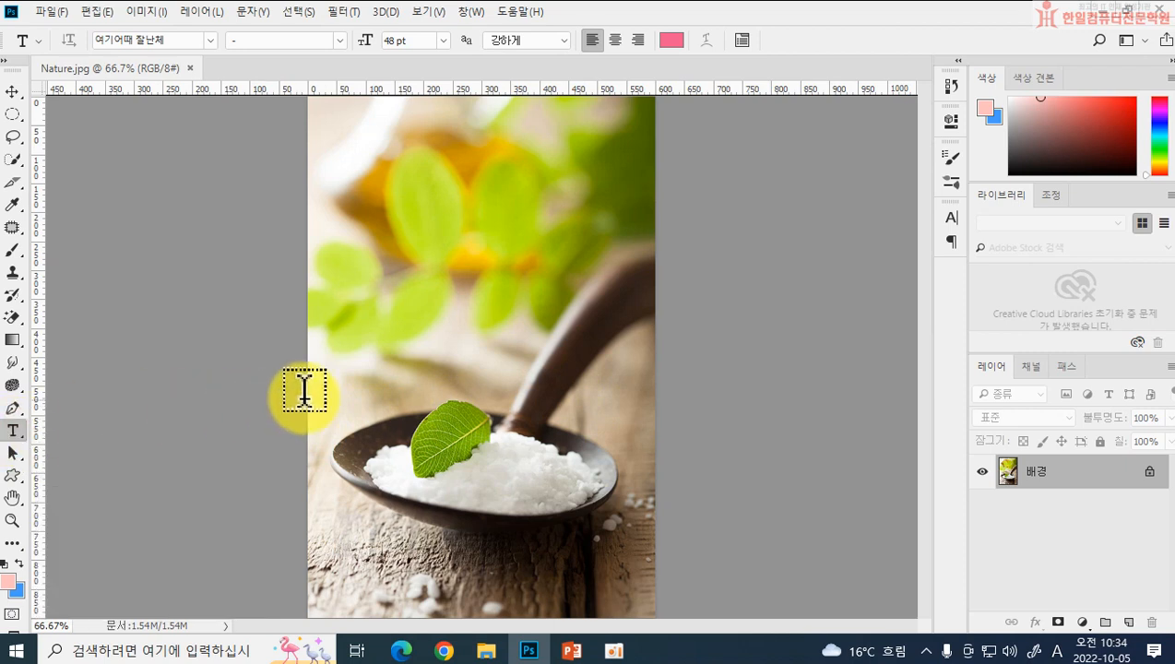
Step: Start a text line above the spoon with the 여기어때 잘난체 font at 60 pt
click(383, 369)
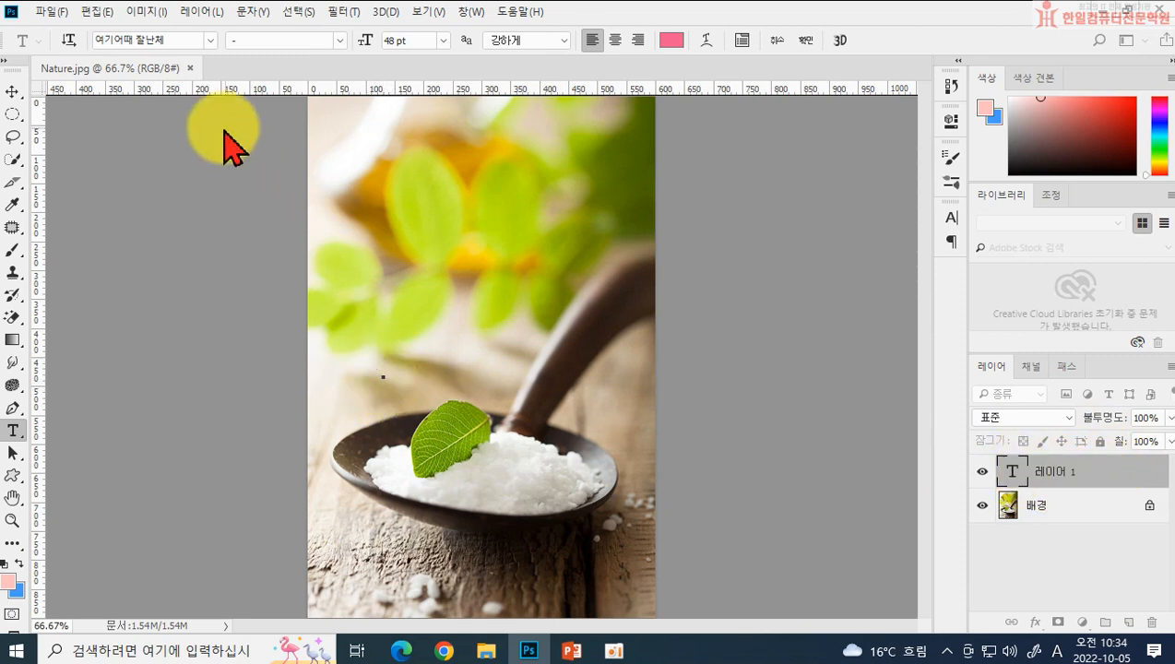
click(209, 41)
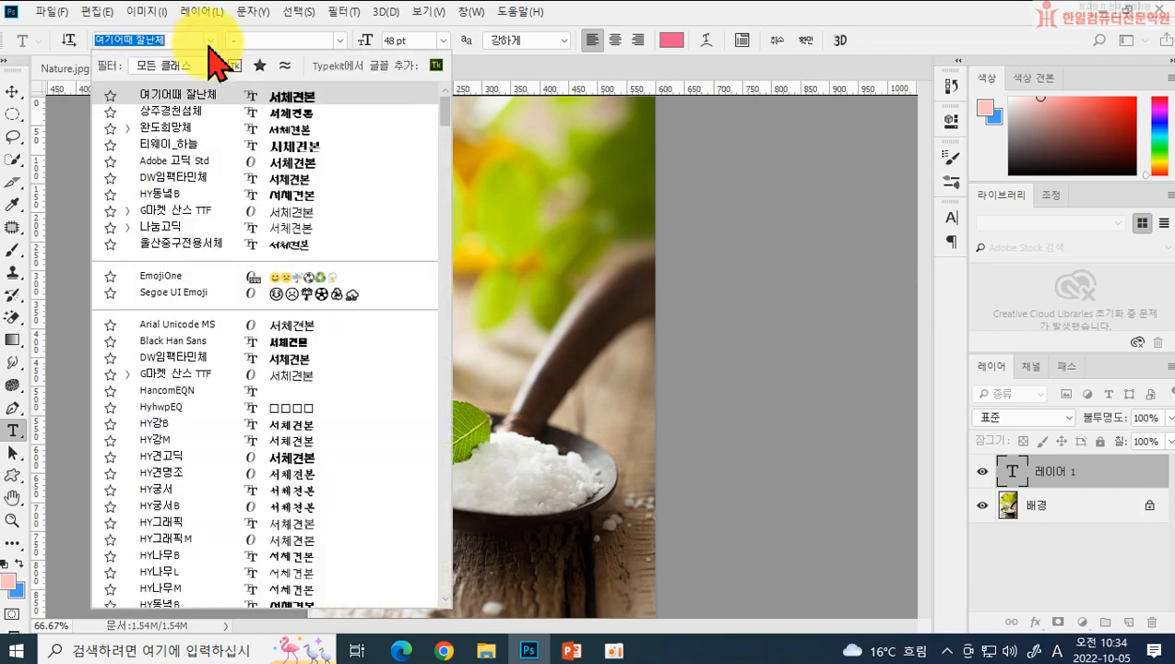
click(281, 95)
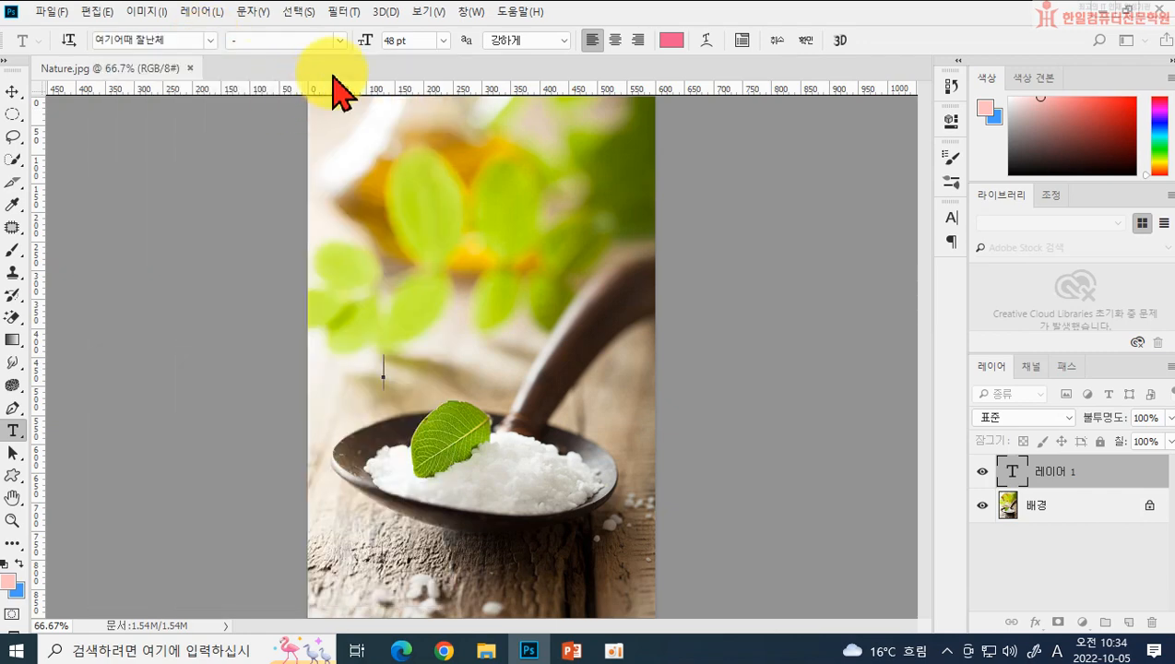
click(444, 40)
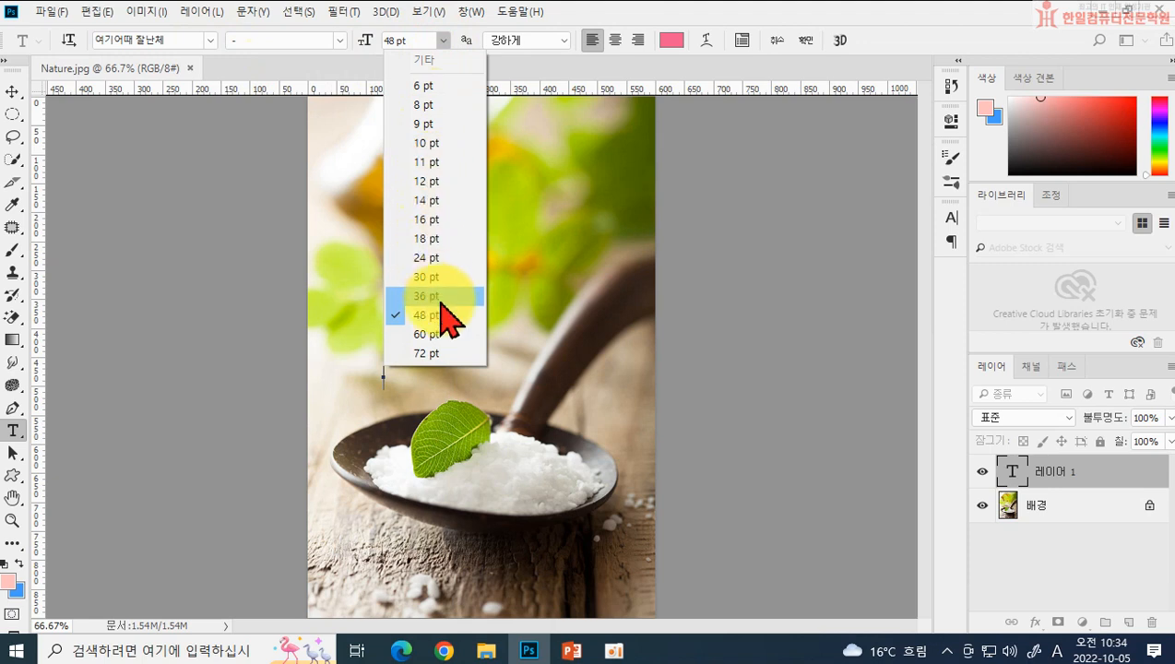
click(438, 334)
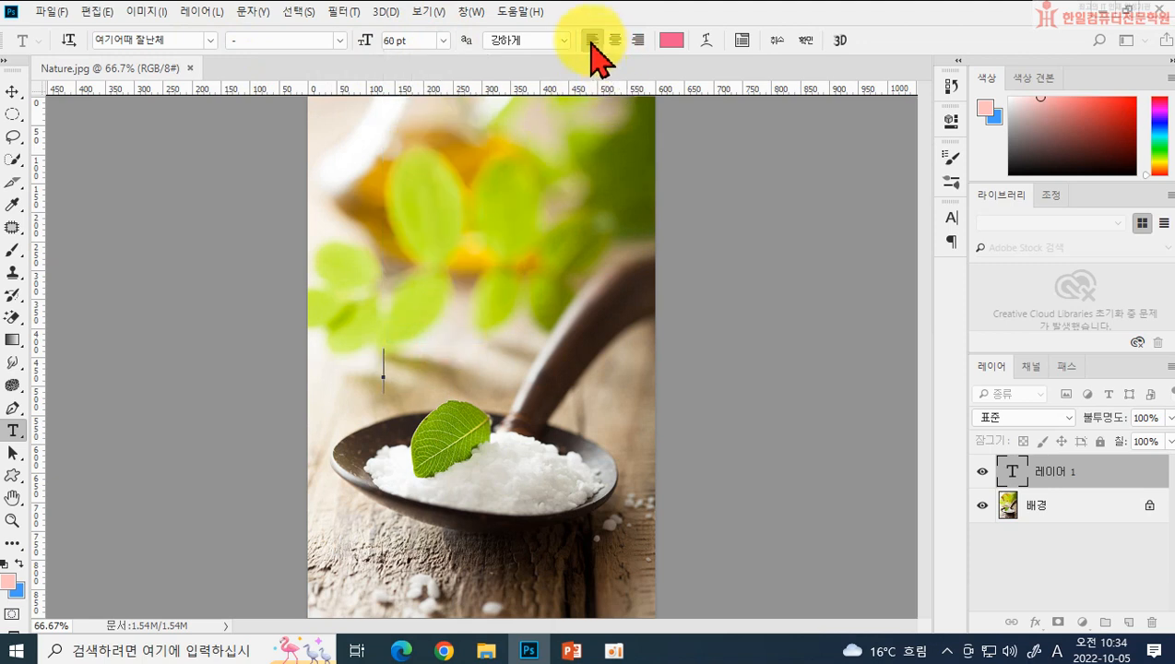
Step: Set the text color to white (ffffff)
click(670, 40)
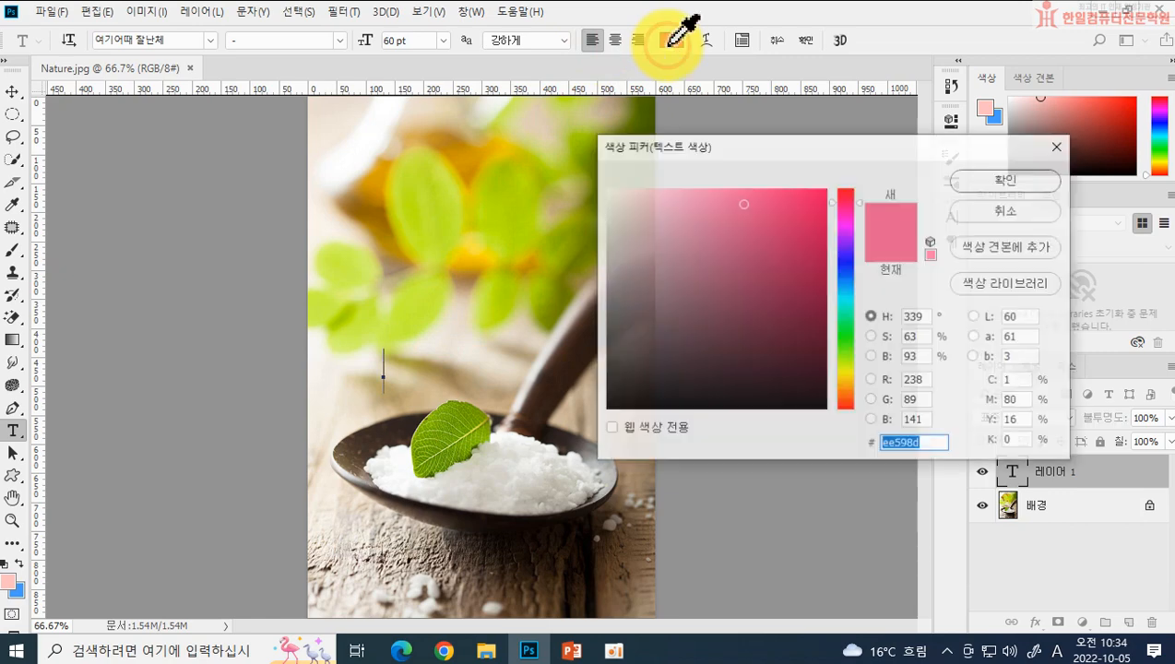
drag(674, 278, 589, 168)
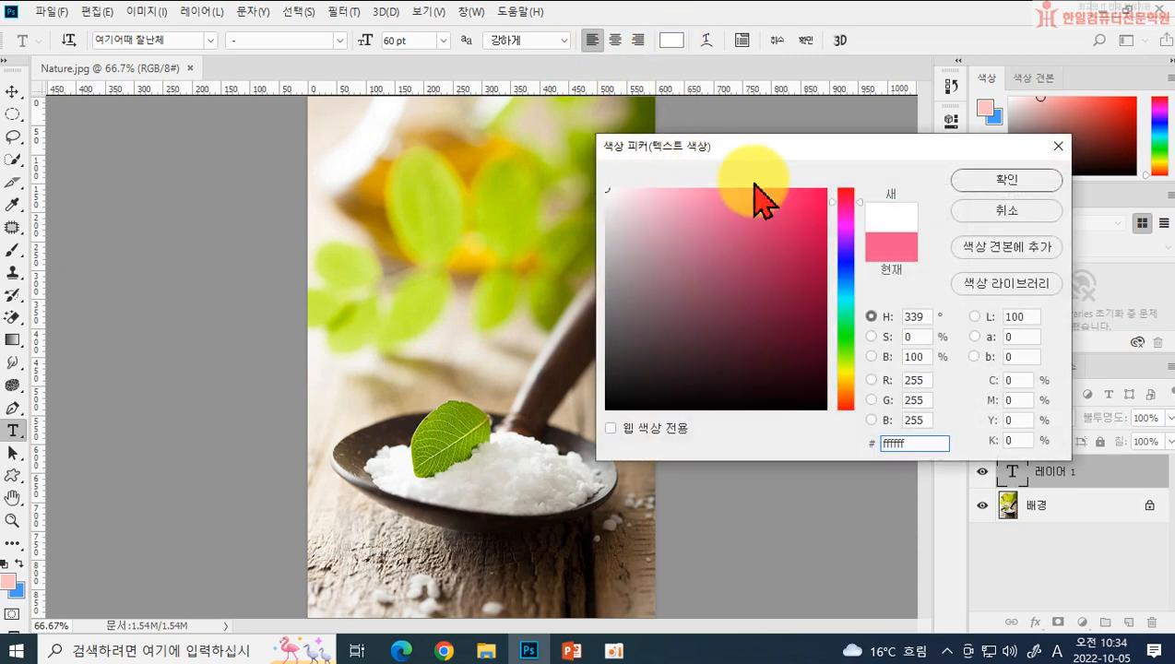
click(1017, 187)
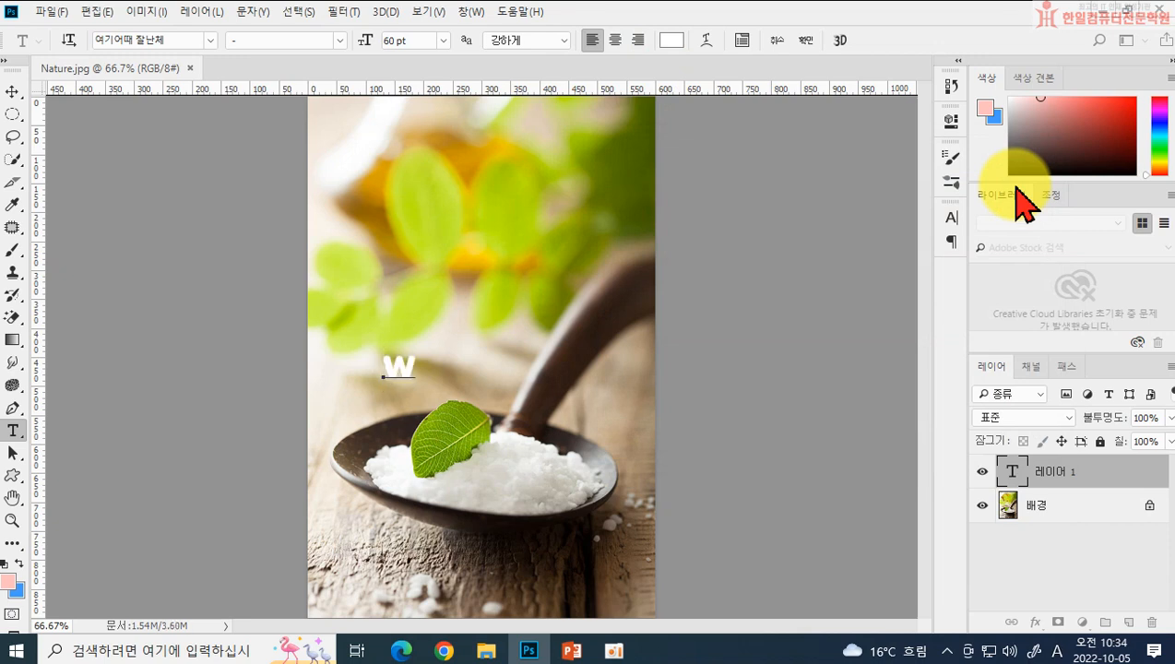
Step: Enter the text 자연한스푼 and shift it slightly right and up above the leaf on the spoon
text(연히스)
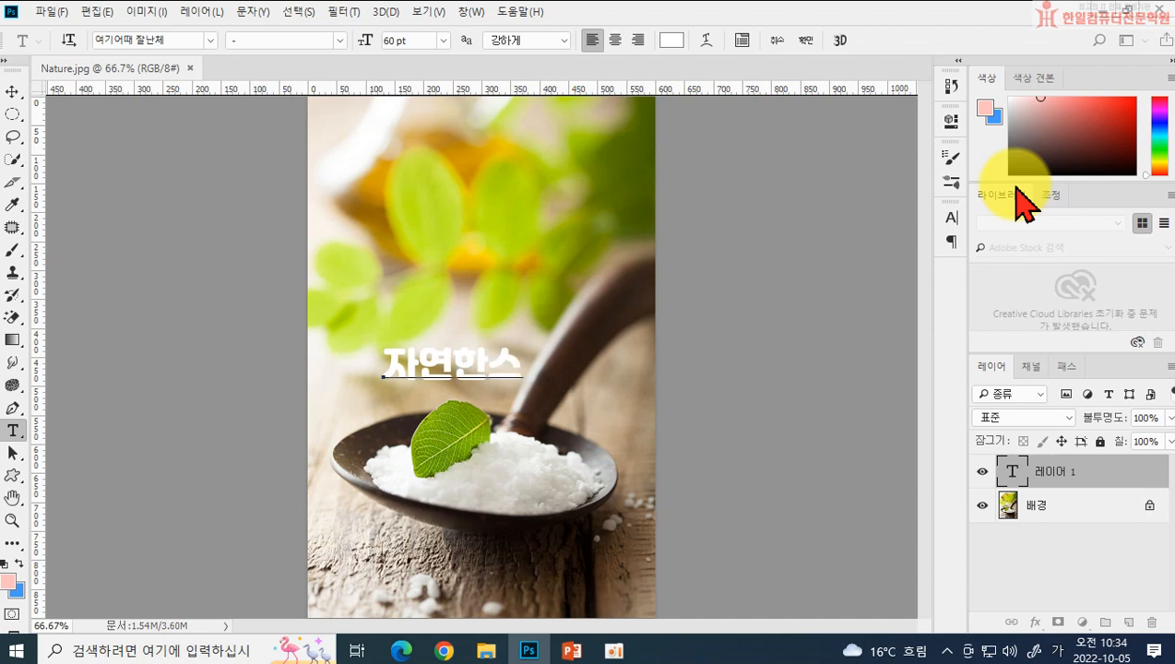
text(푼)
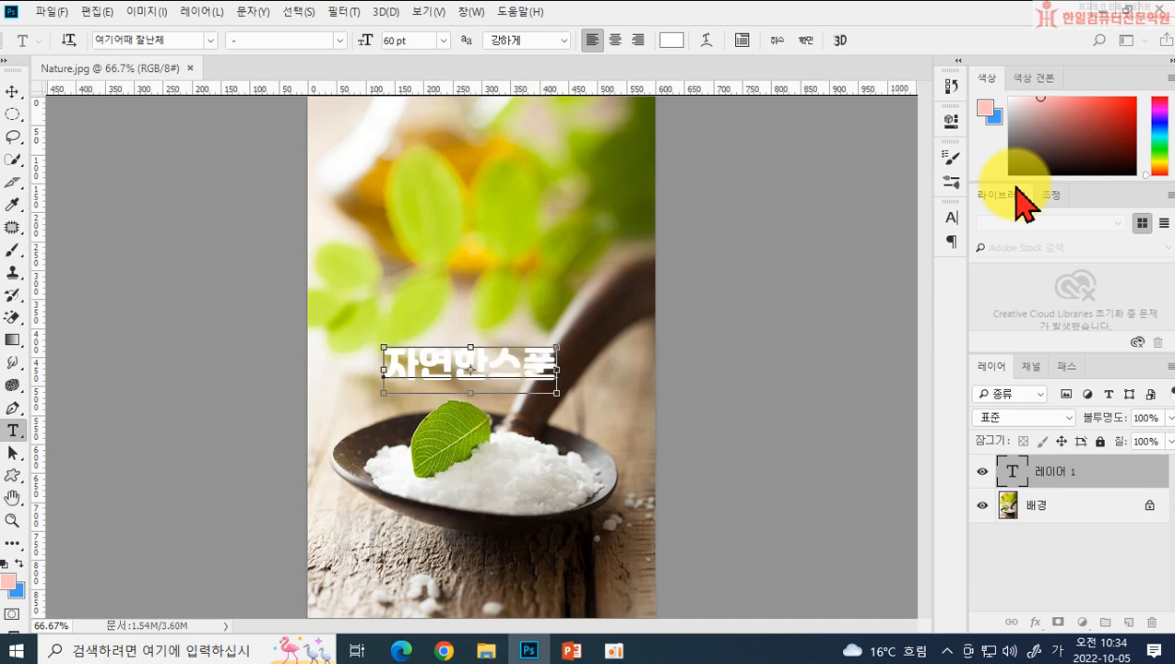
key(ctrl+Return)
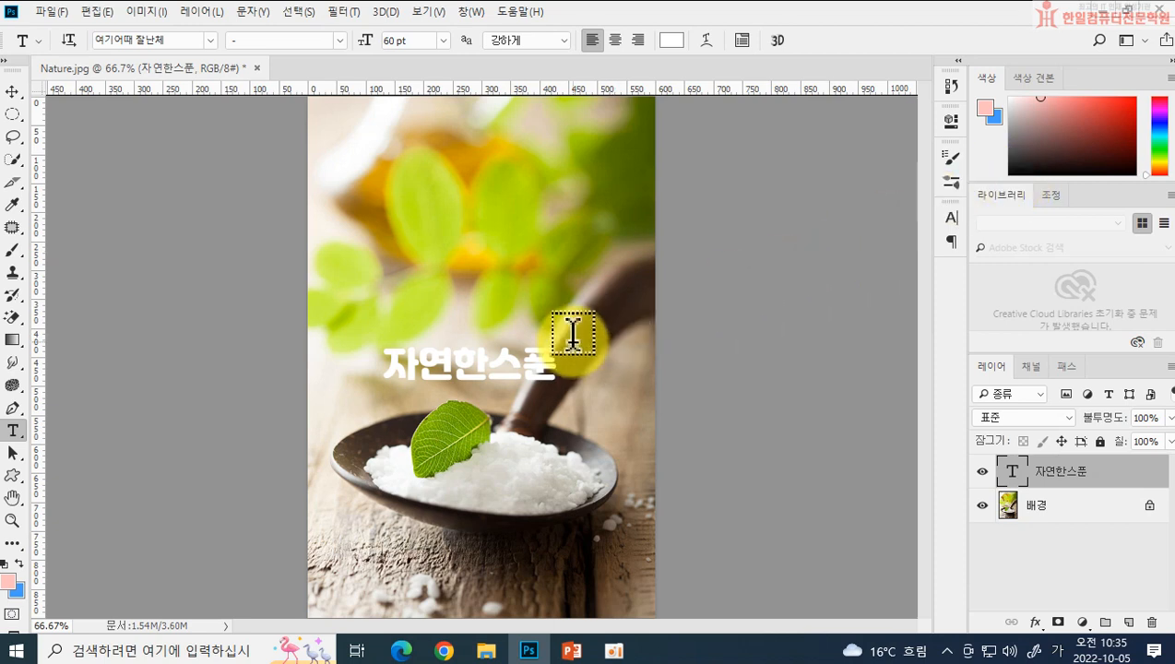
click(17, 92)
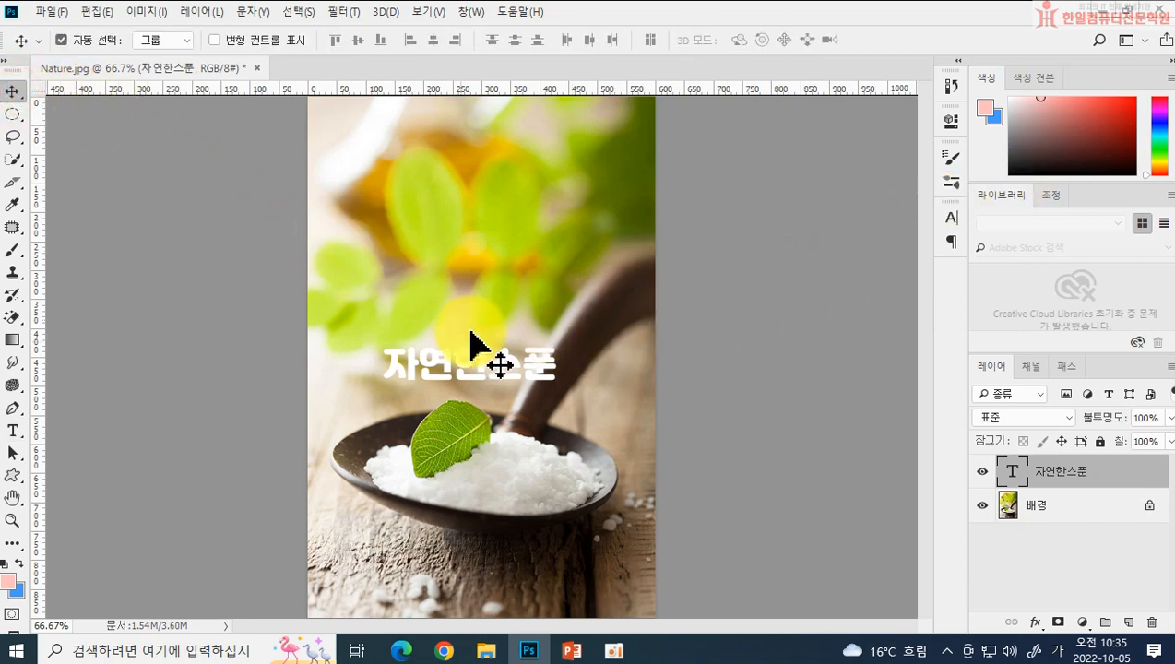
mouse_move(479, 369)
mouse_down()
mouse_move(498, 441)
mouse_move(495, 379)
mouse_up()
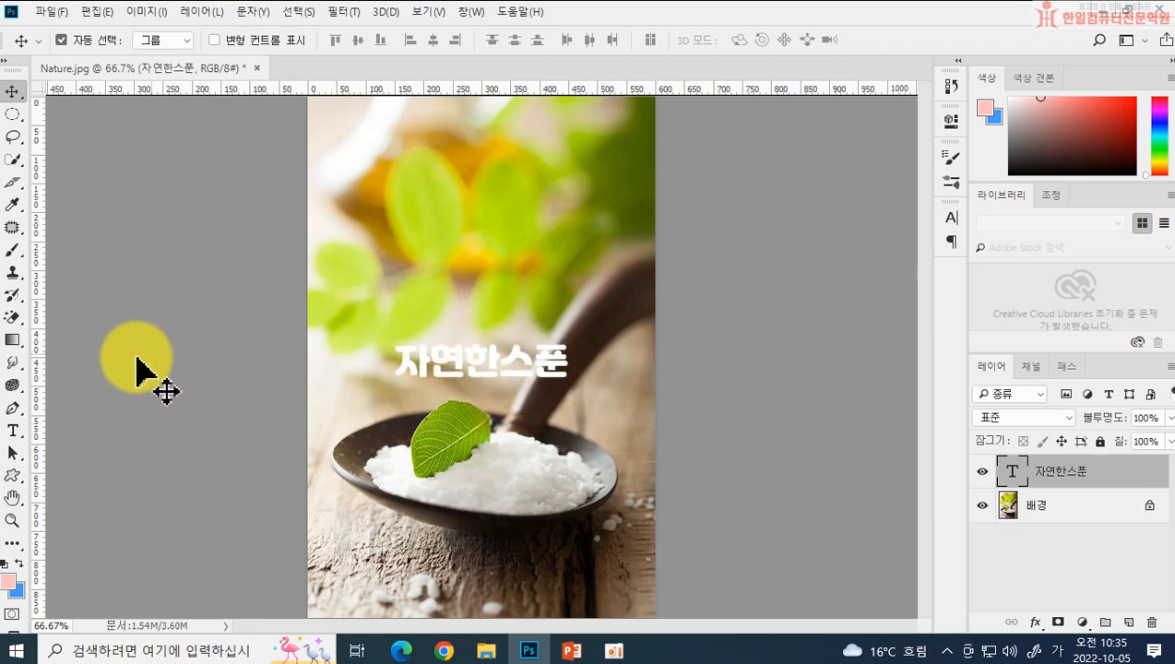
Step: Change the font of the 자연한스푼 text layer to HY헤드라인M
click(13, 431)
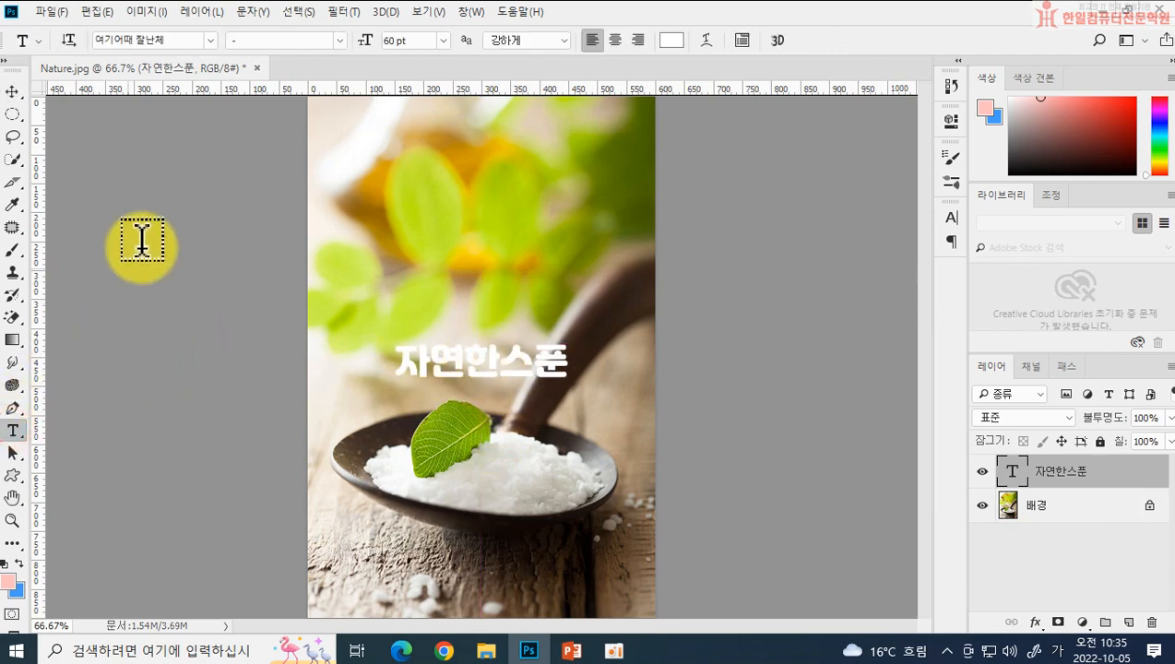
click(210, 41)
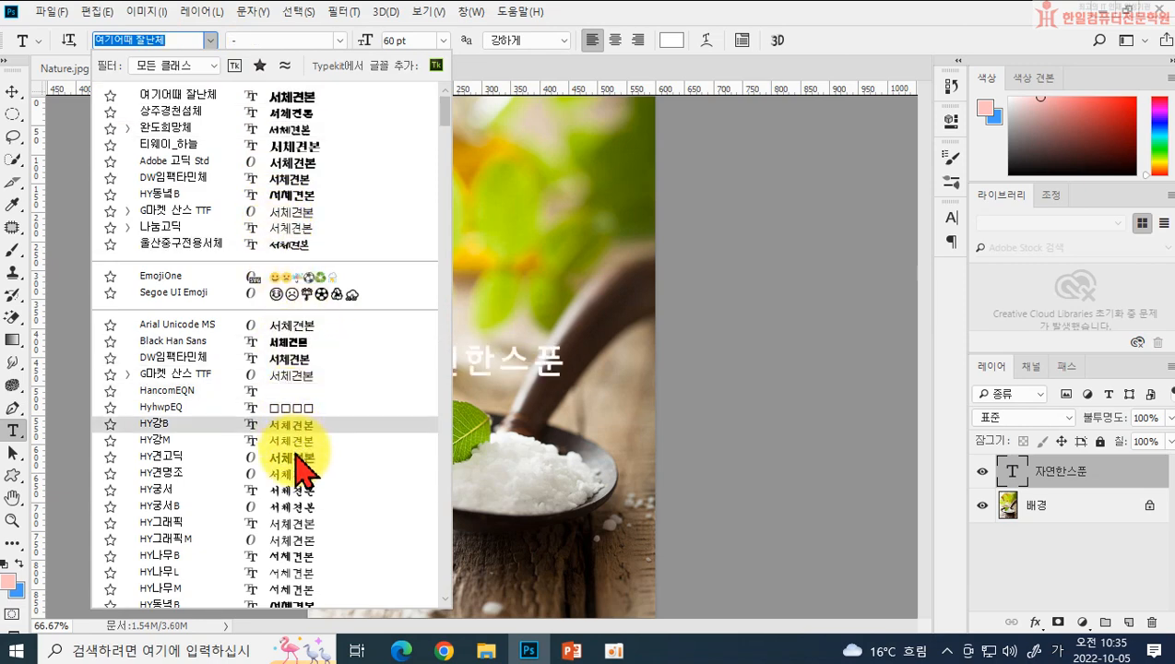
scroll(314, 452, down, 1)
scroll(333, 516, down, 1)
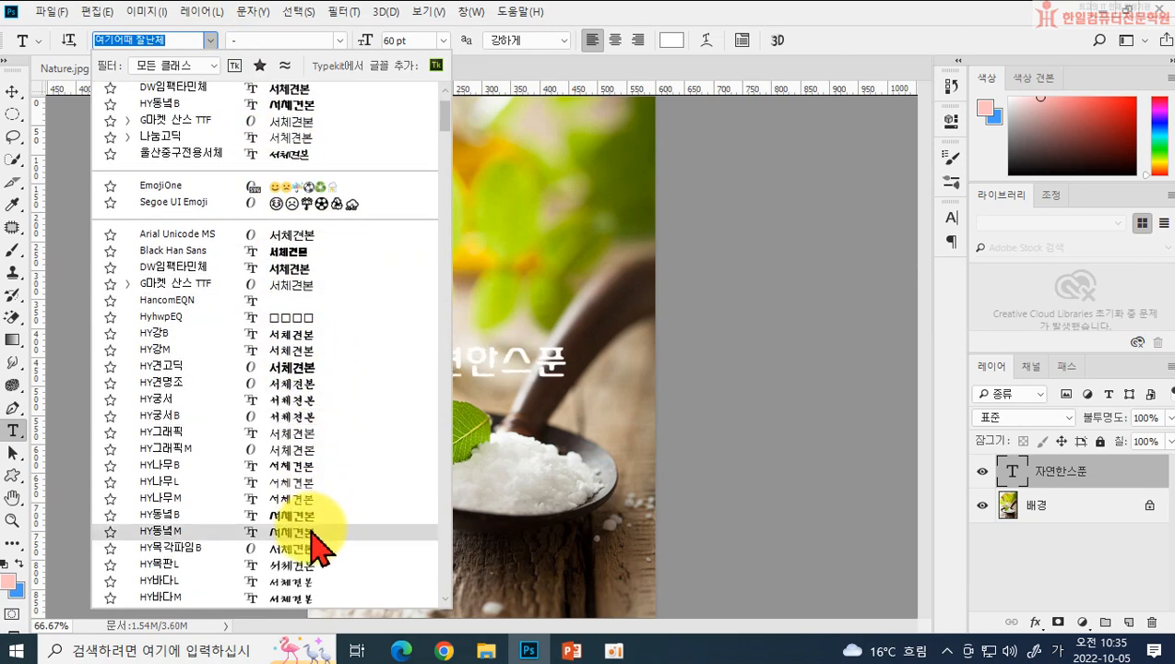
scroll(310, 542, down, 1)
scroll(305, 540, down, 2)
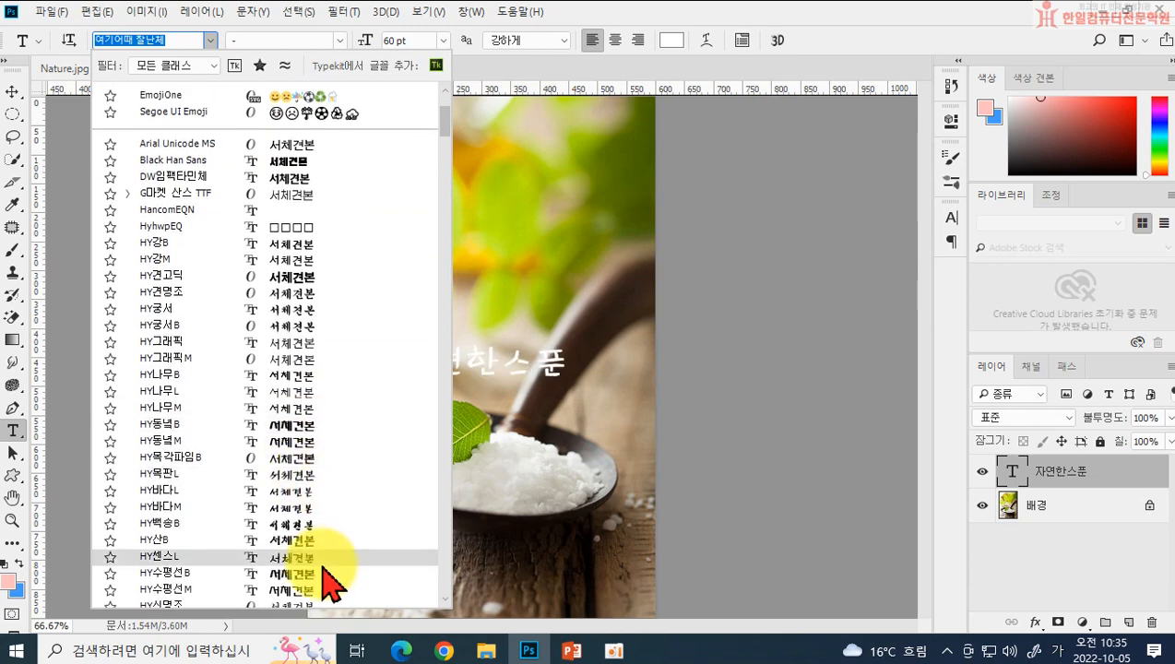
scroll(327, 586, down, 1)
scroll(323, 581, down, 2)
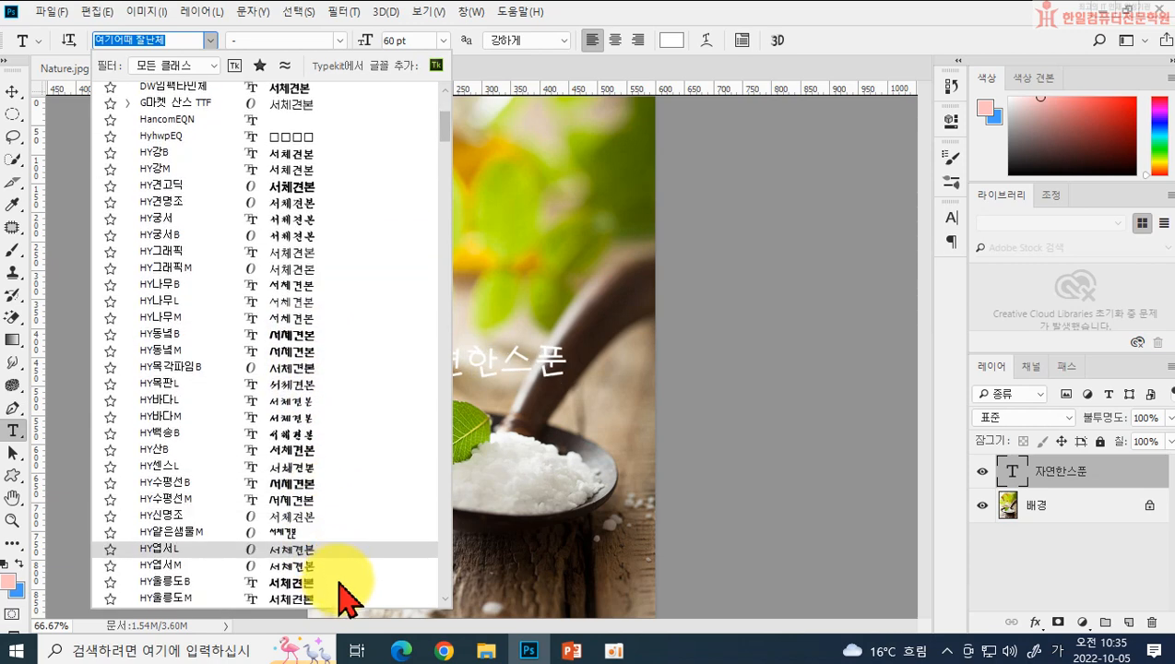
scroll(328, 584, down, 1)
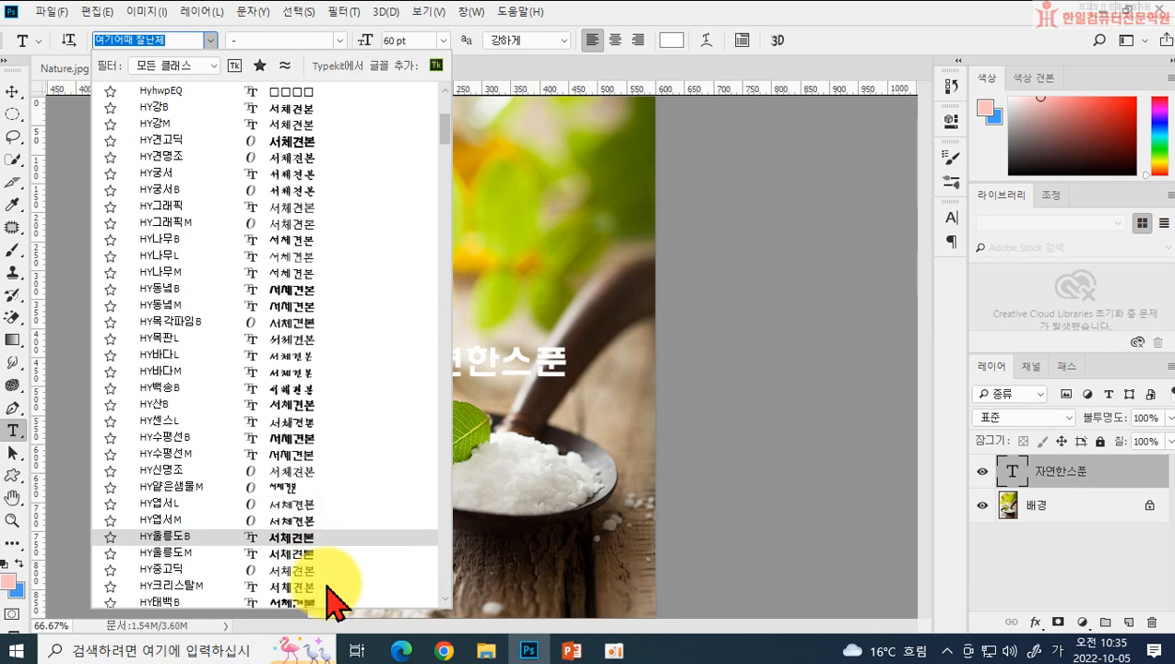
scroll(323, 579, down, 1)
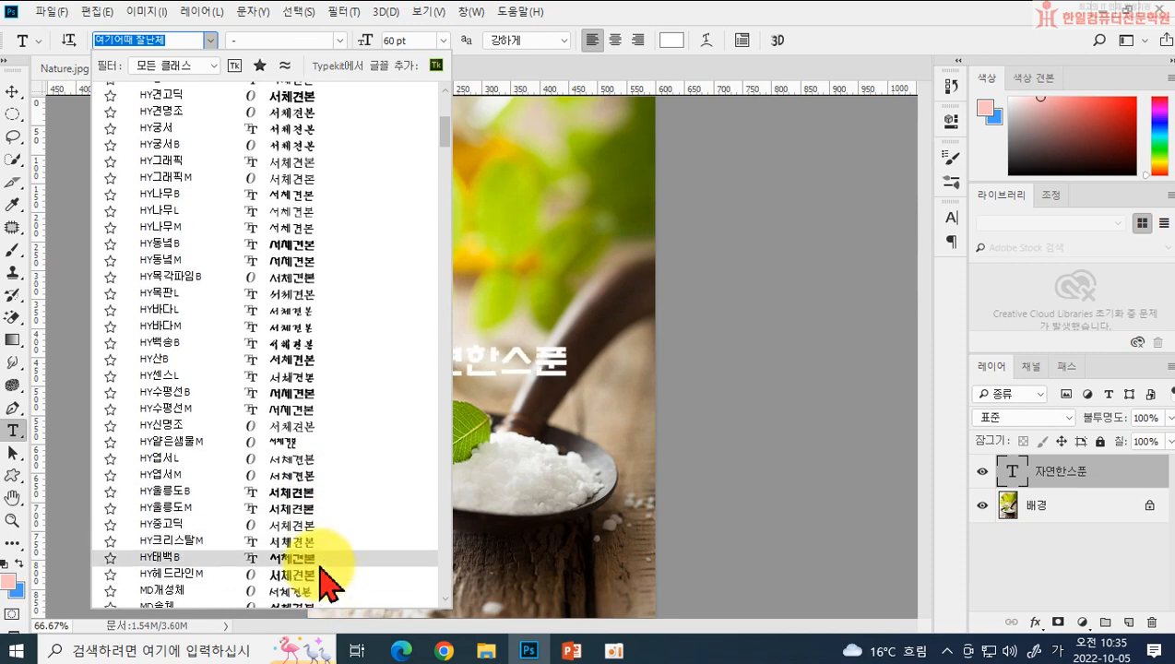
click(327, 574)
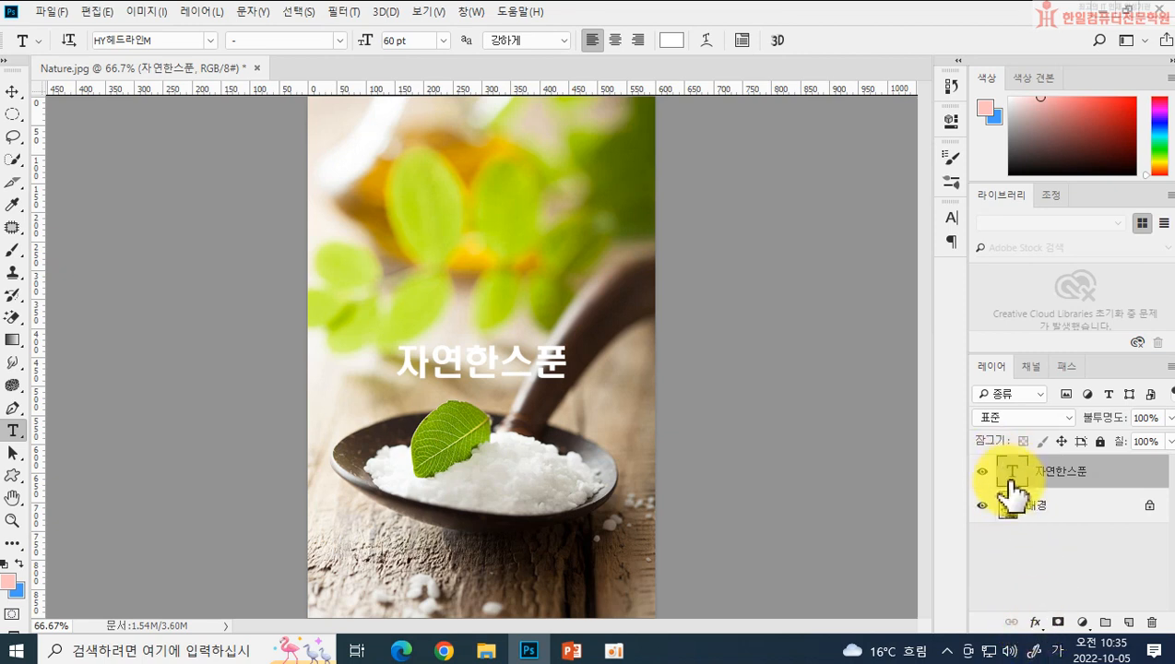
Step: Add a Bevel & Emboss (경사와 엠보스) effect to the text layer with 115% depth and 4 px size
click(1040, 624)
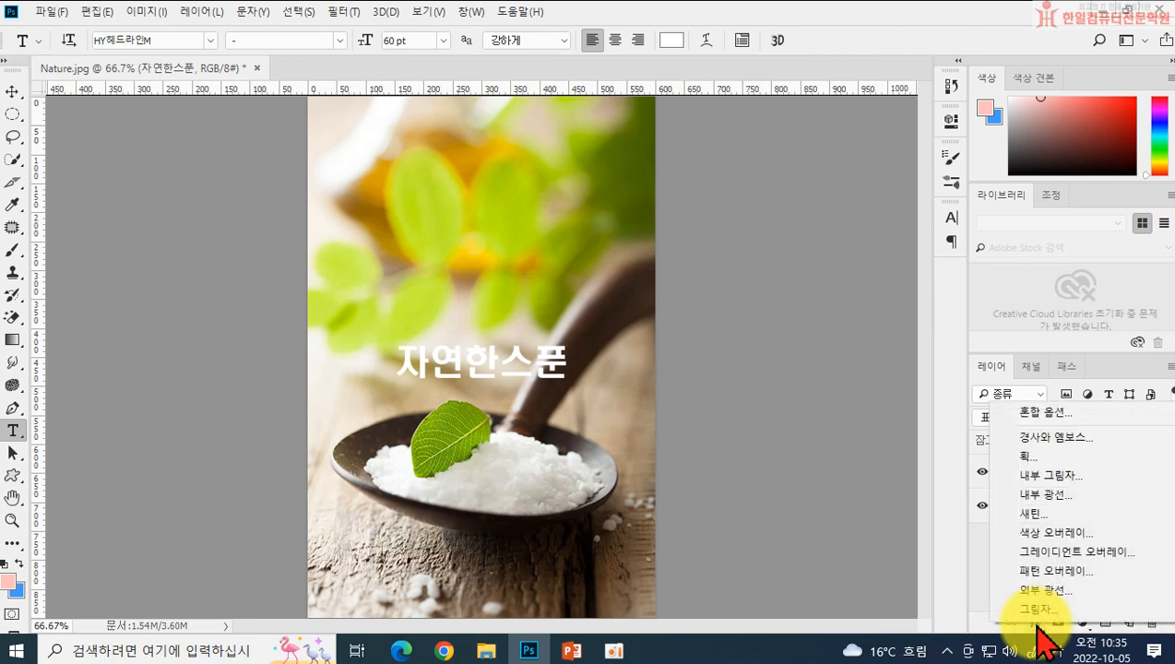
click(1035, 439)
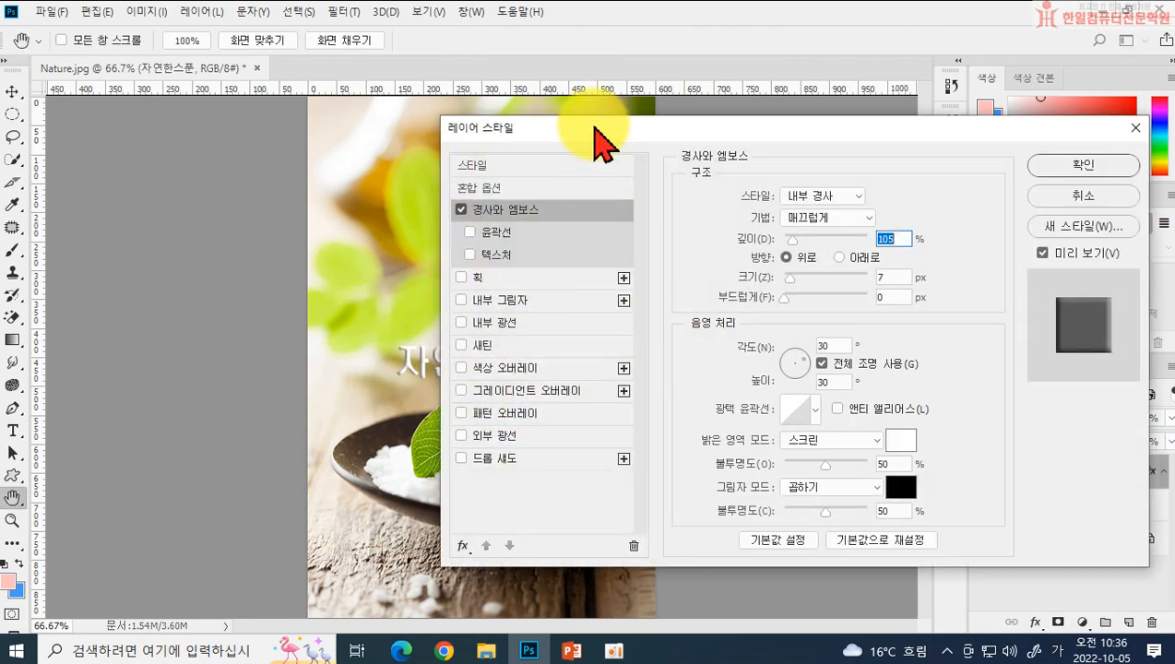
drag(598, 125, 708, 148)
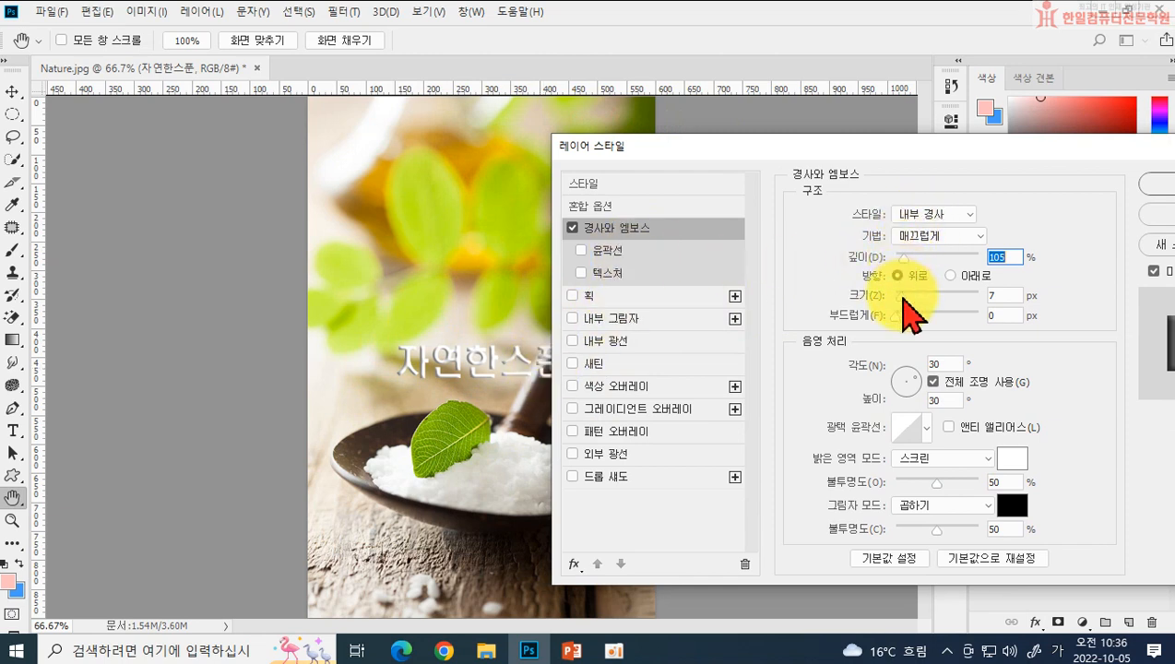
drag(903, 259, 897, 297)
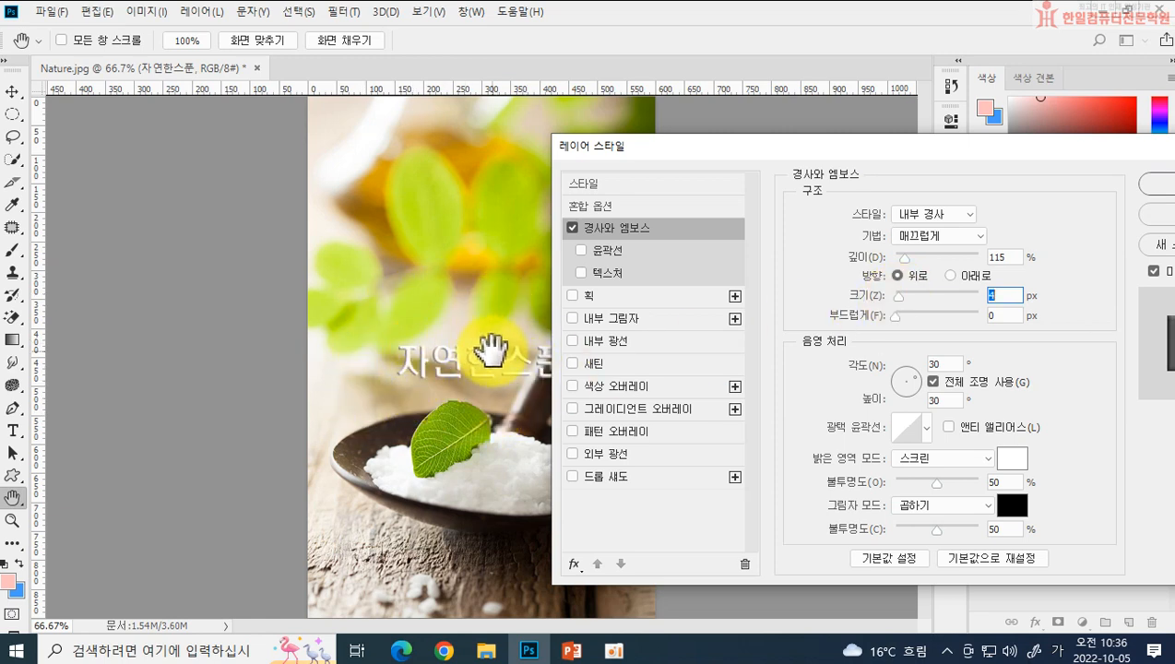
Step: Try the 외부 경사 and 쿠션 엠보스 bevel styles, return to 내부 경사, and set the bevel size to 5 px
click(932, 215)
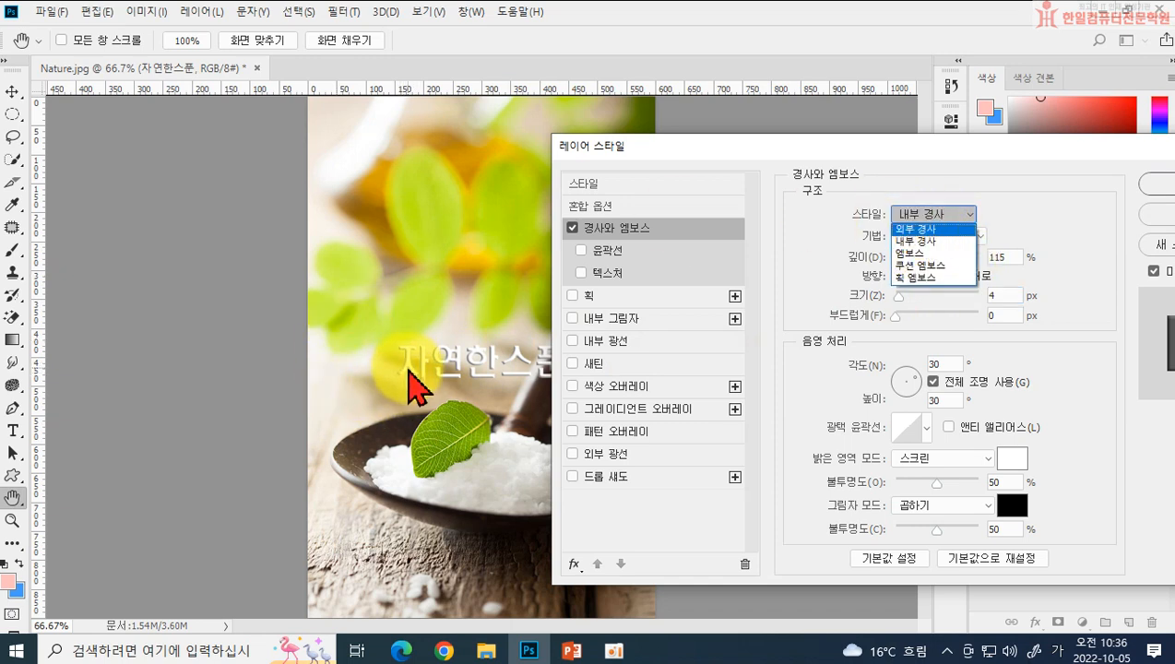
click(913, 229)
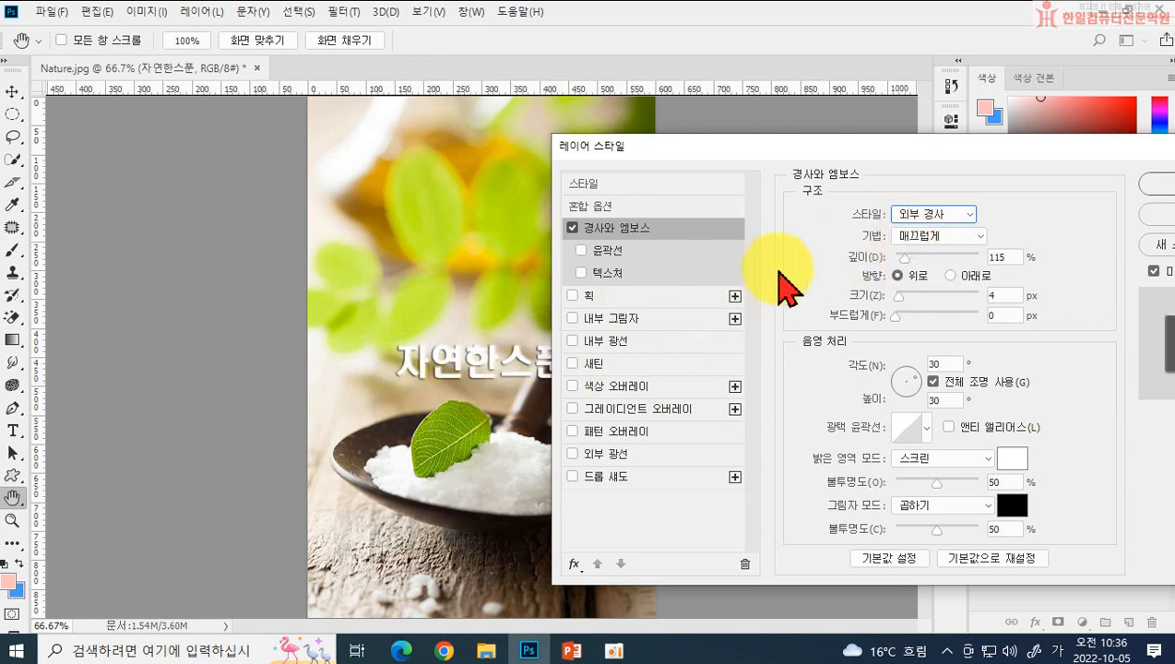
click(934, 216)
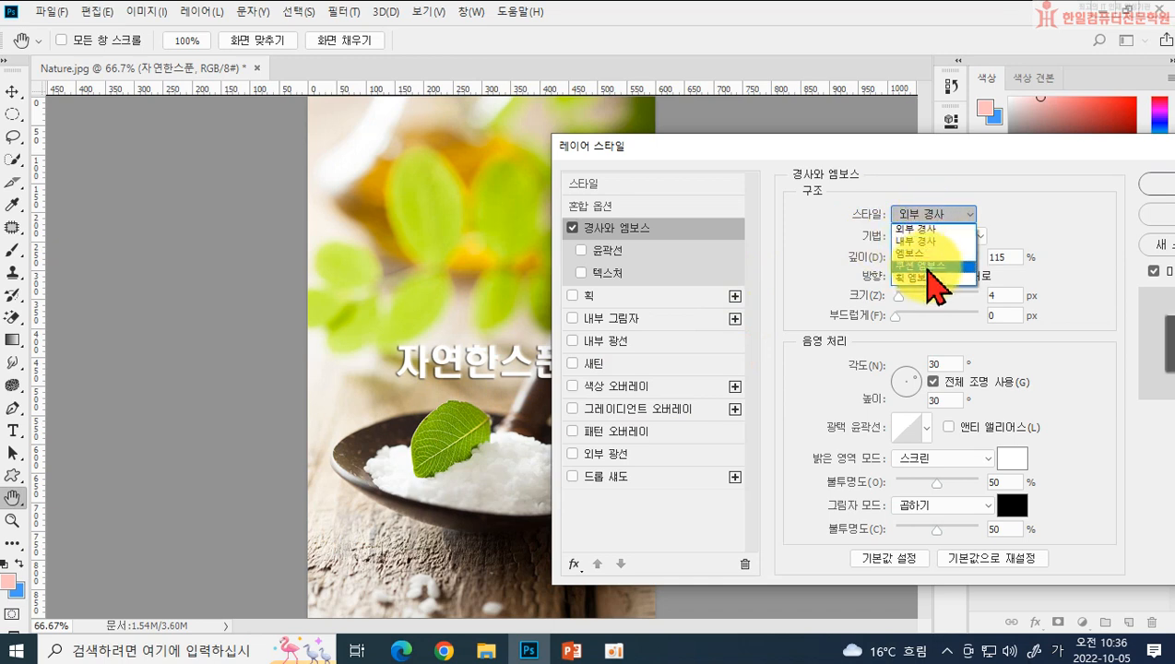
click(928, 267)
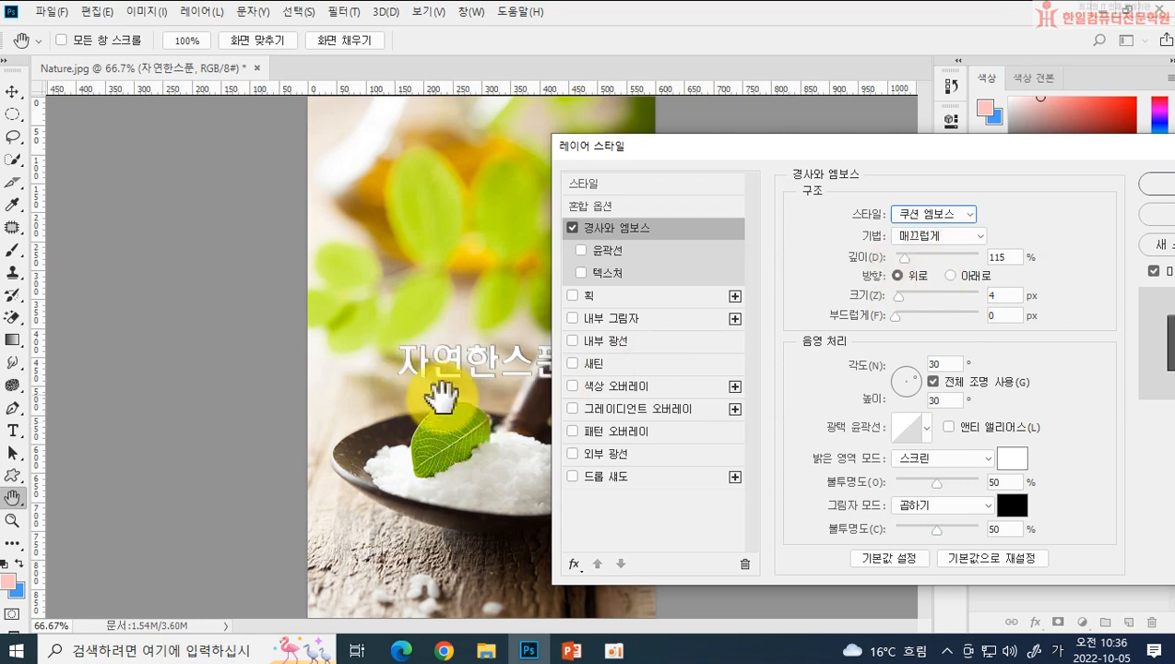
click(943, 215)
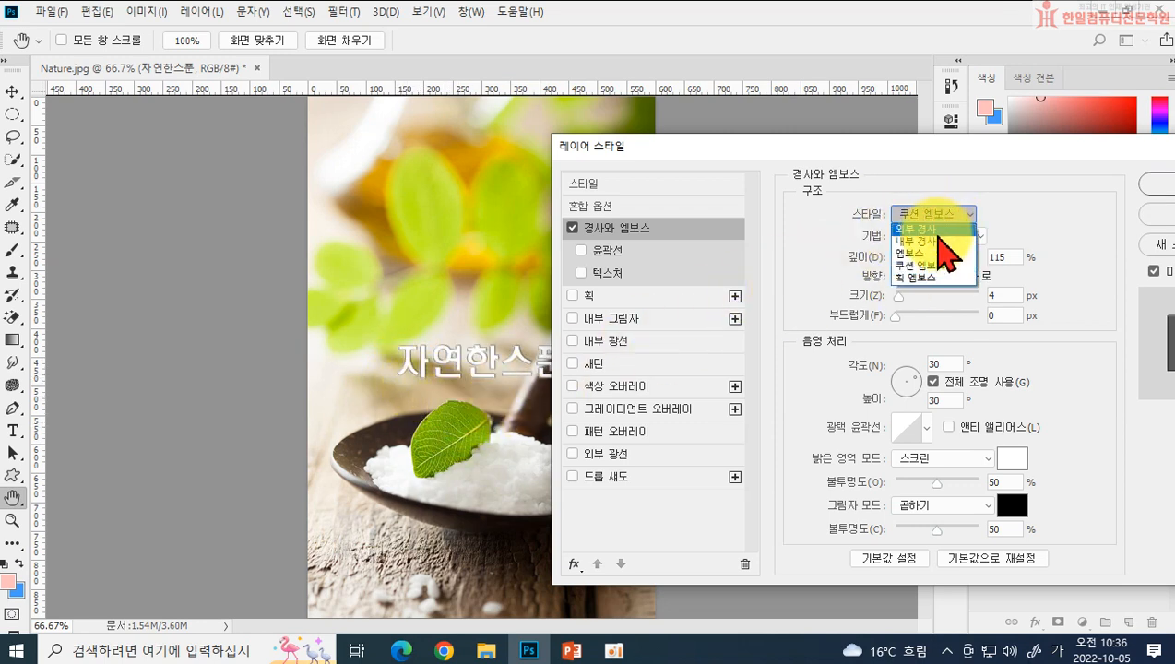
click(927, 232)
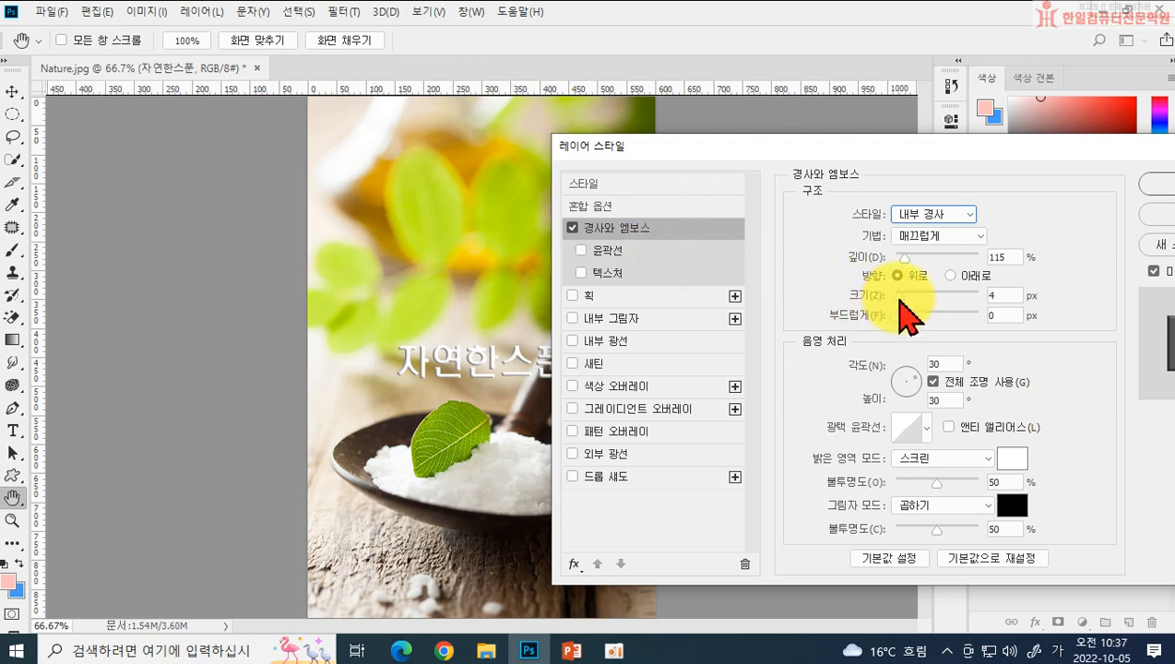
drag(899, 296, 905, 300)
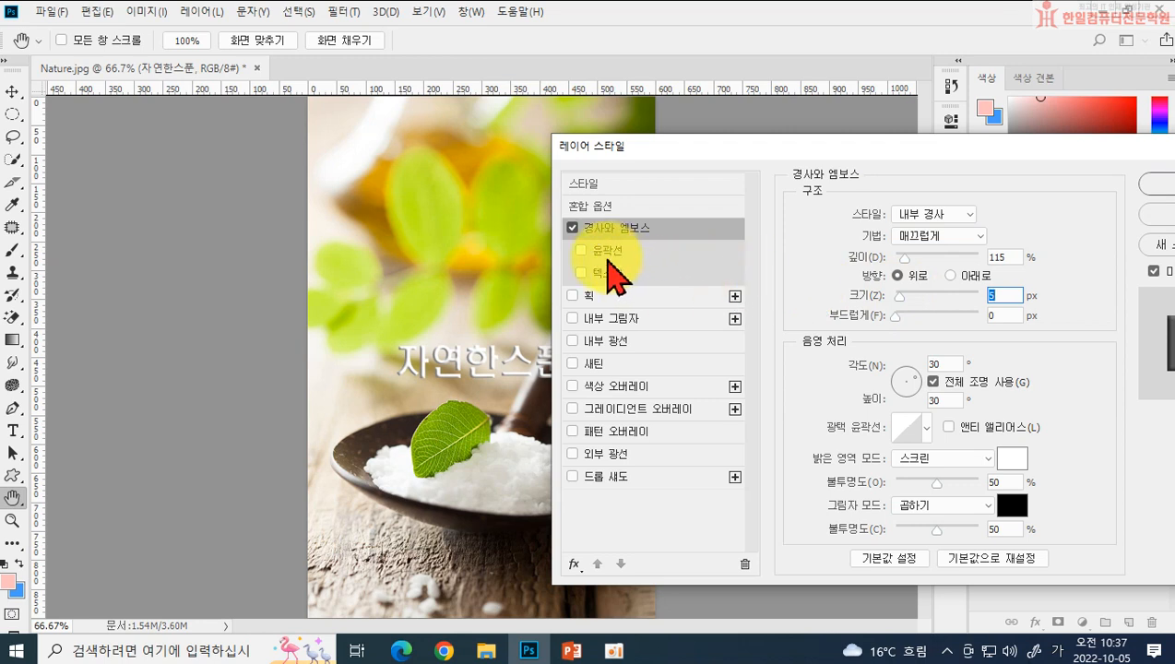
Step: Try several contour (윤곽선) presets on the Bevel & Emboss effect and turn the contour off again
click(603, 255)
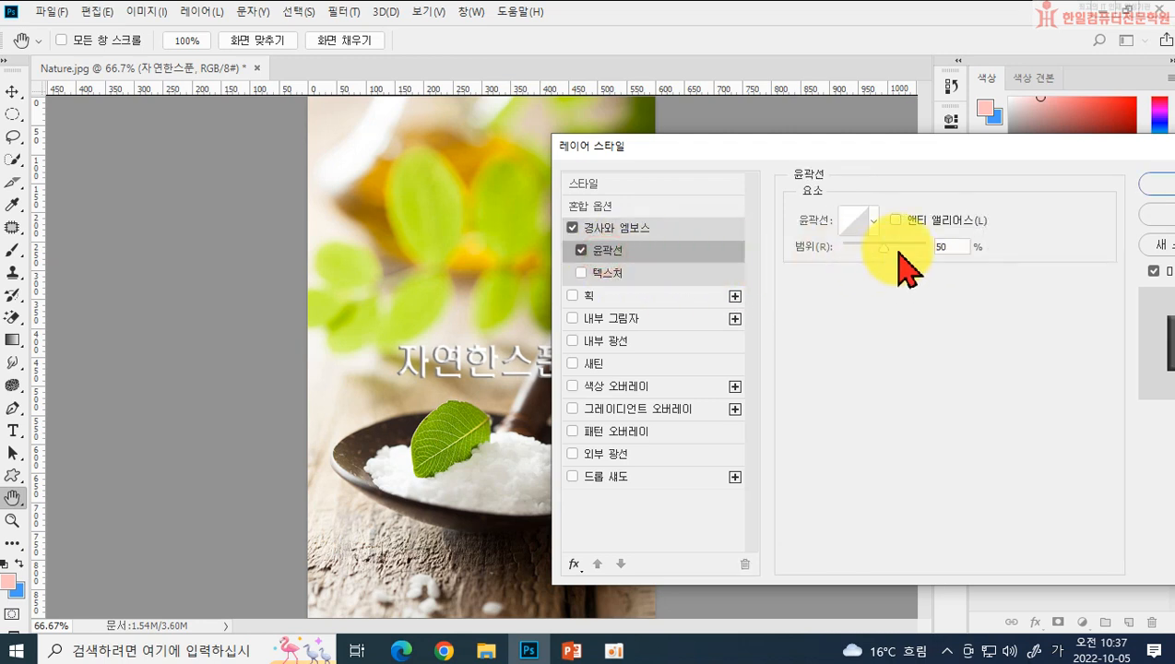
click(871, 222)
click(880, 262)
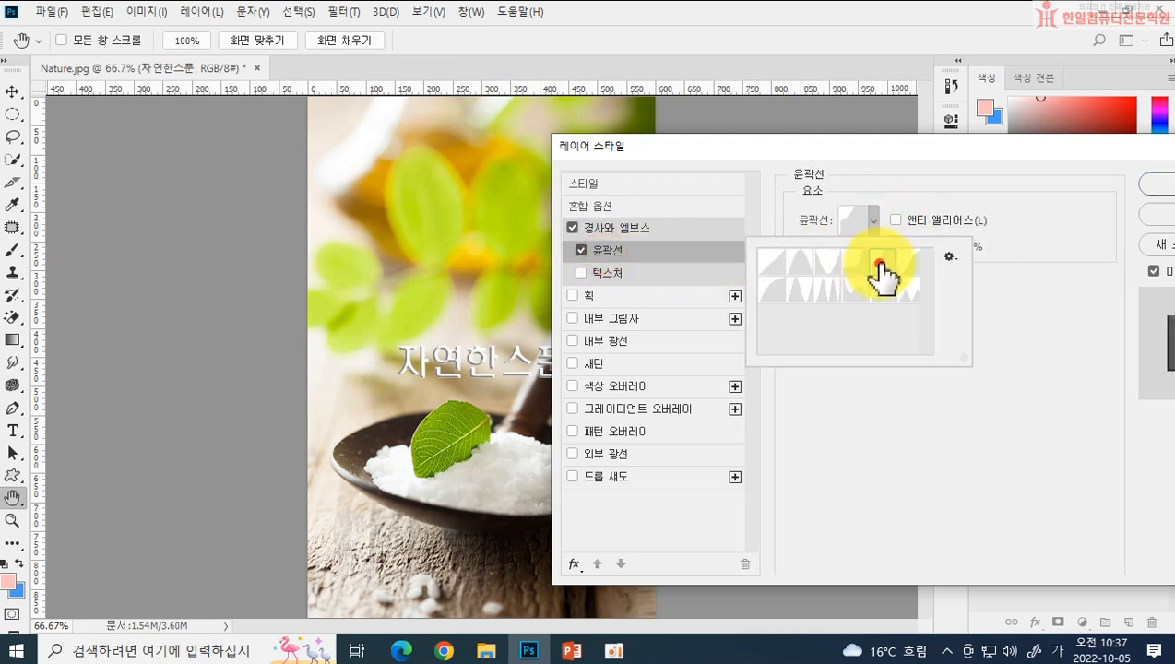
click(882, 289)
click(851, 294)
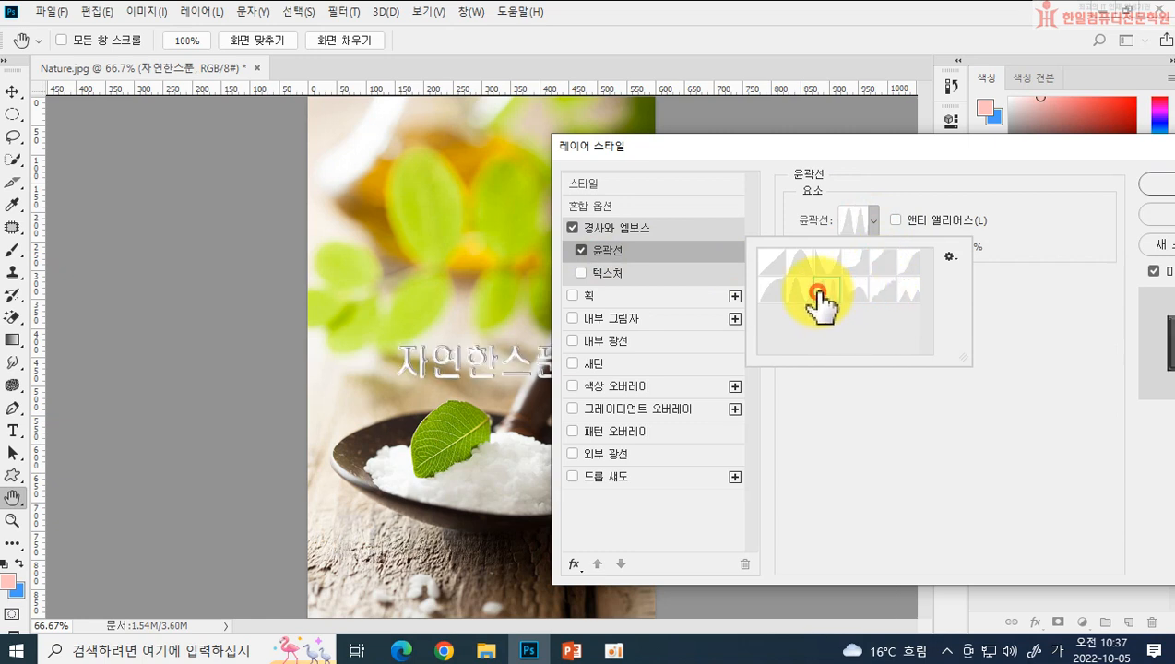
click(801, 290)
click(772, 289)
click(780, 266)
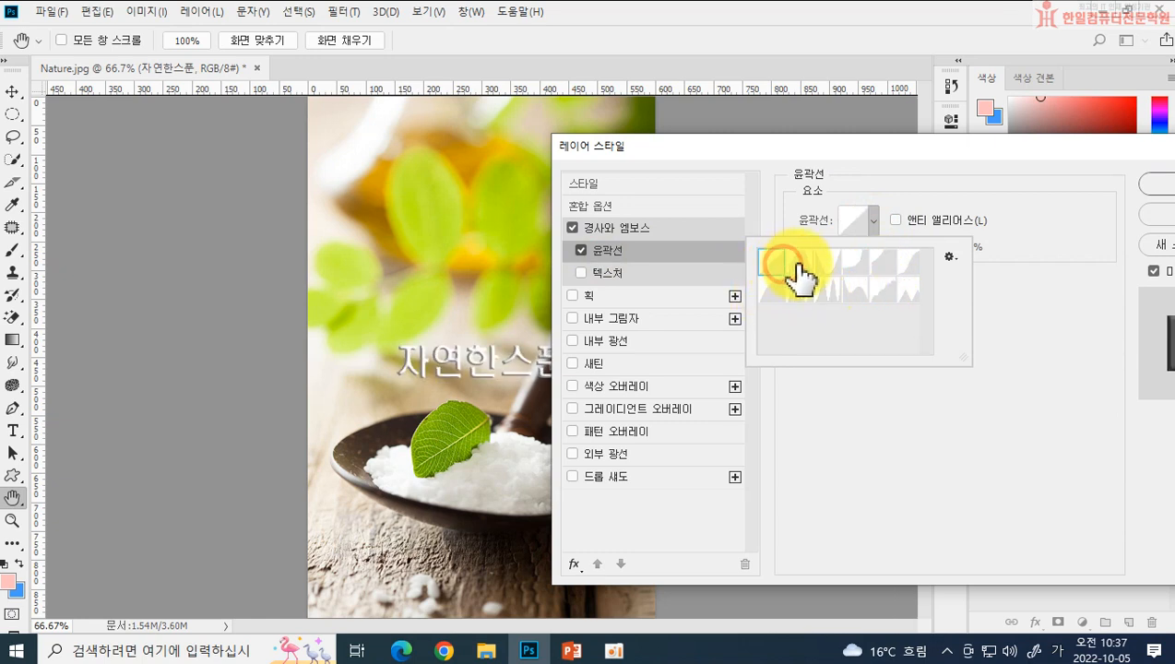
click(800, 263)
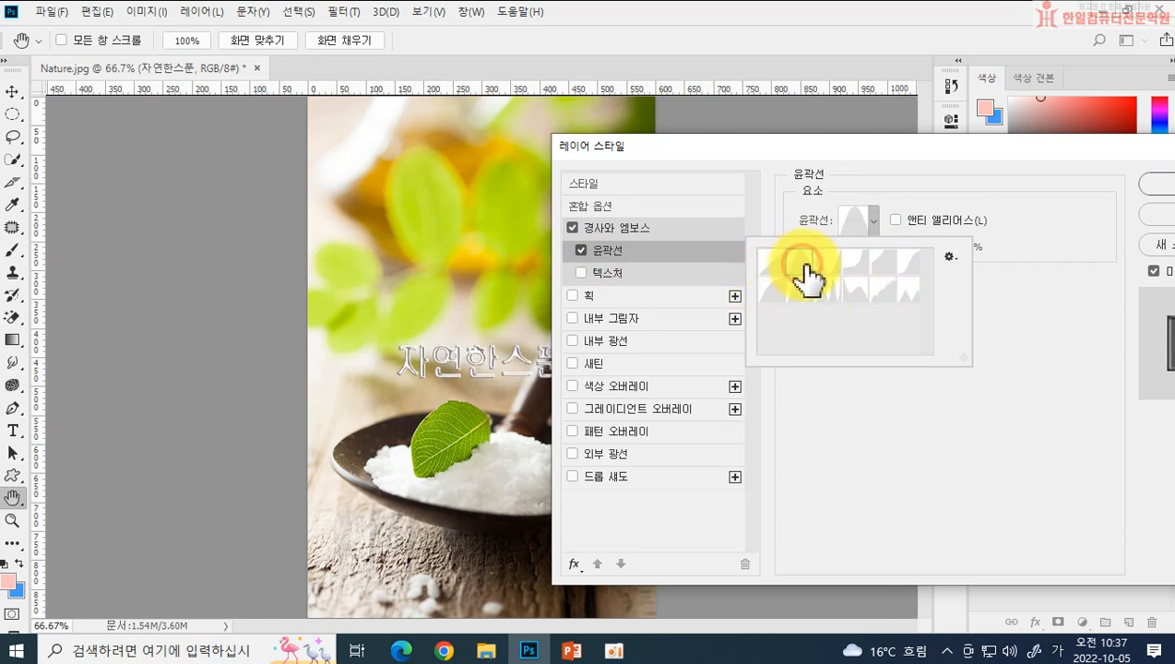
click(909, 291)
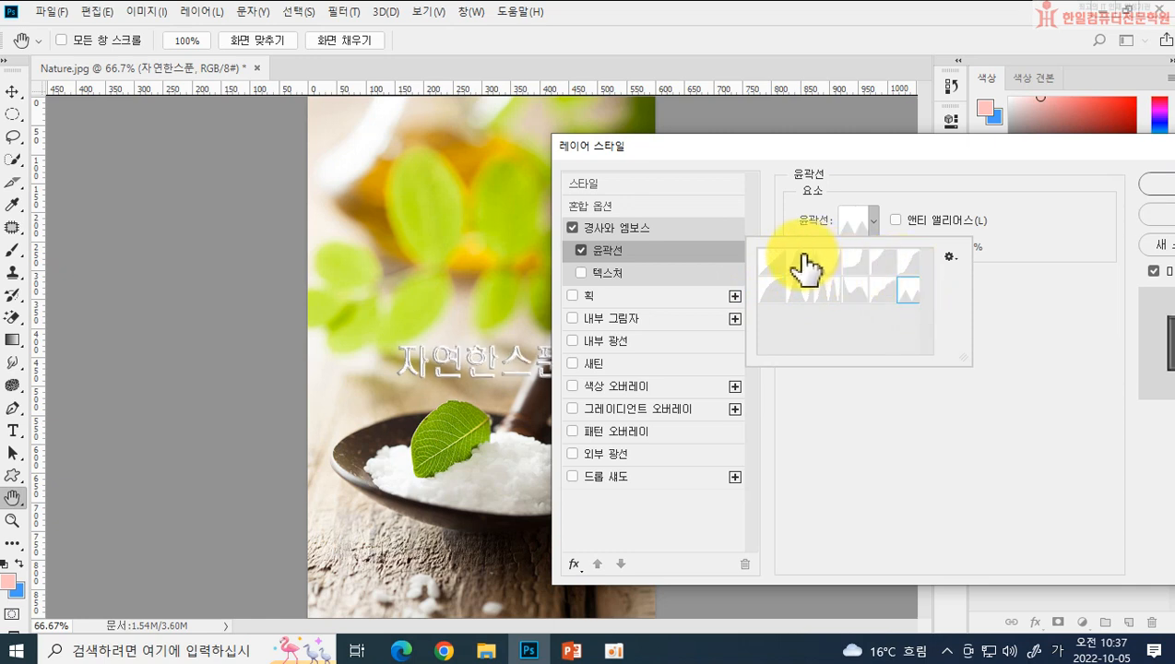
click(602, 255)
click(581, 251)
Step: Try a texture (텍스처) with the black-dot pattern on the Bevel & Emboss effect and turn the texture off again
click(609, 274)
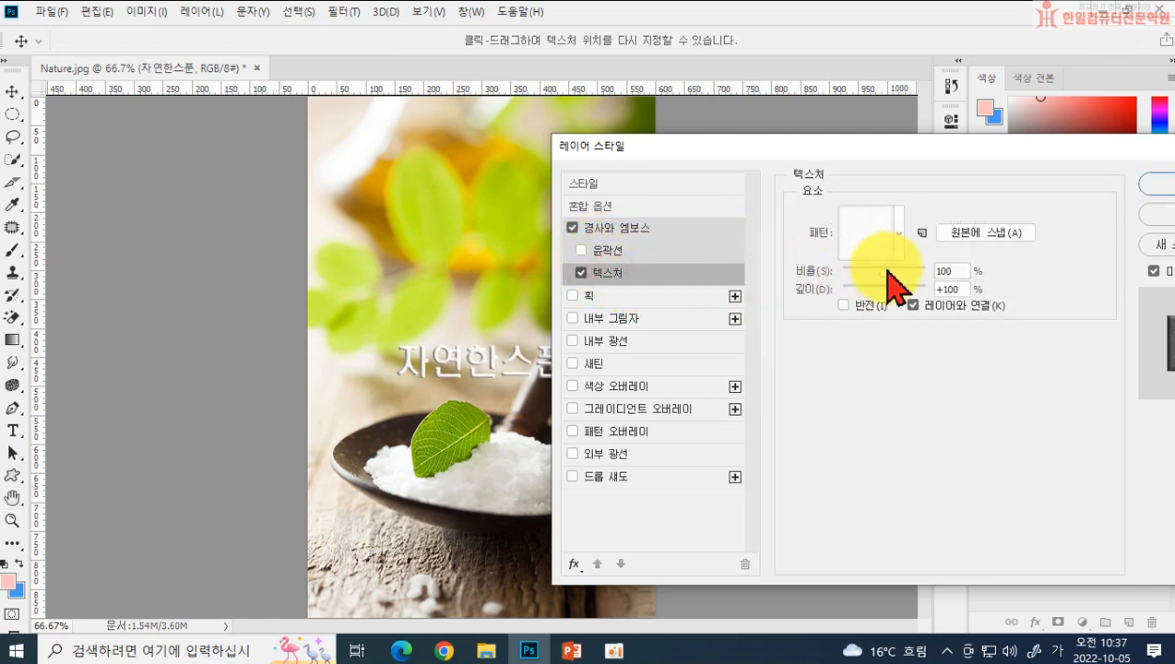
click(897, 244)
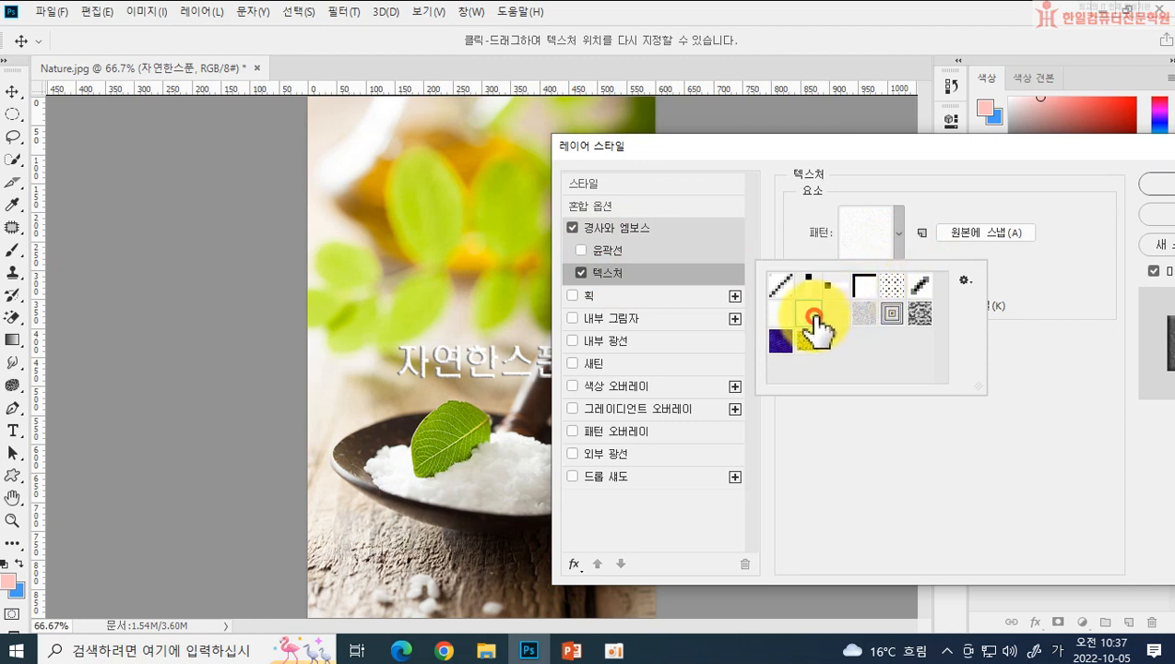
click(887, 295)
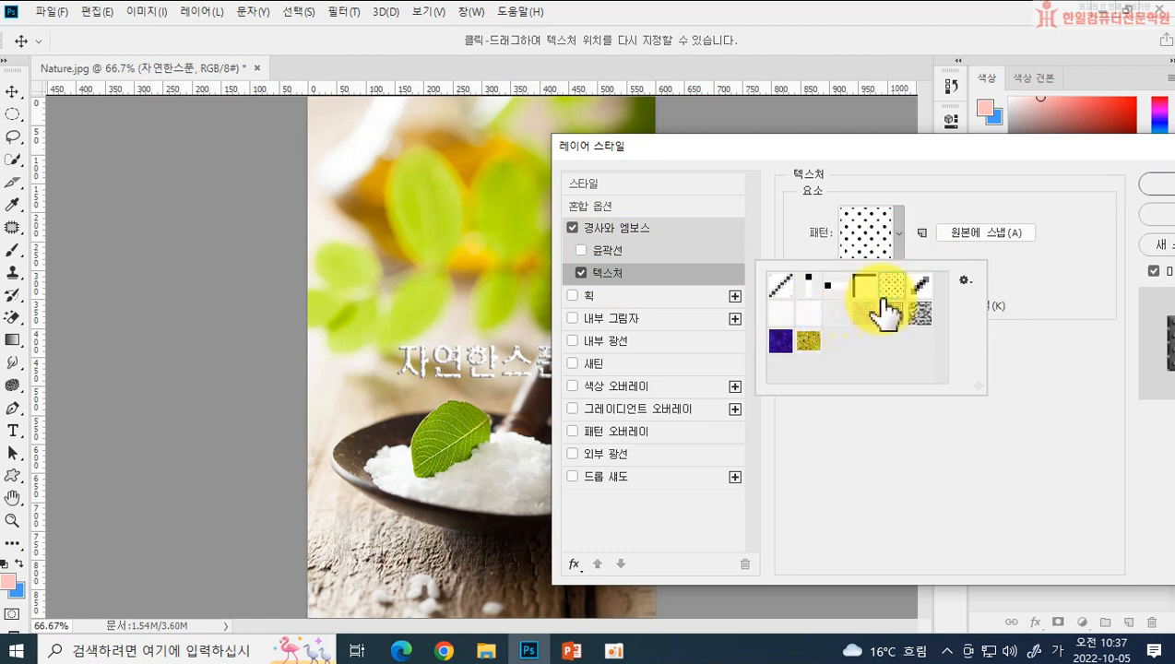
click(581, 272)
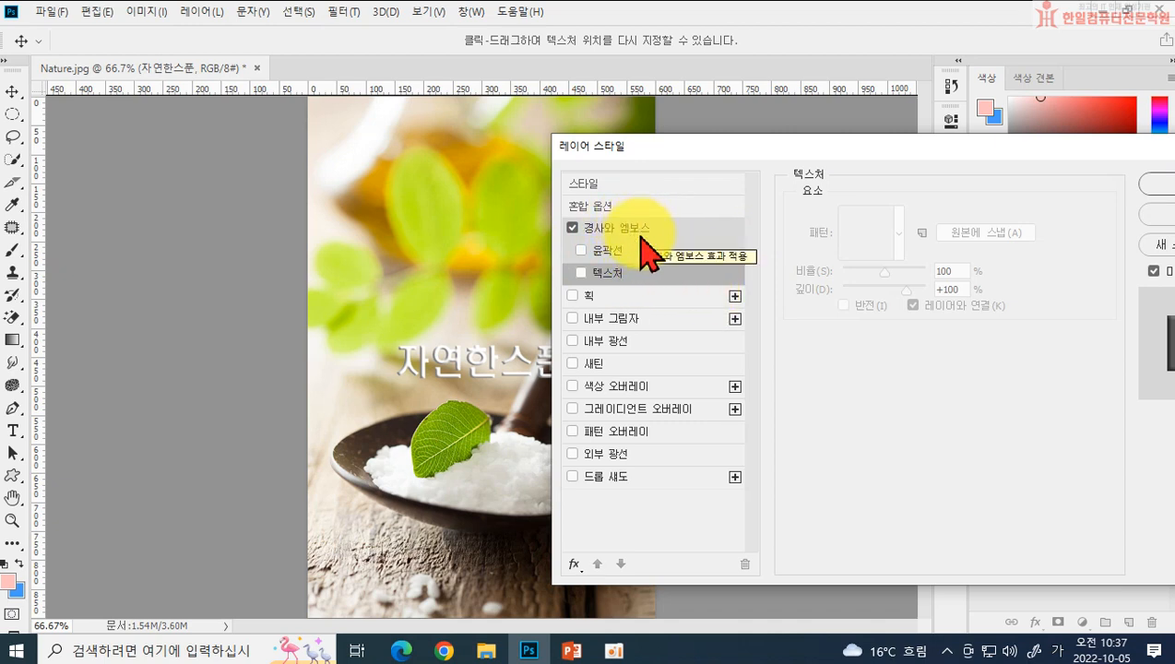
Step: Replace the Bevel & Emboss effect with a 6 px Stroke (획) using the solid color (색상) fill type
click(572, 229)
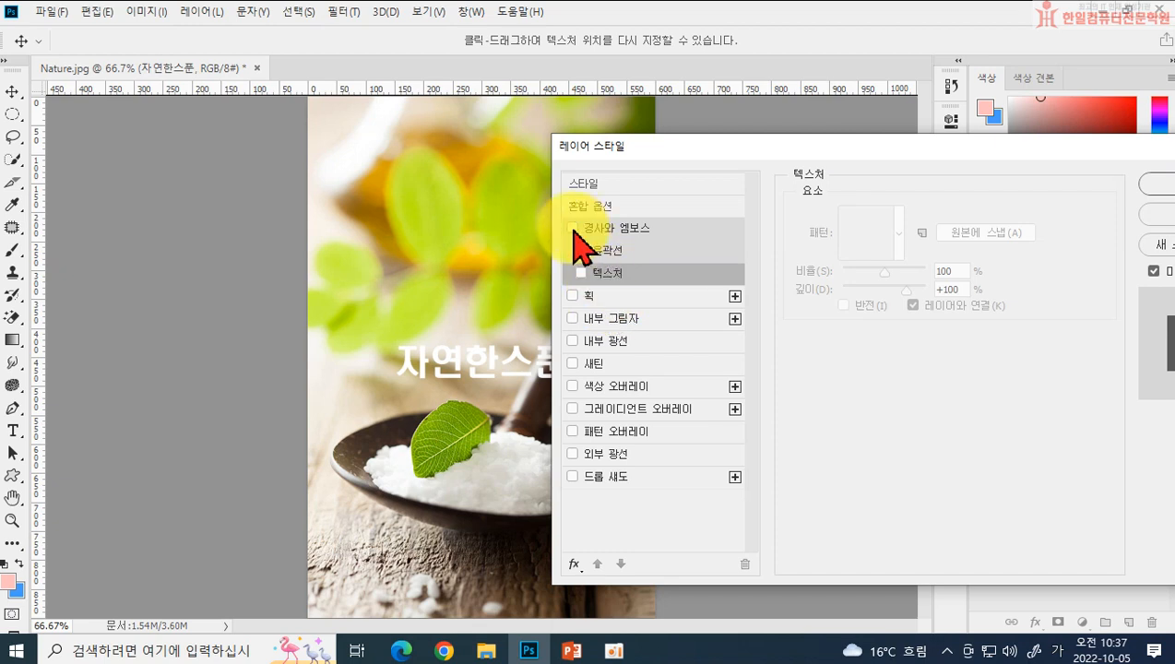
click(620, 298)
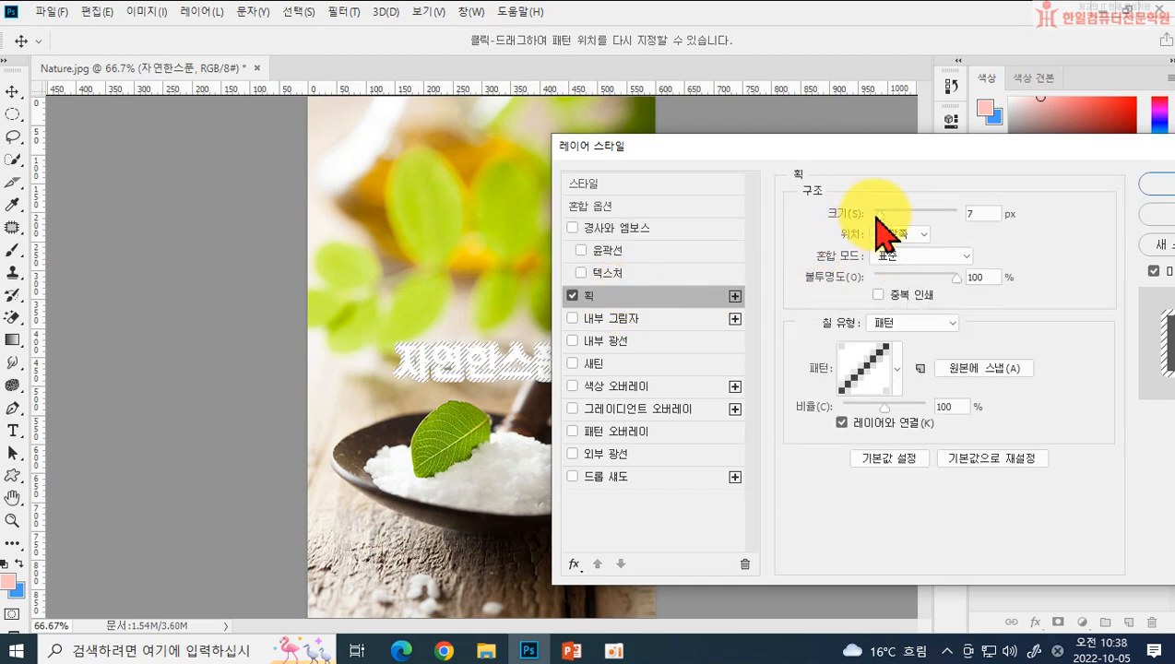
mouse_move(878, 215)
mouse_down()
mouse_move(888, 219)
mouse_move(879, 222)
mouse_up()
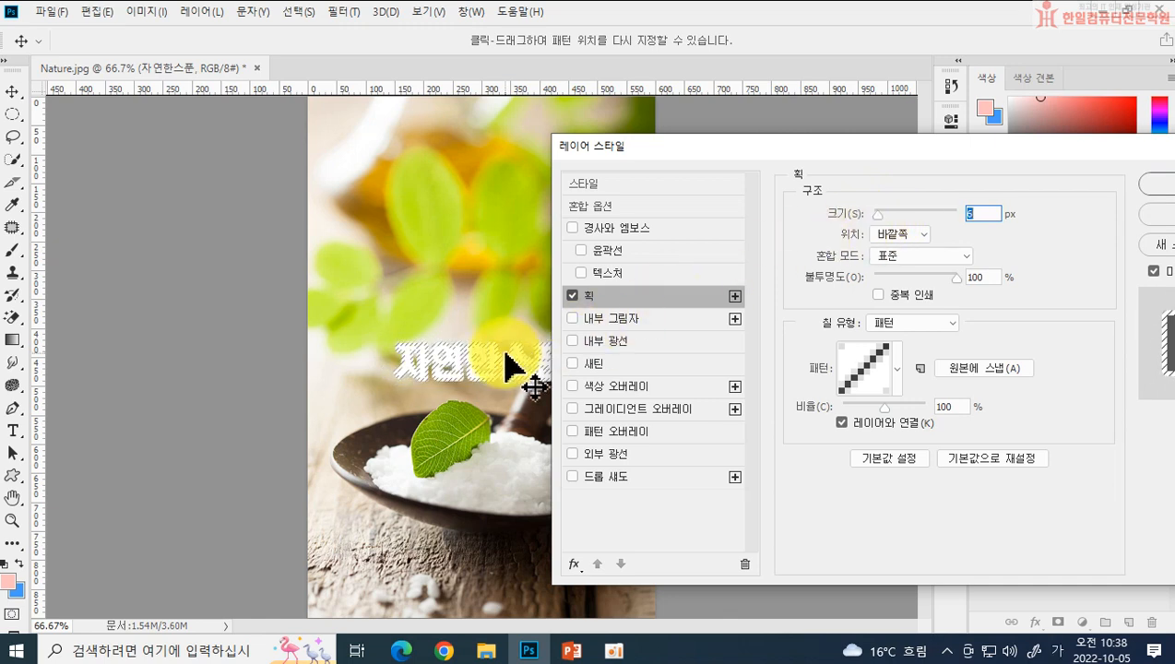
click(893, 324)
click(912, 344)
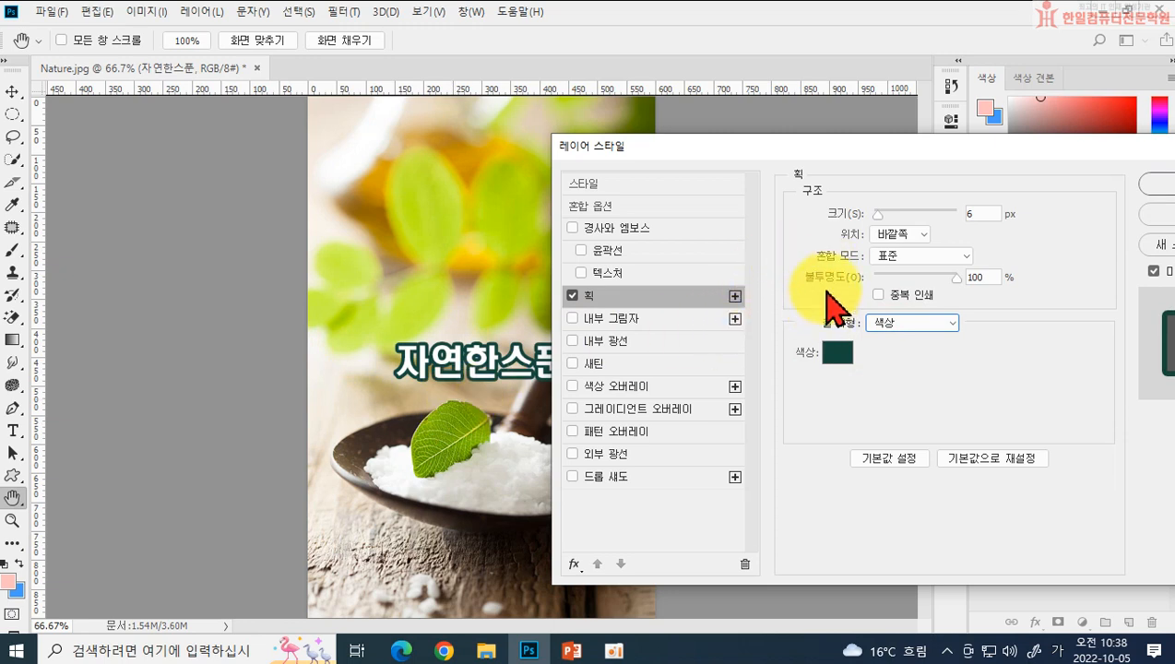
click(878, 221)
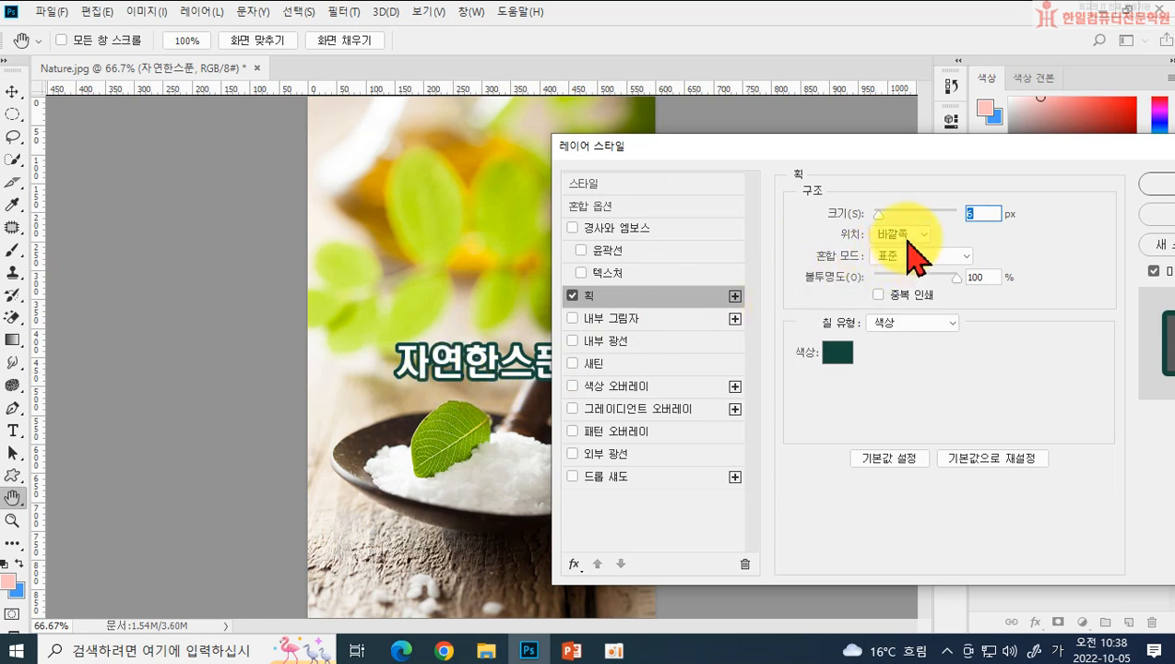
Step: Try the inside (안쪽) stroke position, then restore the outside (바깥쪽) position with opacity at 100%
click(887, 234)
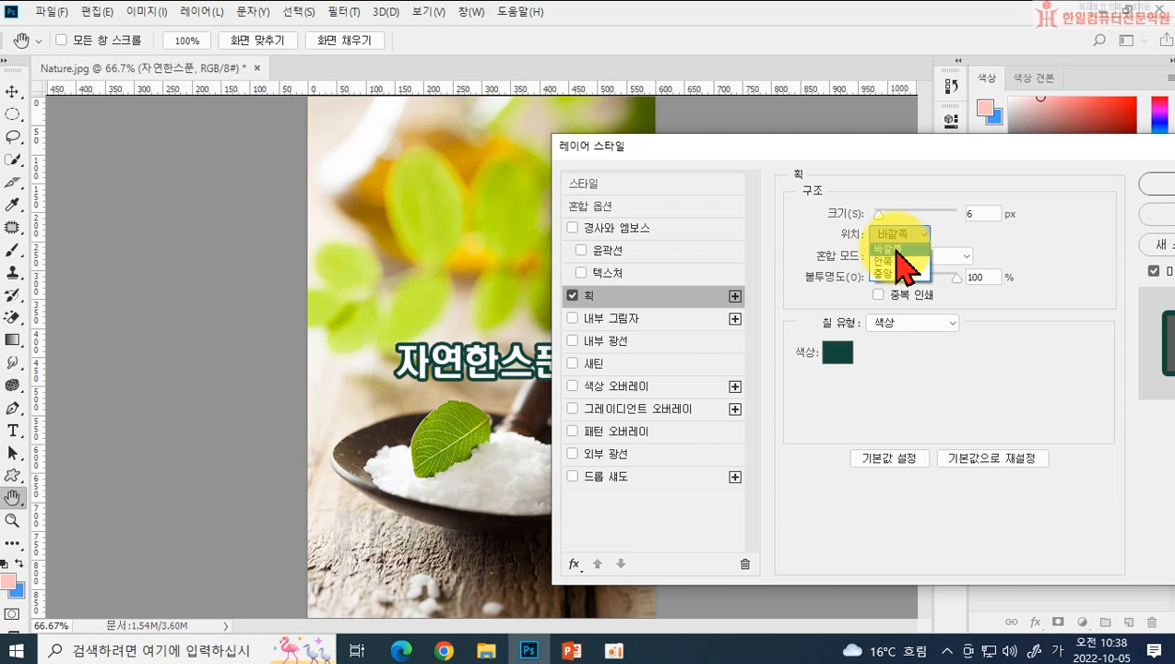
click(894, 262)
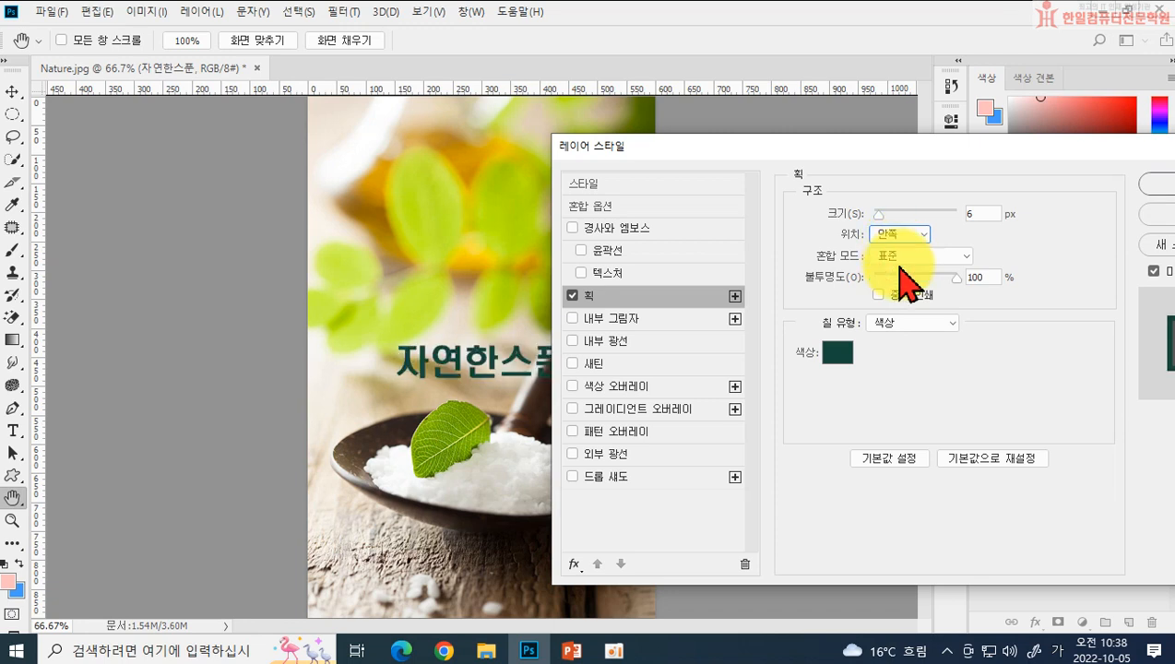
click(897, 242)
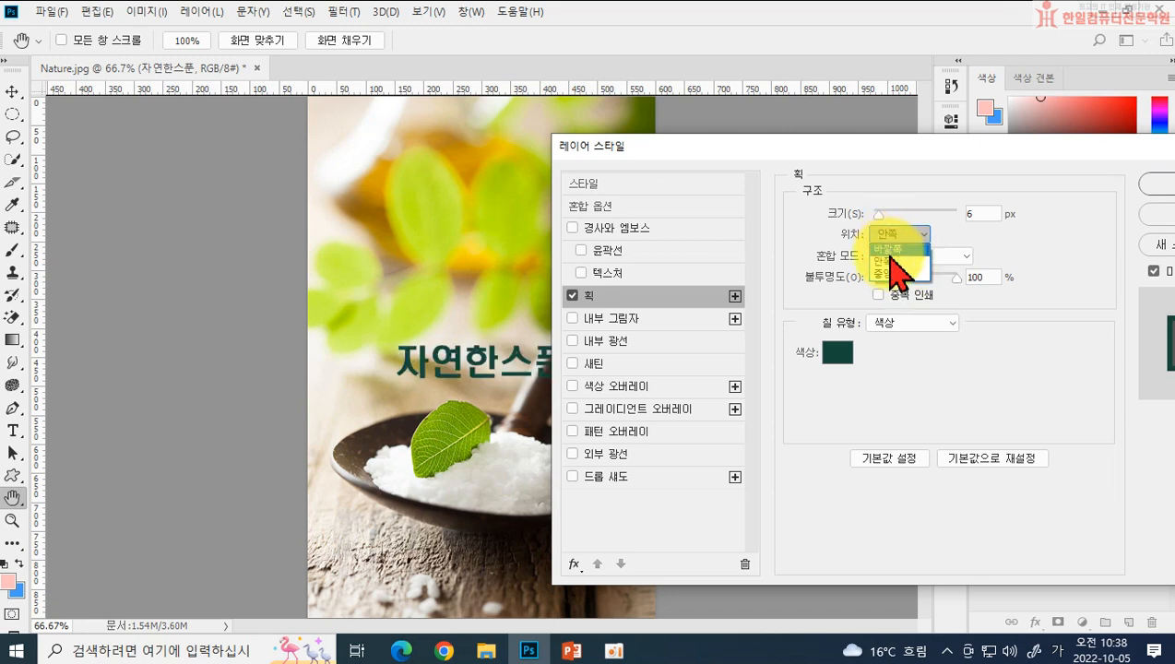
click(889, 250)
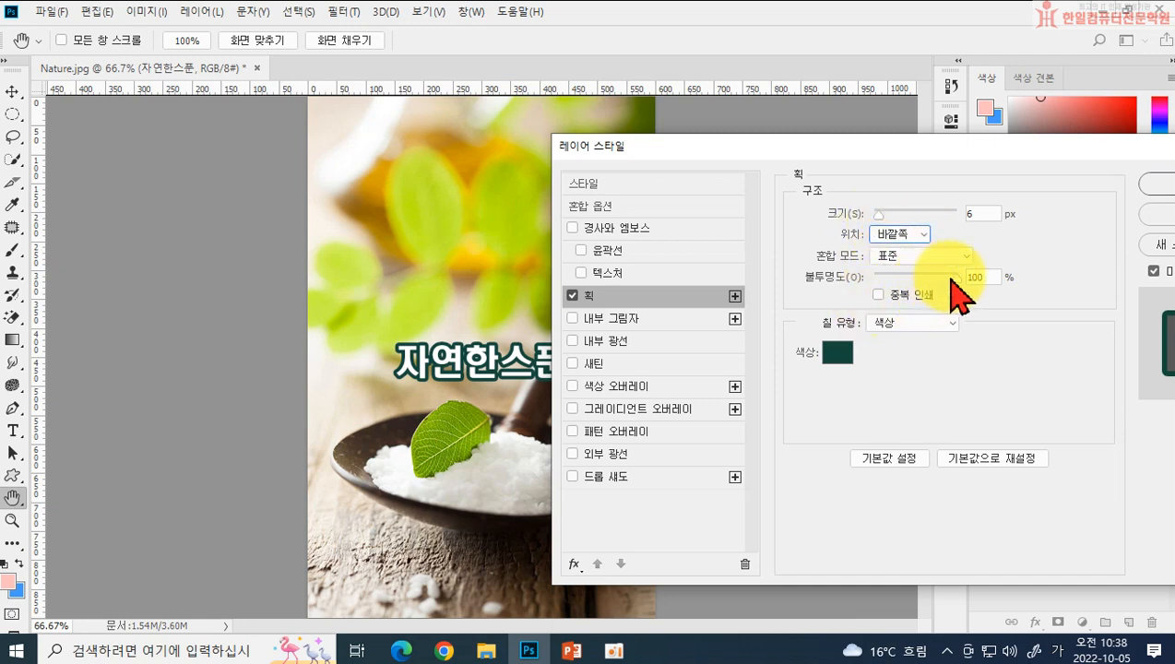
mouse_move(957, 277)
mouse_down()
mouse_move(881, 279)
mouse_move(983, 307)
mouse_up()
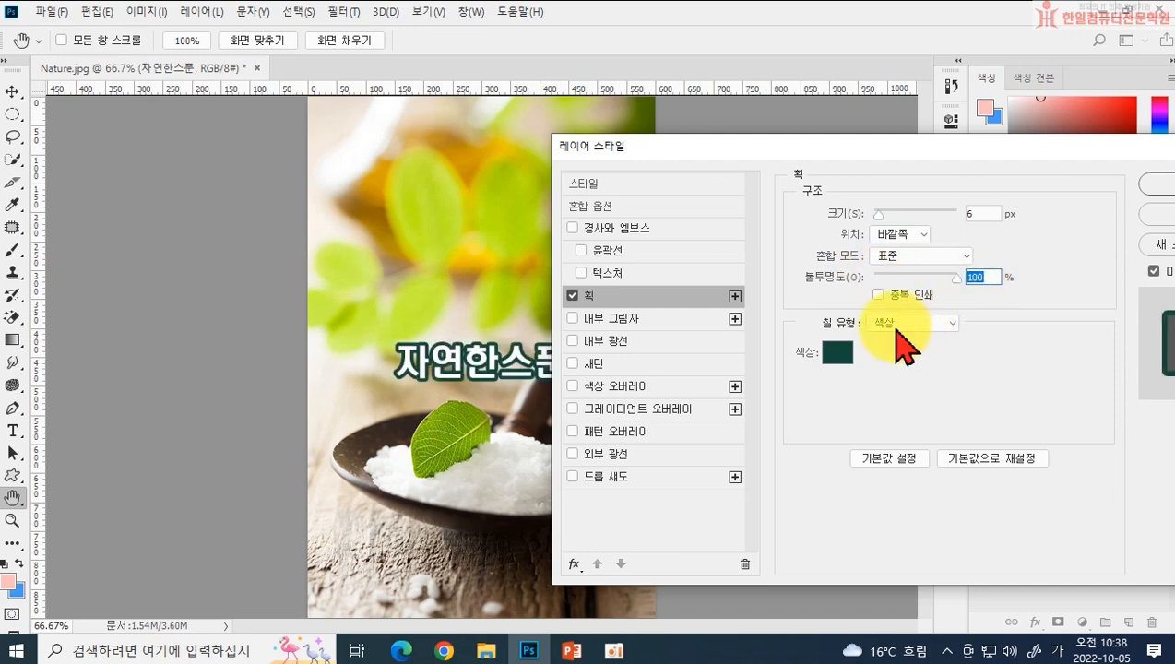
Step: Change the stroke color around the text to a lighter teal
click(835, 365)
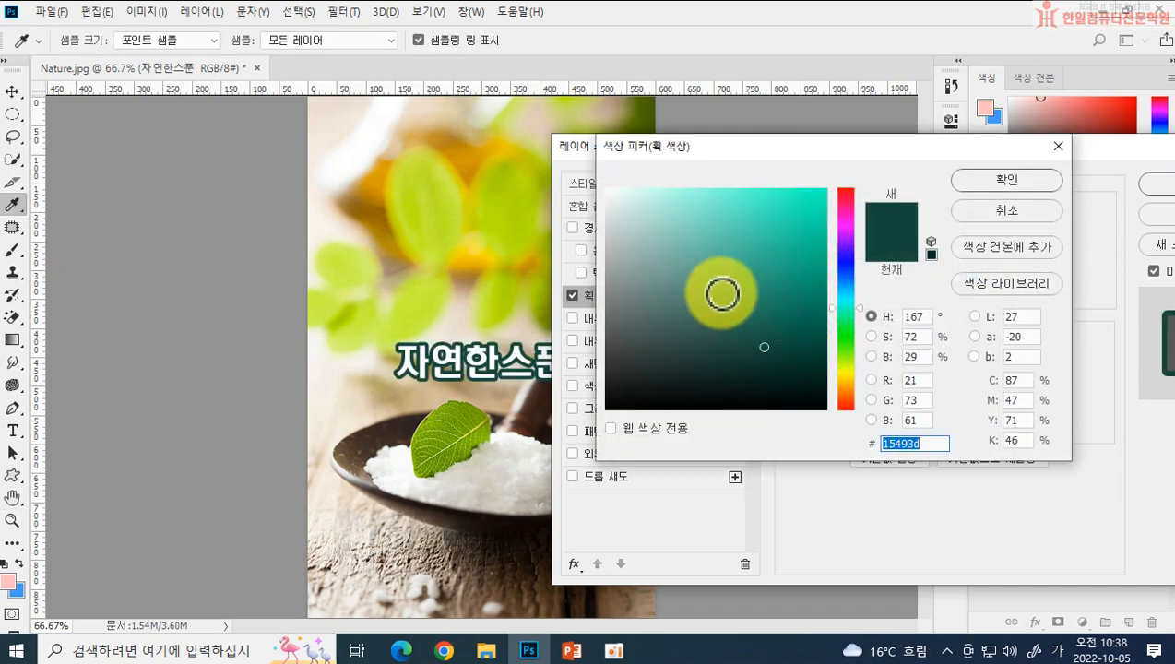
drag(722, 288, 729, 243)
click(1013, 184)
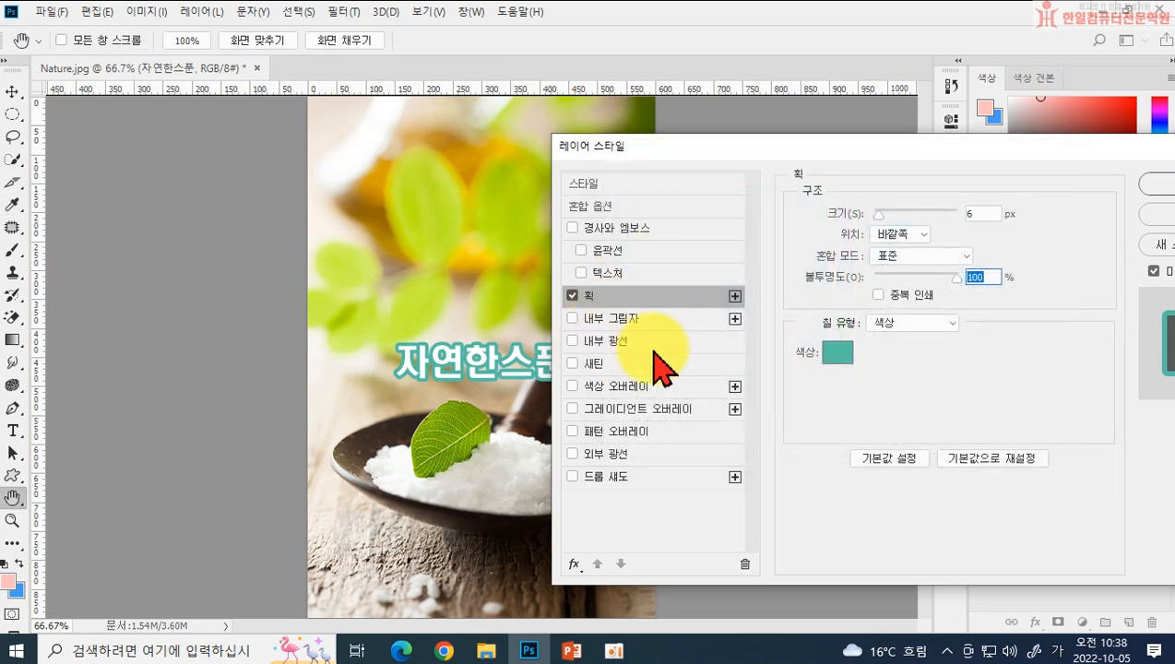
Step: Try the gradient (그레이디언트) and pattern (패턴) fill types for the stroke and return to solid color (색상)
click(885, 323)
click(896, 350)
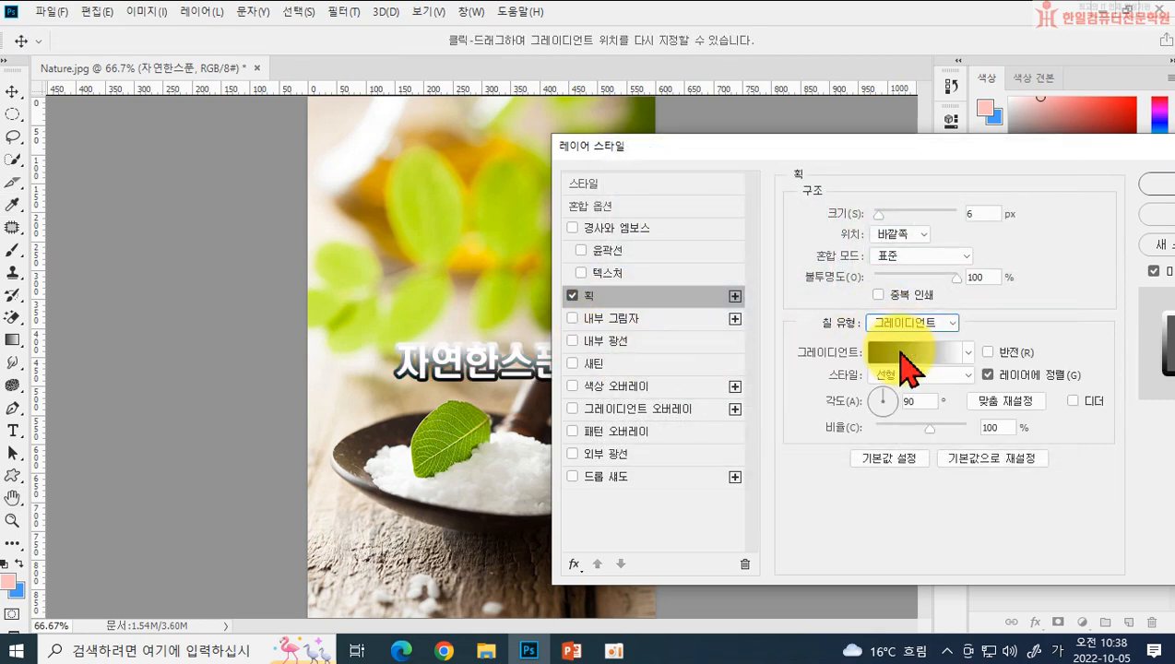
click(891, 323)
click(887, 361)
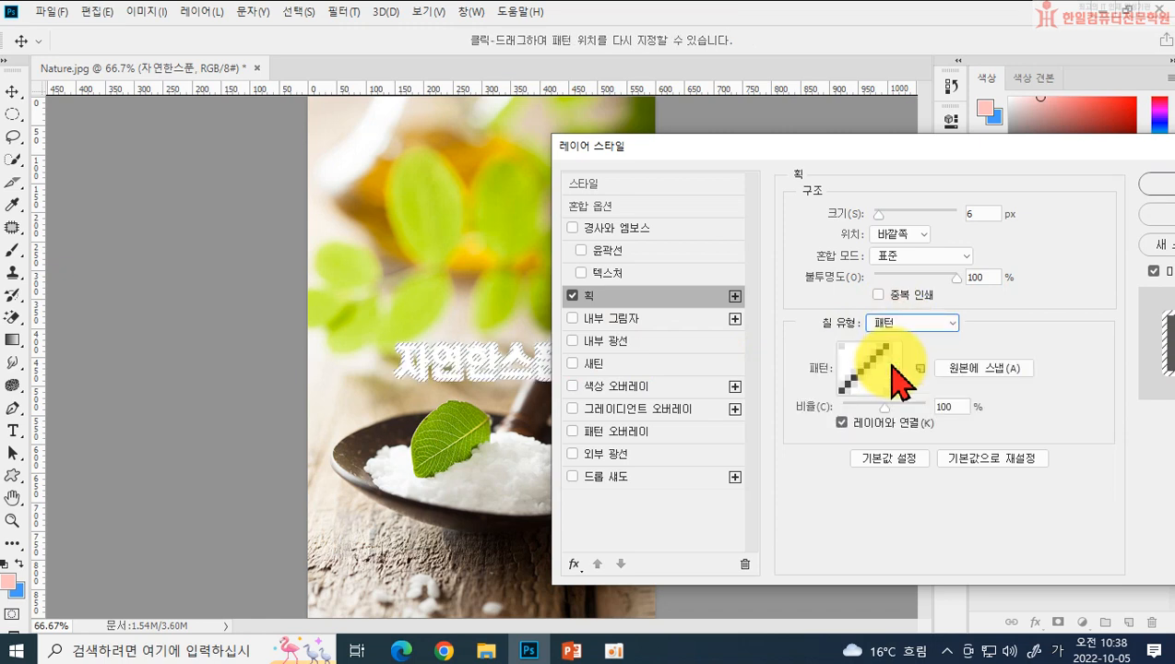
click(891, 323)
click(882, 337)
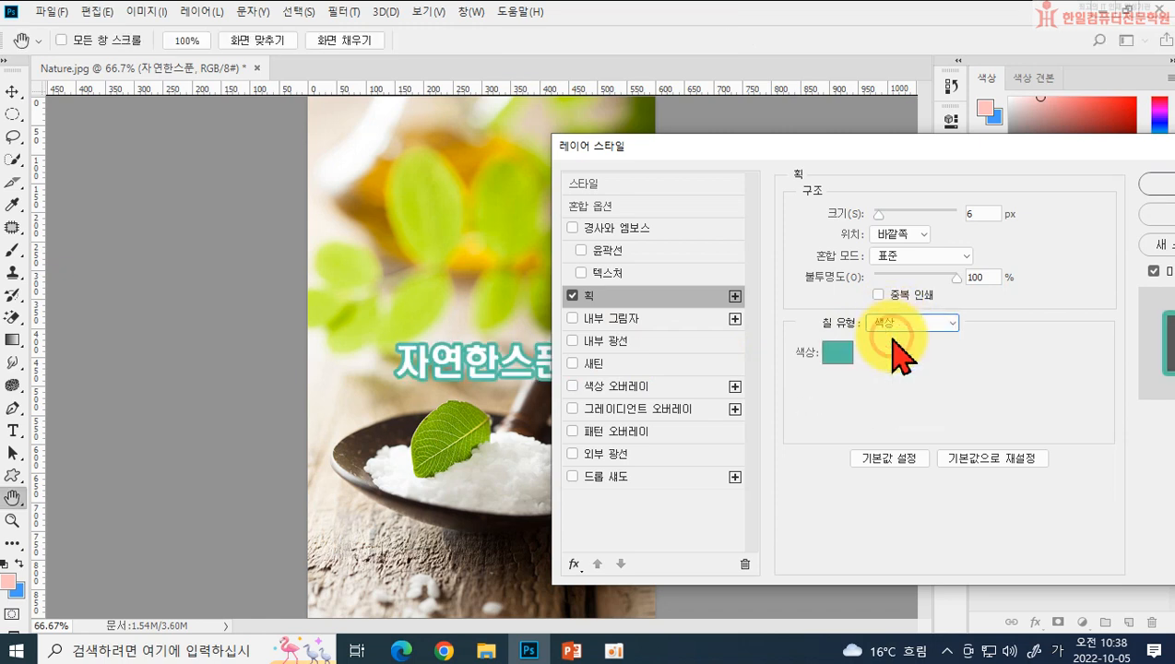
Step: Replace the stroke with an Inner Shadow (내부 그림자) effect at 55% opacity
click(572, 295)
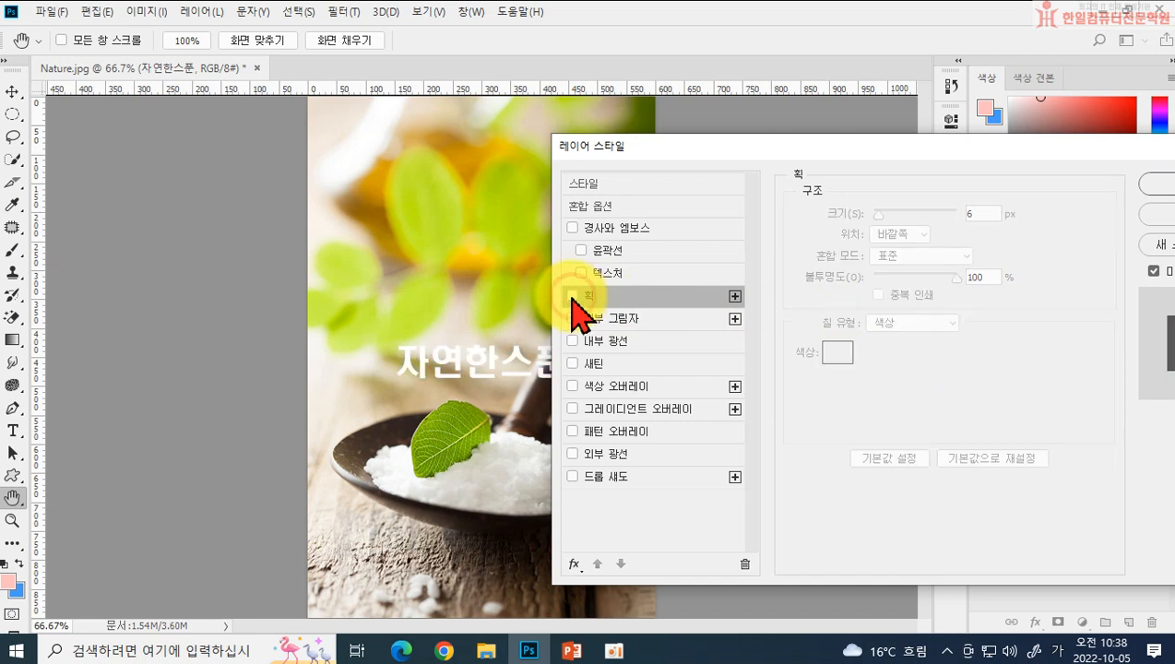
click(619, 322)
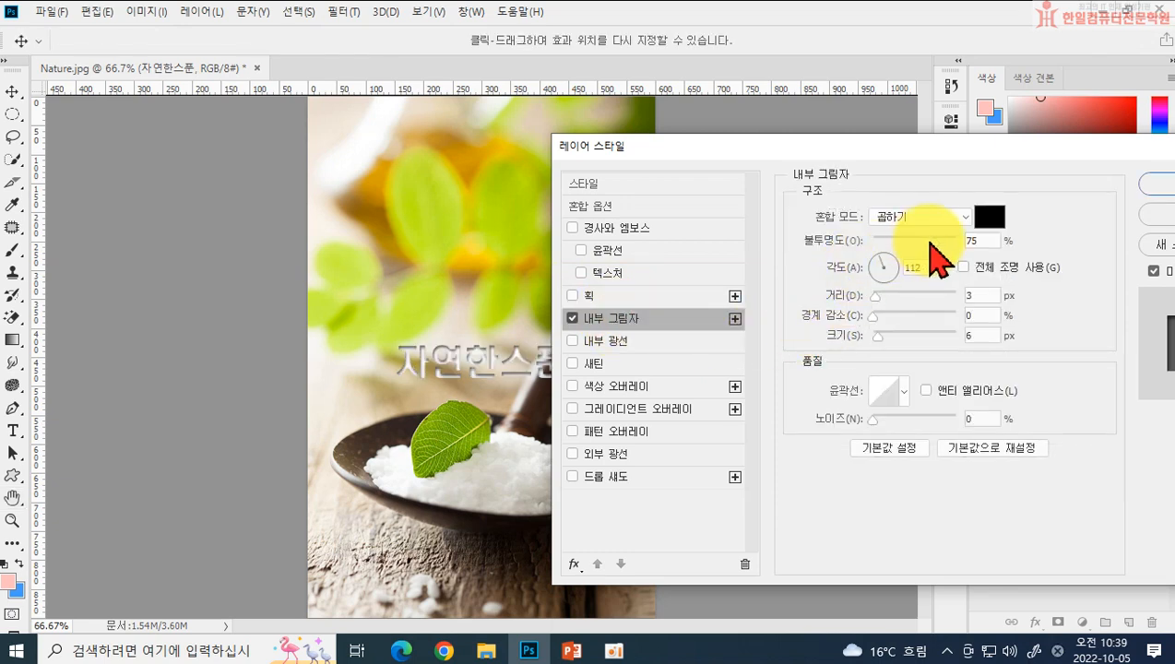
drag(930, 242, 915, 242)
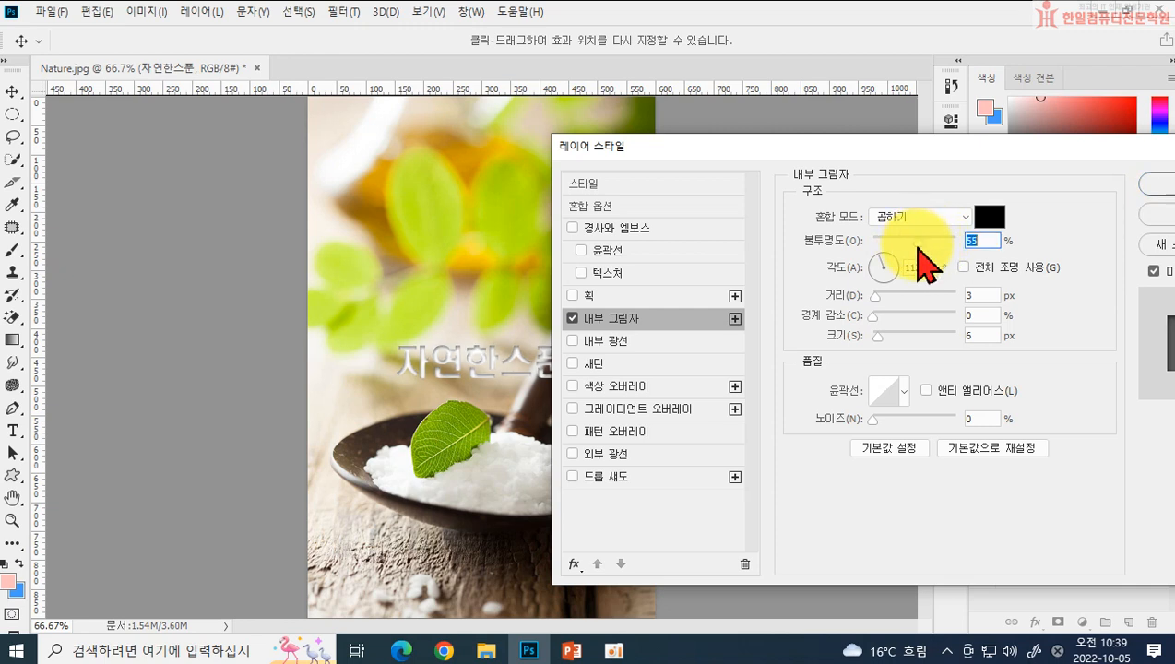
Step: Adjust the Inner Shadow (내부 그림자) to a 140° angle, 4 px distance and 4 px size, and turn the effect off
click(889, 263)
drag(886, 264, 877, 339)
click(875, 264)
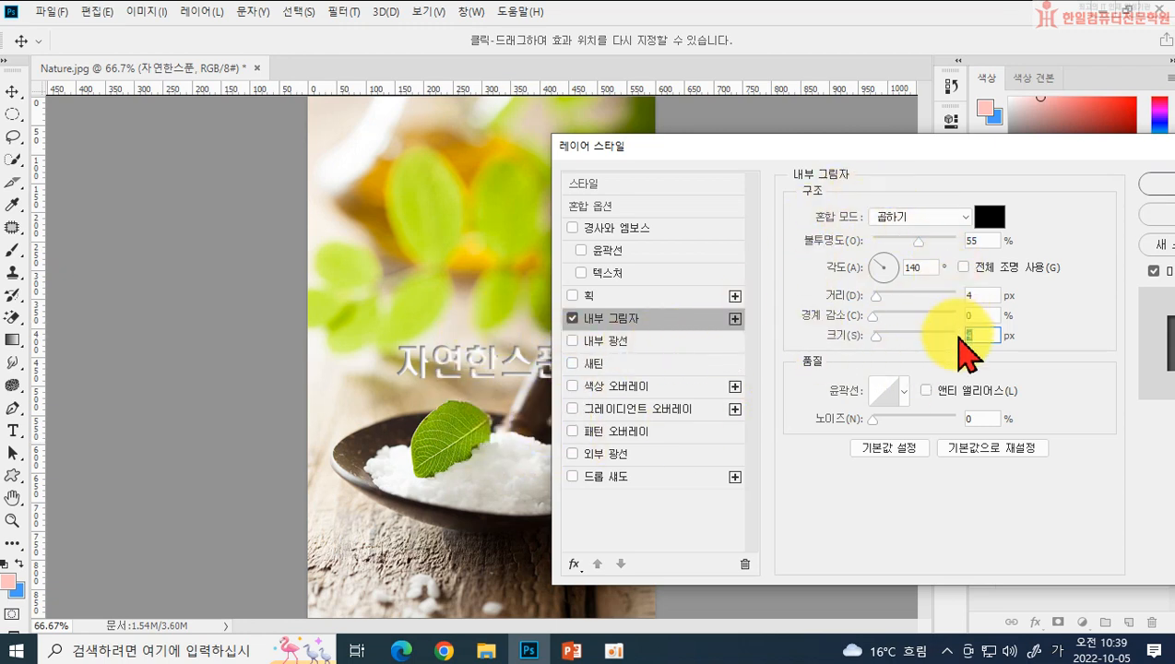
click(572, 318)
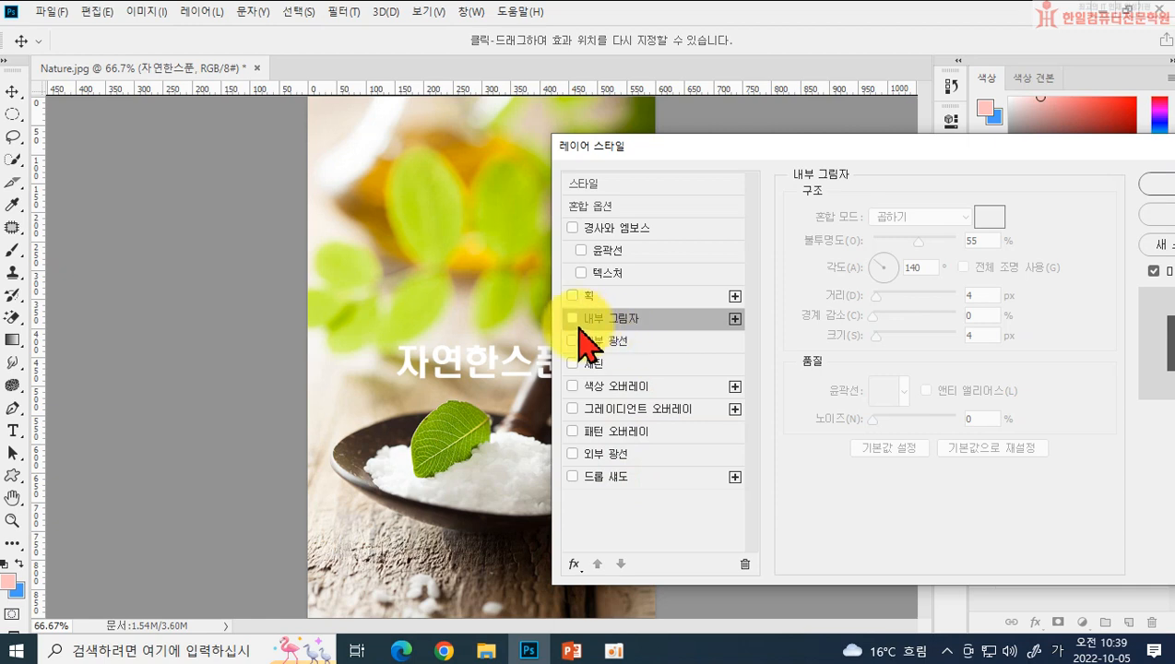
Step: Try a Drop Shadow (드롭 섀도) at 43% opacity, 117° angle, 7 px distance and 4 px size, and remove it
click(612, 480)
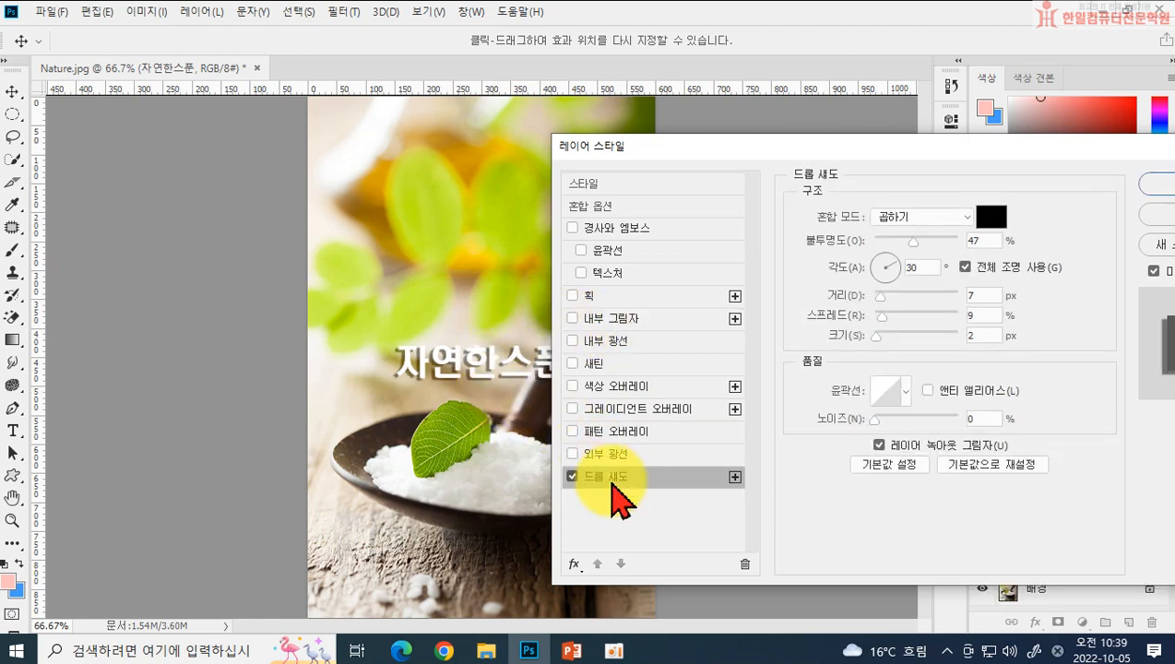
click(906, 240)
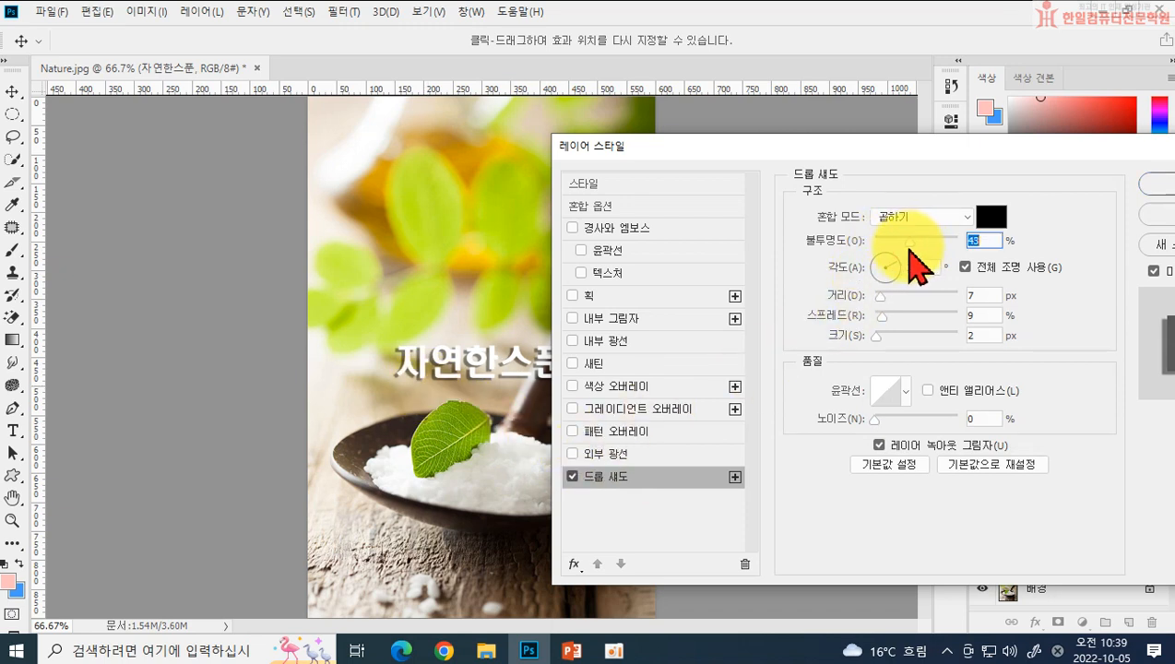
drag(910, 249, 888, 262)
click(890, 262)
drag(881, 297, 879, 336)
drag(913, 243, 883, 261)
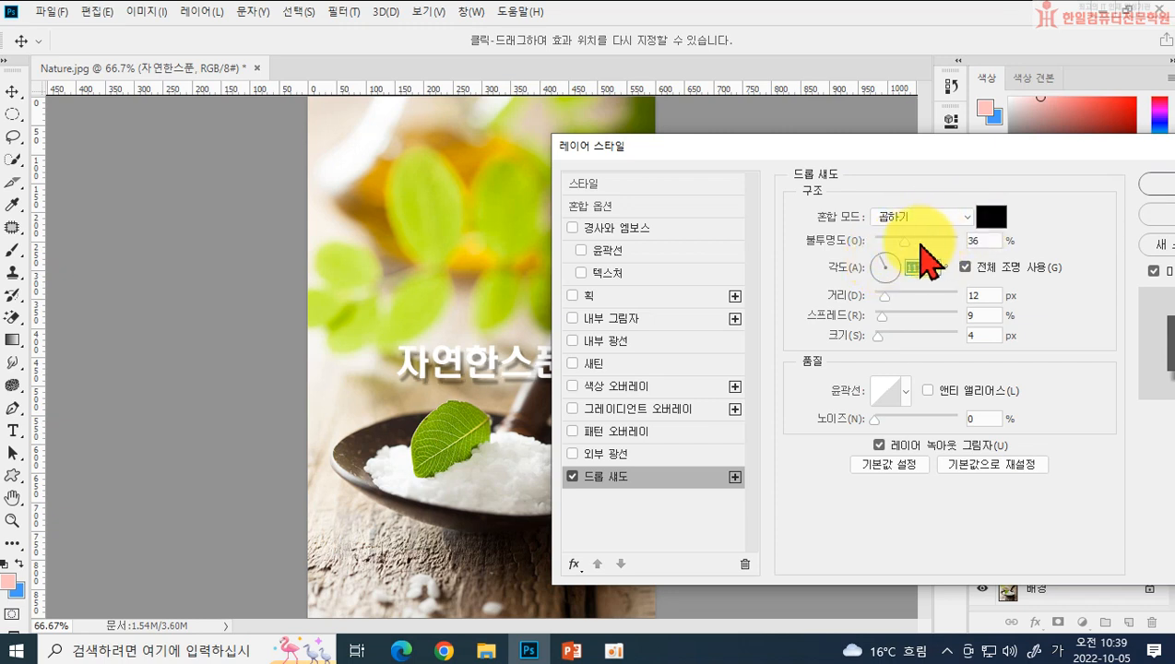
click(906, 242)
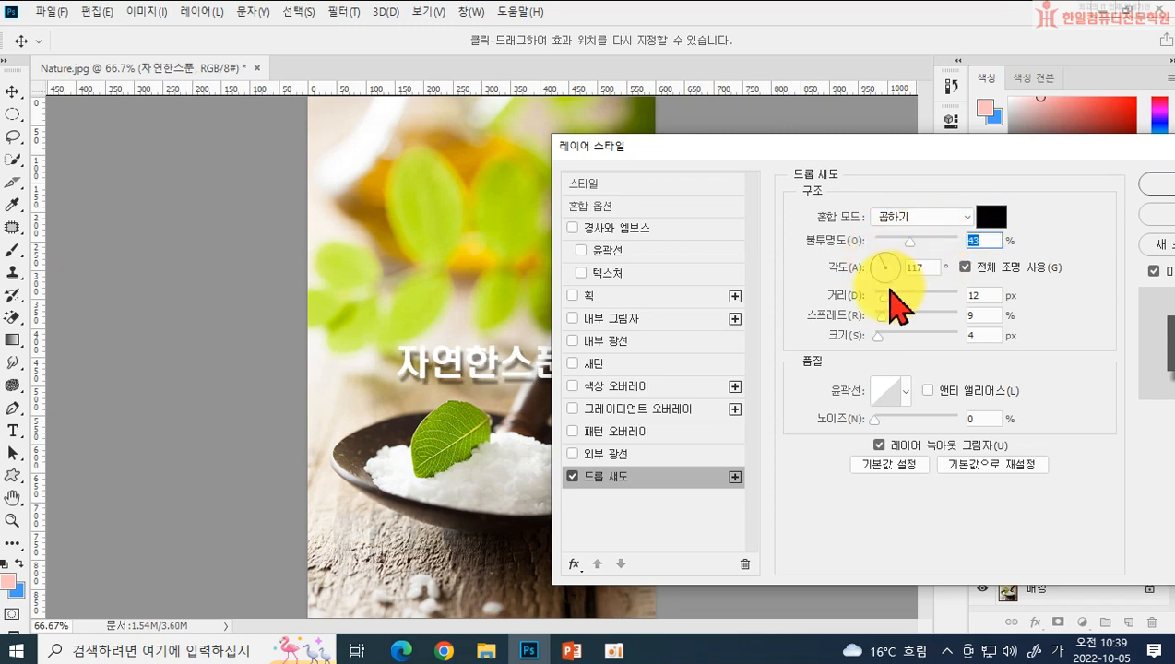
drag(886, 297, 882, 299)
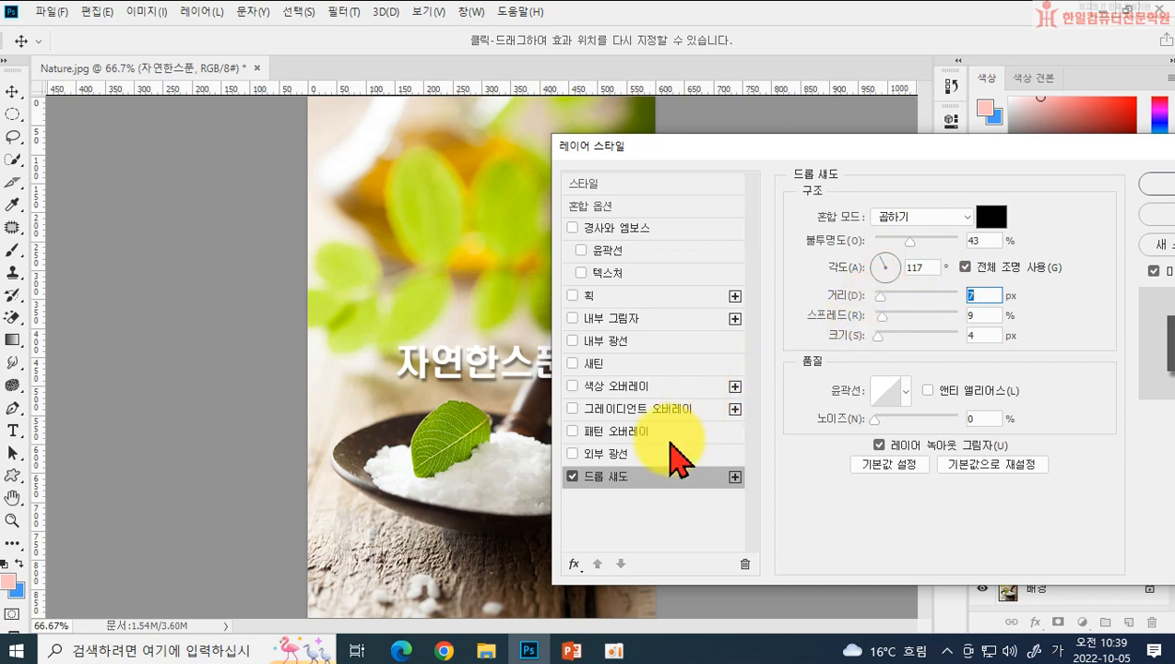
click(573, 477)
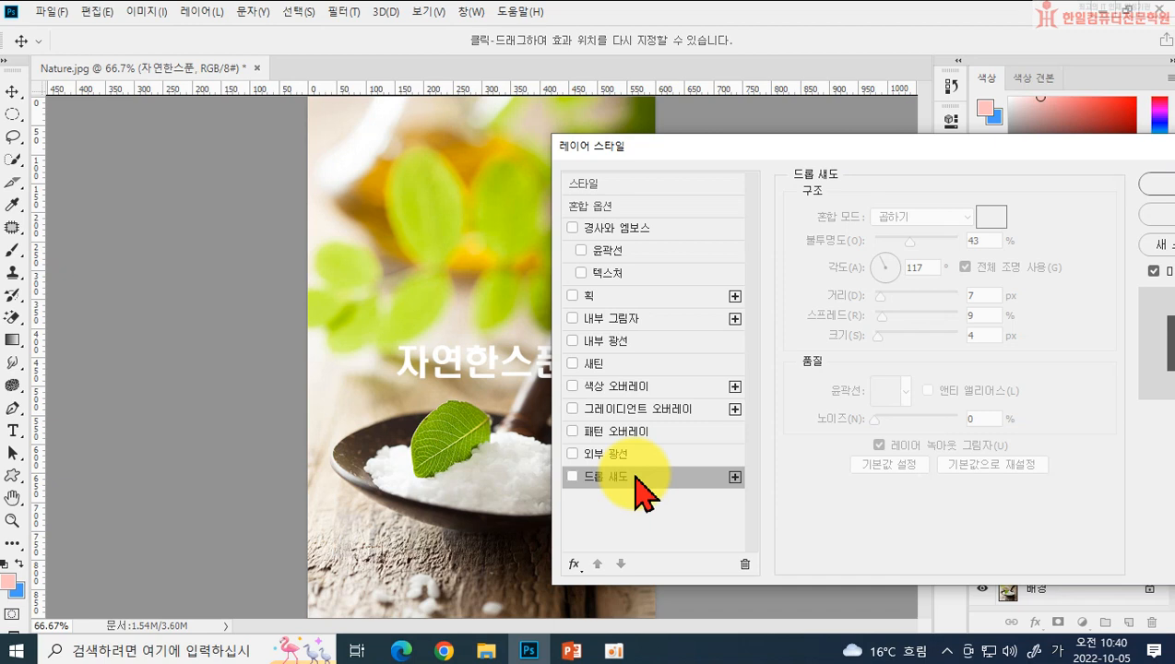
Step: Apply an Inner Glow (내부 광선) to the text, try the Screen (스크린) blend mode and return to Normal (표준)
click(605, 340)
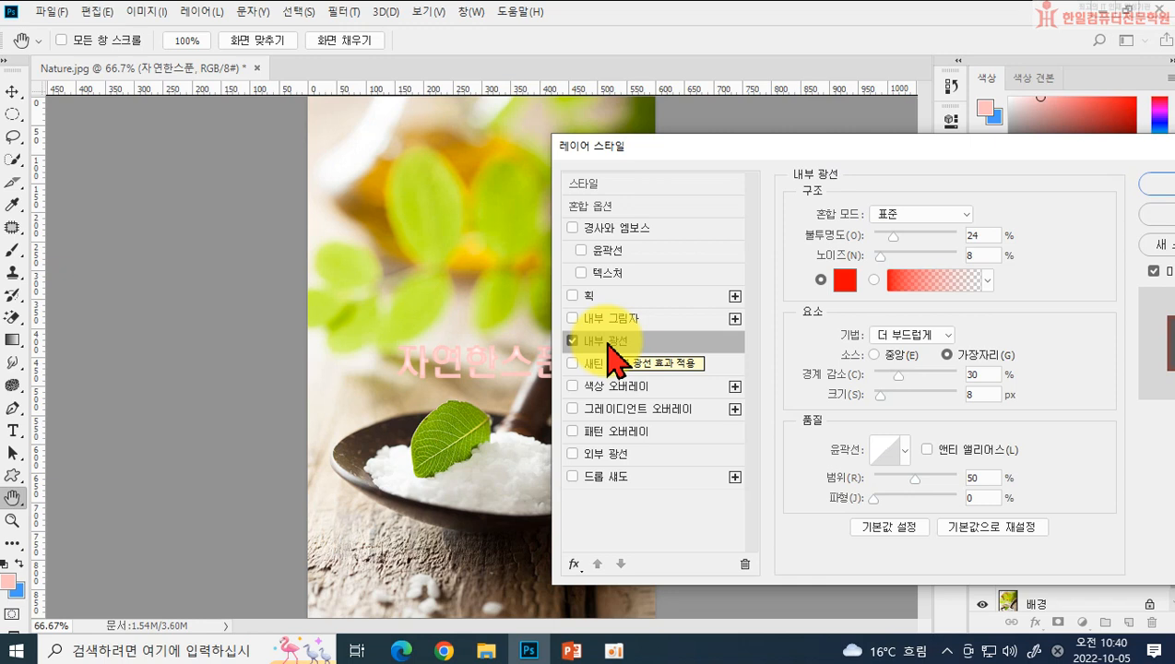
click(938, 217)
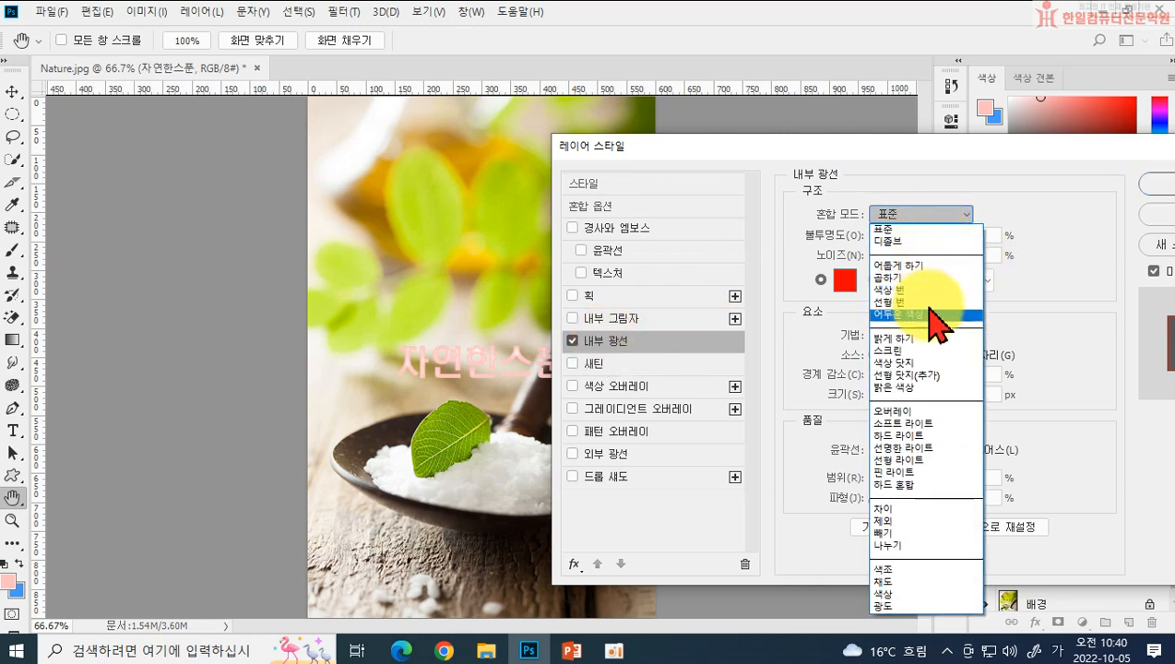
click(931, 352)
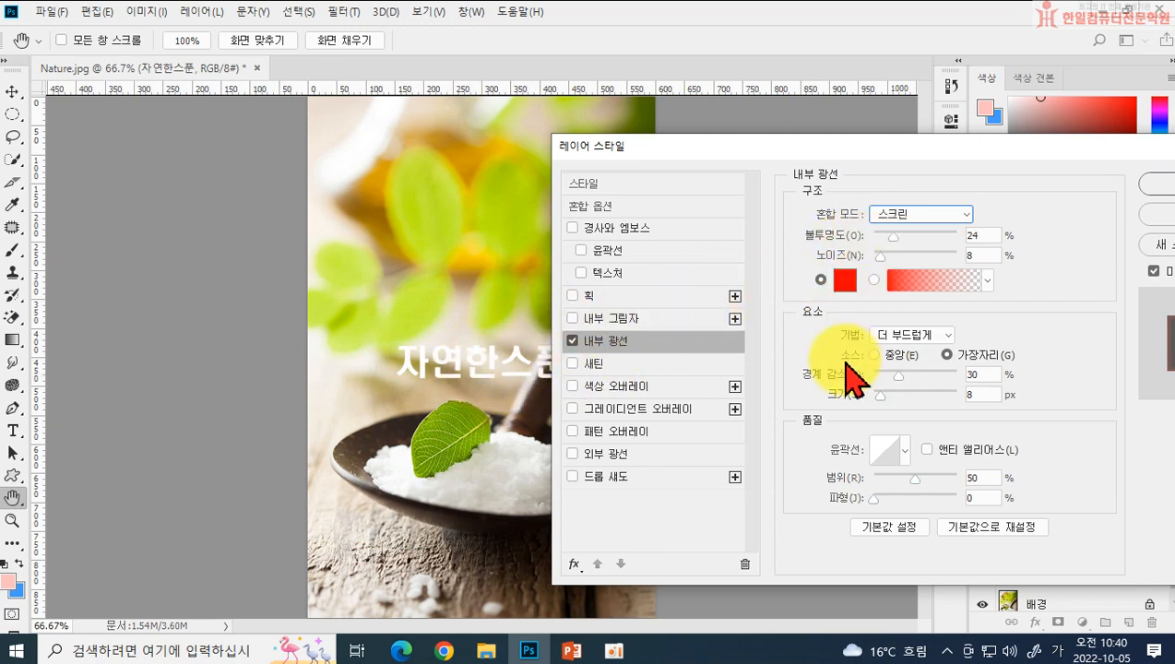
click(900, 235)
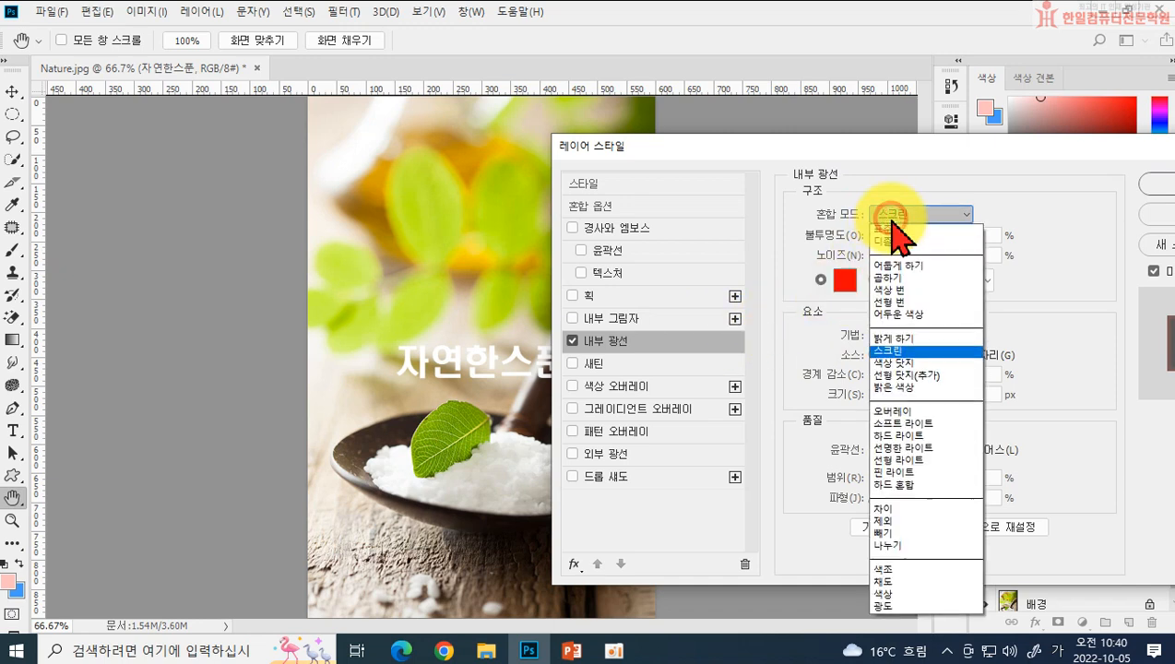
click(897, 230)
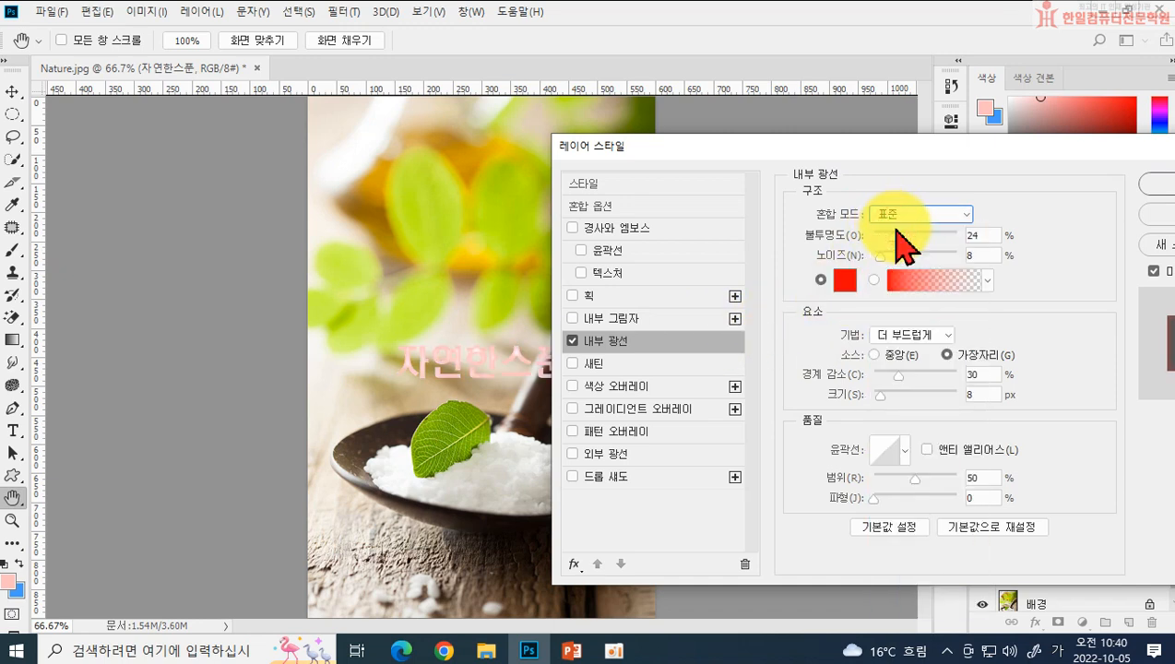
Step: Recolor the inner glow to blue-violet 5221f1 and set its opacity to 33%, choke (경계 감소) to 22% and size to 5 px
click(847, 281)
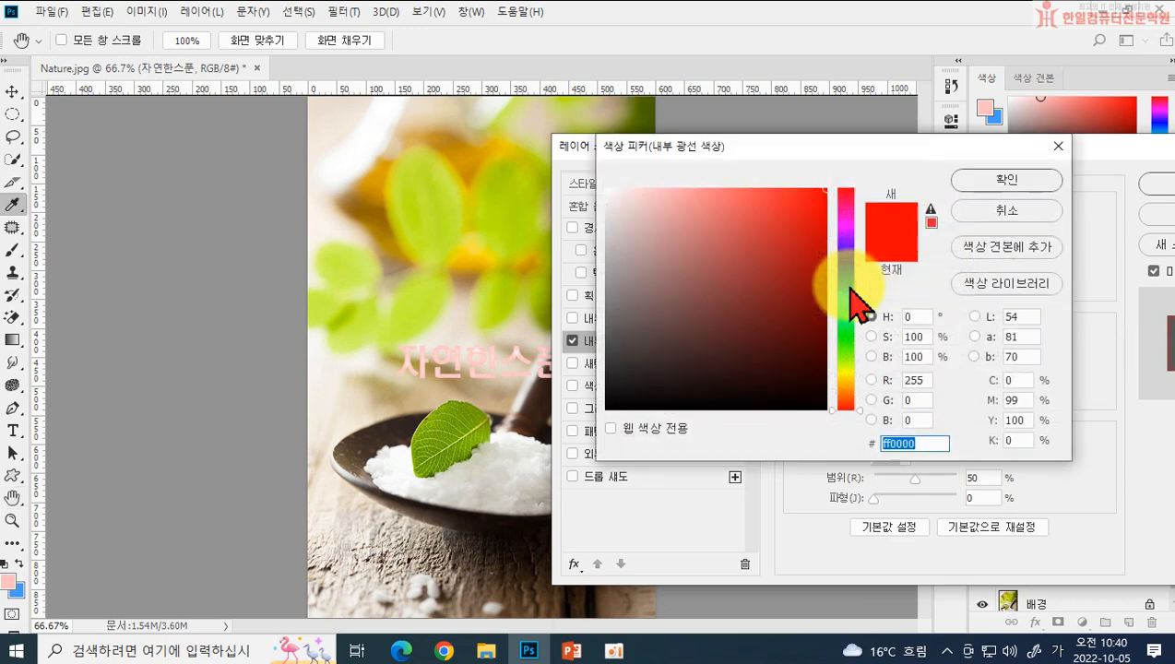
click(843, 255)
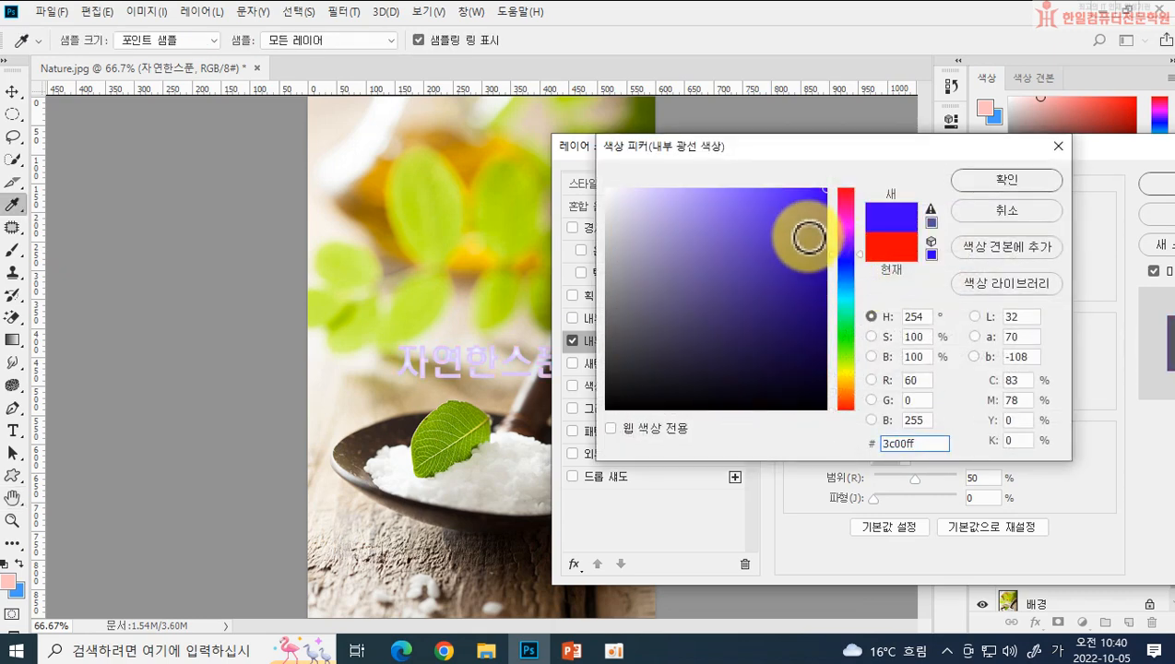
click(765, 189)
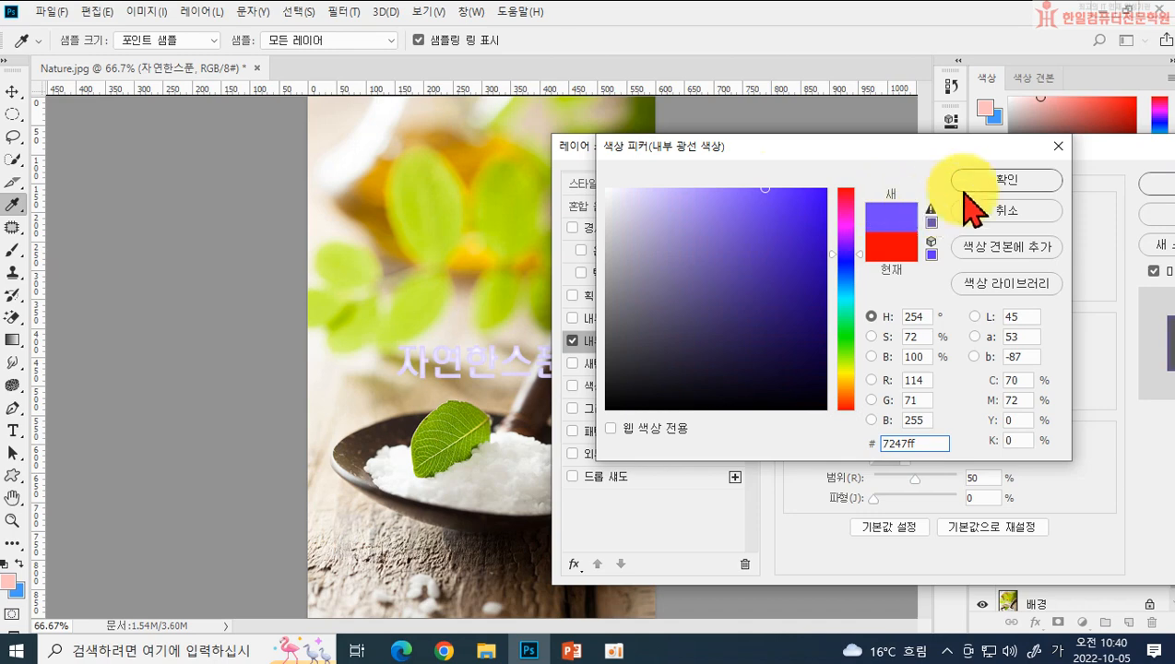
mouse_move(814, 212)
mouse_down()
mouse_move(817, 200)
mouse_move(797, 200)
mouse_up()
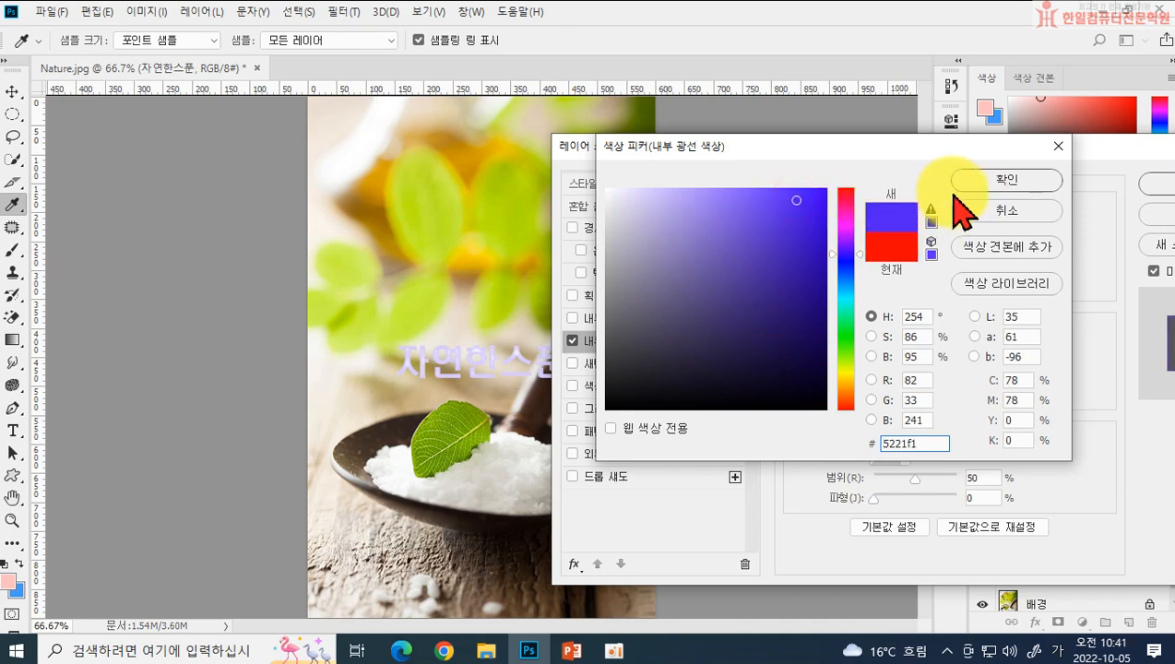
click(979, 179)
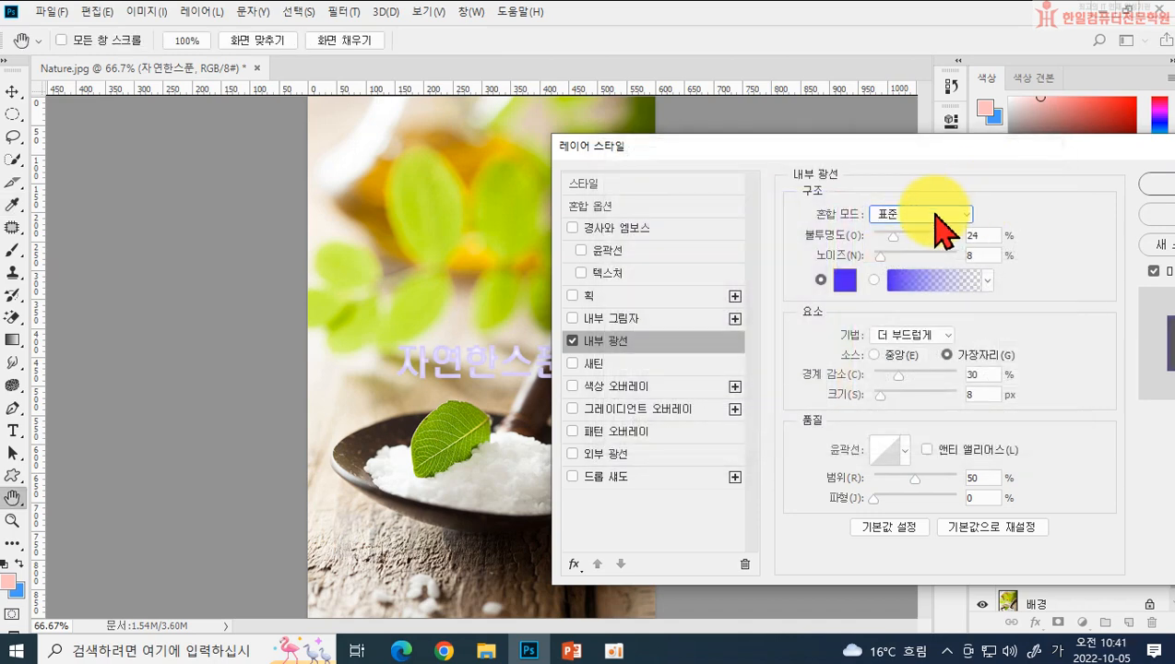
click(888, 238)
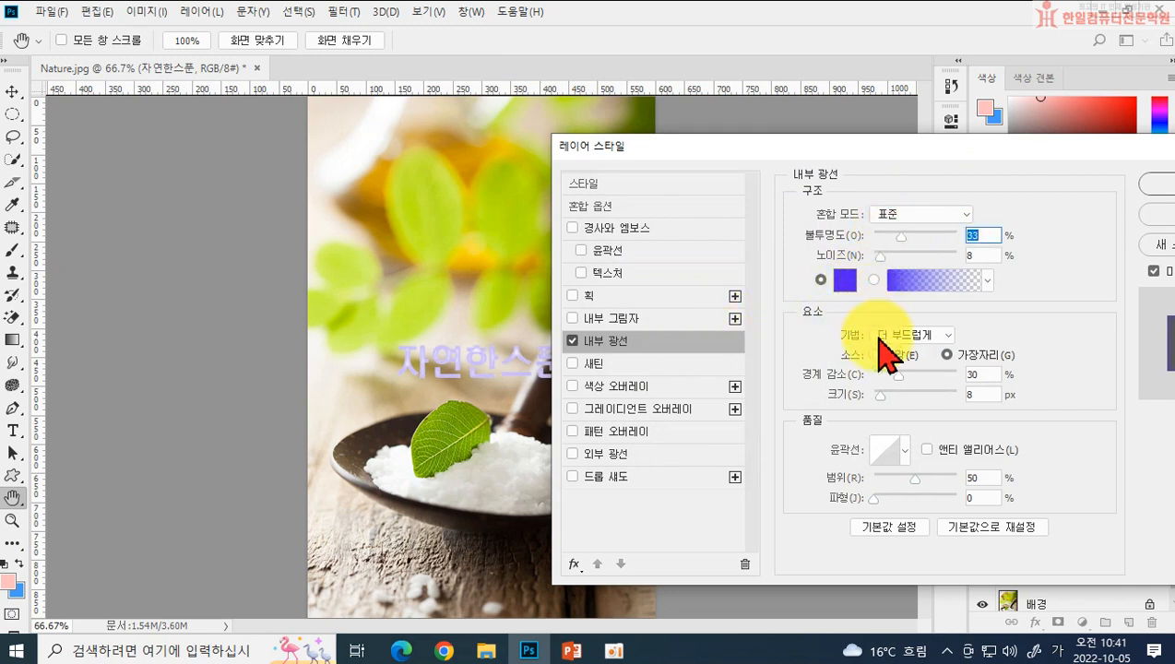
drag(899, 377, 878, 402)
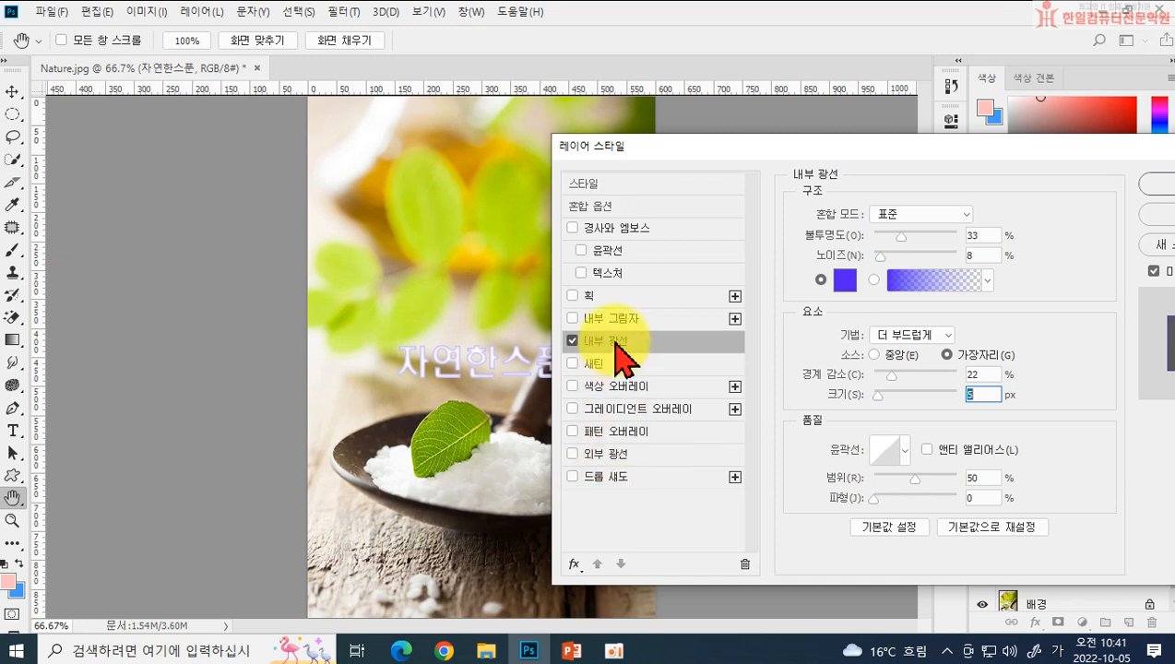
Step: Try the Outer Glow (외부 광선) alongside the inner glow and turn both glow effects off
click(608, 453)
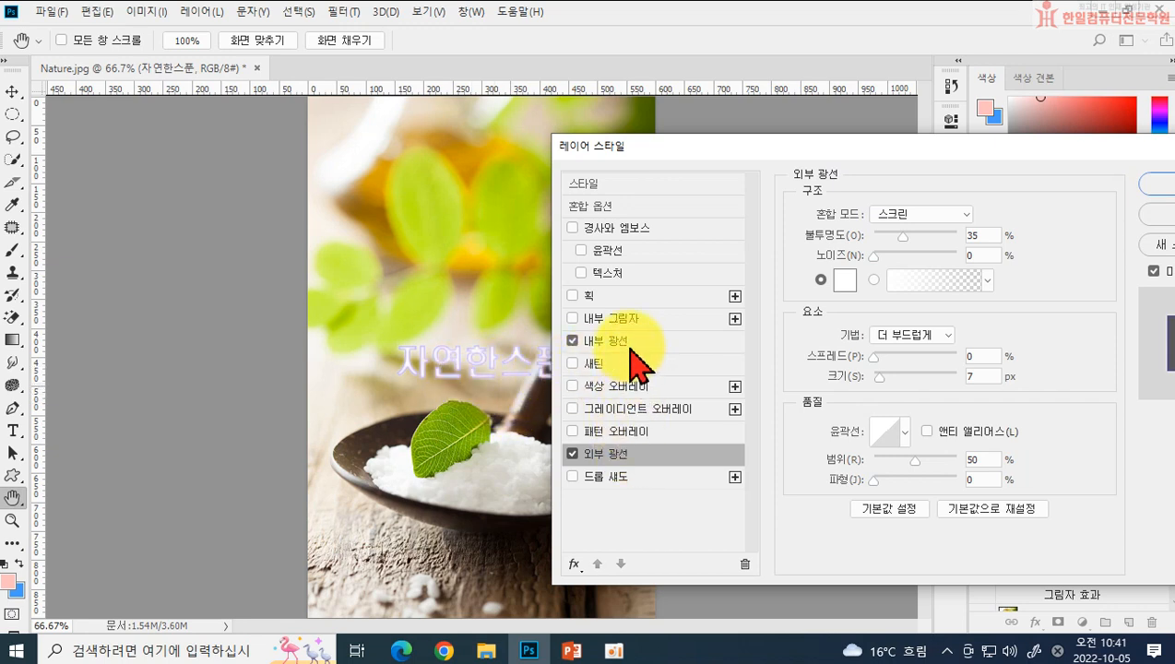
click(572, 453)
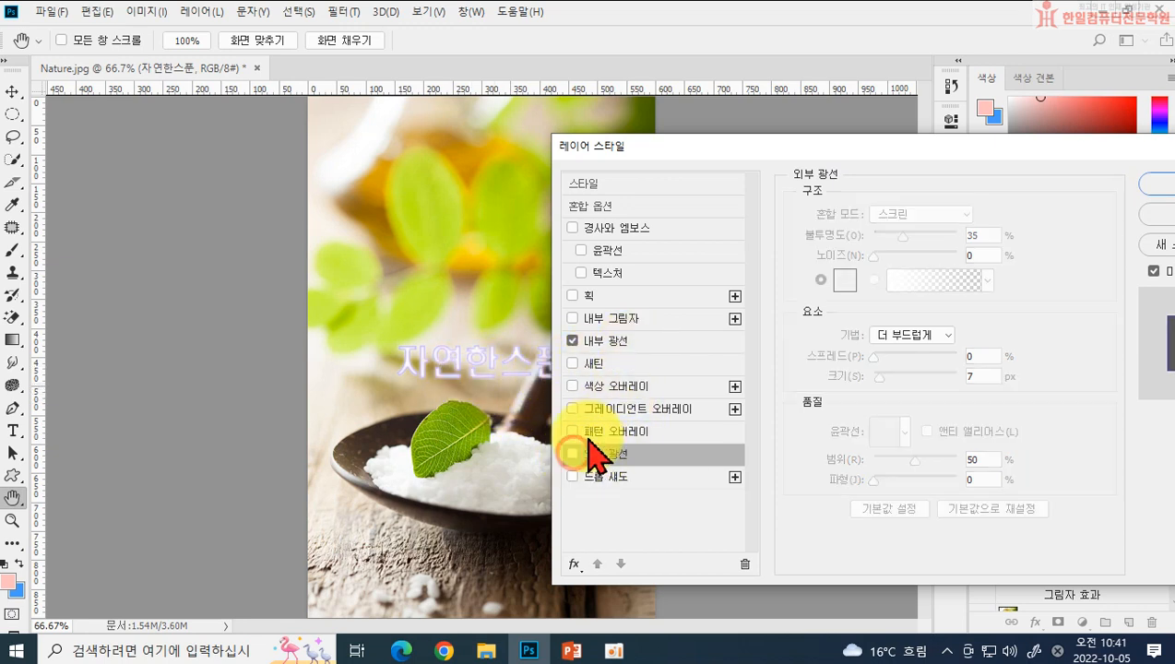
click(572, 340)
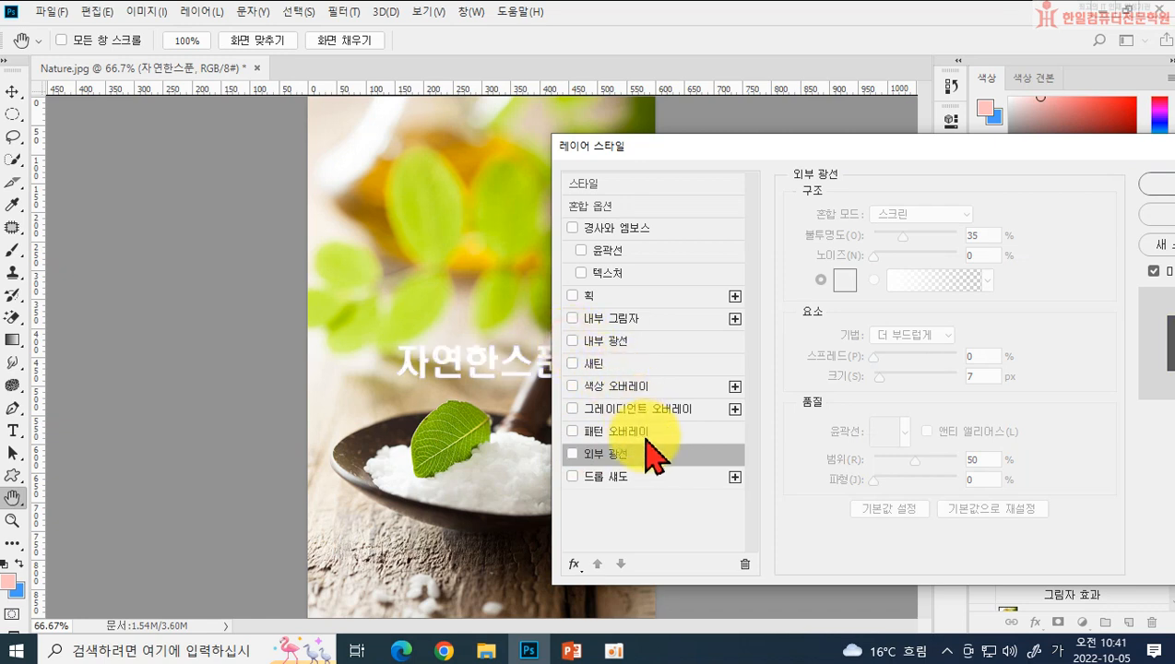
Step: Try a Satin (새틴) effect at a 107° angle with 13 px distance and 6 px size, and remove it
click(601, 365)
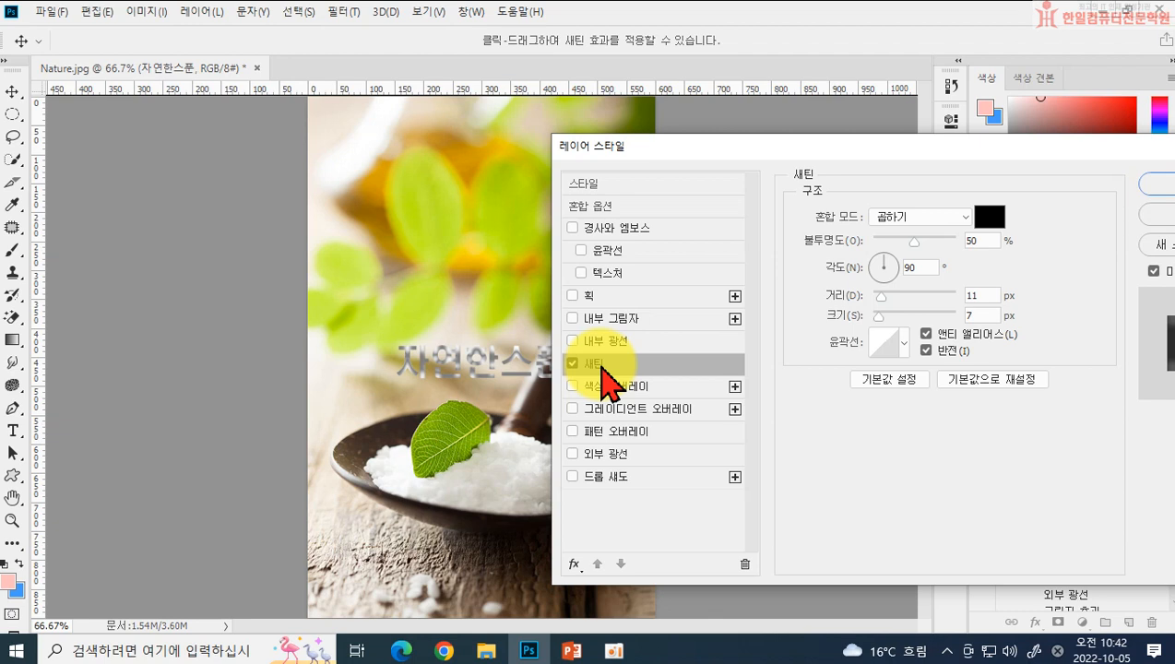
click(883, 265)
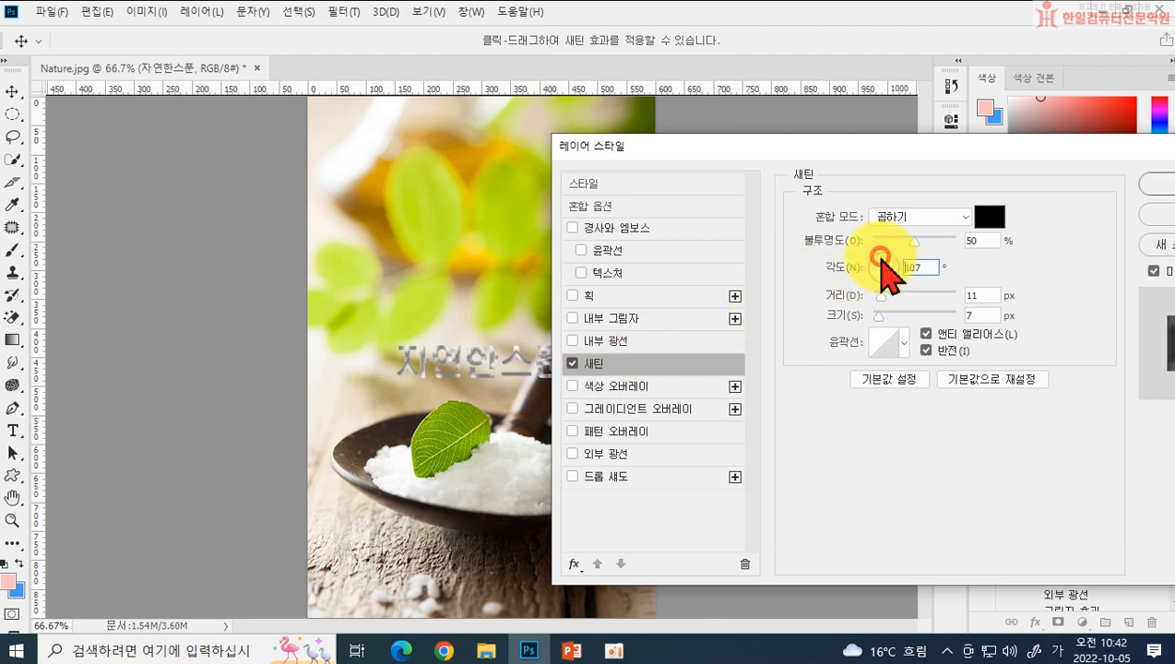
drag(883, 295, 883, 319)
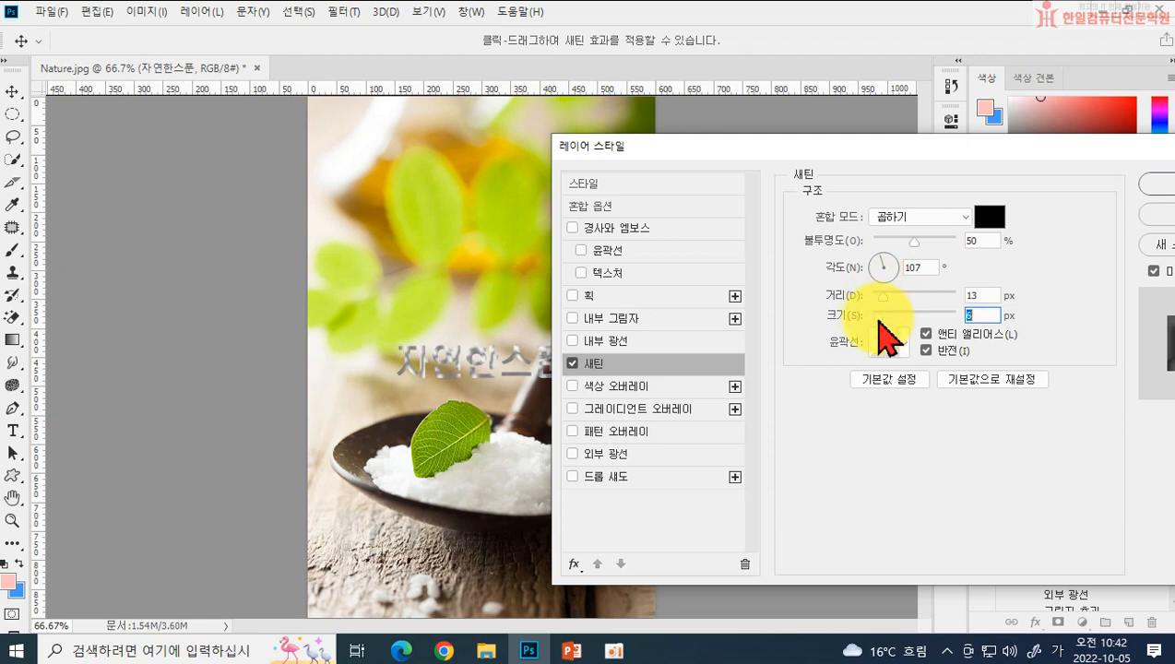
click(572, 364)
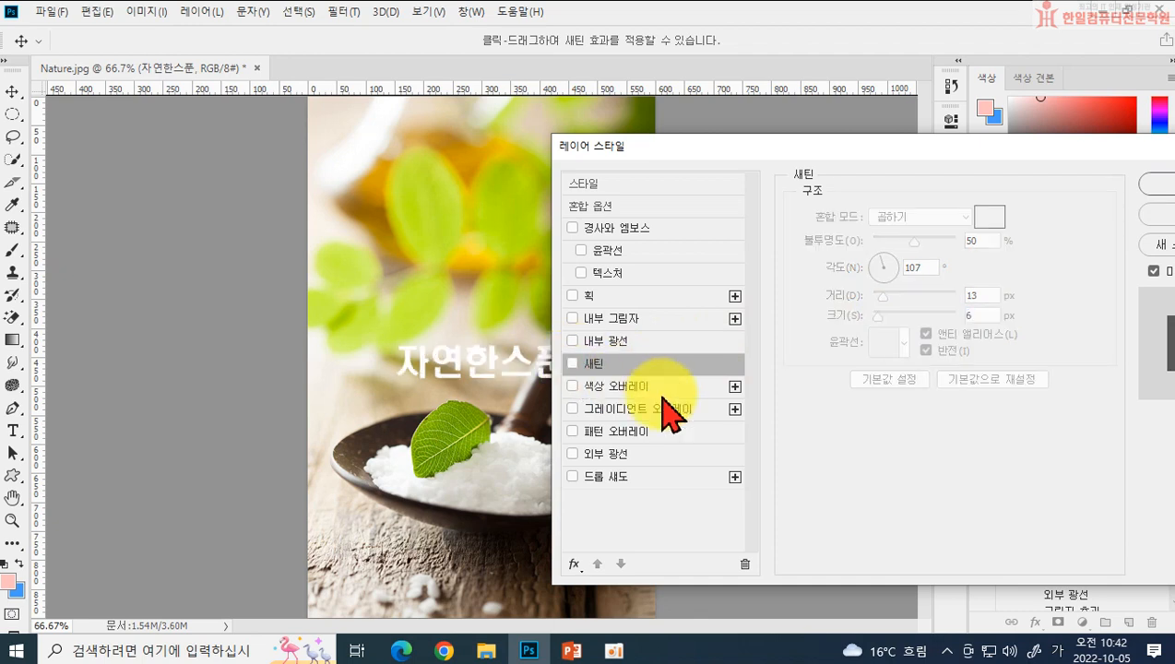
Step: Try a Color Overlay (색상 오버레이) in pinkish red at 100% opacity on the text and remove it
click(620, 387)
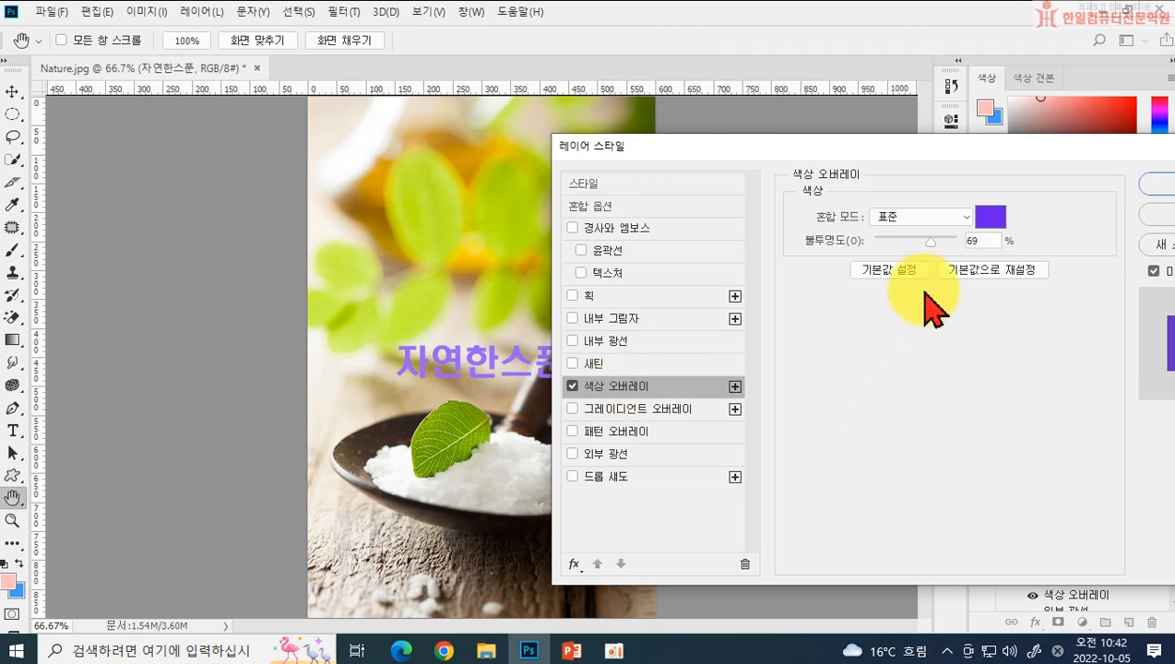
click(989, 221)
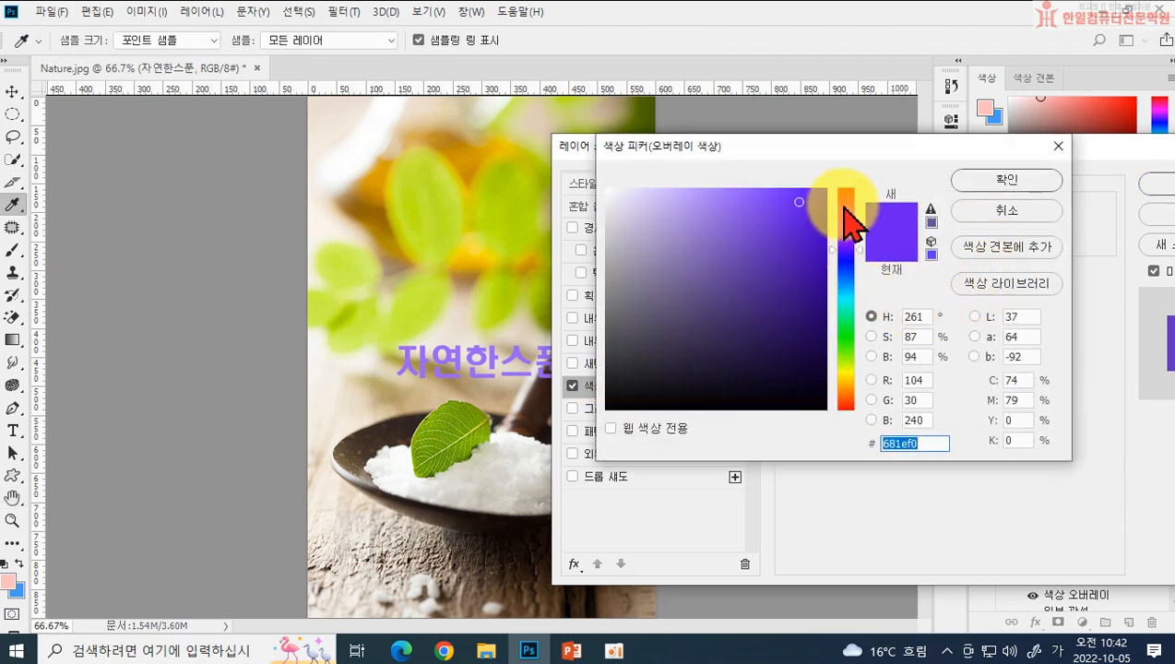
click(845, 203)
click(1006, 179)
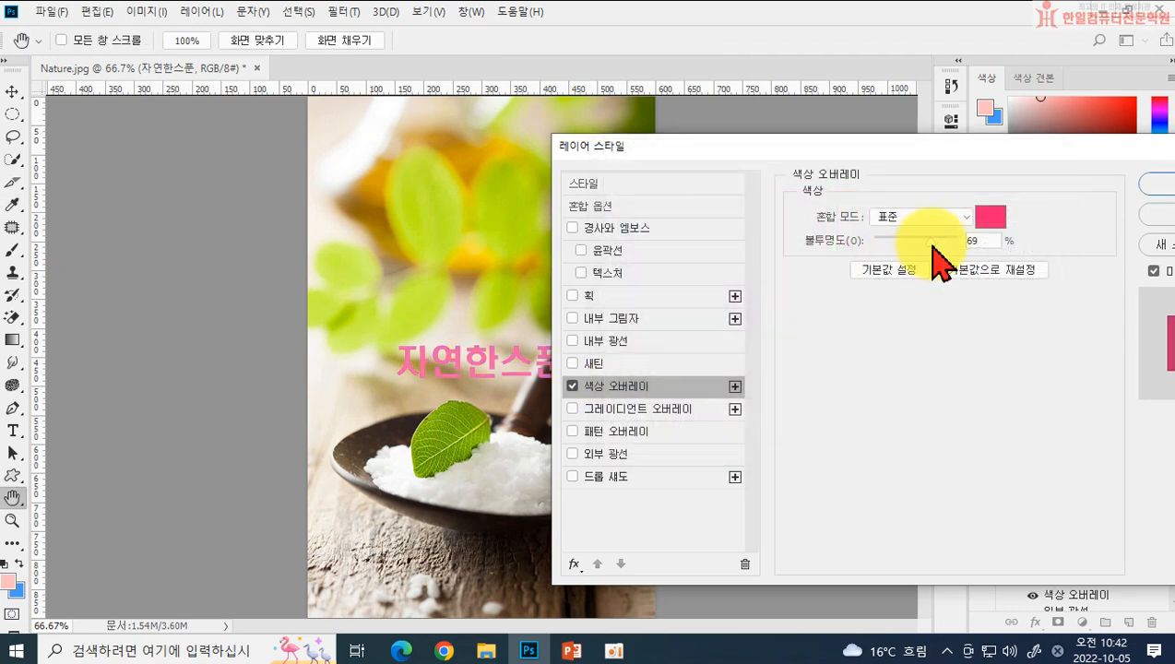
click(925, 241)
drag(925, 247, 960, 245)
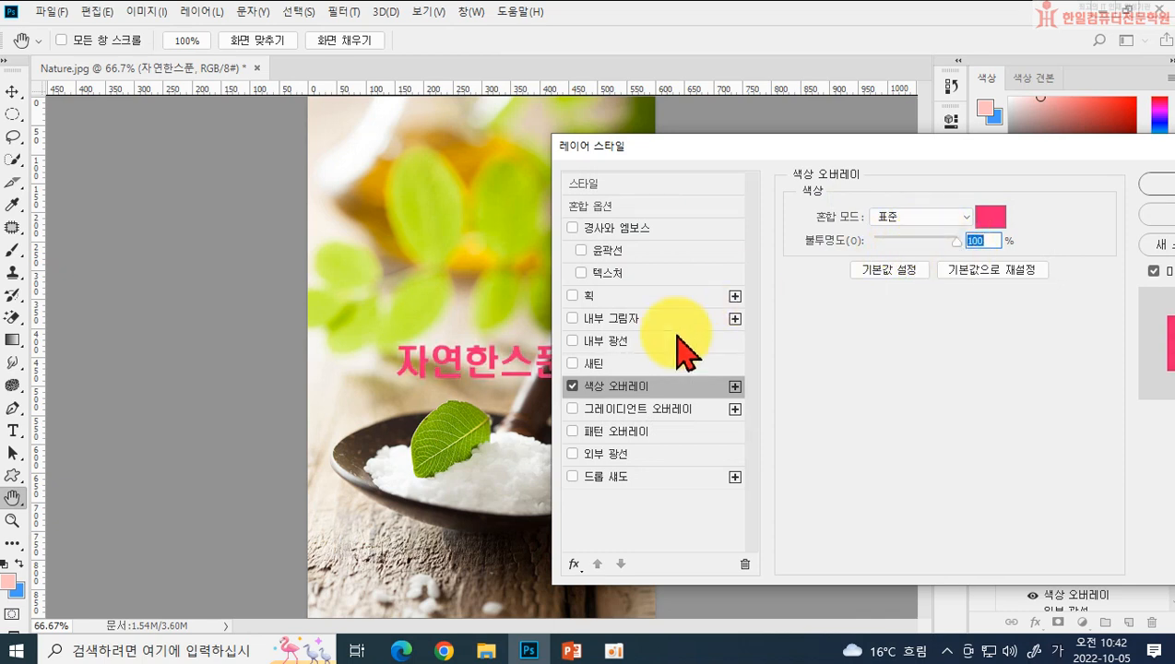
click(573, 387)
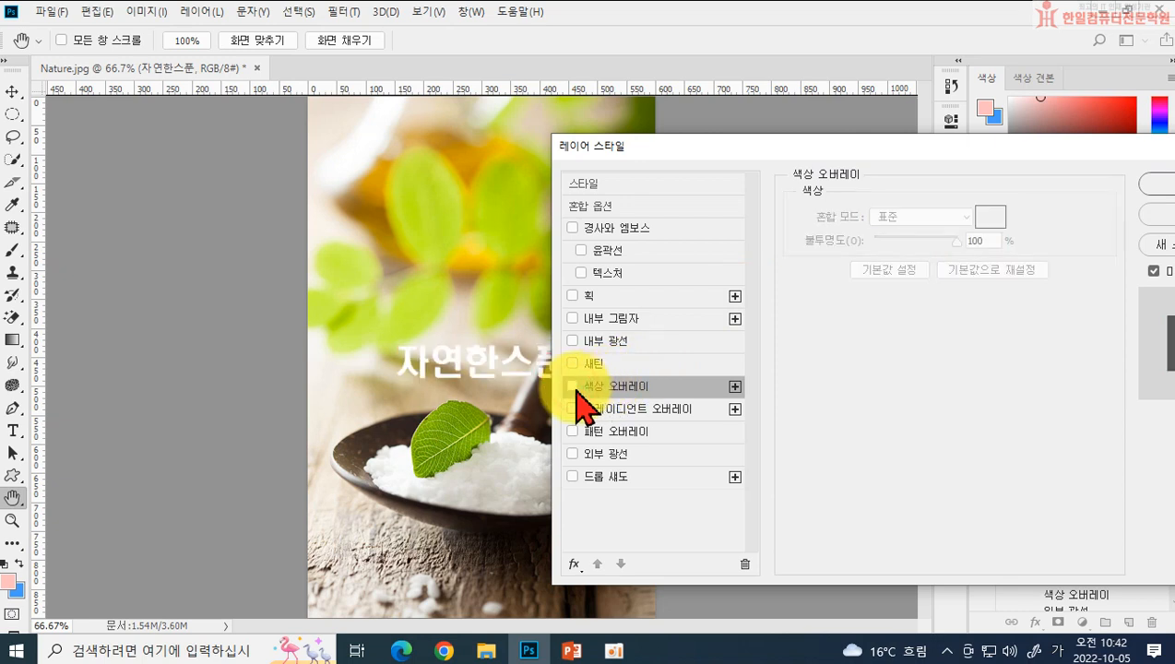
Step: Apply a Gradient Overlay (그레이디언트 오버레이) to the text with the orange-yellow-orange preset (주황, 노랑, 주황) and shift the gradient's position on the letters
click(618, 411)
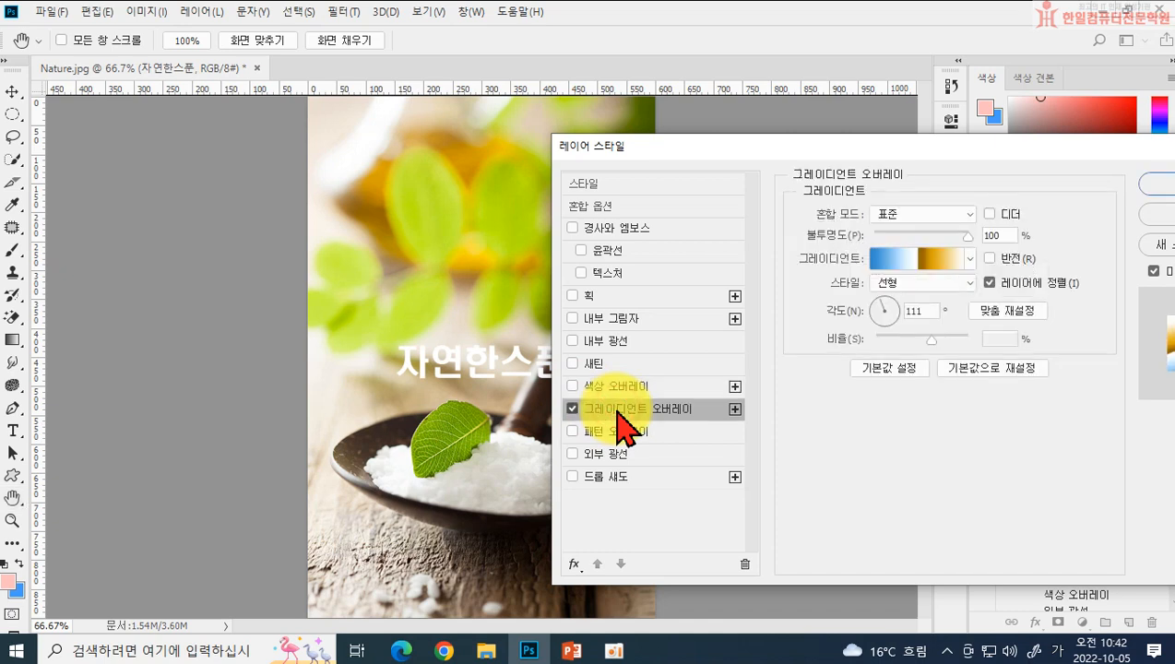
click(972, 261)
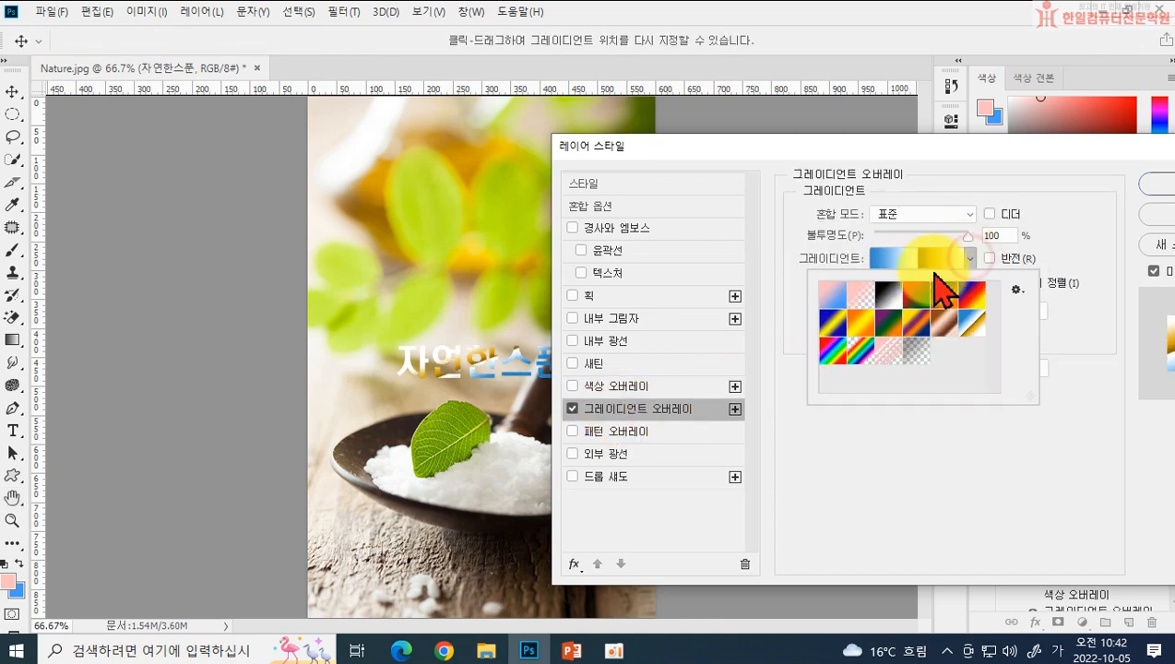
click(835, 297)
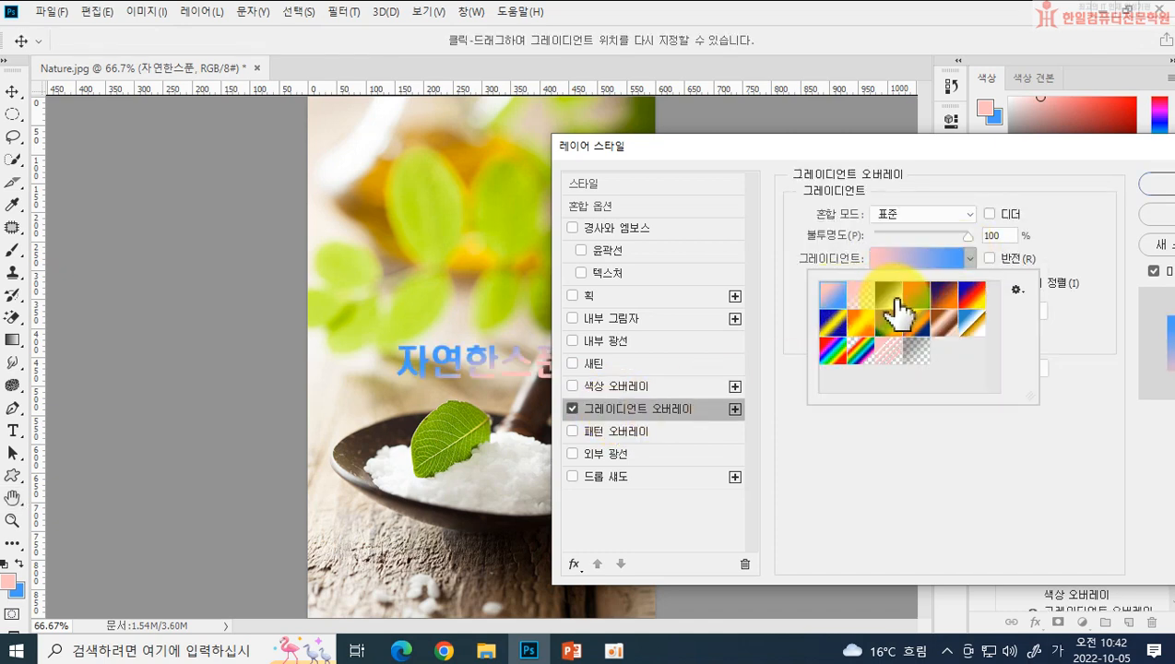
click(891, 295)
click(916, 295)
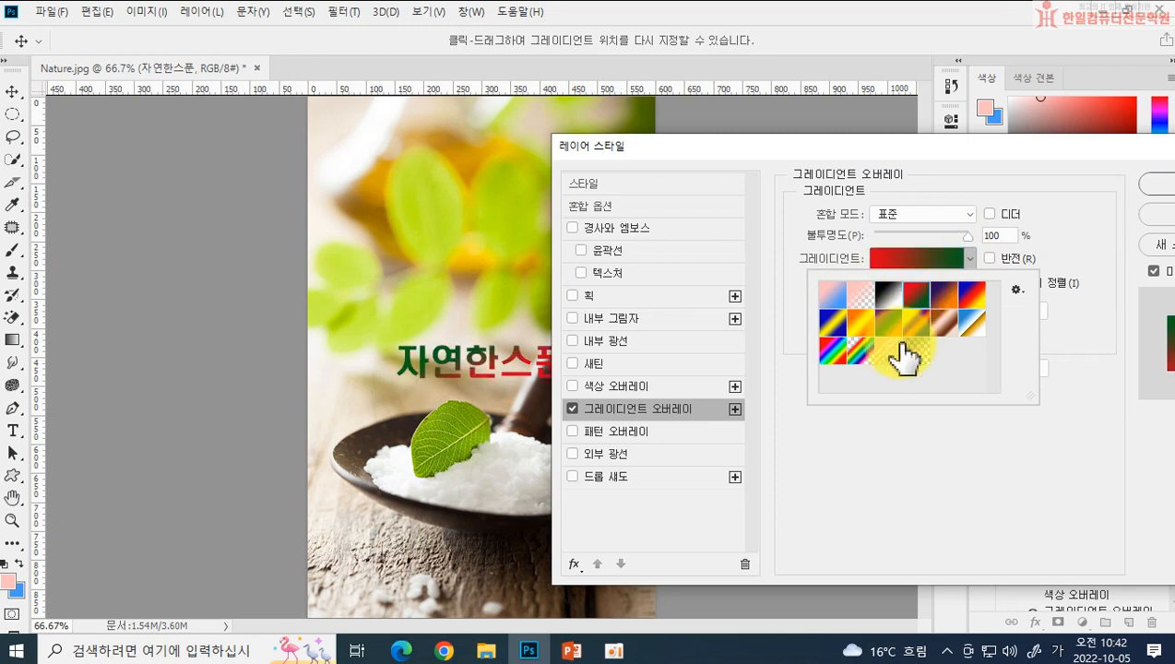
click(890, 329)
click(857, 326)
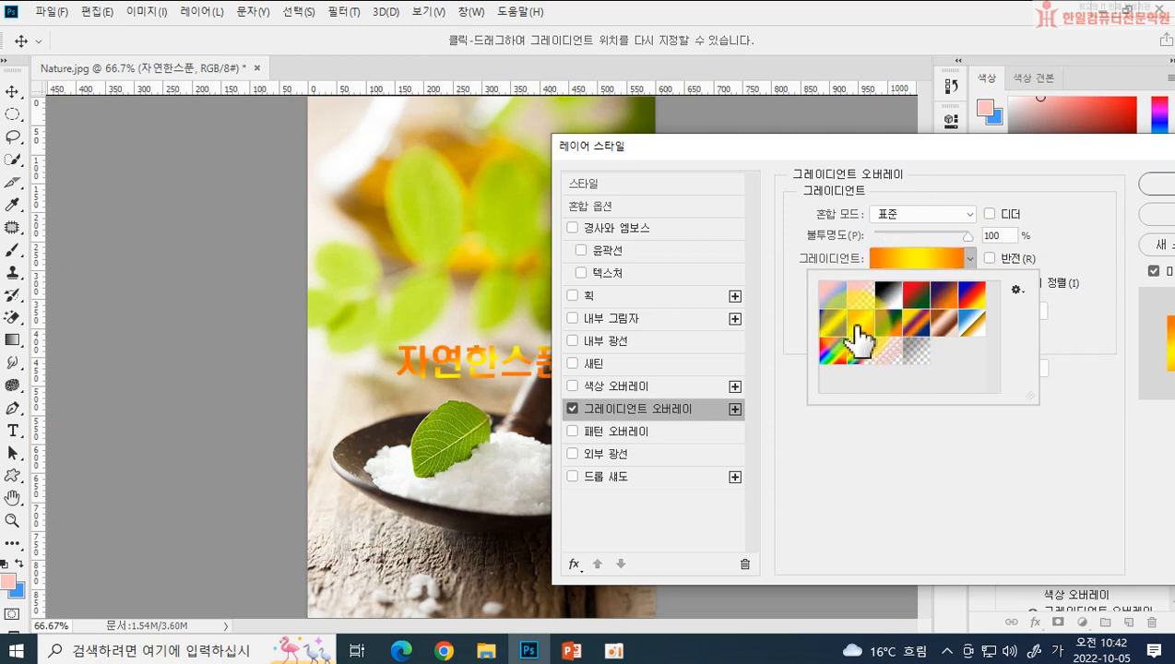
click(793, 266)
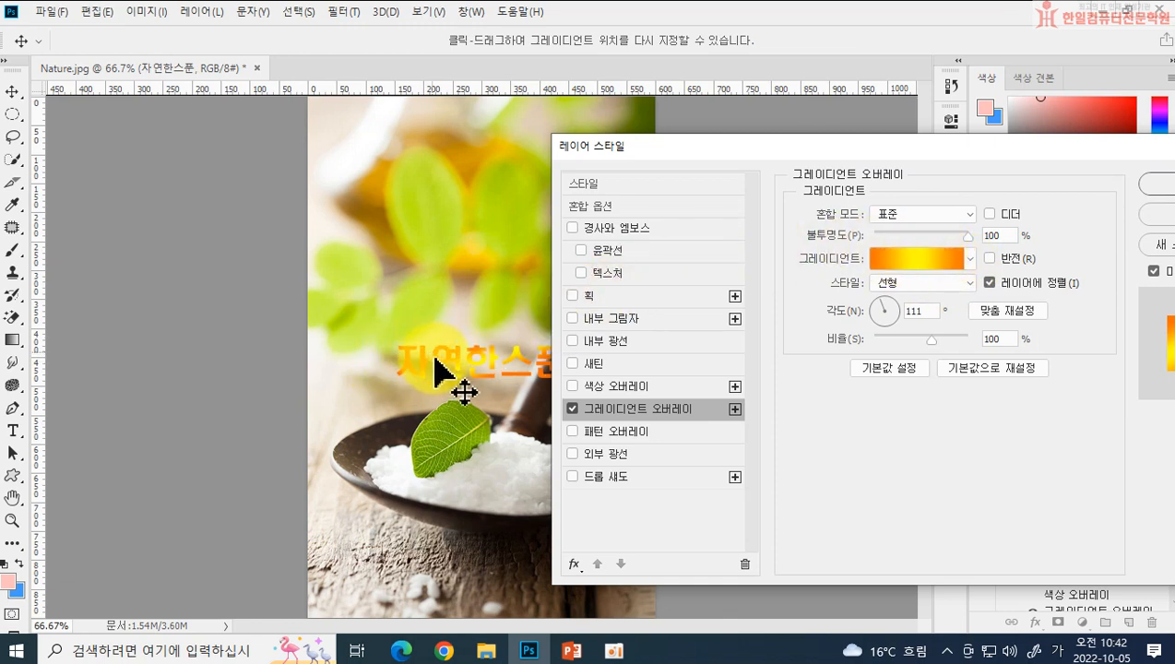
drag(495, 372, 453, 348)
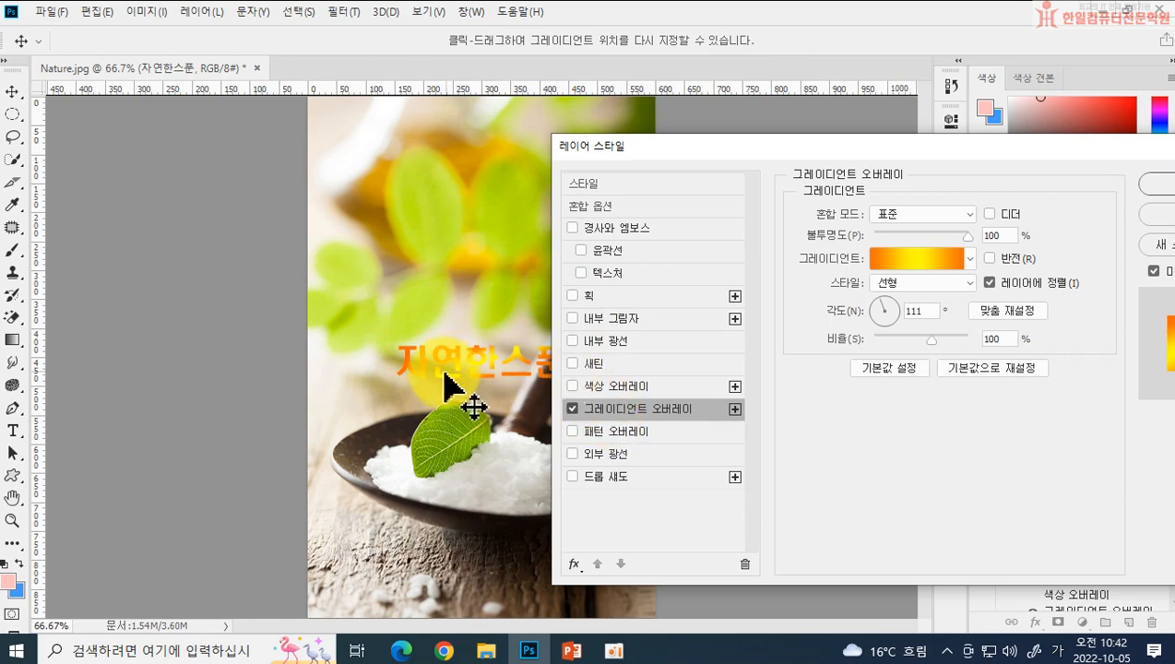
Step: Edit the overlay gradient and recolor its starting orange stop to yellow f4e13c
click(904, 263)
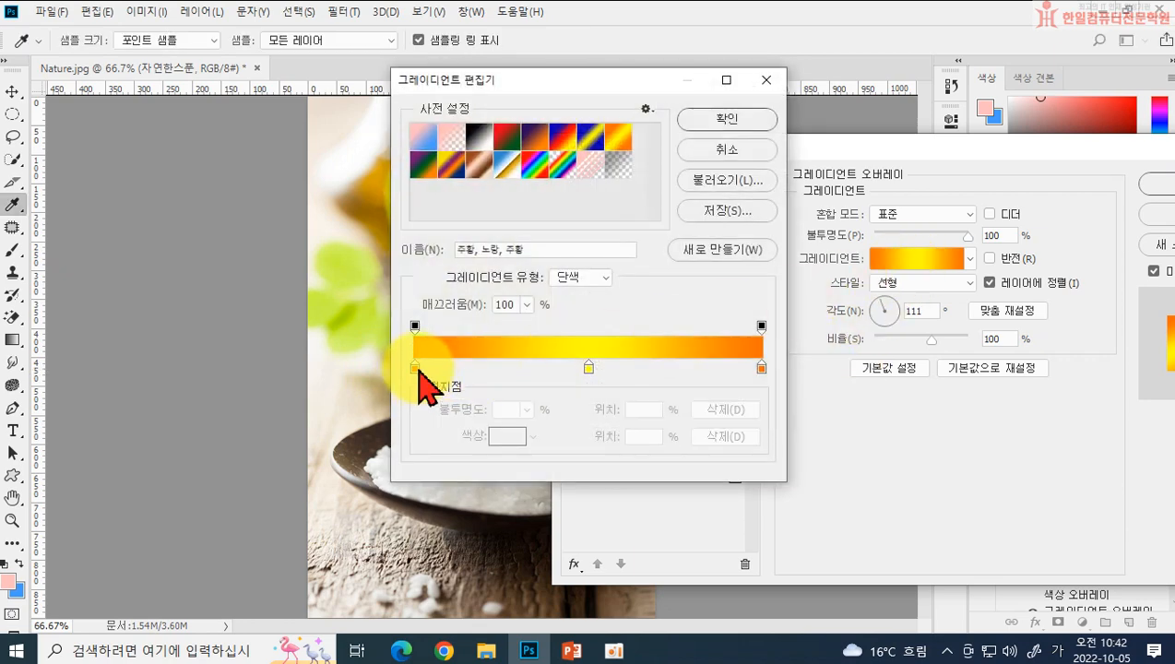
double_click(416, 374)
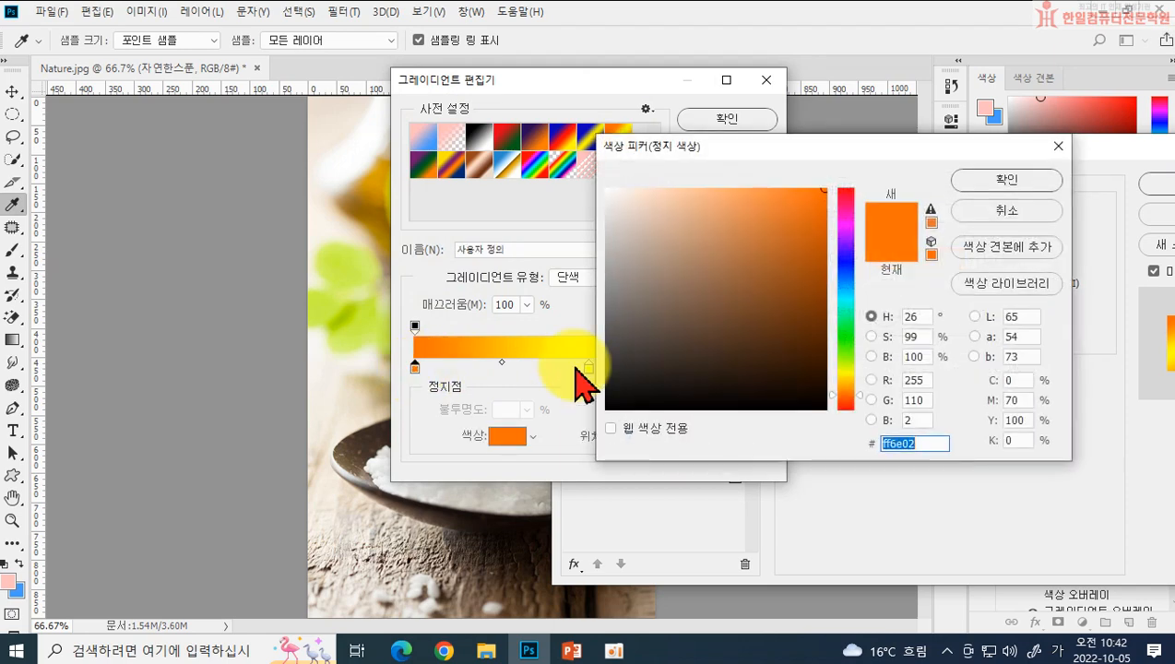
mouse_move(709, 256)
mouse_down()
mouse_move(722, 217)
mouse_move(712, 198)
mouse_move(703, 223)
mouse_up()
drag(845, 392, 848, 378)
drag(729, 247, 770, 196)
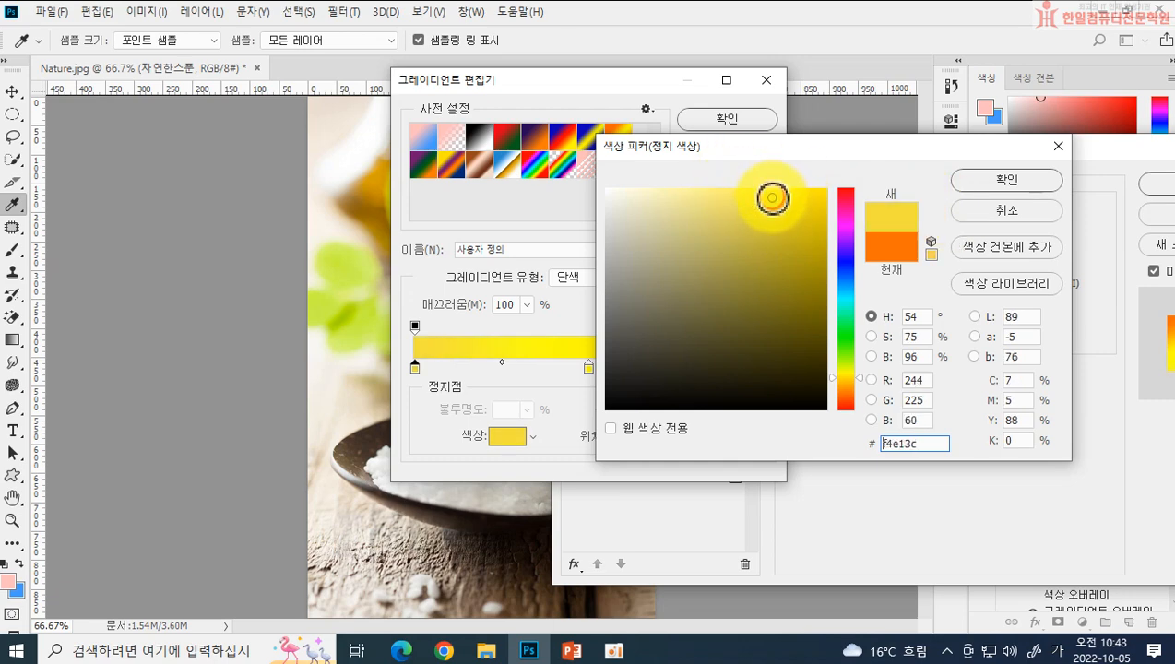
click(995, 178)
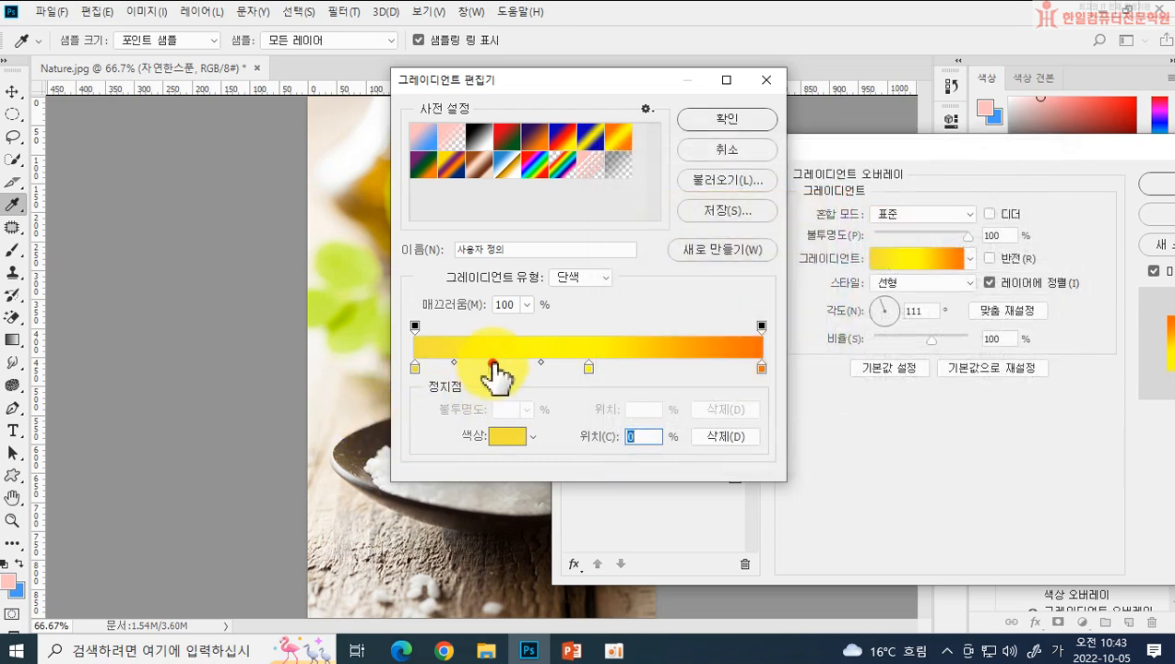
Step: Add a color stop at 23% of the gradient and color it pale yellow f9ef9f
click(494, 367)
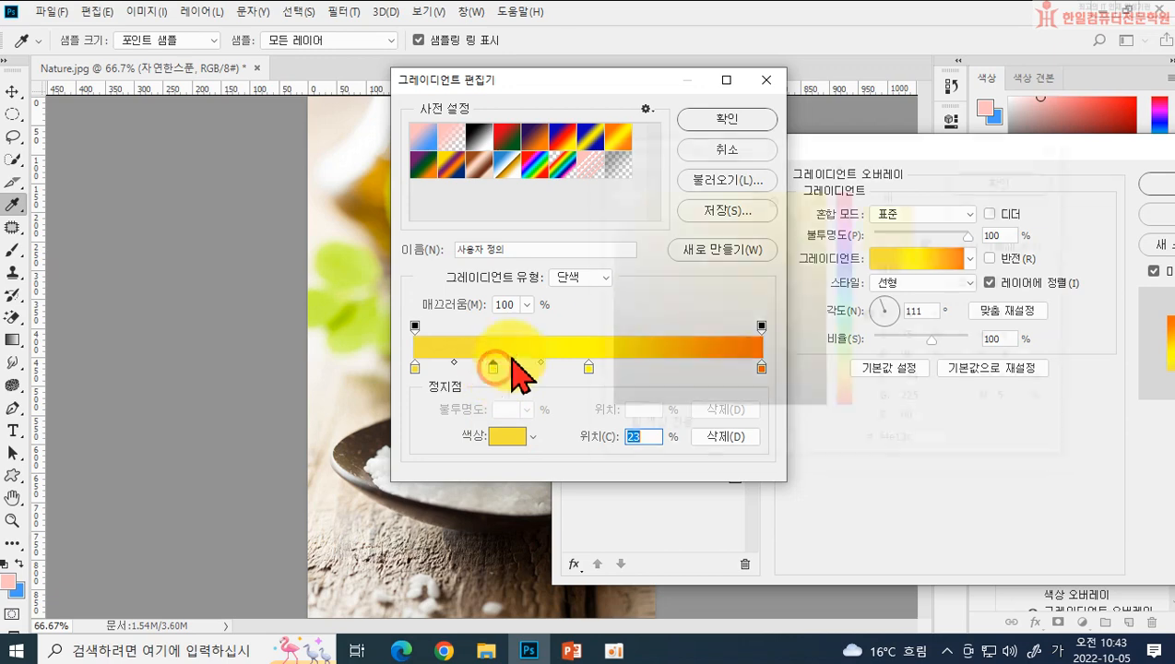
double_click(493, 367)
drag(705, 195, 672, 193)
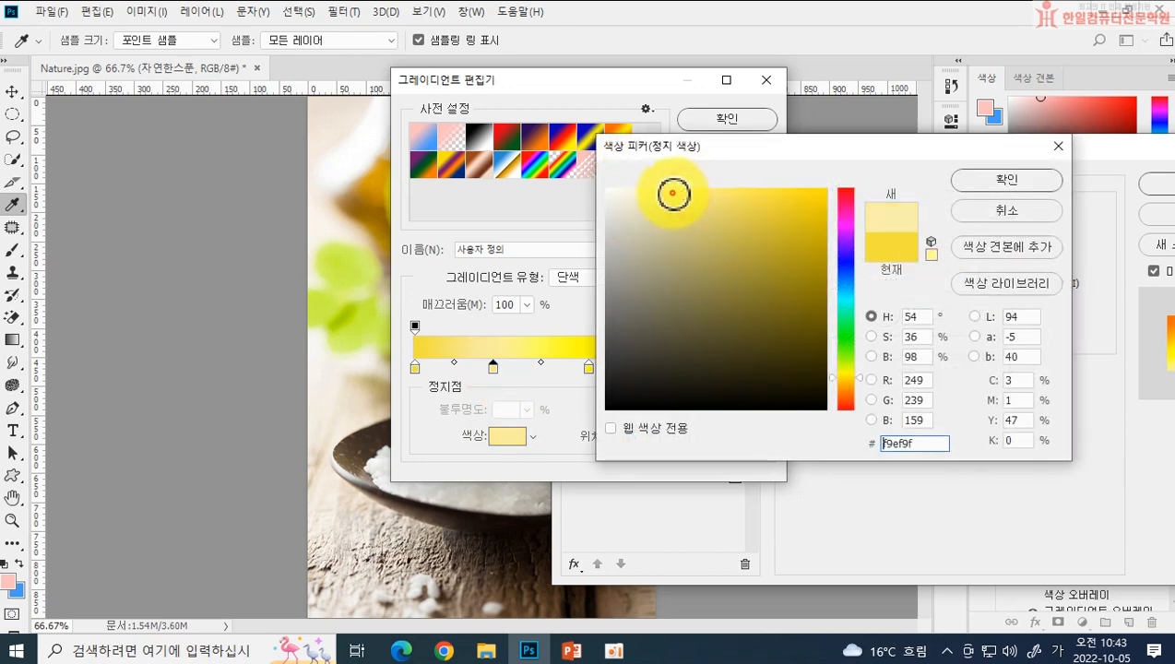
click(1011, 180)
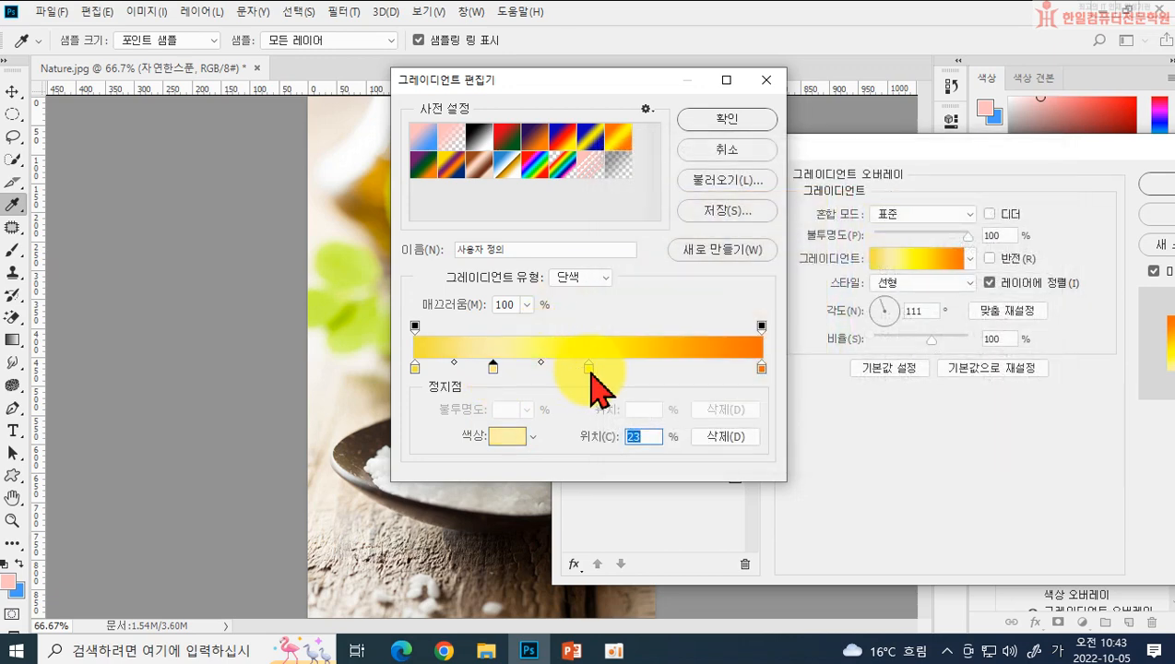
Step: Remove the bright yellow middle stop, copy the starting yellow stop to 53% and recolor the copy to olive gold b8ab42
drag(589, 368, 486, 388)
click(415, 368)
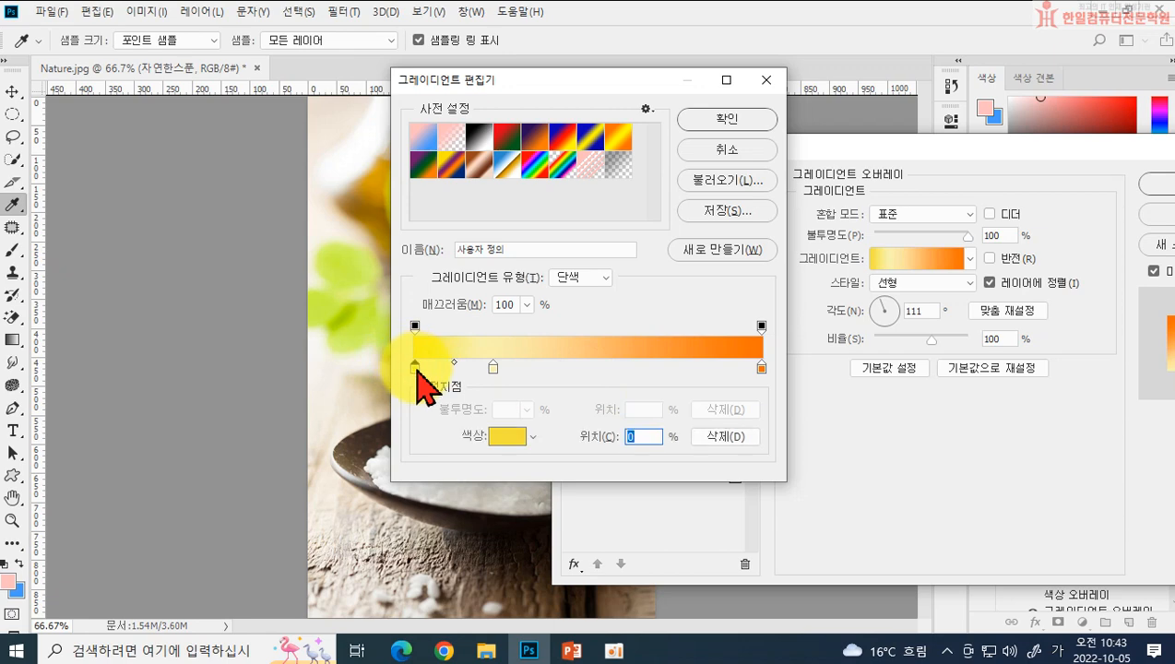
alt+drag(417, 369, 599, 381)
double_click(598, 369)
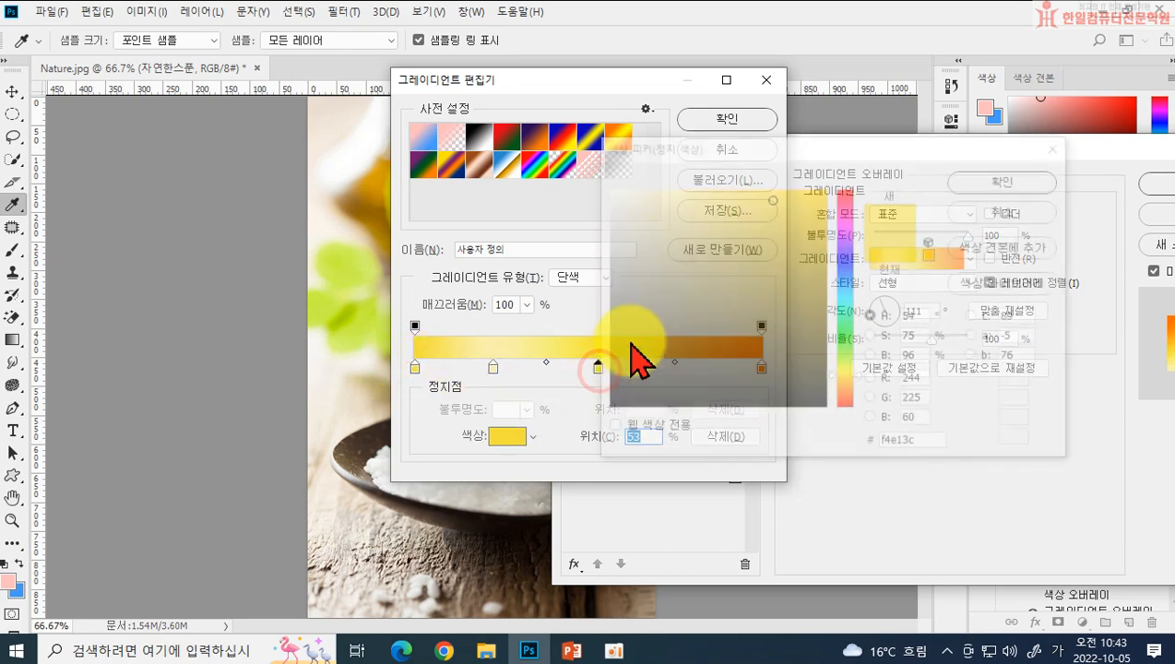
drag(702, 259, 748, 250)
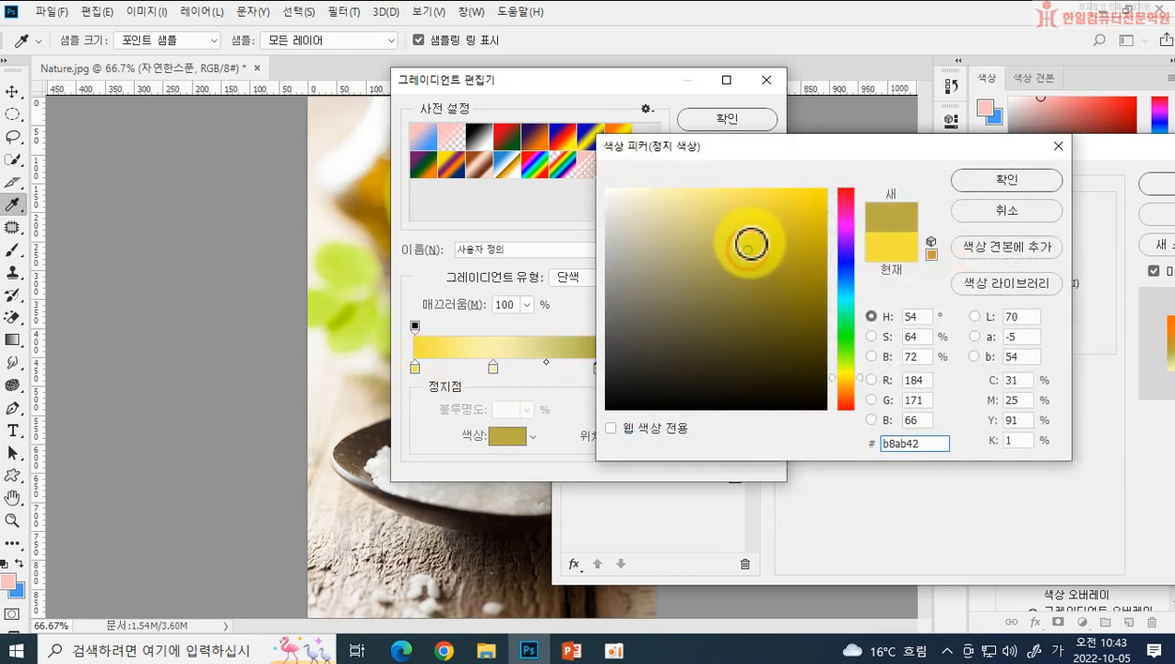
click(1001, 179)
Step: Replace the orange end stop with a copy of the starting yellow stop and place a pale yellow stop between it and the olive gold stop
drag(761, 369, 769, 415)
mouse_move(410, 368)
mouse_down()
mouse_move(678, 407)
mouse_move(682, 386)
mouse_move(764, 372)
mouse_move(417, 356)
mouse_up()
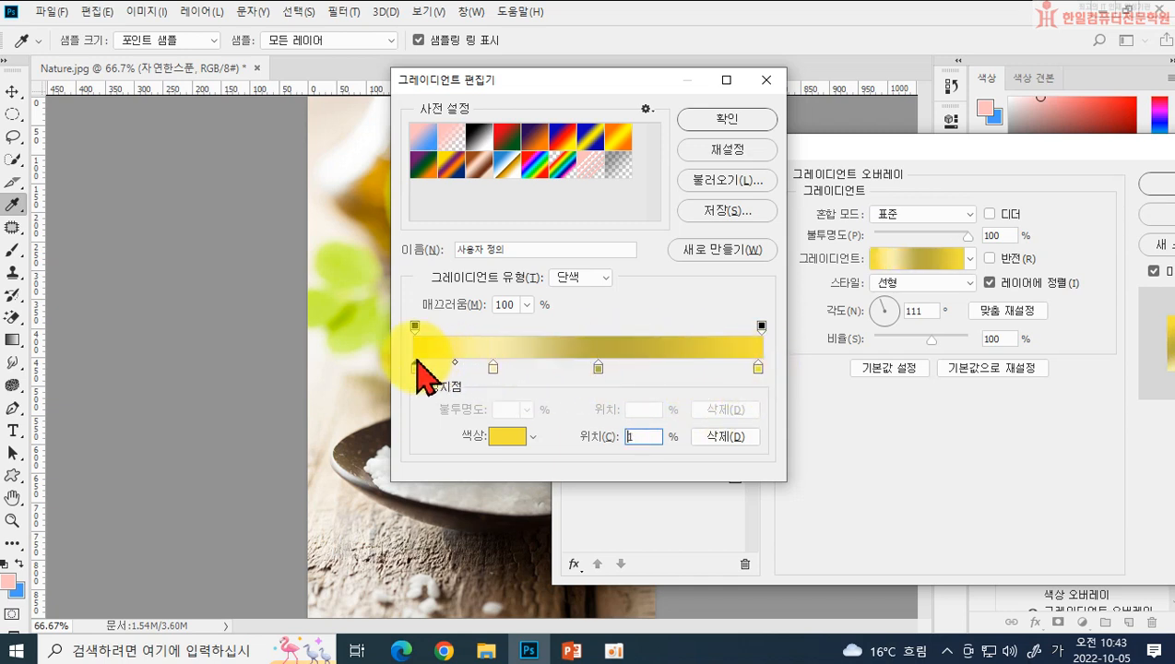
click(630, 369)
drag(632, 369, 718, 364)
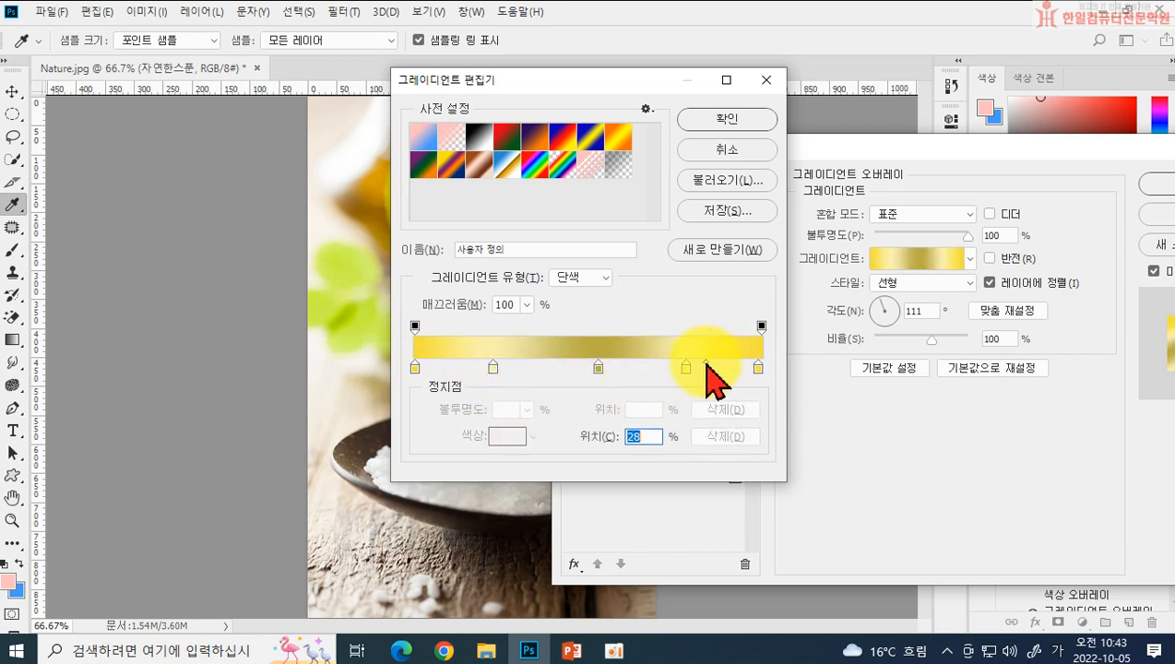
click(686, 367)
drag(642, 361, 661, 363)
drag(561, 81, 645, 147)
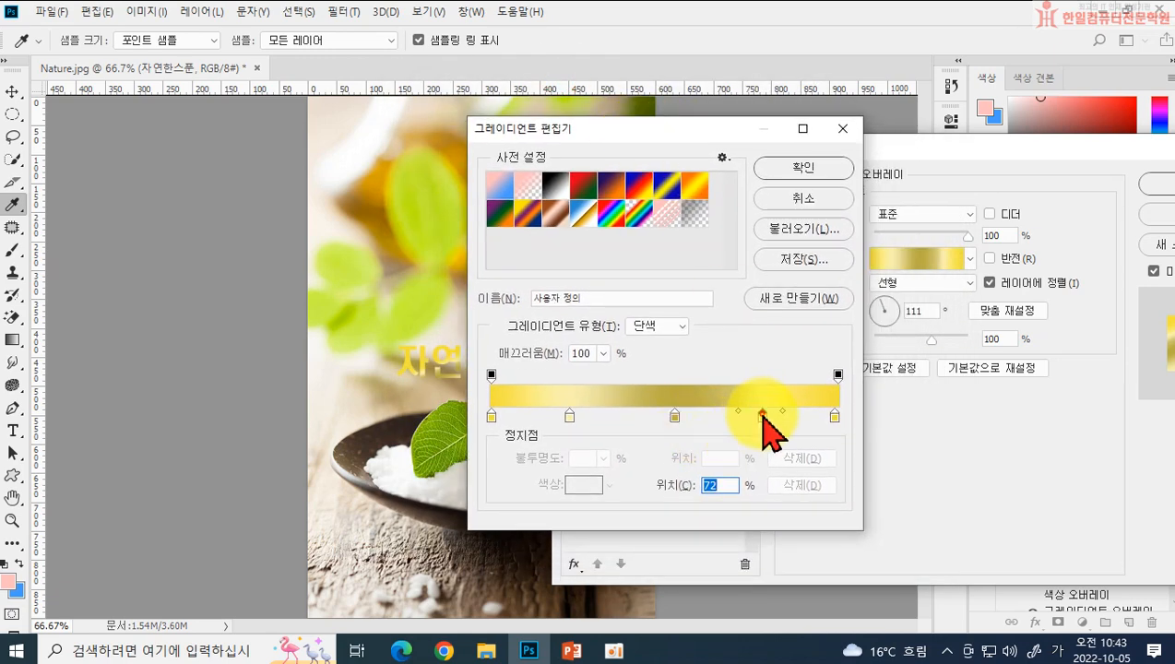
drag(763, 417, 802, 412)
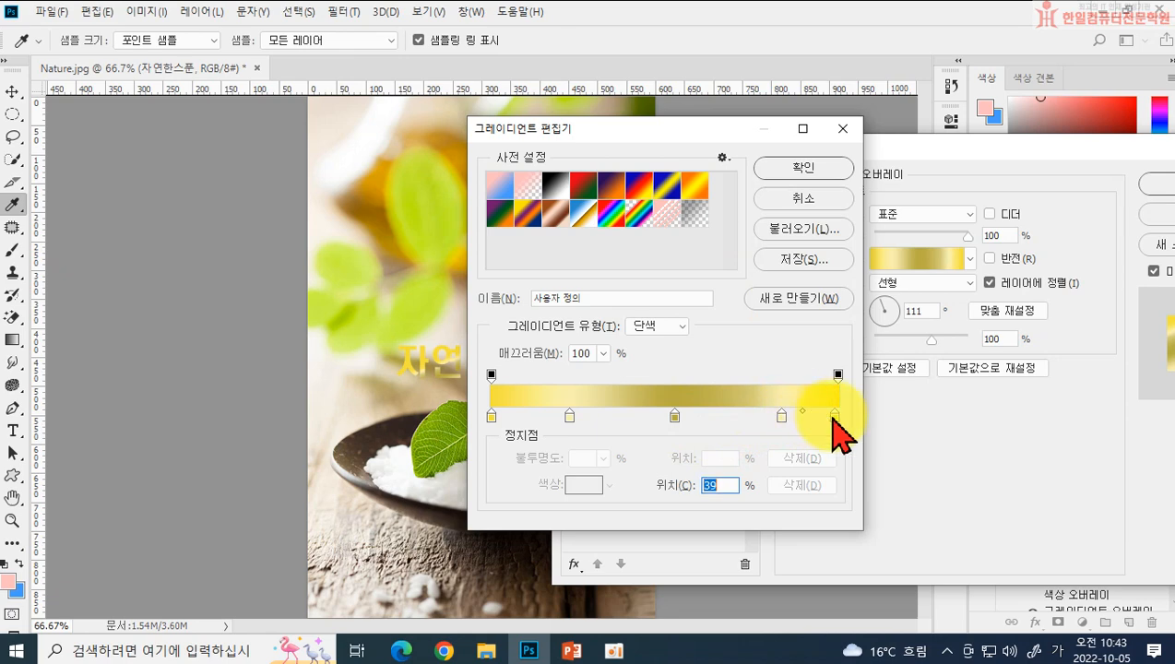
Step: Recolor the gradient's end stop at 99% to darker gold d1c02c
double_click(836, 417)
click(814, 210)
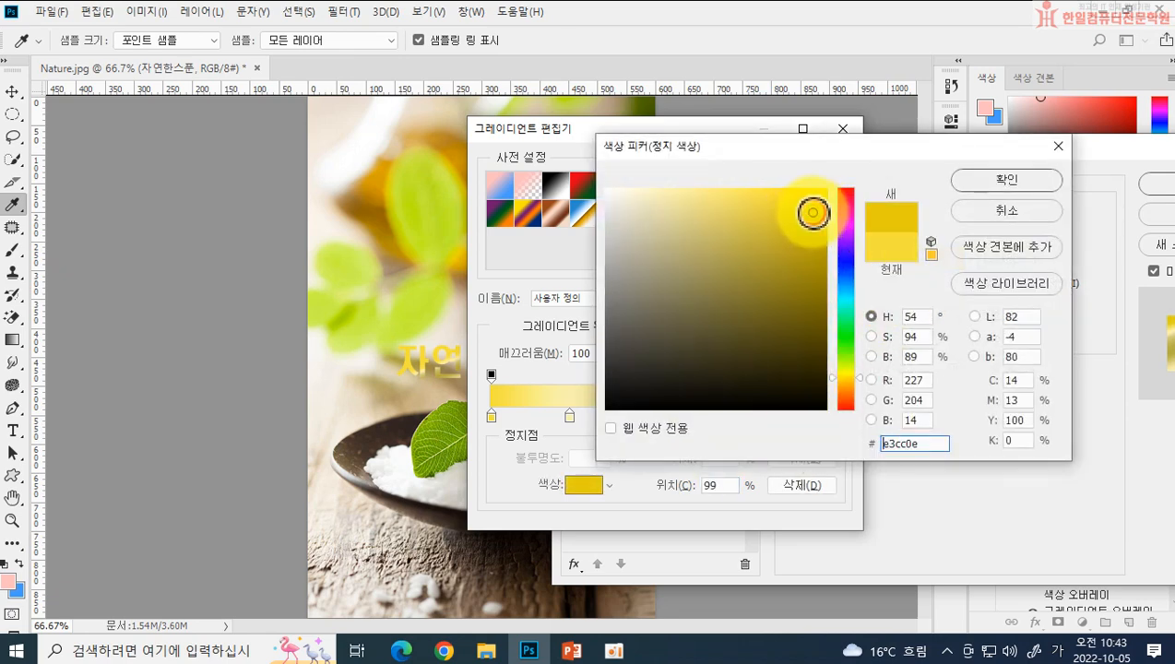
click(803, 212)
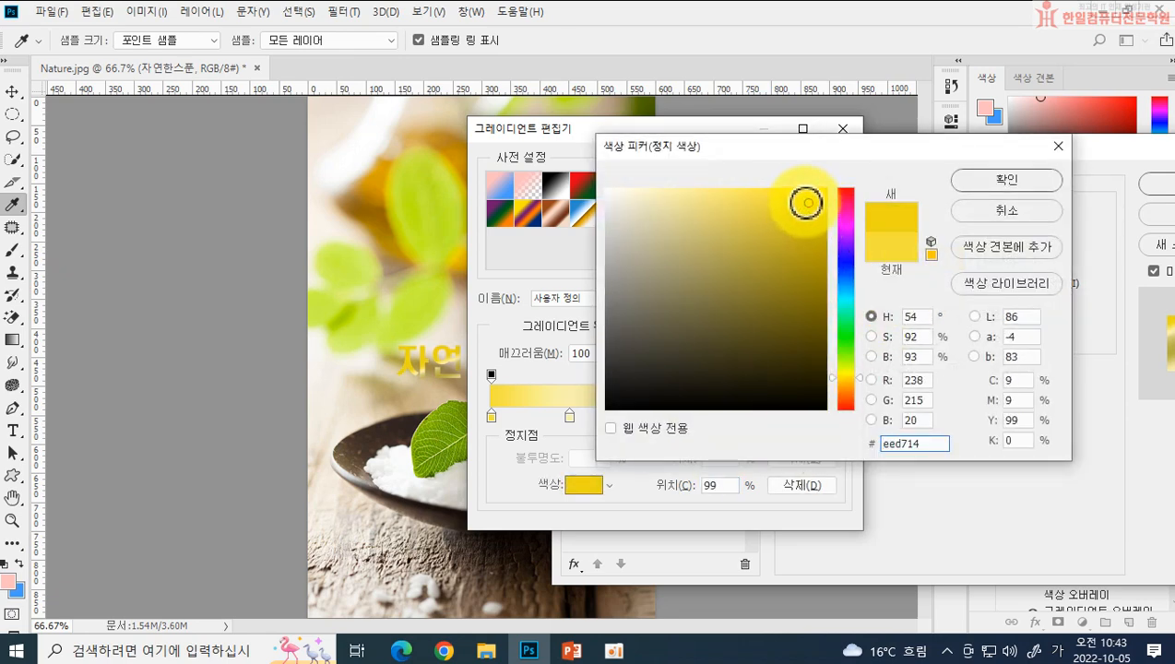
drag(803, 212, 812, 201)
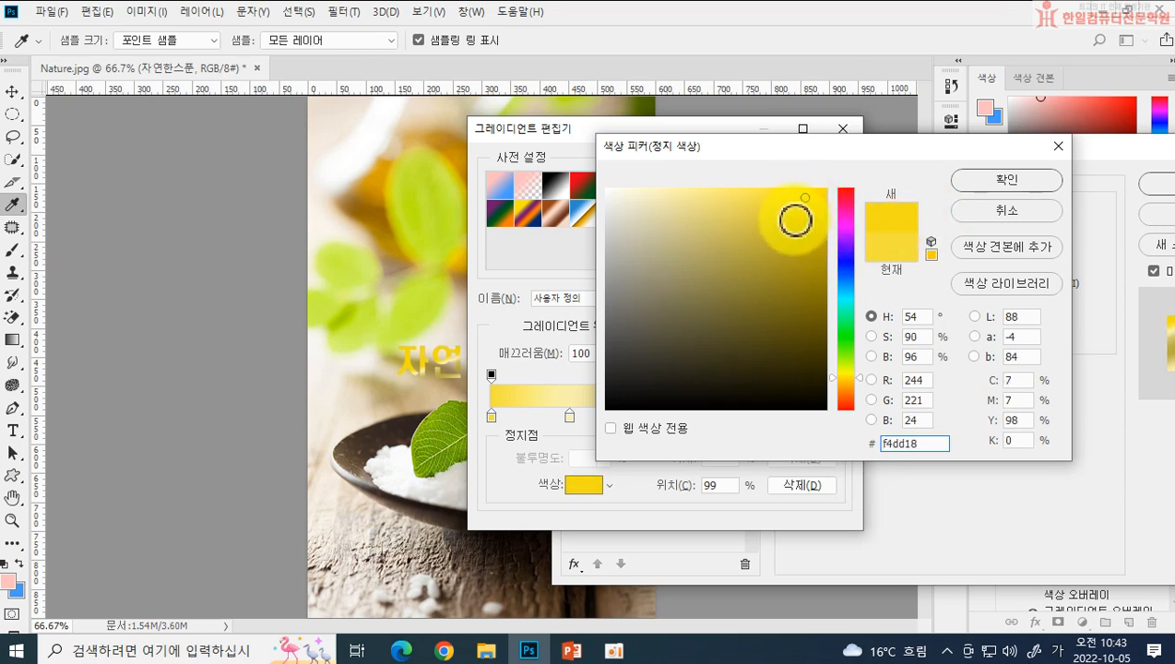
mouse_move(792, 218)
mouse_down()
mouse_move(779, 229)
mouse_move(778, 214)
mouse_up()
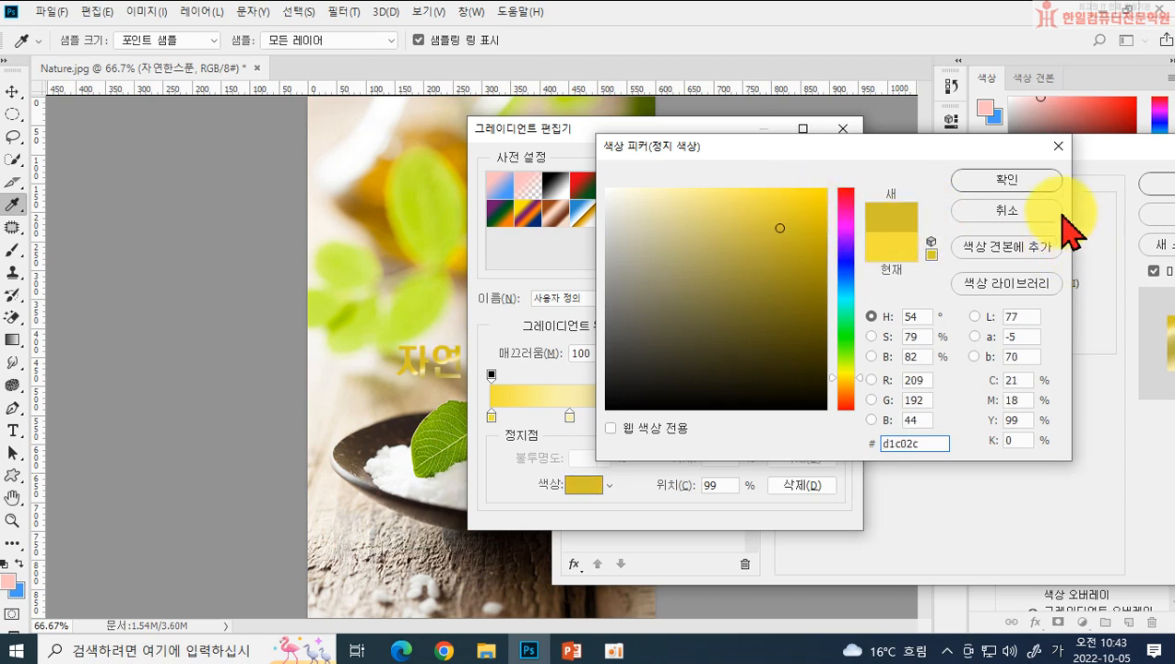
click(1007, 180)
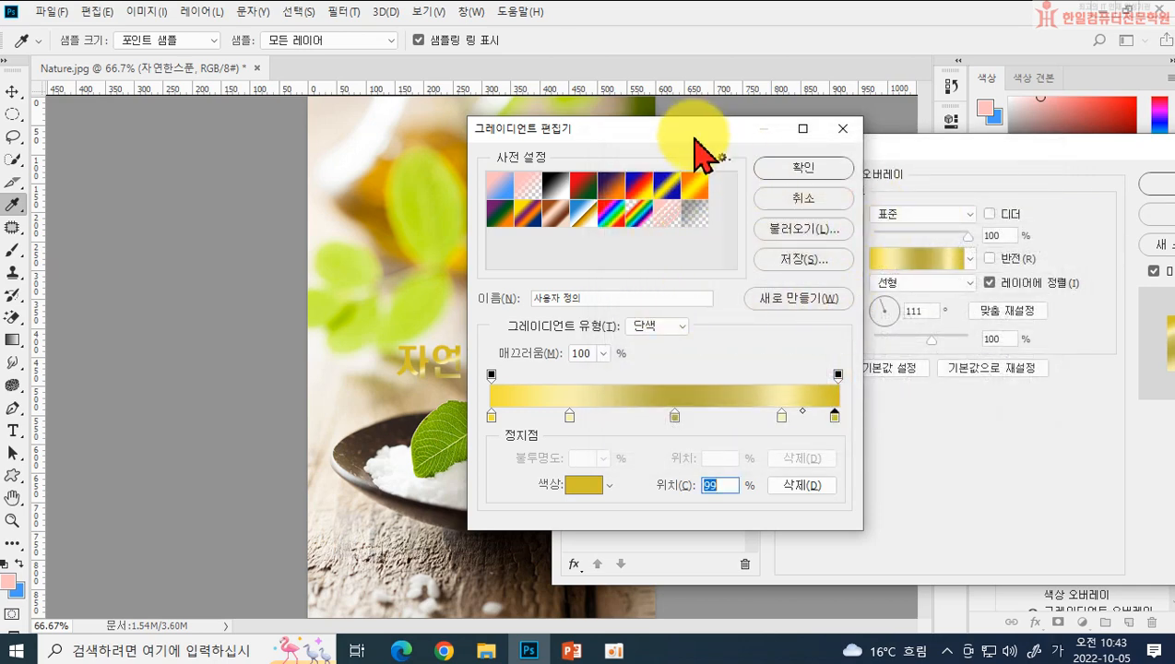
Step: Replace the gradient's starting yellow stop with a darker gold stop at 0% and accept the edited gradient
drag(704, 128, 846, 176)
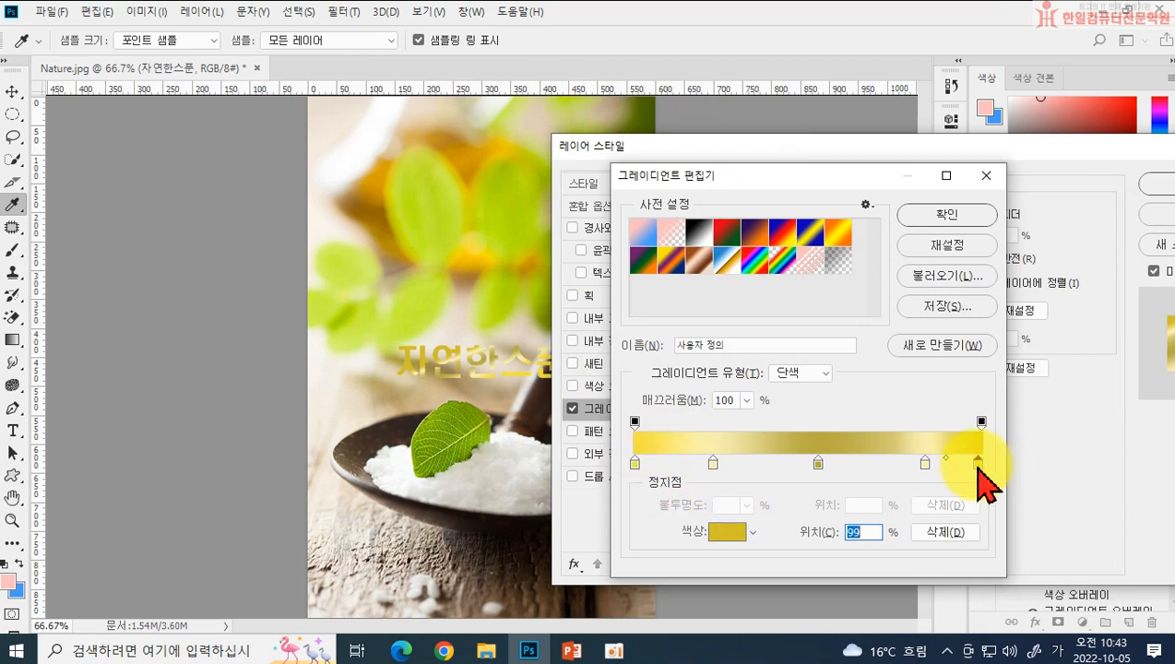
click(652, 463)
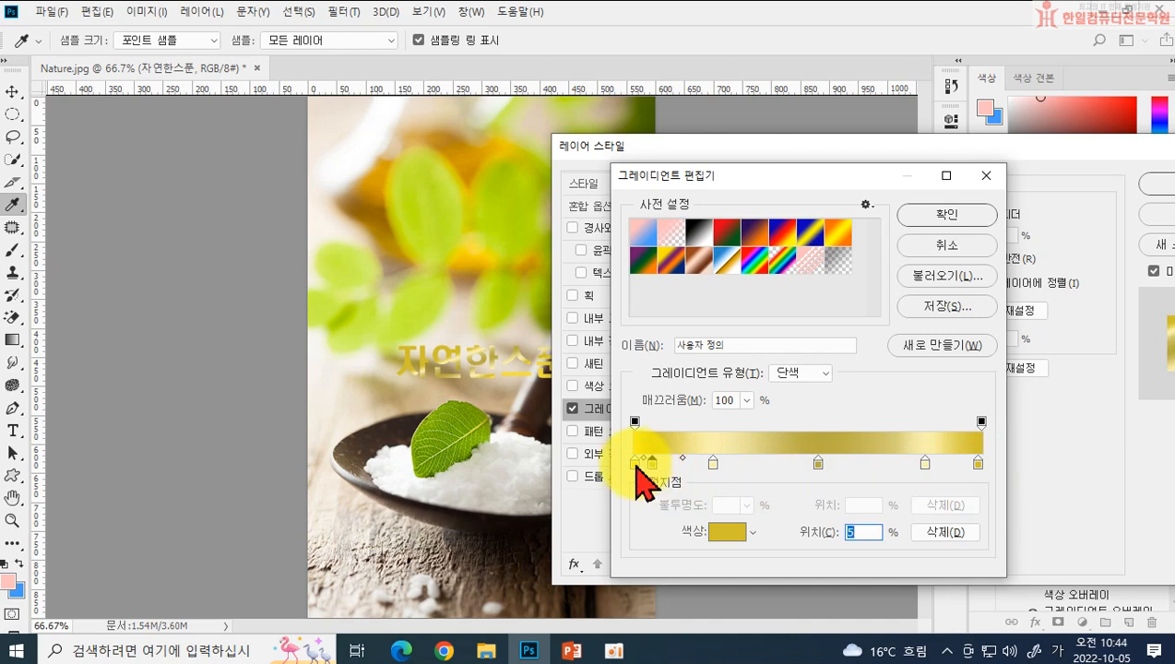
drag(636, 464, 638, 516)
drag(651, 464, 635, 478)
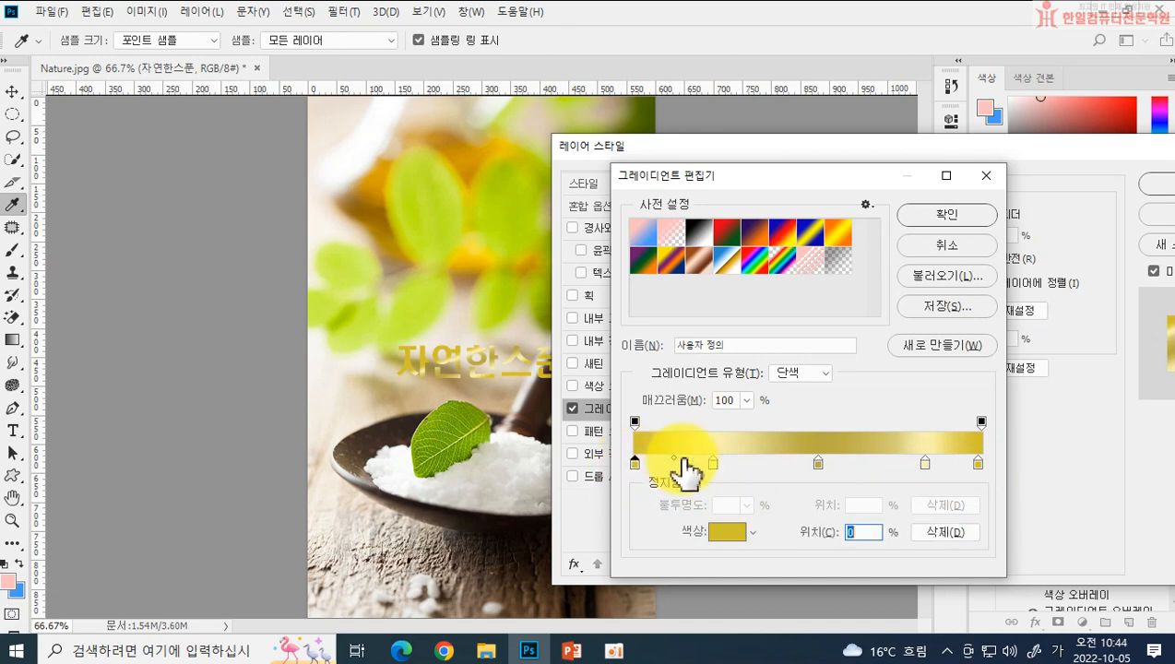
click(937, 207)
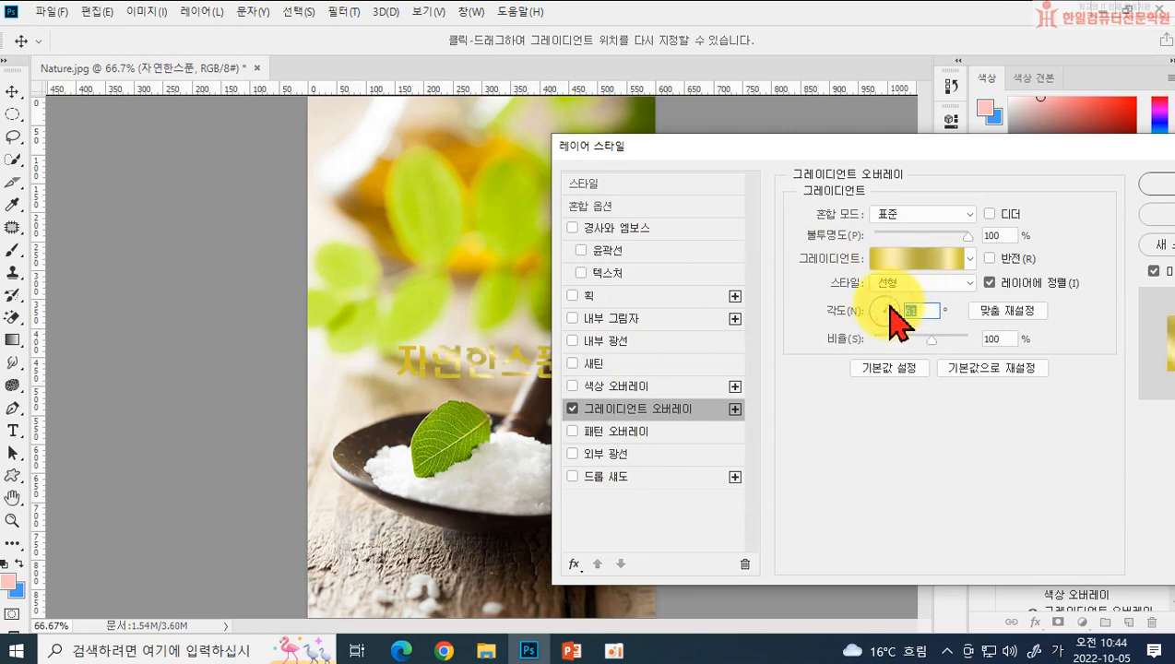
Step: Try Bevel and Emboss (경사와 엠보스) as 외부 경사 and a Drop Shadow (드롭 섀도) on the gold text, turning each off again
click(605, 237)
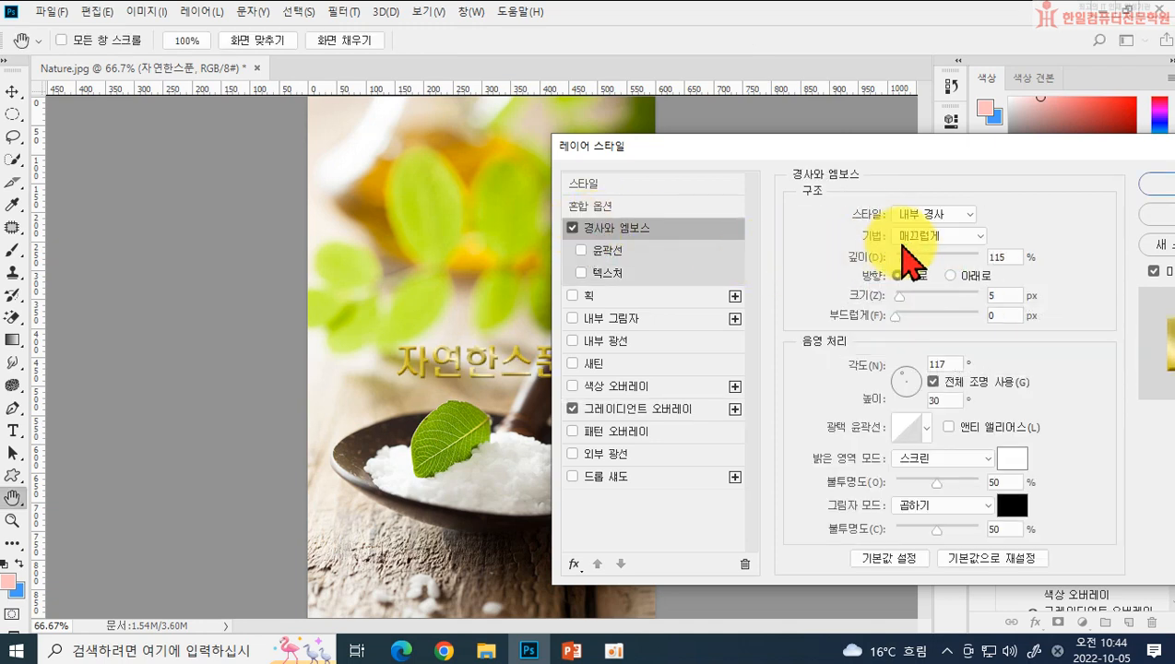
click(919, 214)
click(918, 228)
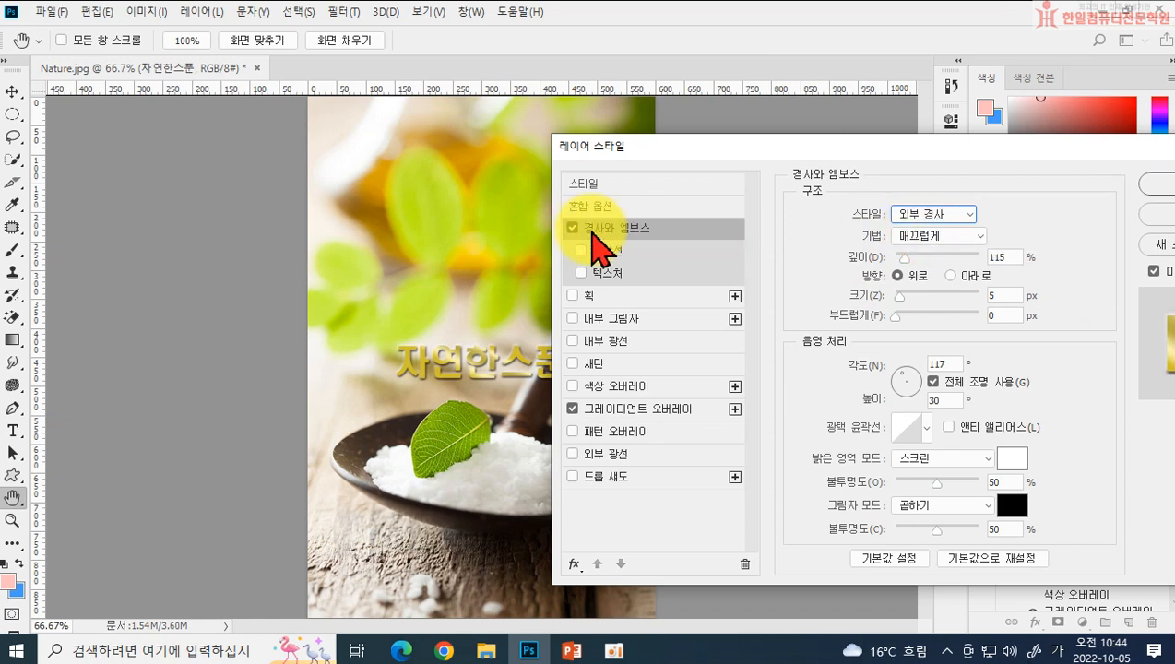
click(573, 227)
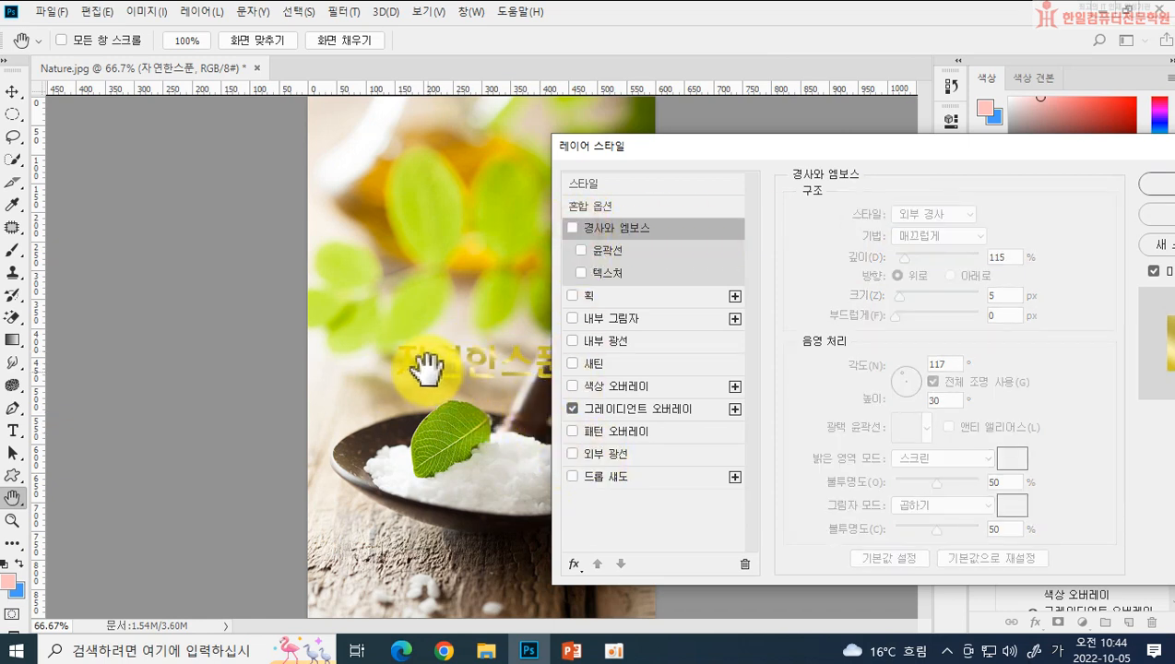
click(572, 476)
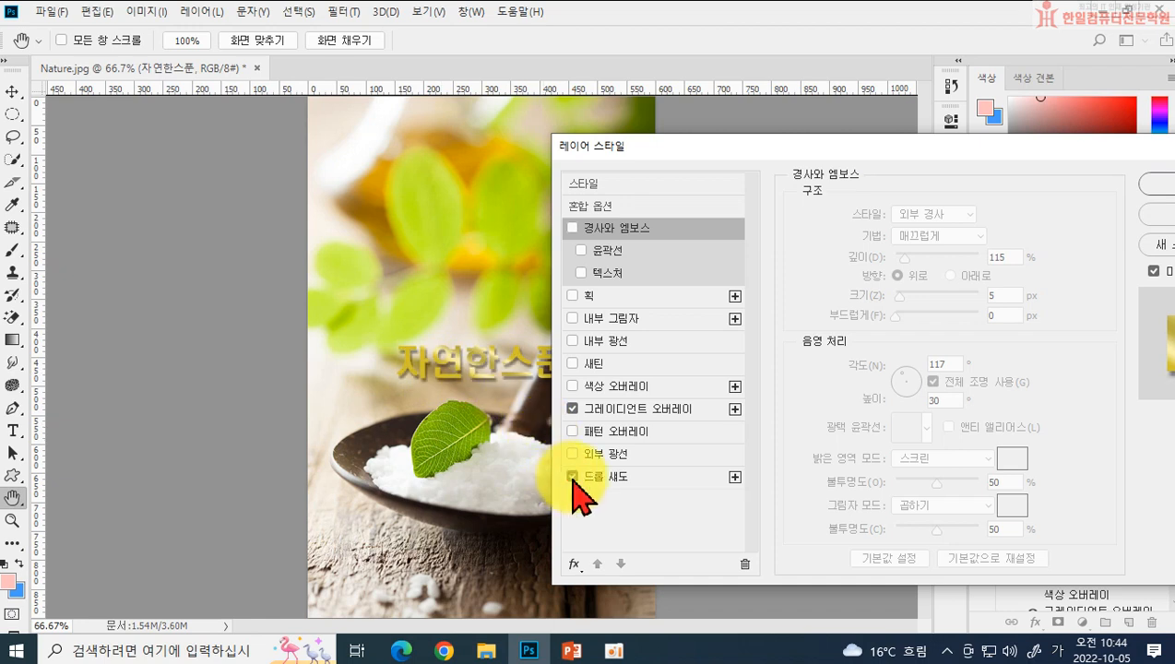
click(572, 476)
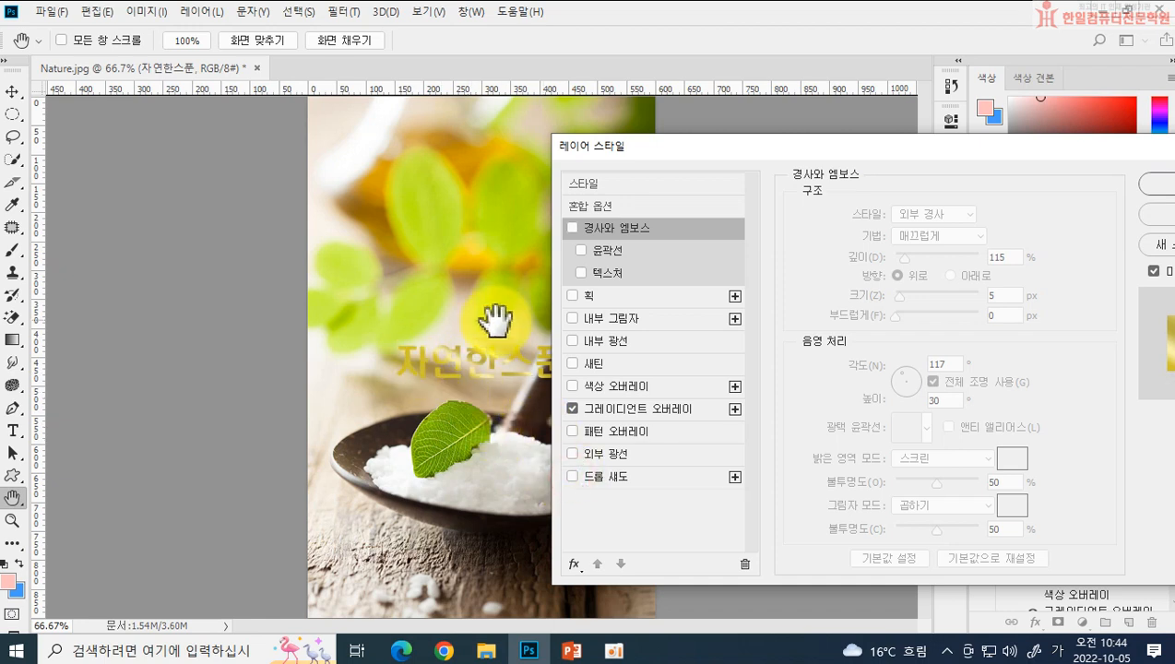
Step: Turn off the Gradient Overlay (그레이디언트 오버레이) on the title text
click(621, 414)
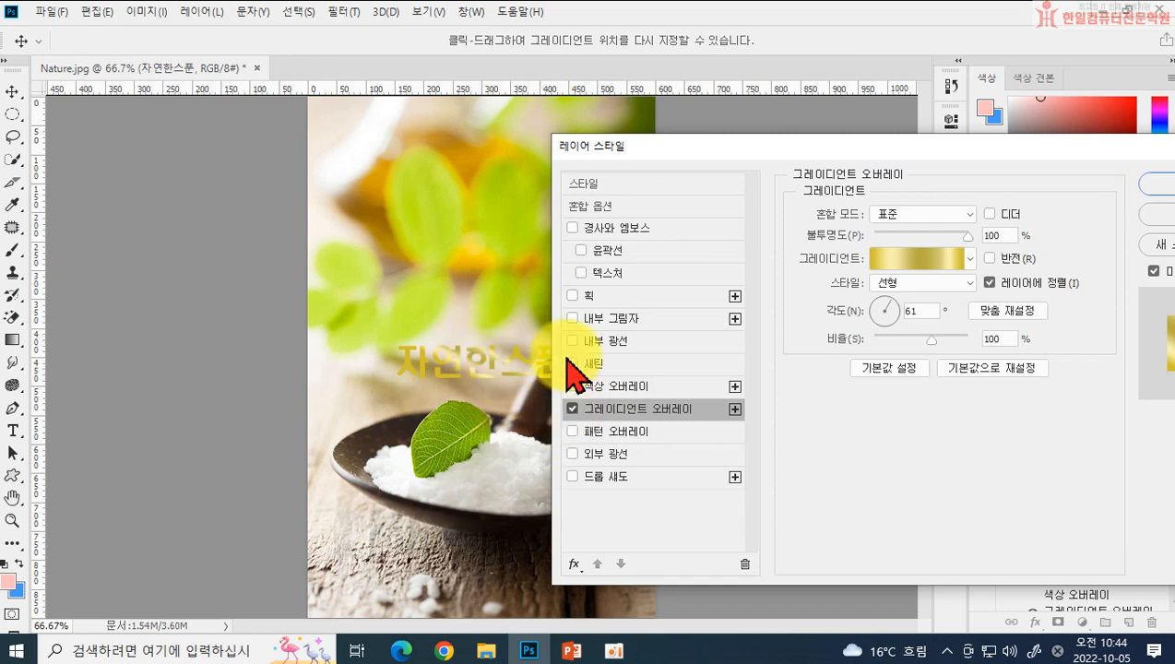
click(572, 409)
Step: Try a Pattern Overlay (패턴 오버레이) with the diagonal line pattern on the text, switching a Drop Shadow on and off over it
click(624, 430)
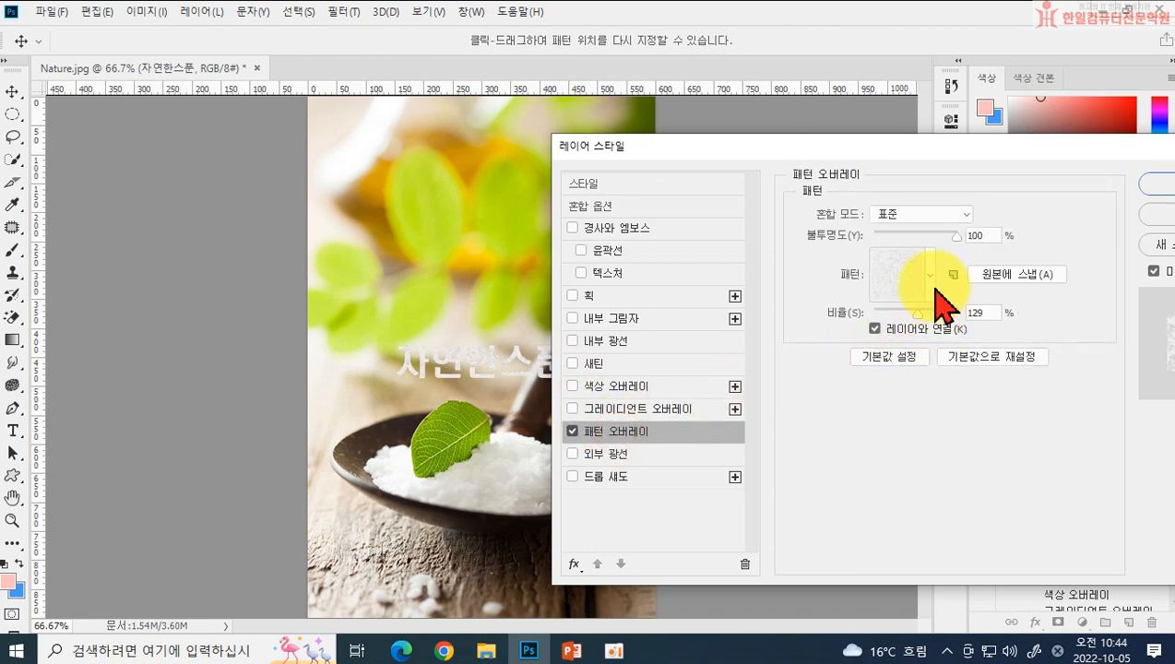
click(929, 281)
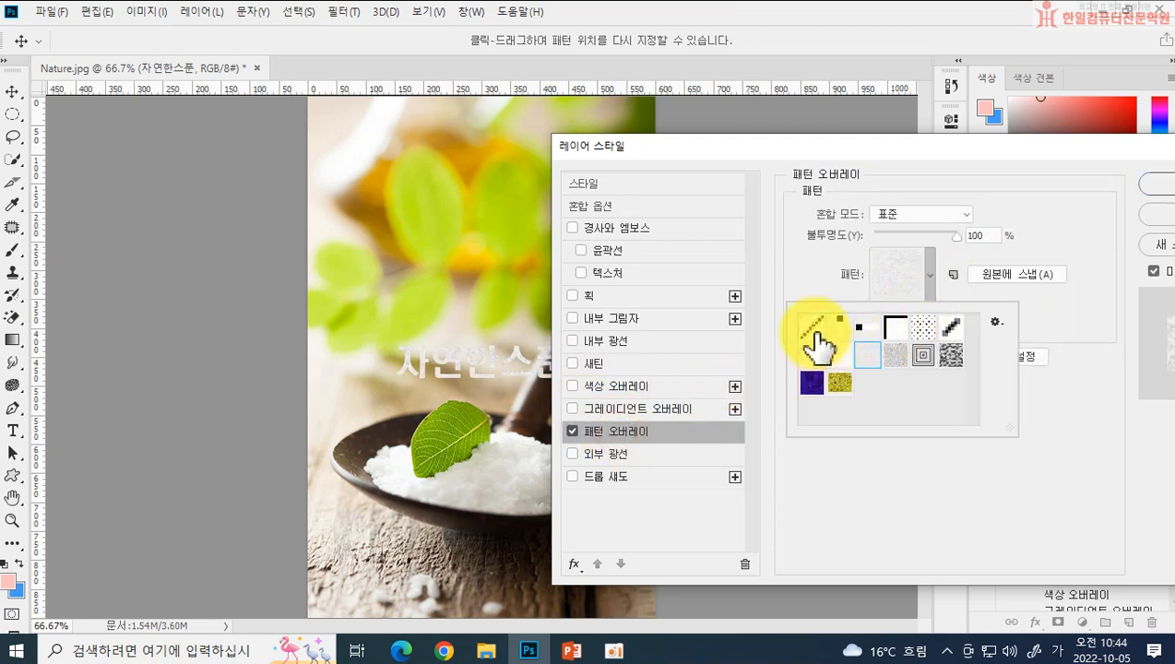
click(812, 328)
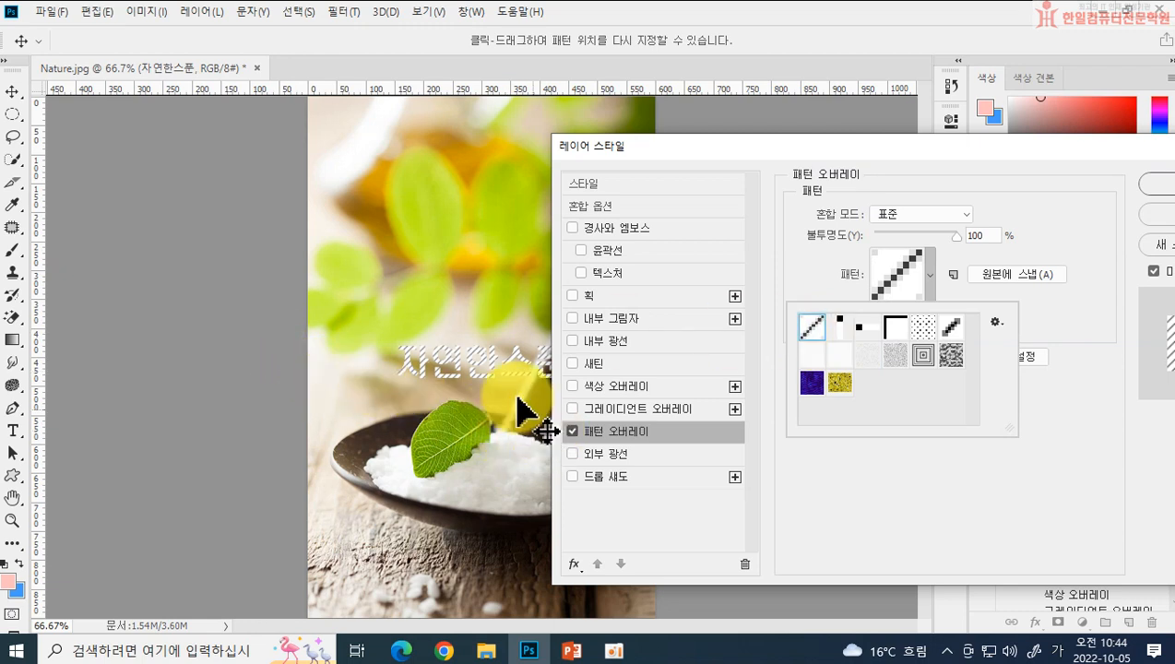
click(573, 478)
click(573, 478)
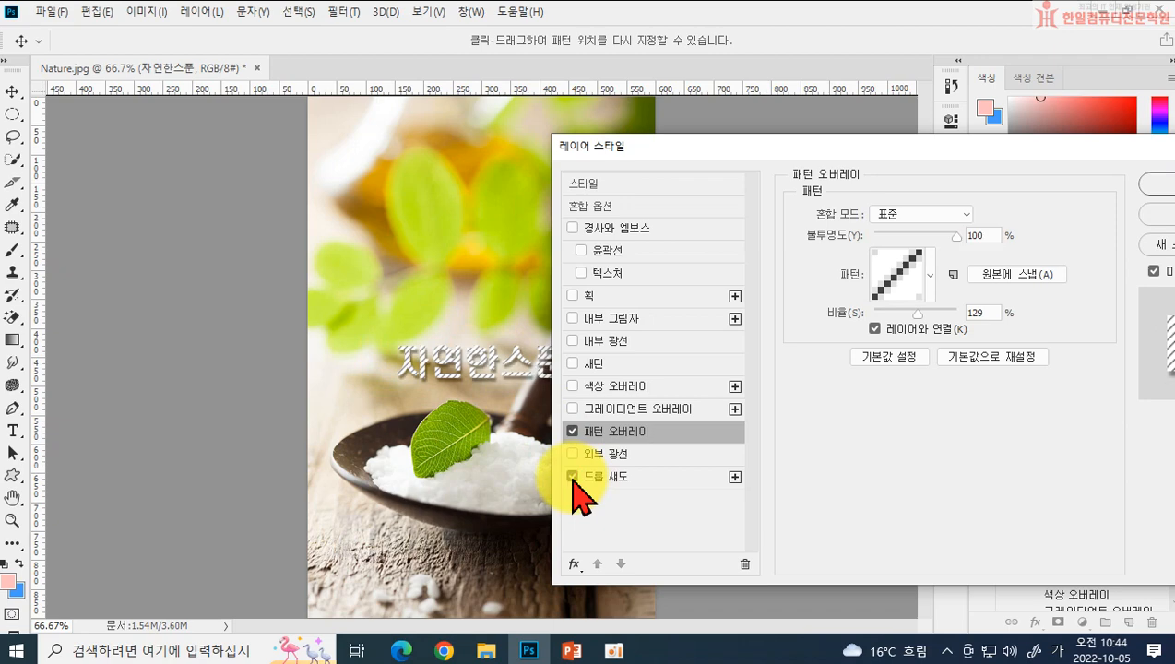
click(573, 478)
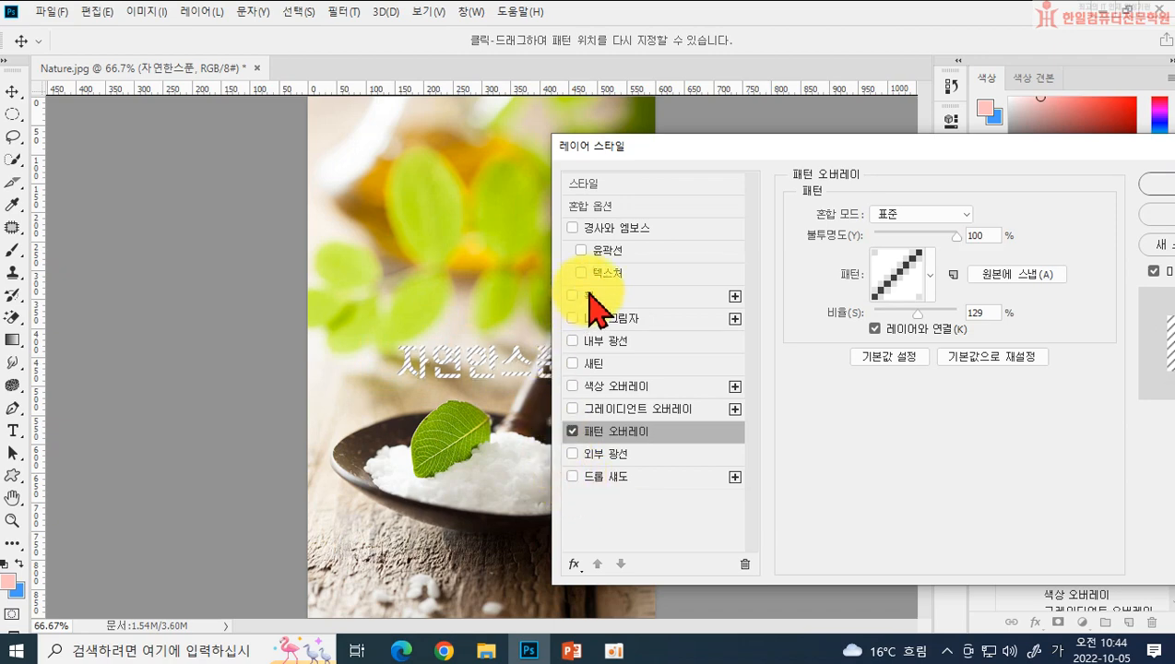
Step: Add a Stroke (획) to the patterned text in gray 747373 with a size of 3 px
click(591, 297)
click(835, 349)
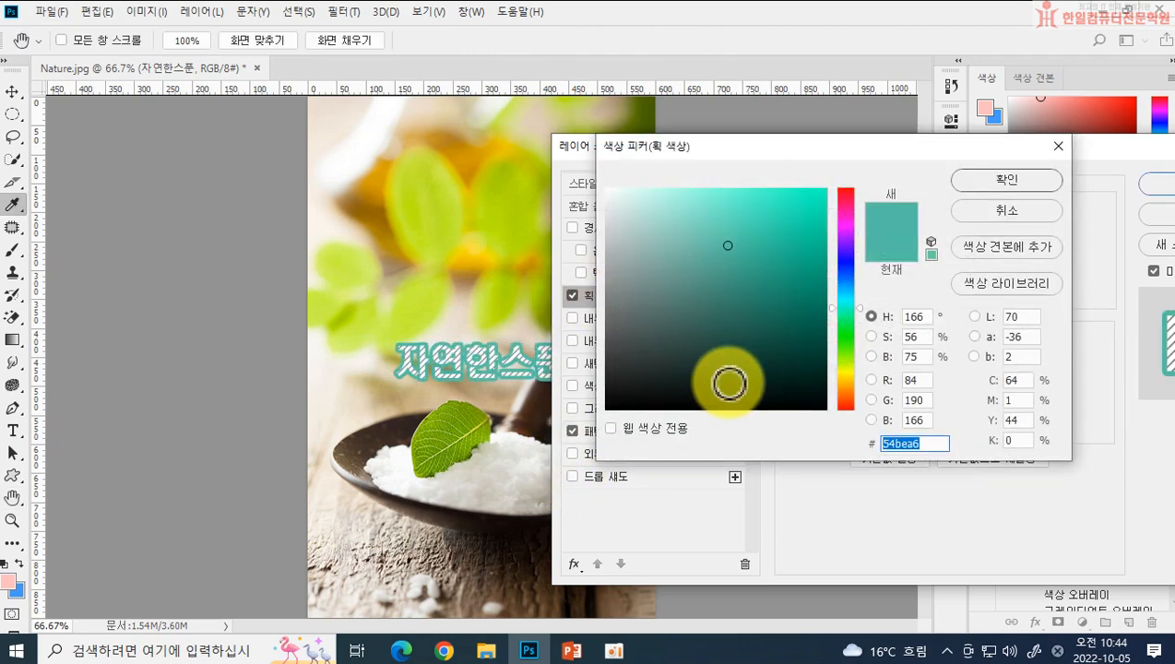
click(442, 360)
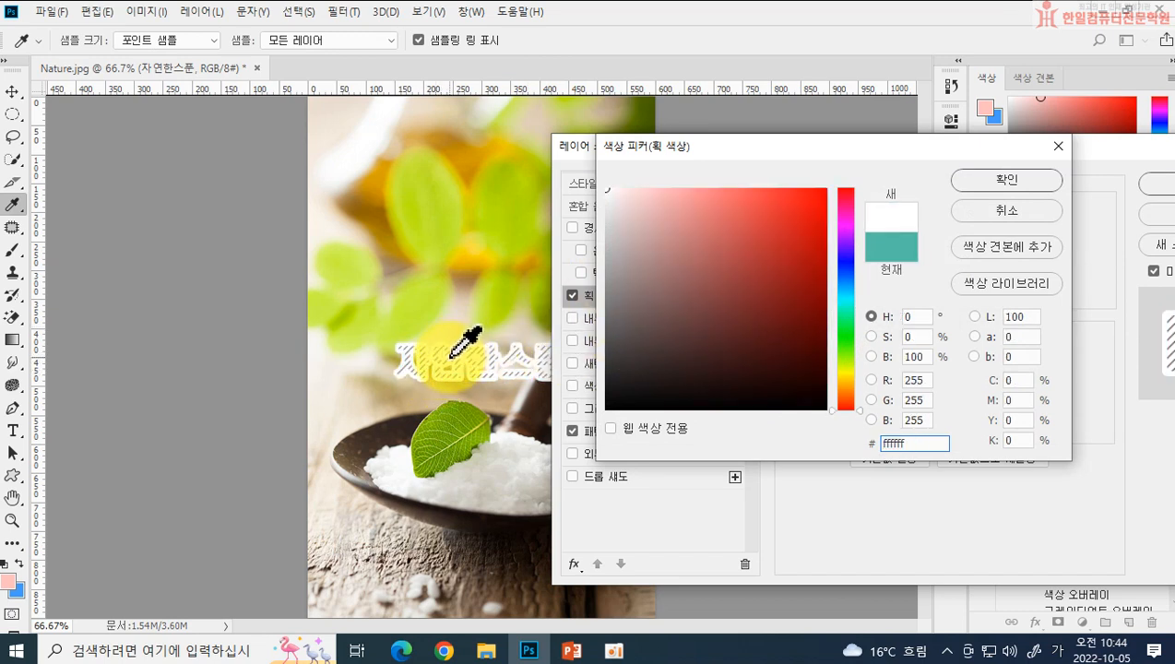
drag(618, 272, 609, 308)
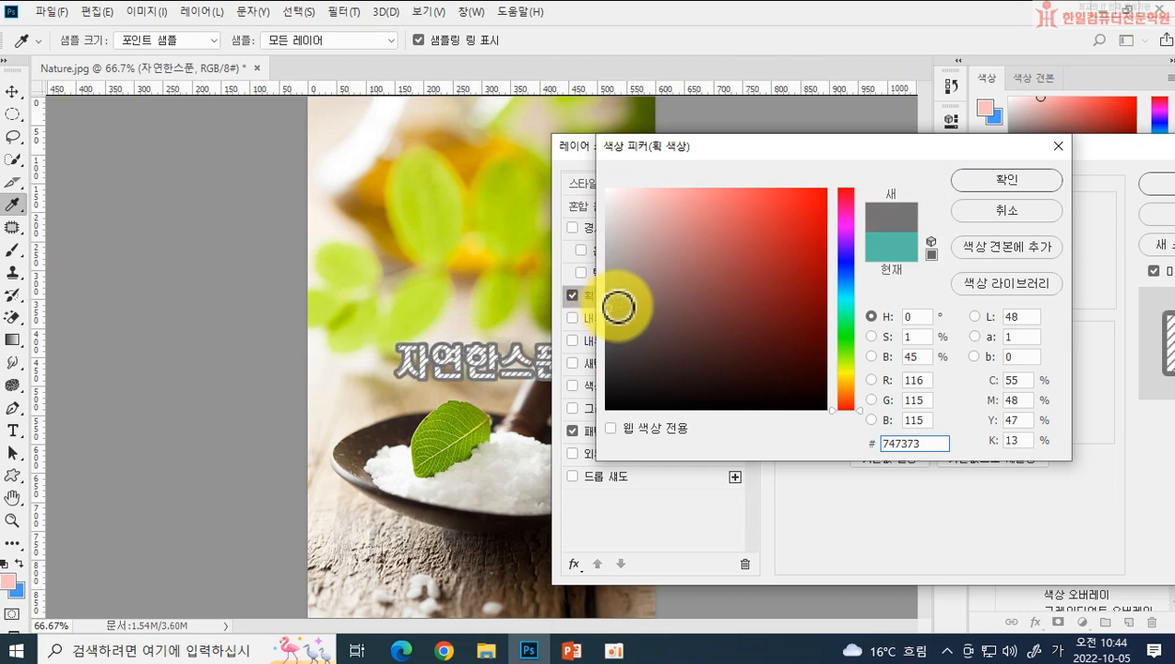
click(1006, 180)
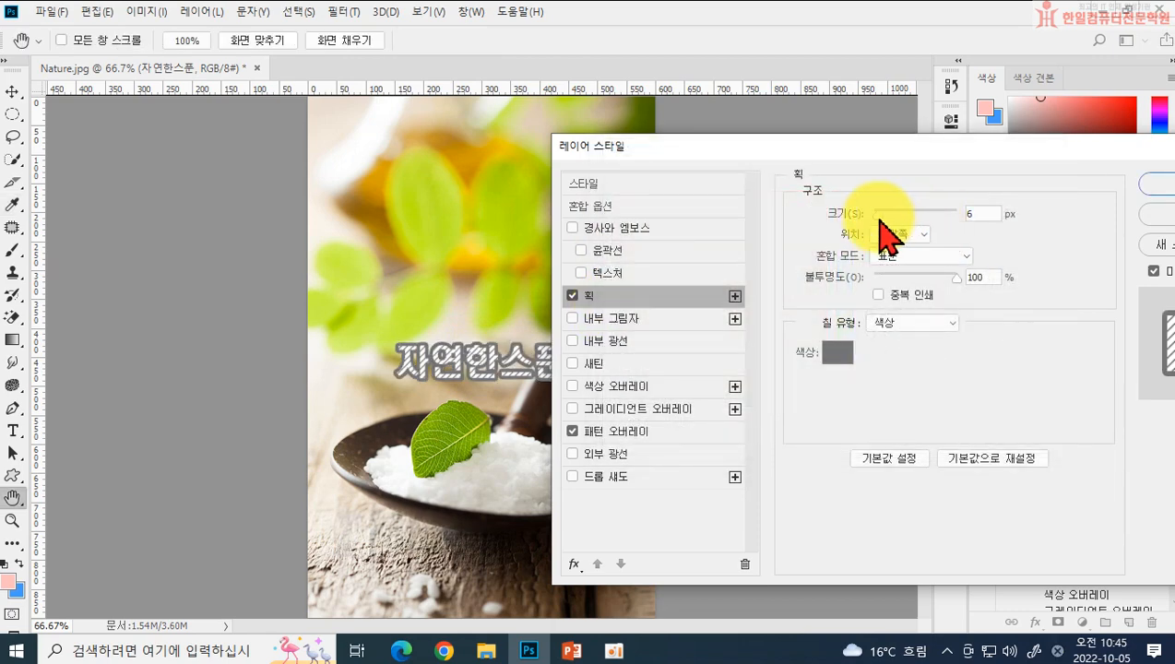
key(Up)
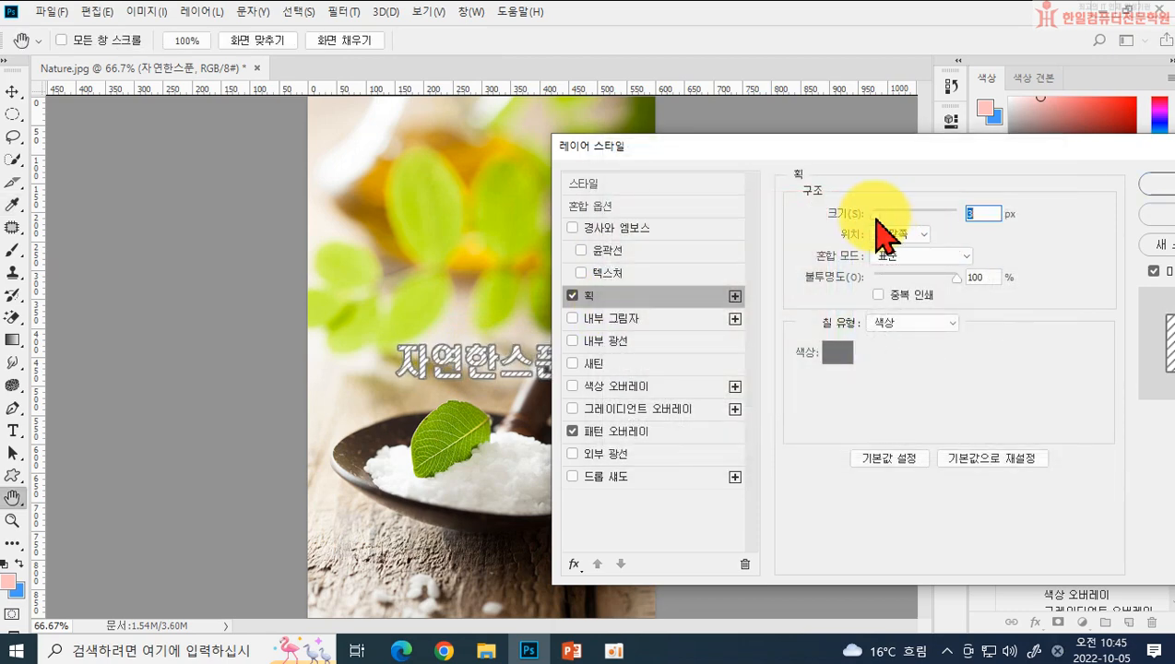
Step: Turn off the Stroke and Pattern Overlay so the text carries no effects
drag(1039, 146, 1156, 138)
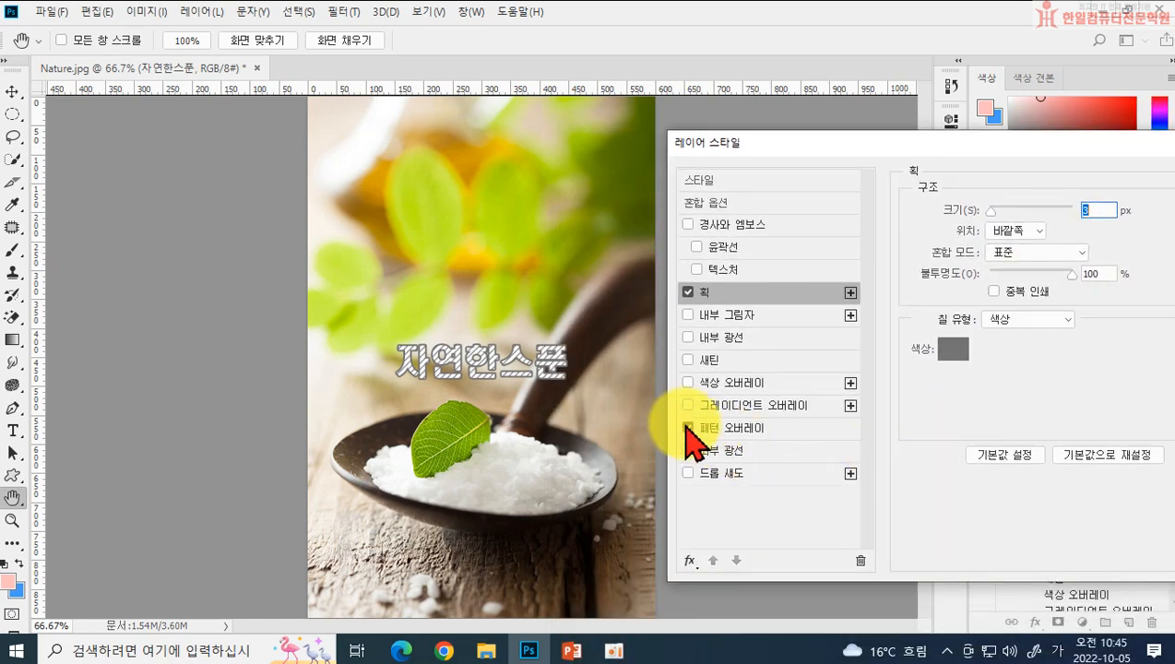
click(688, 294)
click(688, 294)
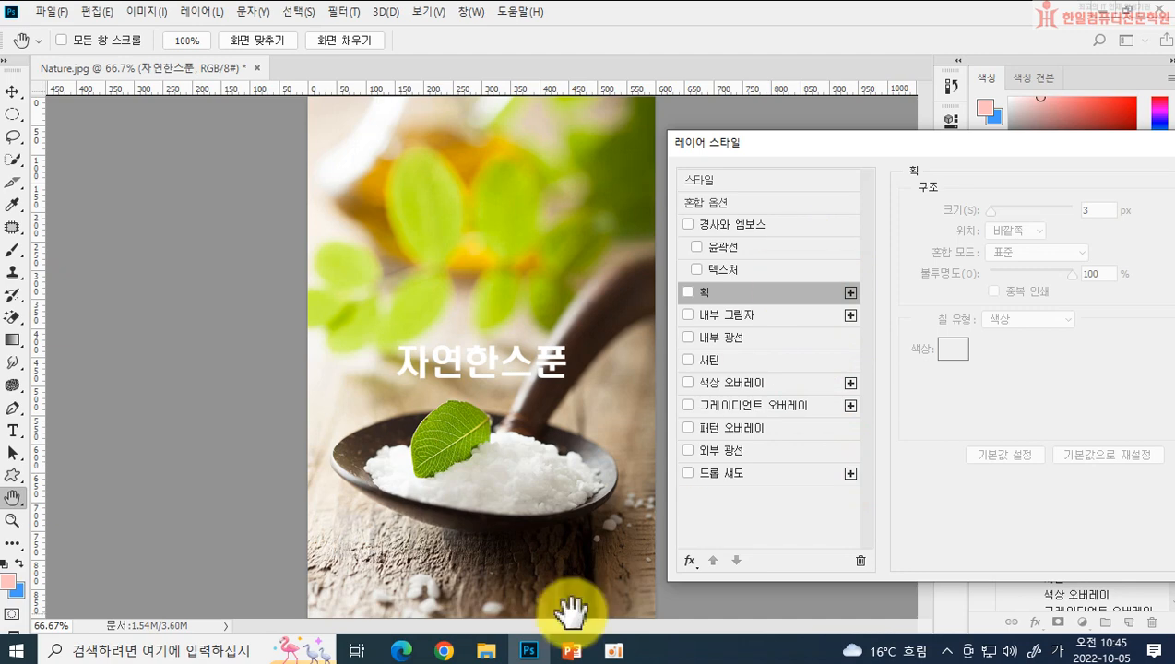
Step: Switch to PowerPoint, examine the transparent text example on slide 14 (투명한 글자 만들기), and return to Photoshop
click(571, 651)
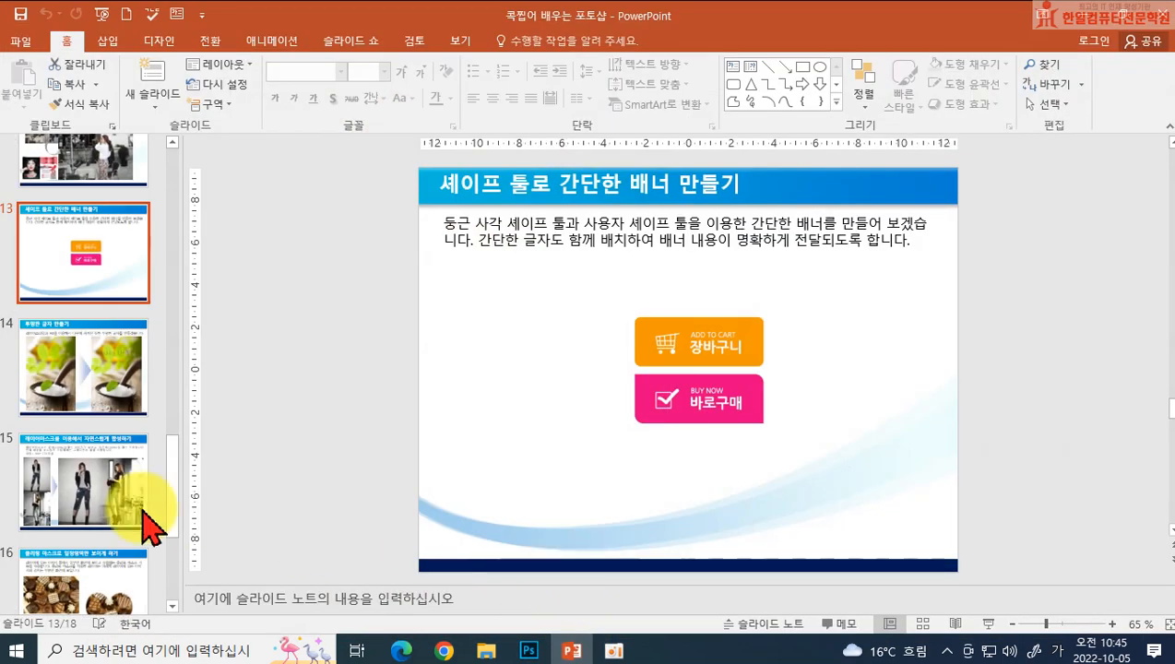
click(81, 371)
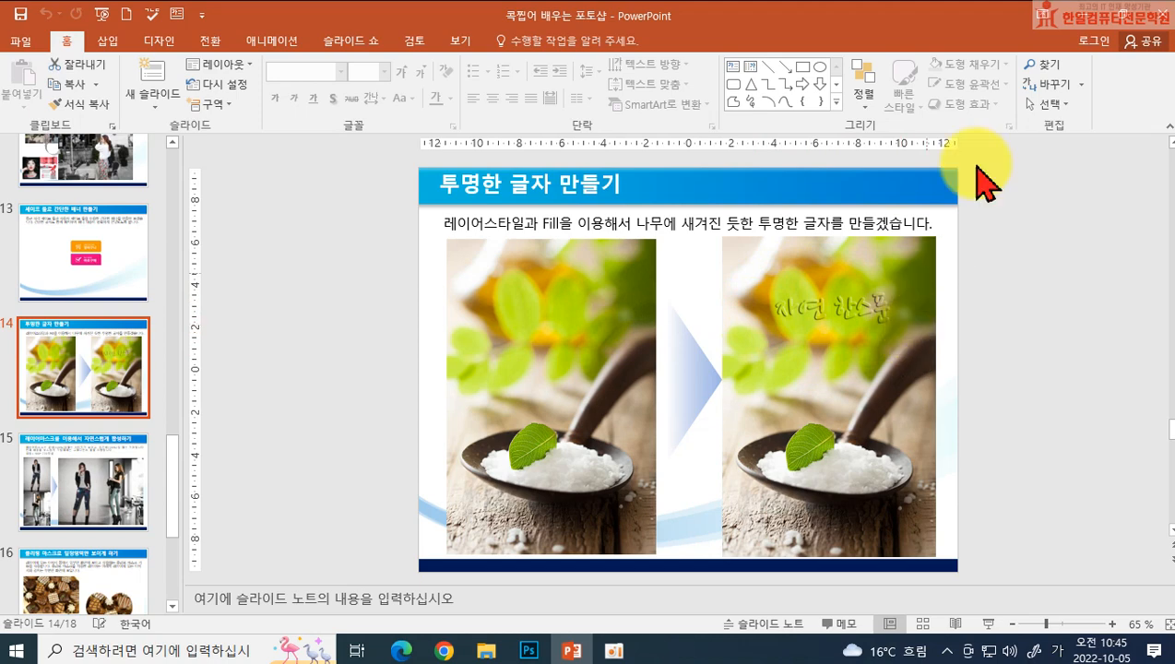
click(1073, 22)
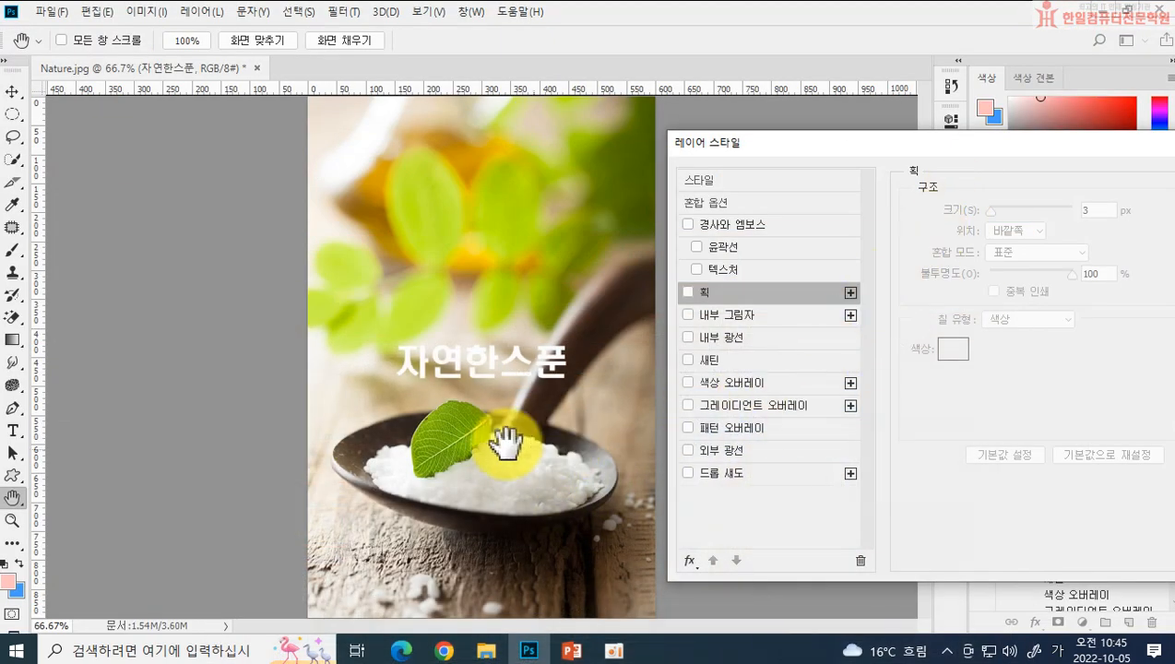
Step: Apply a Drop Shadow (드롭 섀도) and a Bevel and Emboss (경사와 엠보스) with the 내부 경사 style to the title text
click(708, 474)
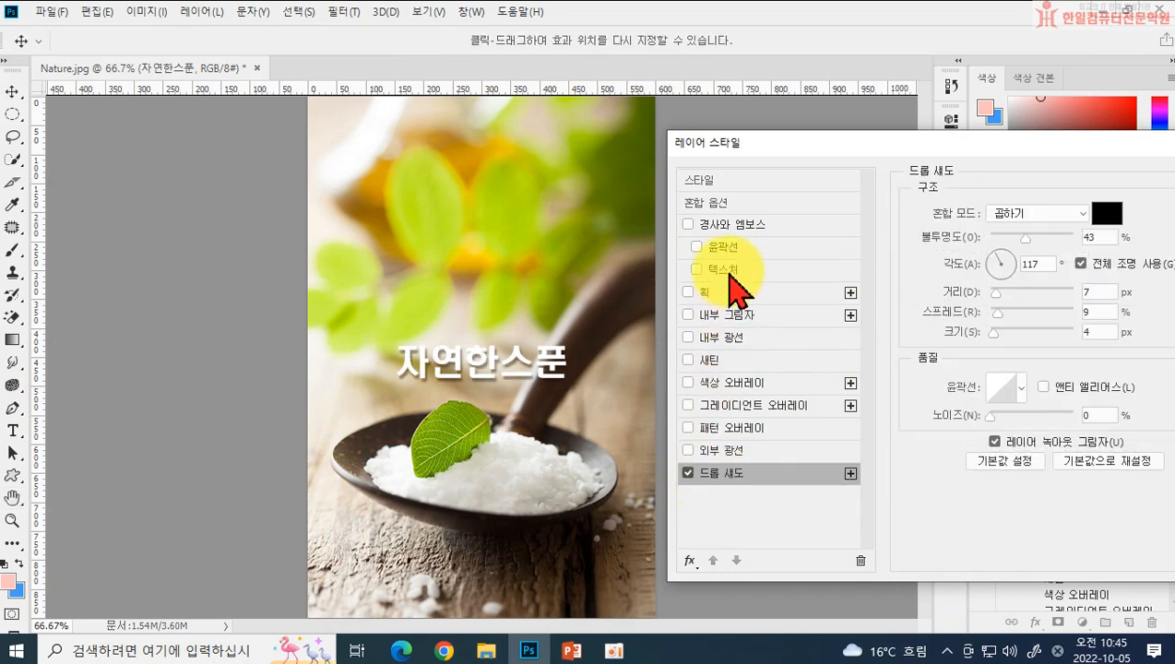
click(731, 224)
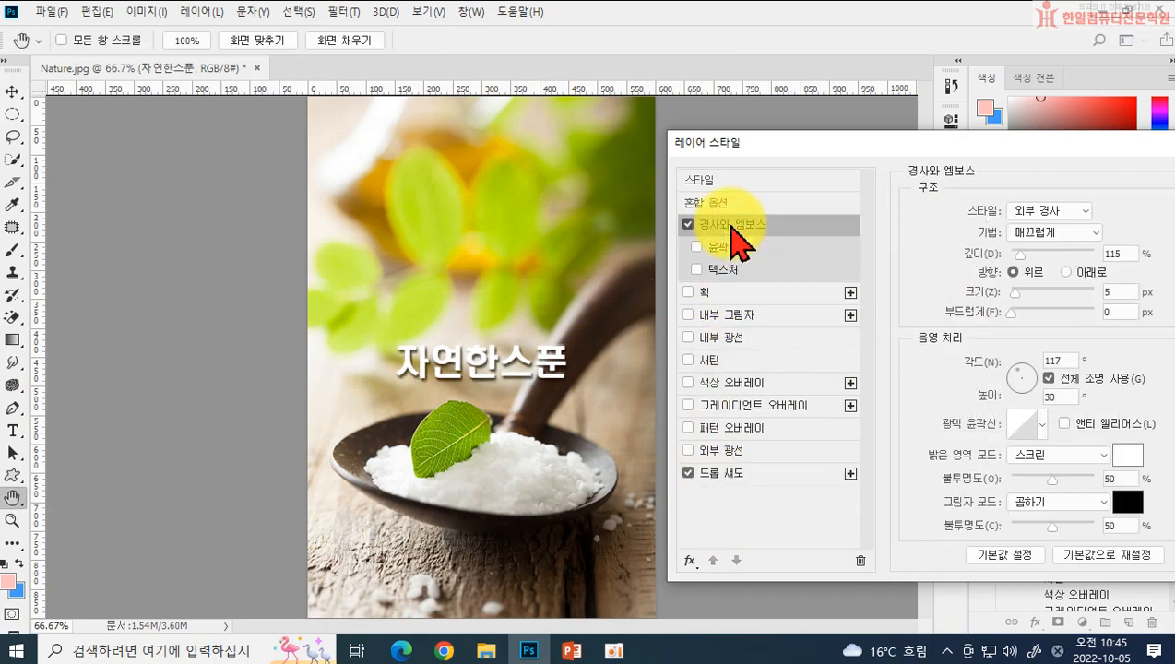
click(1049, 211)
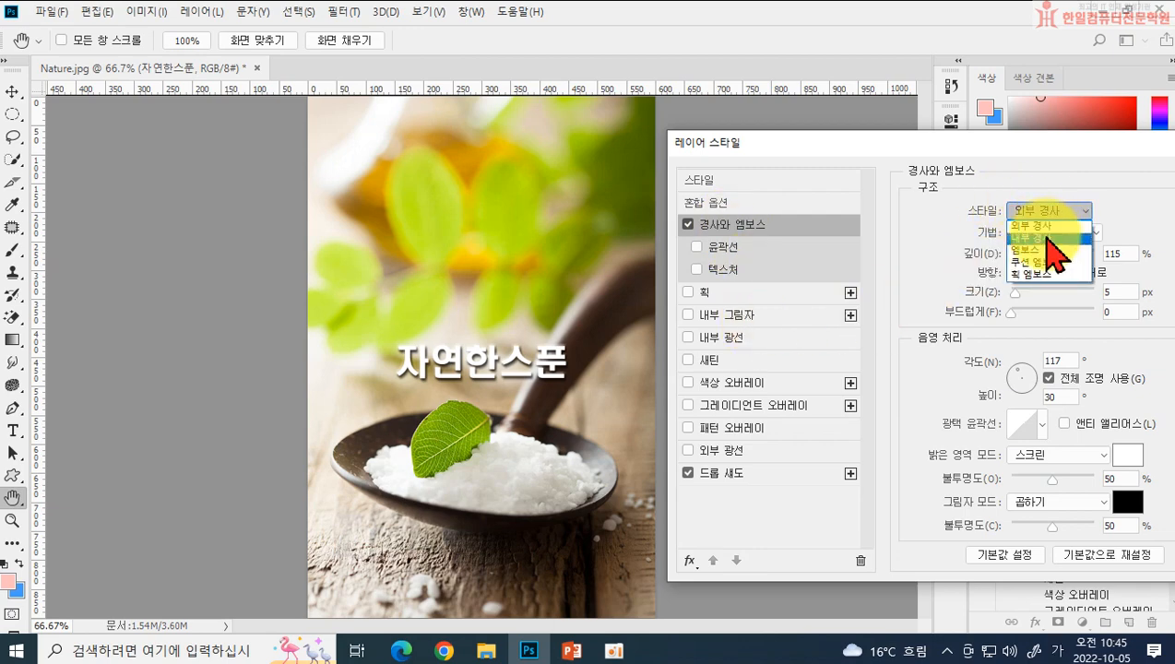
click(1041, 223)
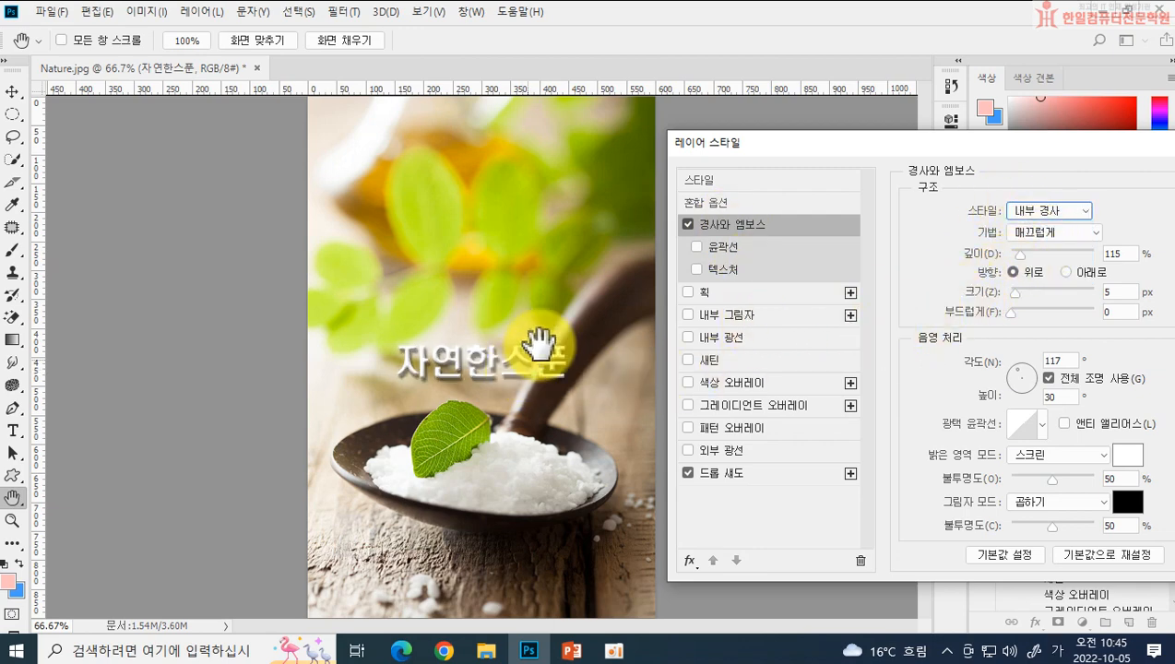
drag(816, 148, 581, 207)
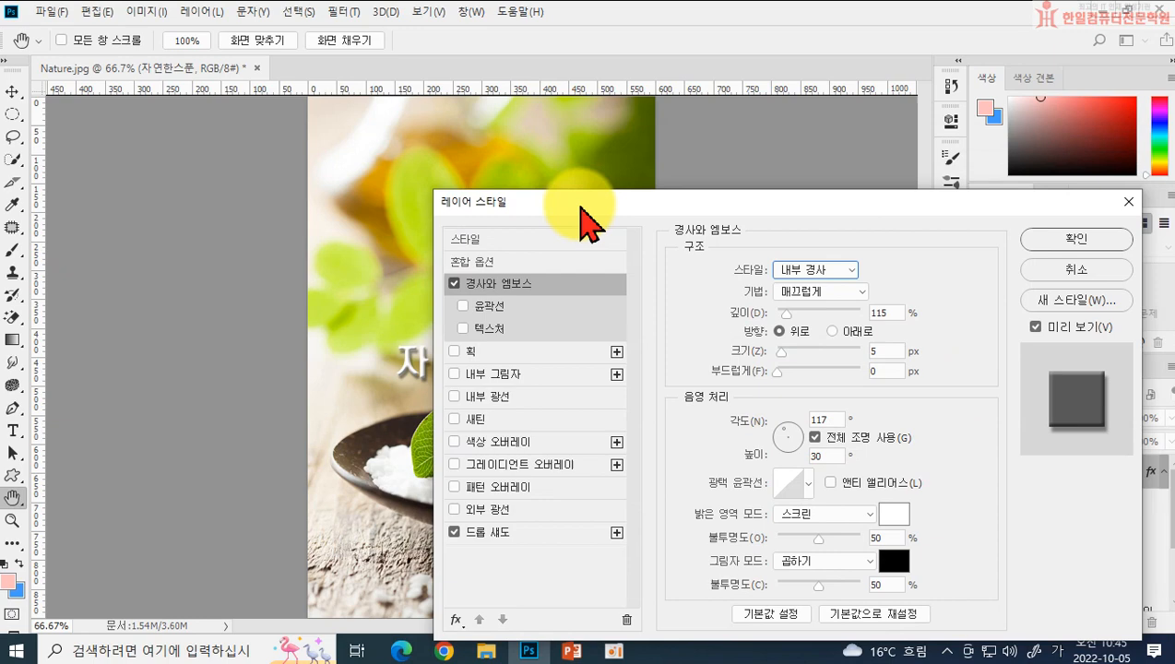
click(1072, 241)
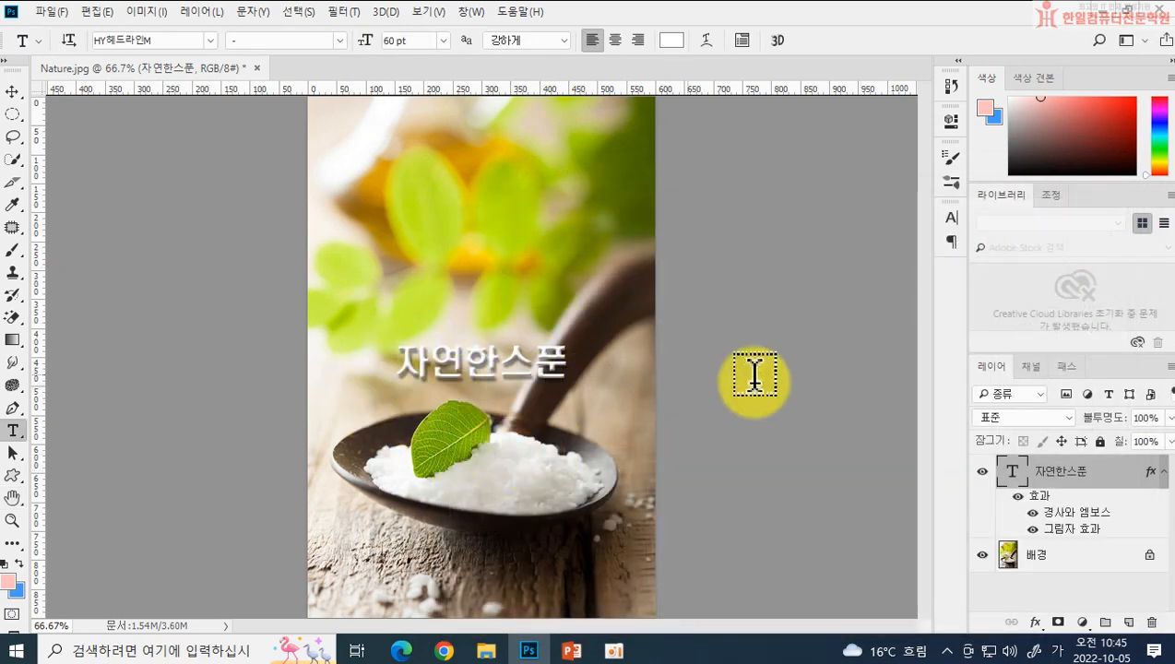
Step: Compare the text with its Bevel and Emboss and Drop Shadow hidden and shown, and check its Layer Style settings without changing them
click(1031, 513)
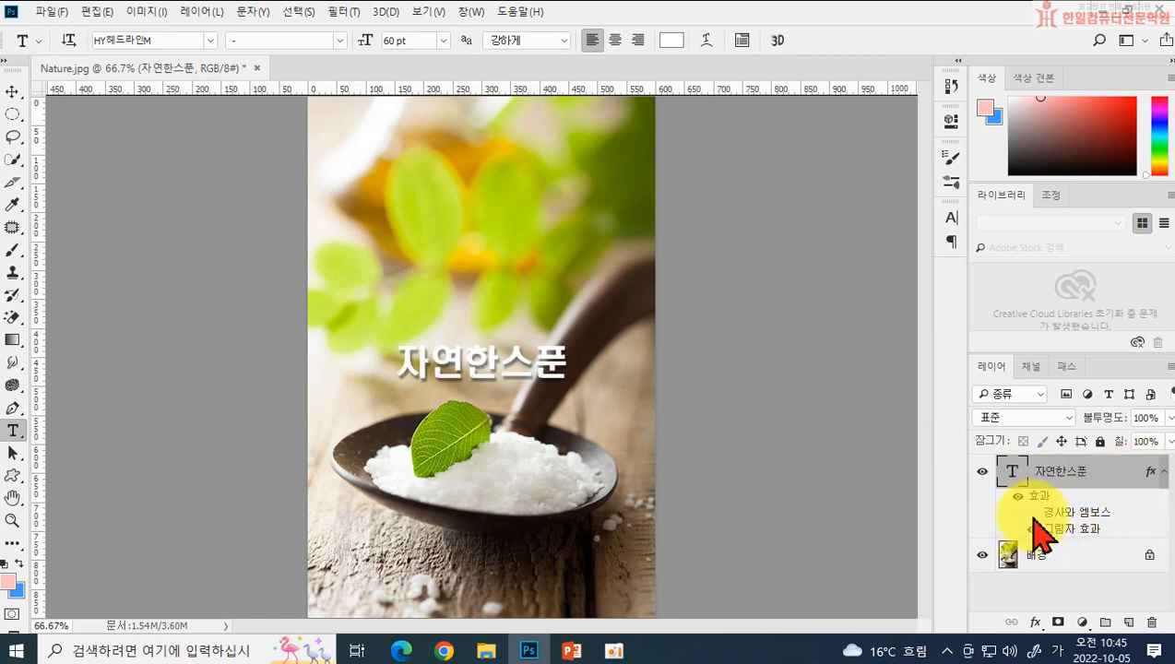
click(1032, 527)
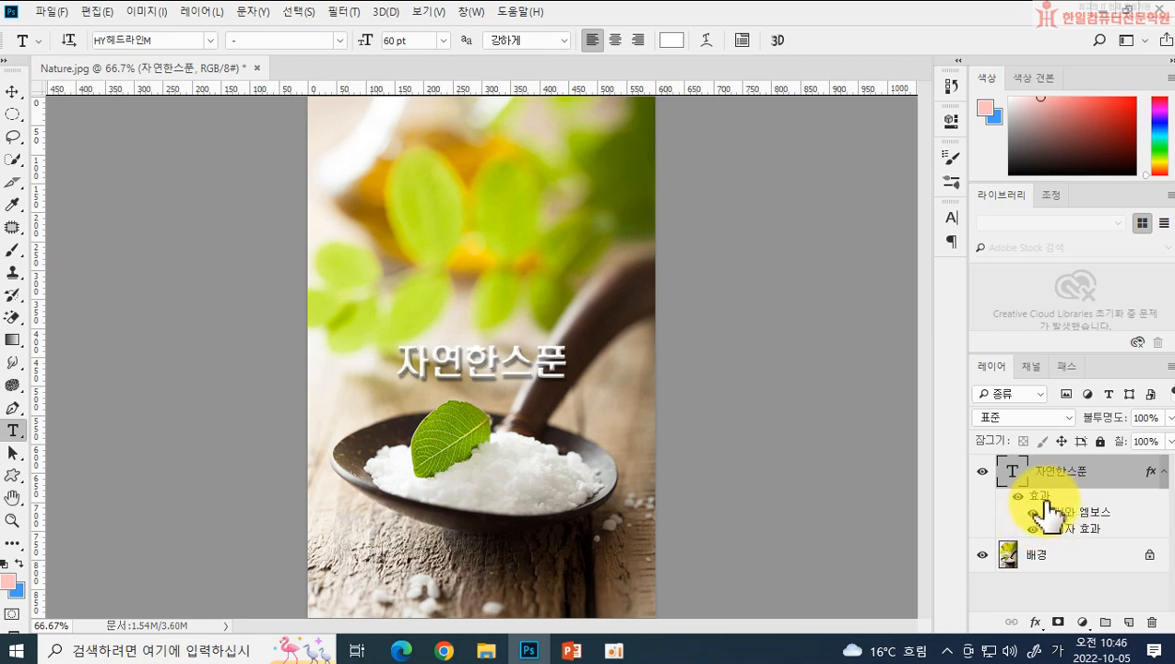
double_click(1033, 506)
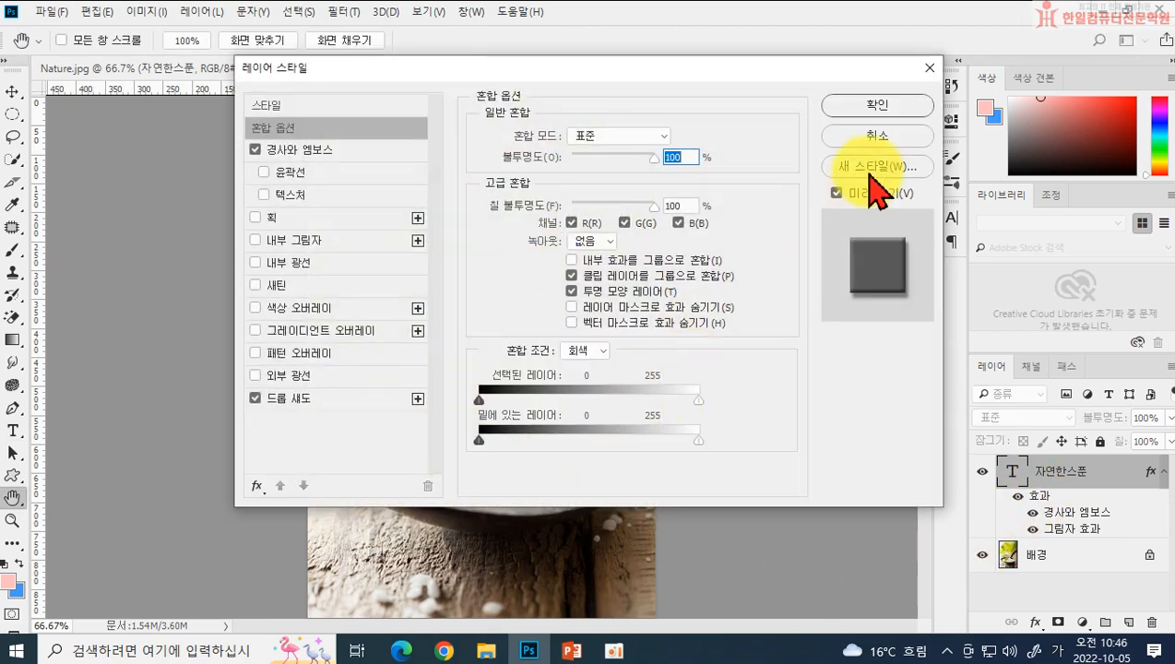
click(888, 138)
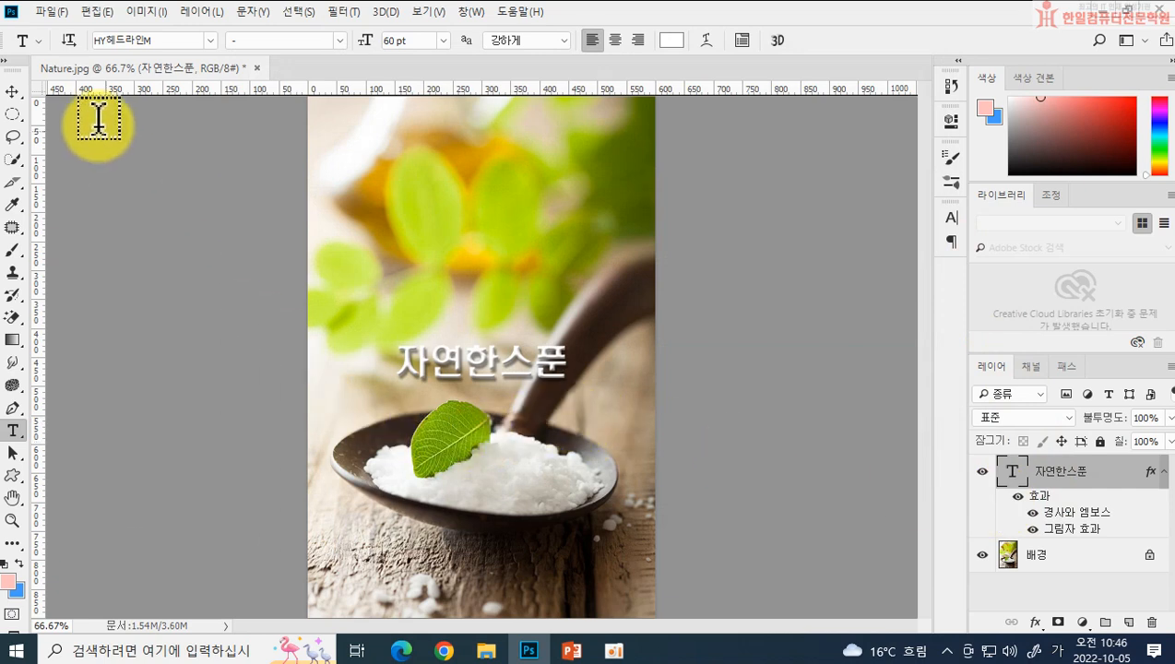
Step: Move the title text straight down so it overlaps the top of the leaf on the spoon
click(11, 92)
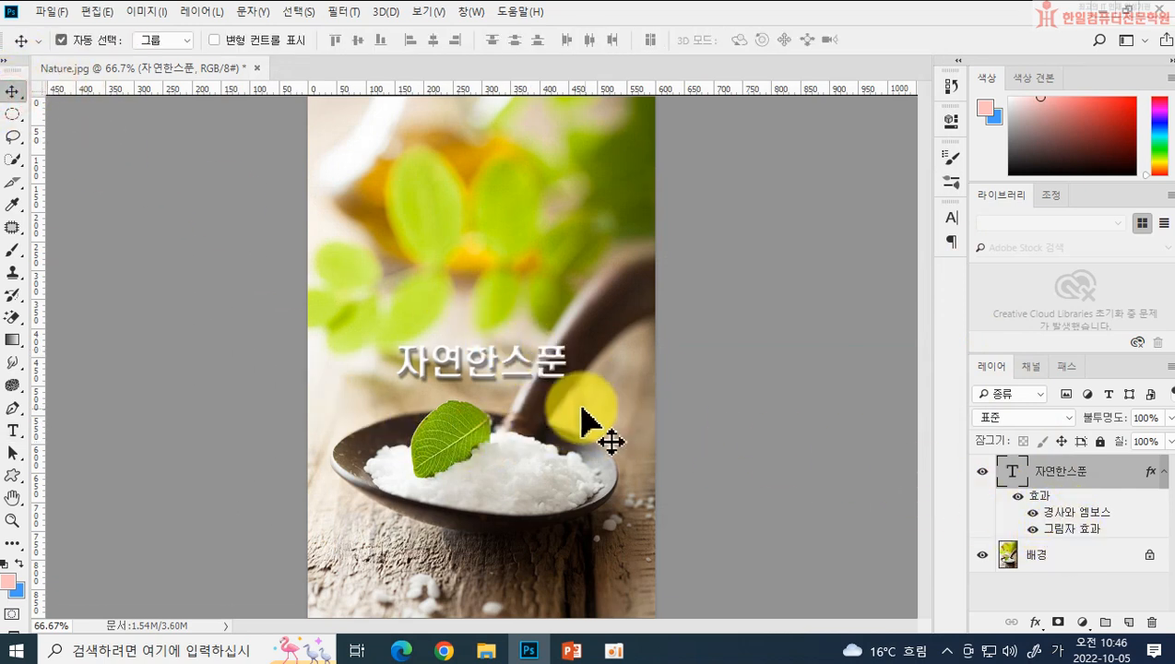
drag(500, 379, 498, 418)
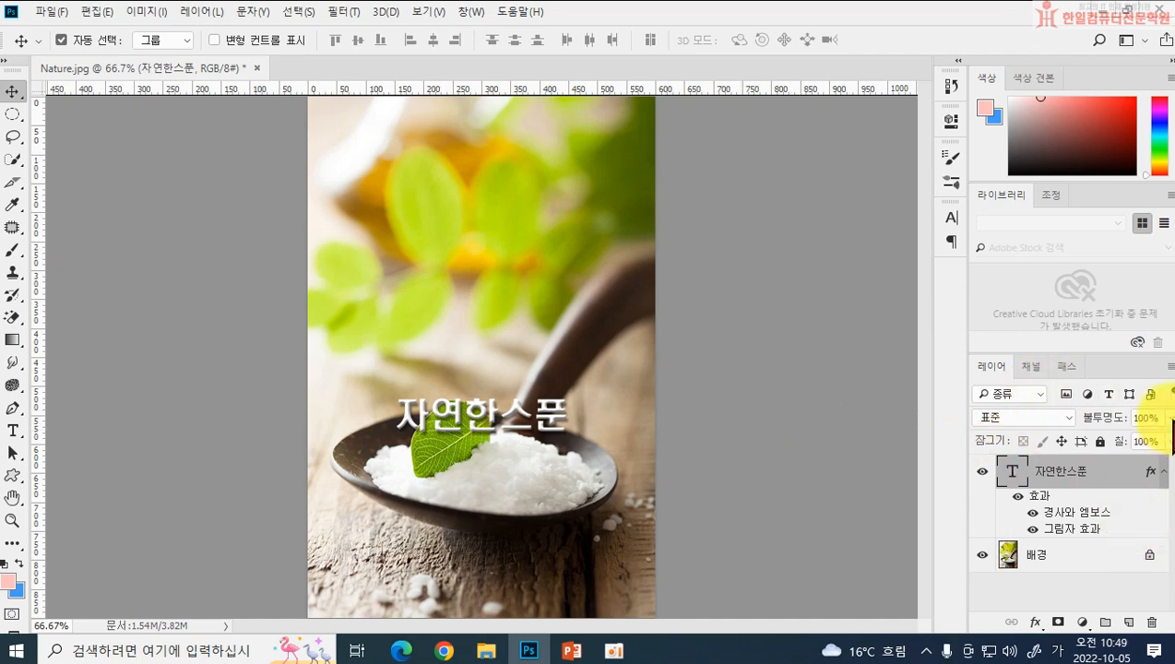
Step: Try lowering the text layer's opacity (불투명도) to 0%, then restore it to 100%
click(1169, 418)
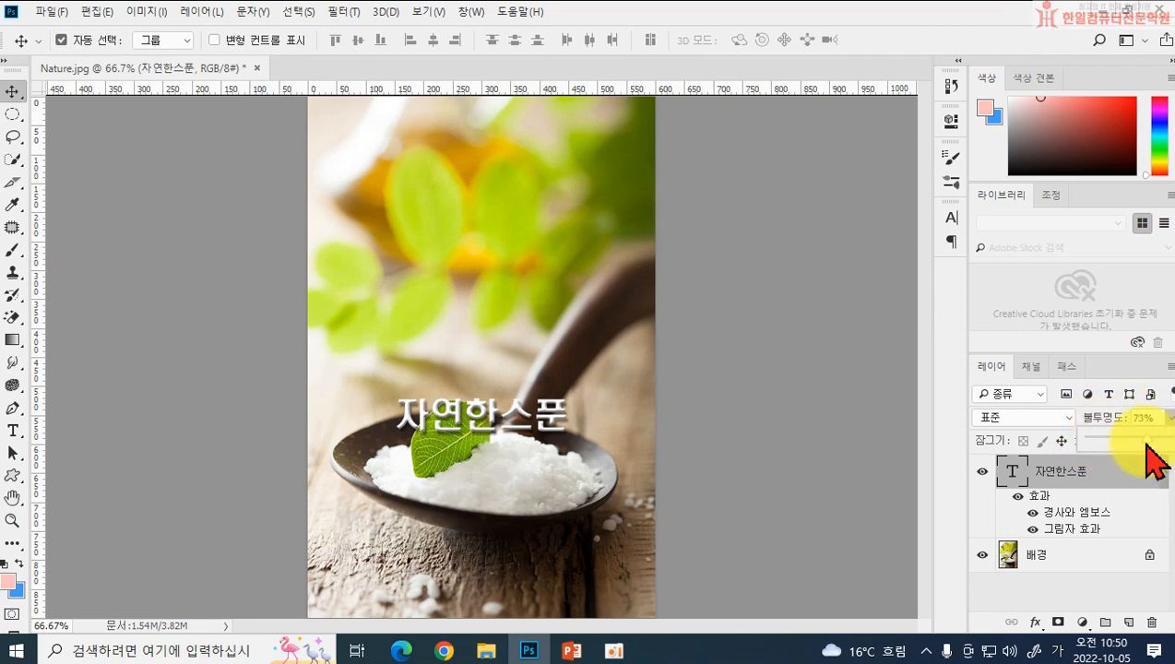
drag(1120, 442, 1091, 458)
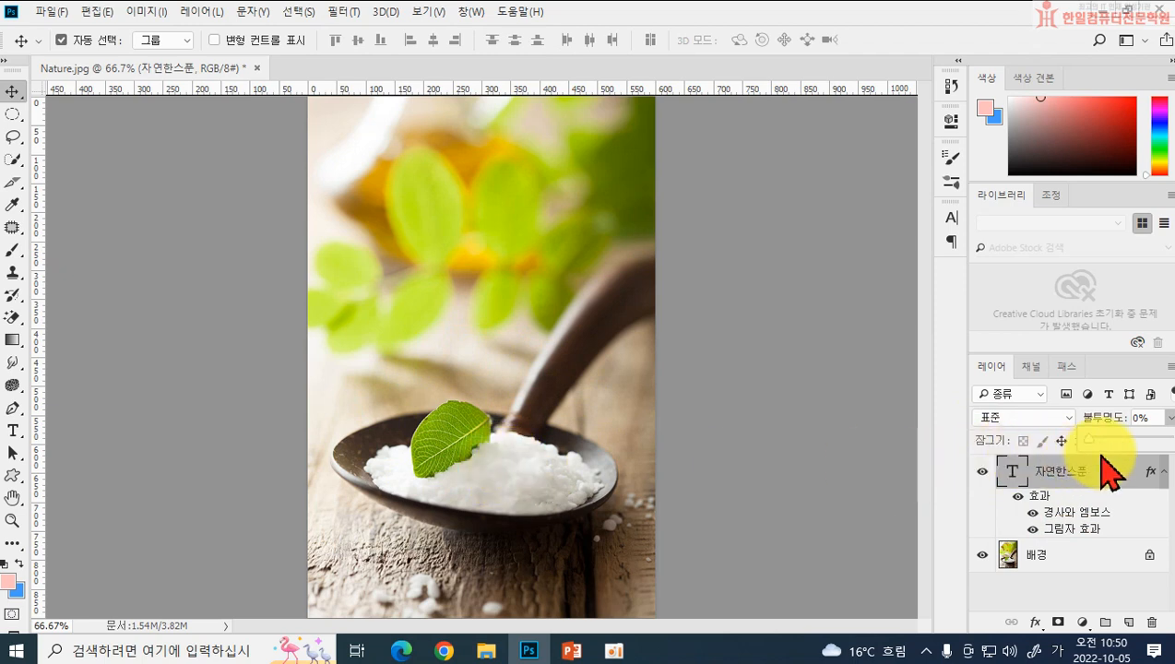
drag(1090, 441, 1167, 438)
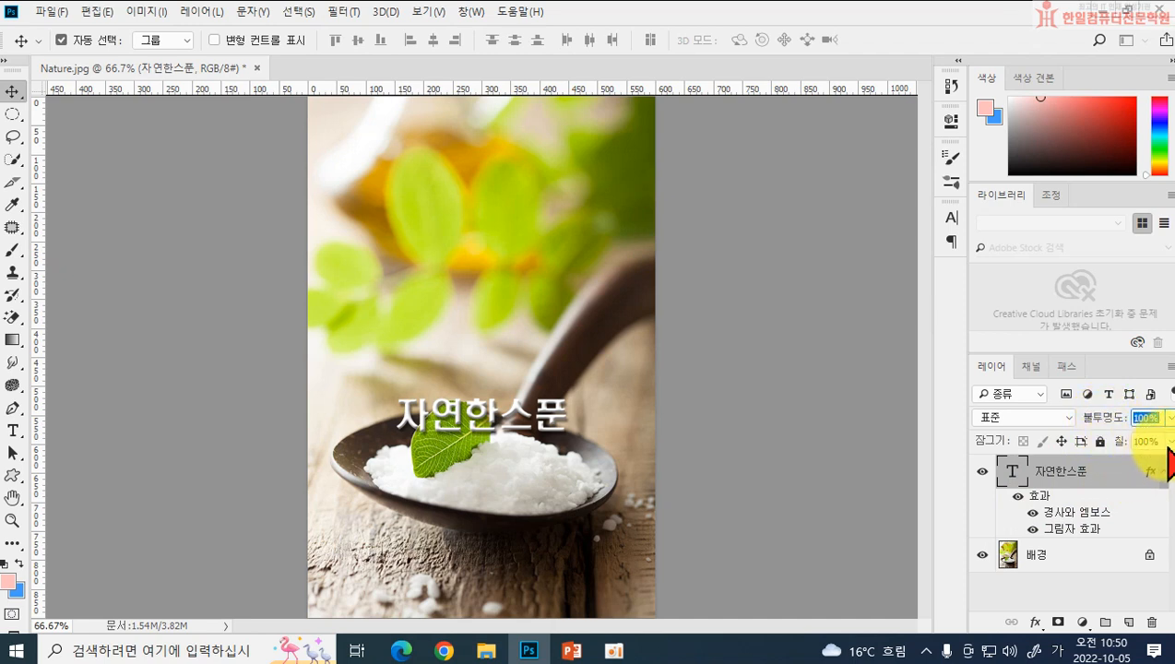
Step: Set the text layer's fill (칠) to 0% and shift the transparent text left across the spoon's rim and leaf
click(1169, 441)
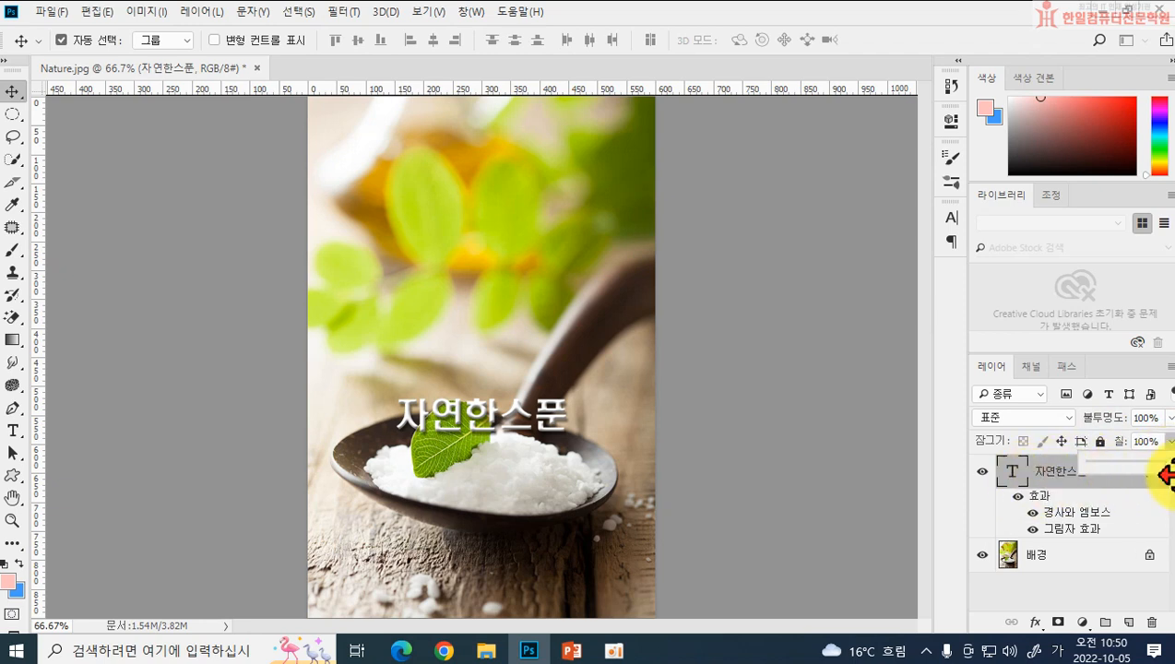
mouse_move(1167, 466)
mouse_down()
mouse_move(1042, 464)
mouse_move(1167, 466)
mouse_up()
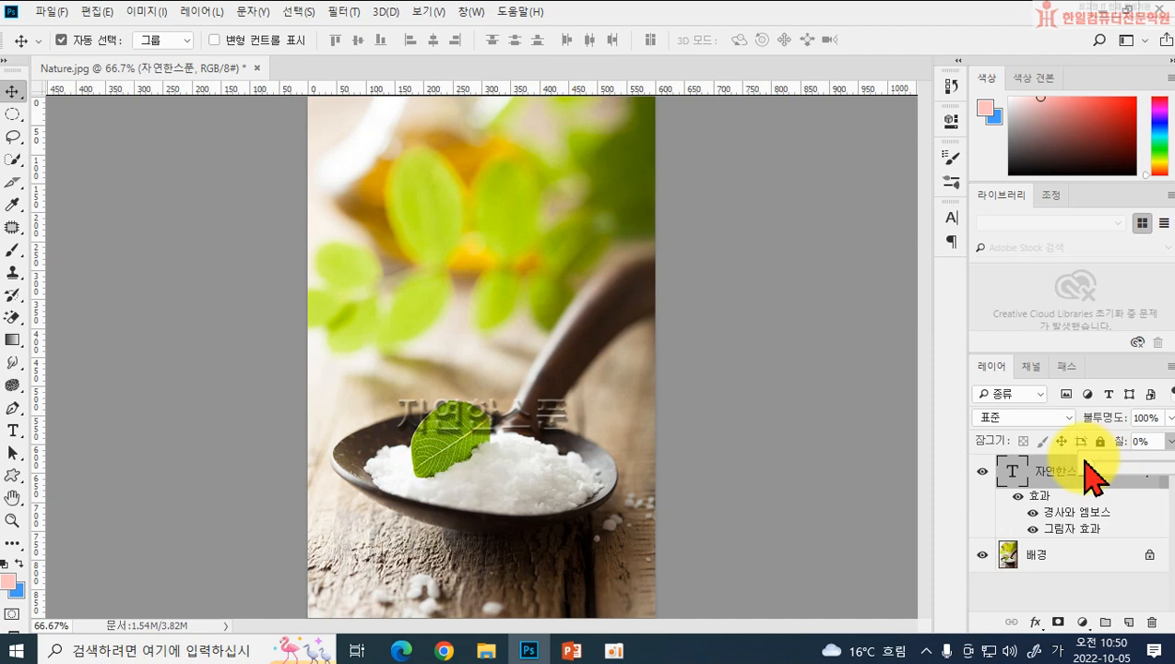
click(1041, 468)
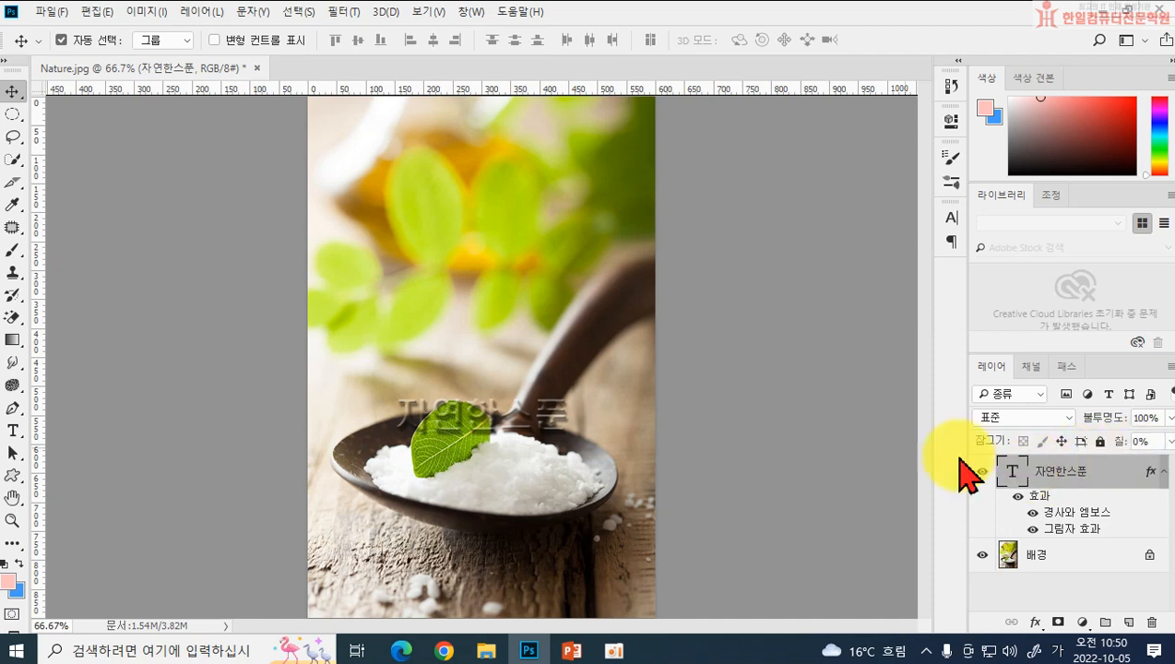
drag(486, 427, 446, 428)
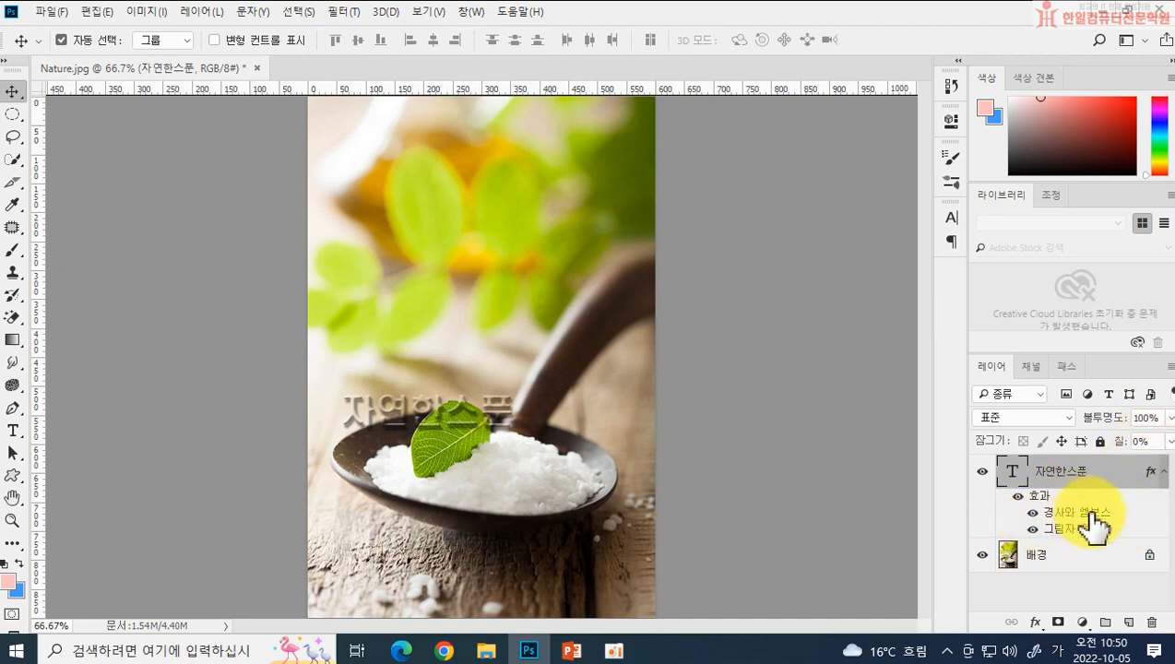
Step: Move the transparent title text to the right across the spoon's leaf and salt
drag(459, 416, 524, 427)
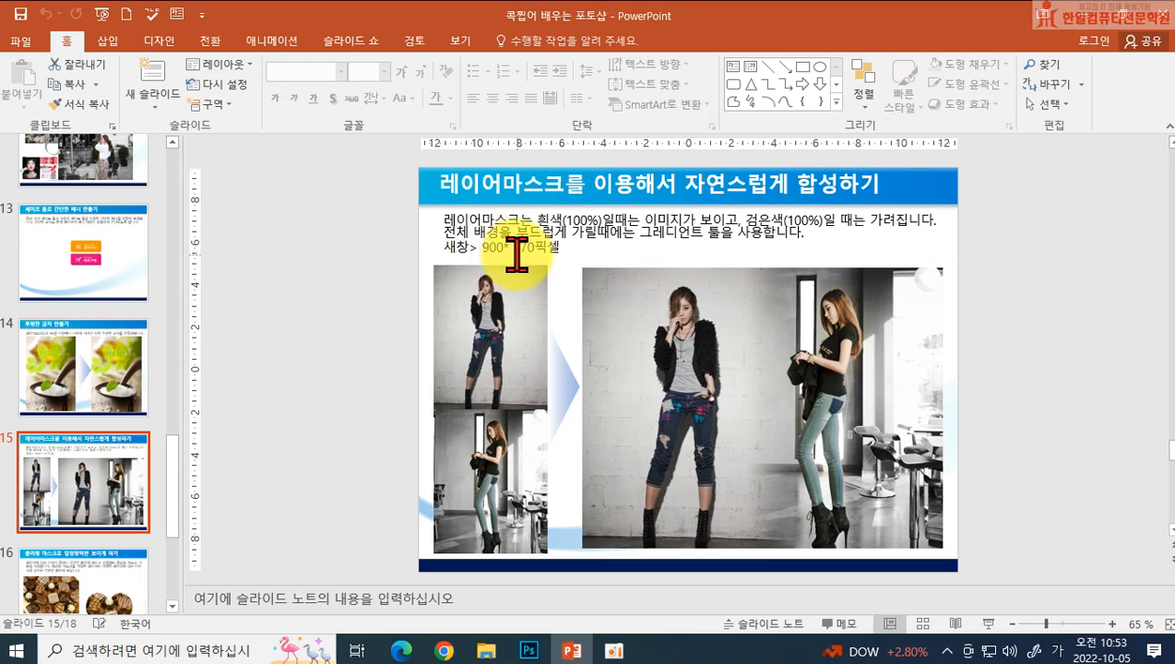
Step: Switch to Photoshop and create a new document 900 pixels wide and 770 pixels high
click(529, 651)
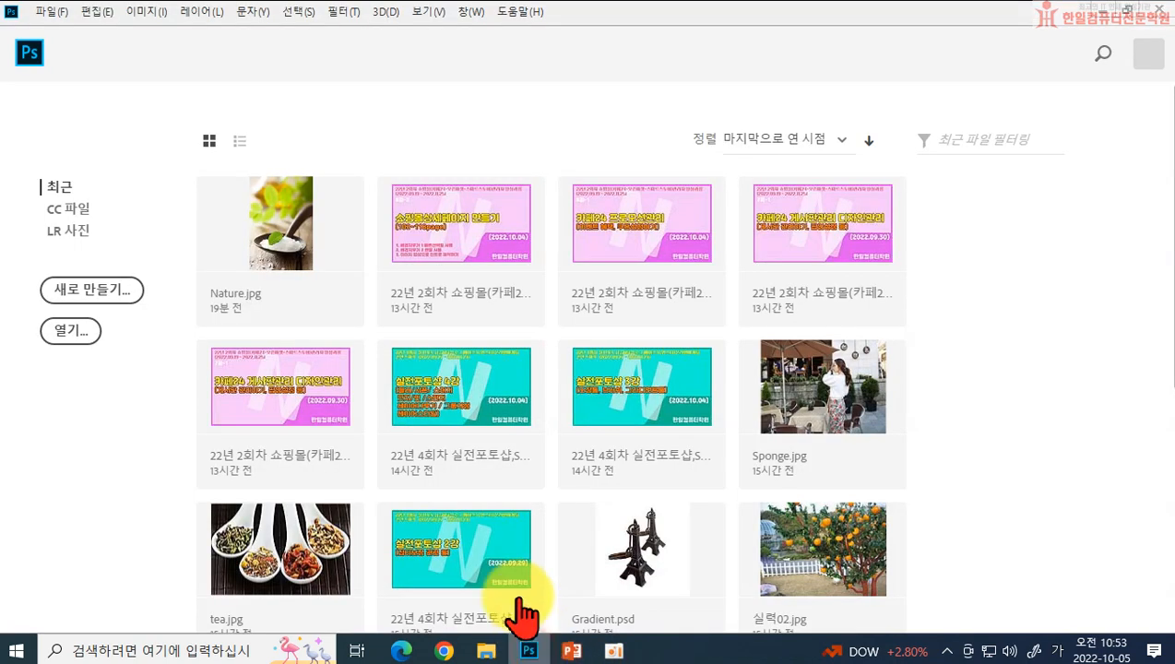
click(91, 302)
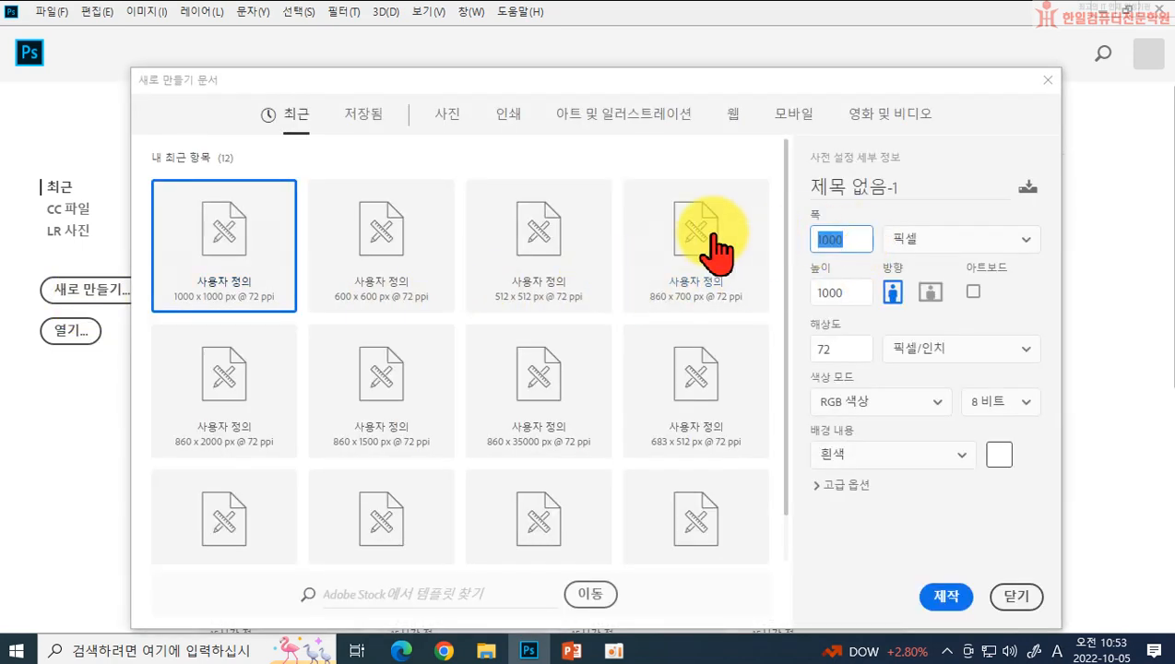
text(9)
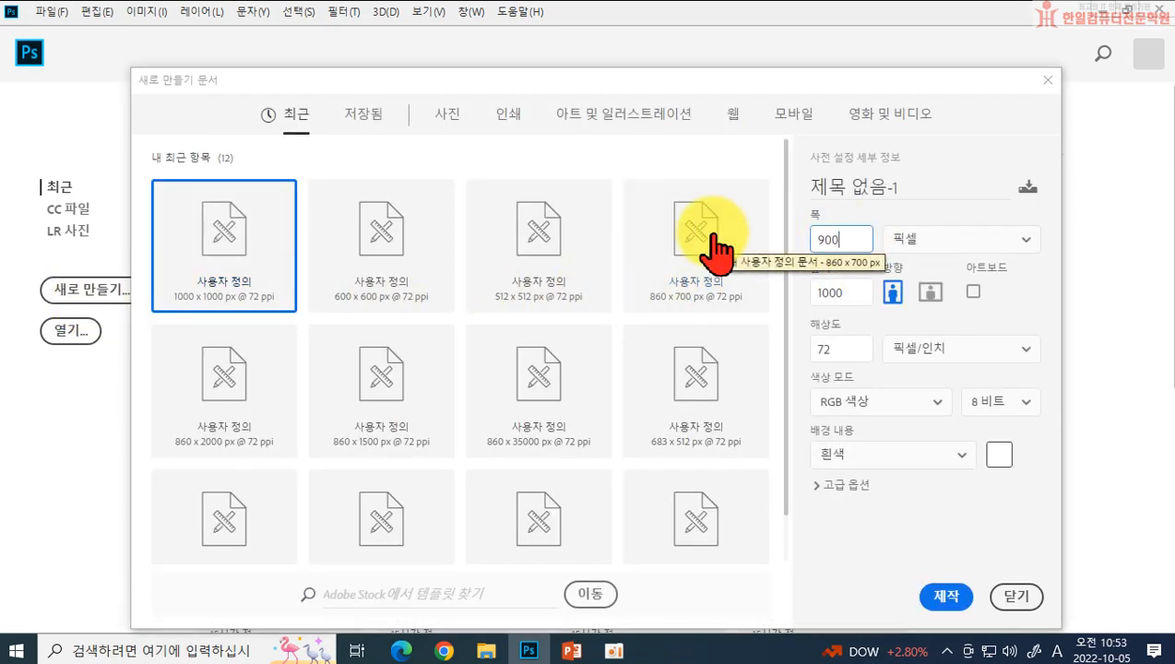
text(00)
click(860, 294)
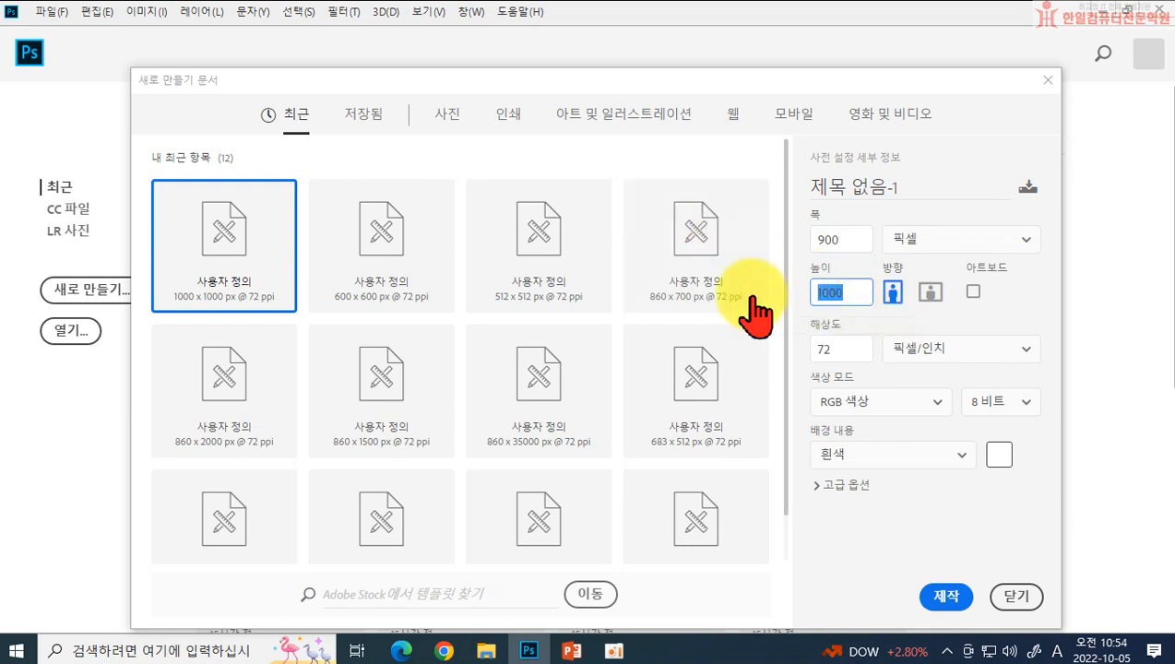
text(770)
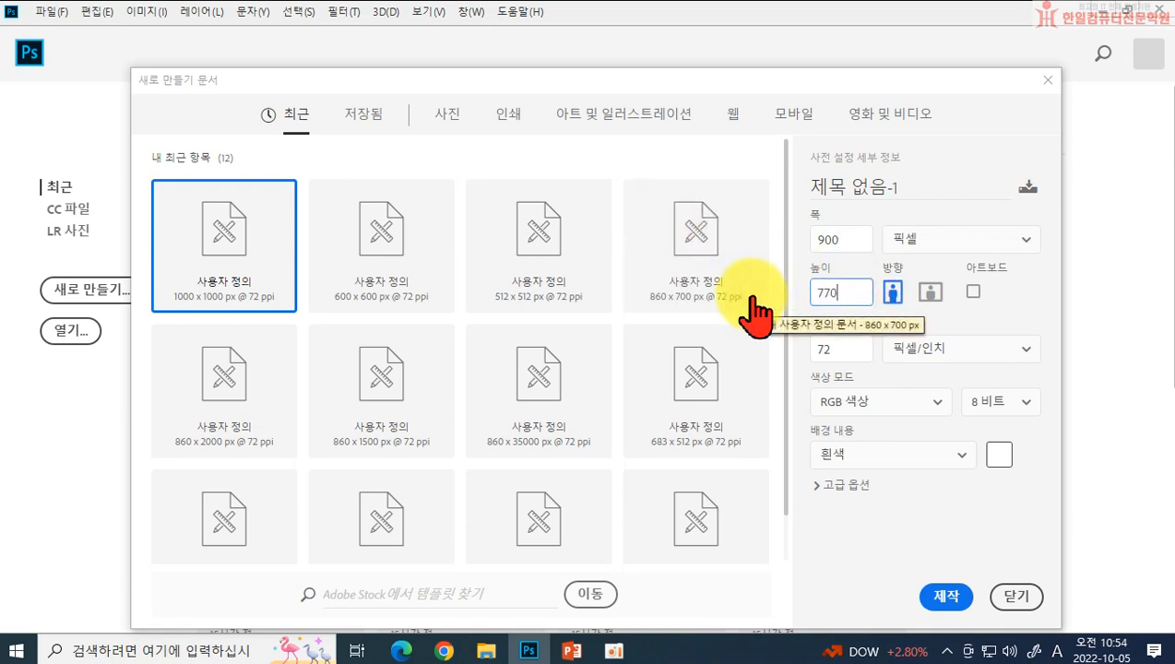
click(946, 598)
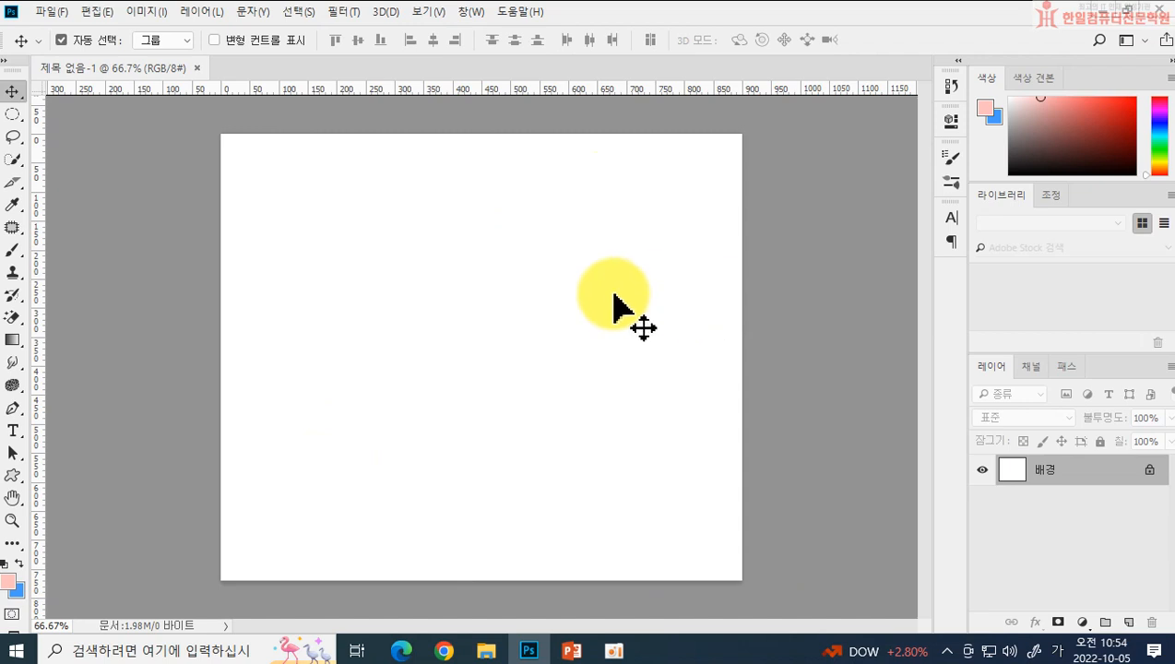
Step: Open the L_left image from the 0. 실전 포토샵 folder
click(46, 13)
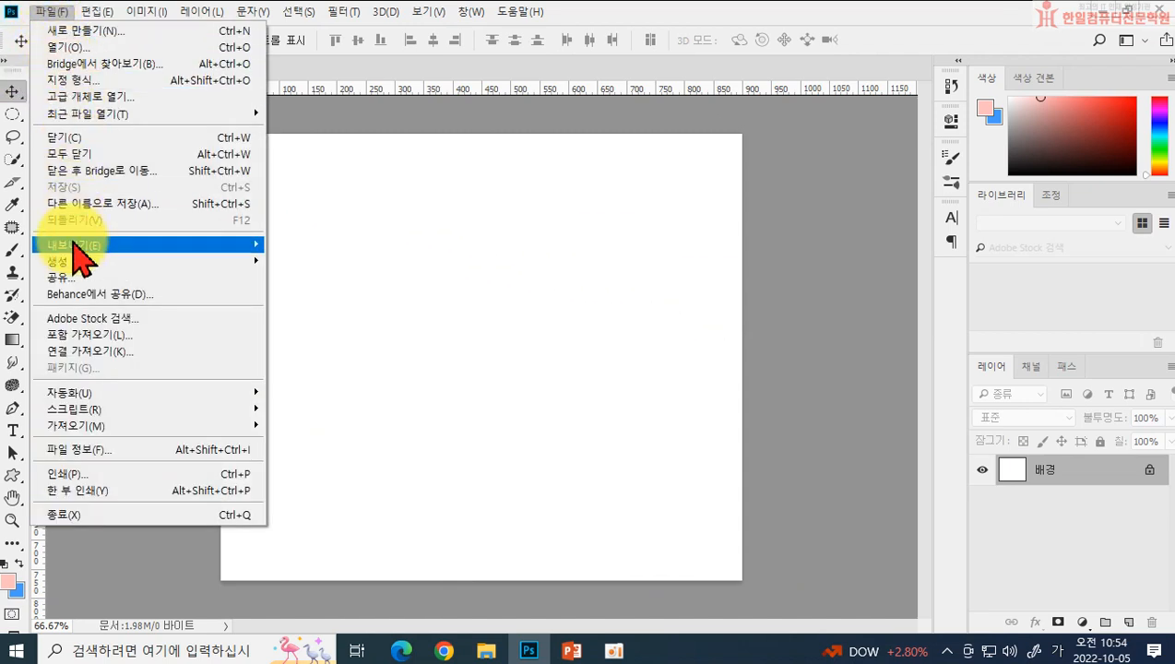
click(72, 47)
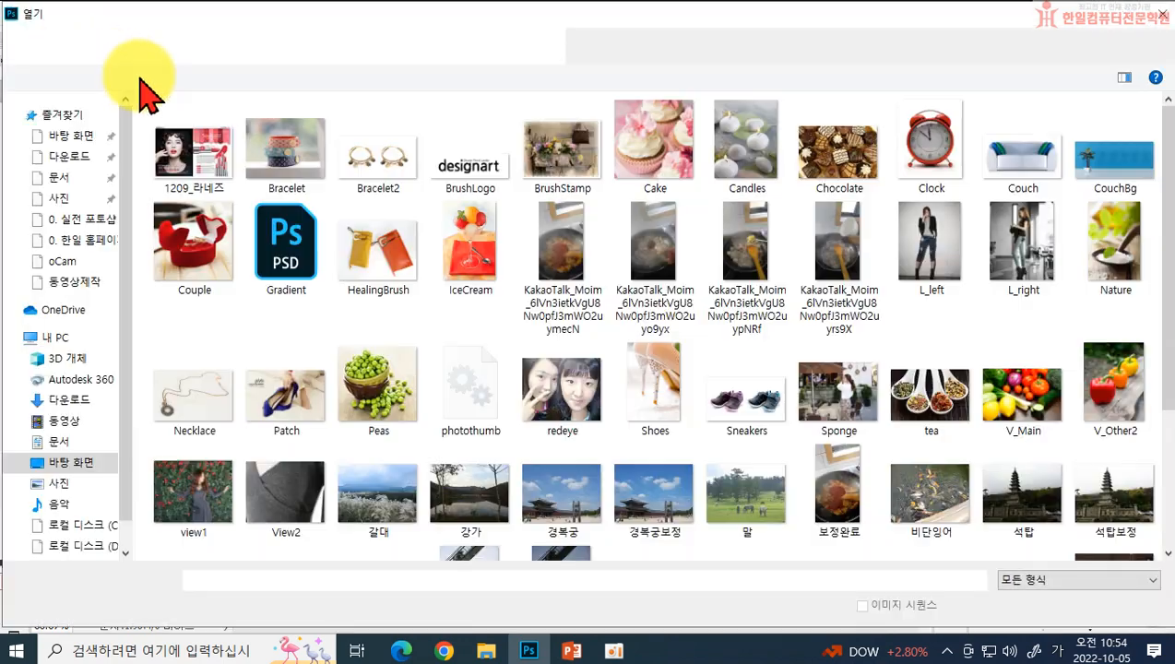
click(951, 293)
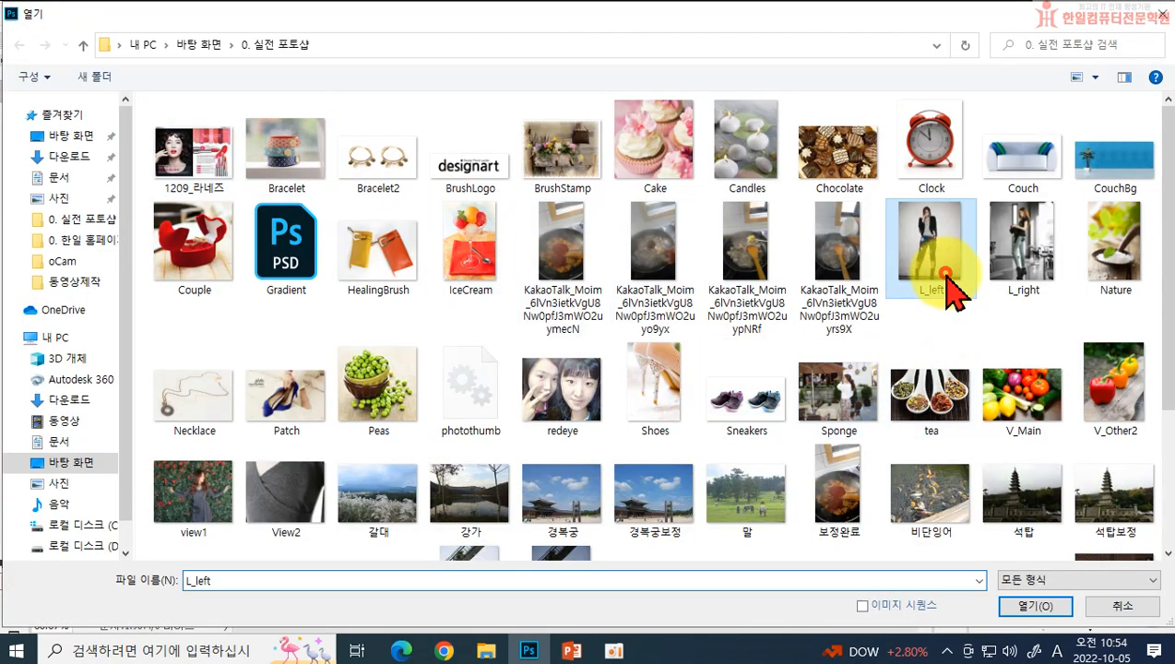
click(1038, 609)
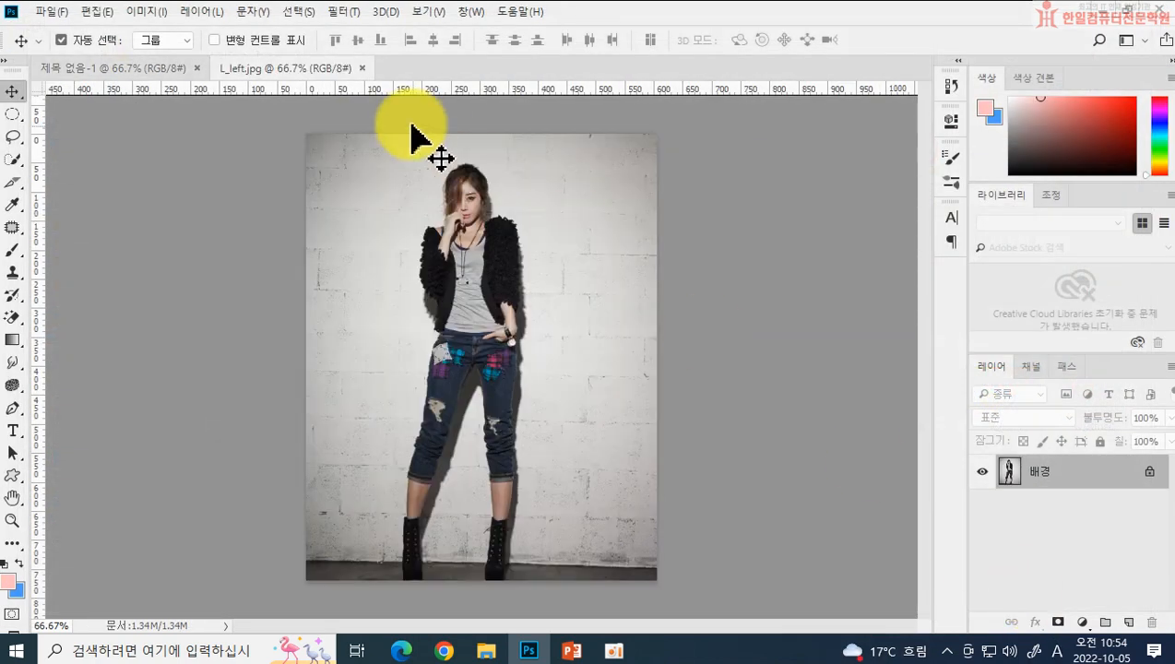
Step: Copy the L_left photo into the blank document, close its source window and align it flush with the canvas's left edge
drag(319, 68, 657, 217)
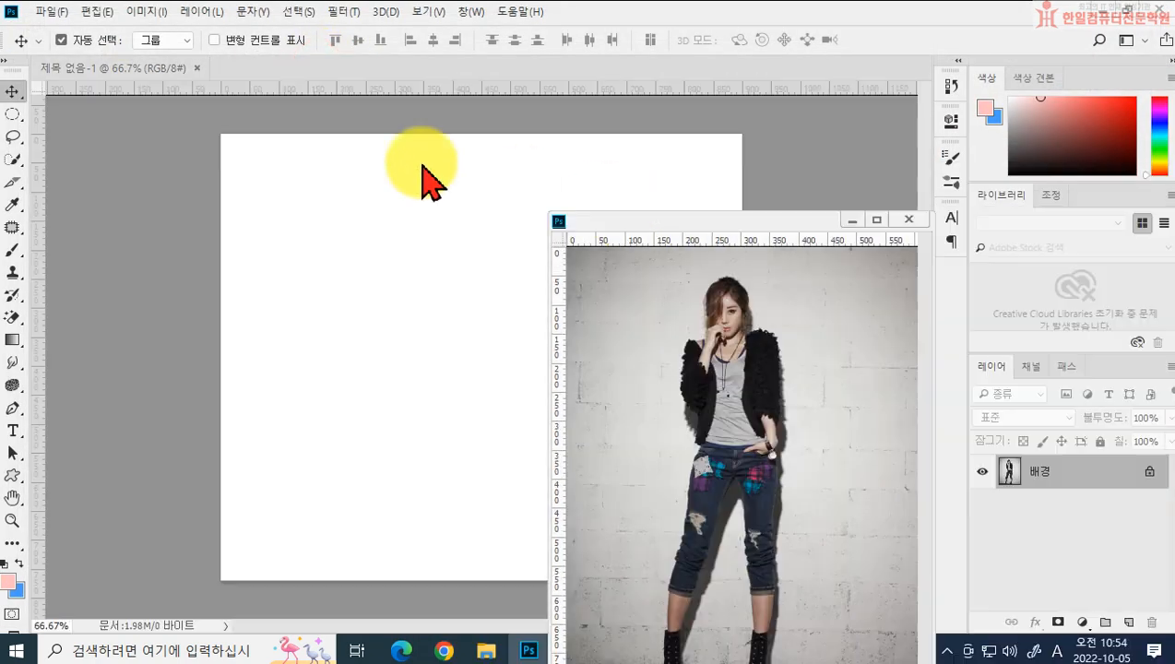
drag(616, 297, 368, 336)
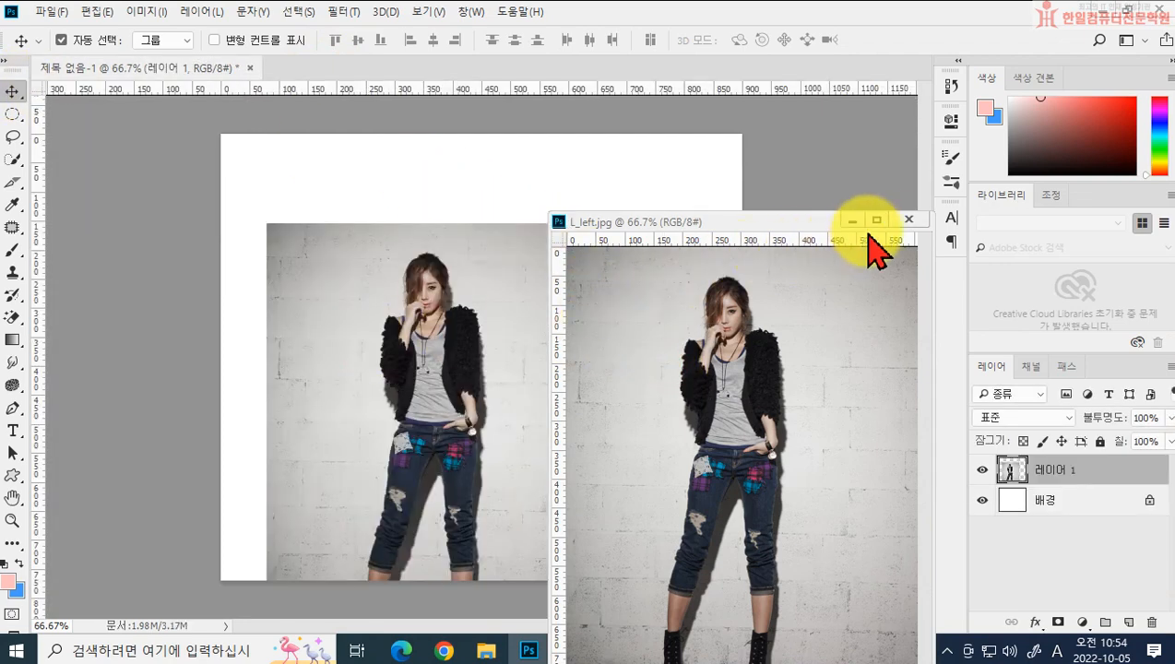
click(908, 220)
drag(481, 381, 400, 299)
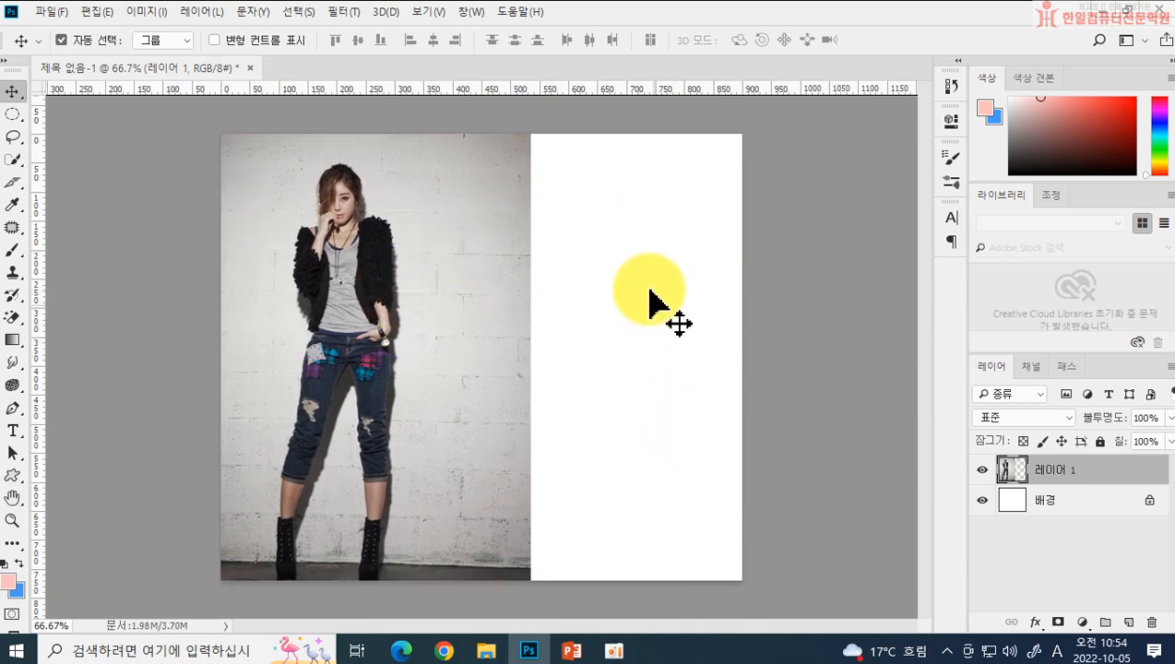
Step: Open the L_right image from the 0. 실전 포토샵 folder
click(43, 13)
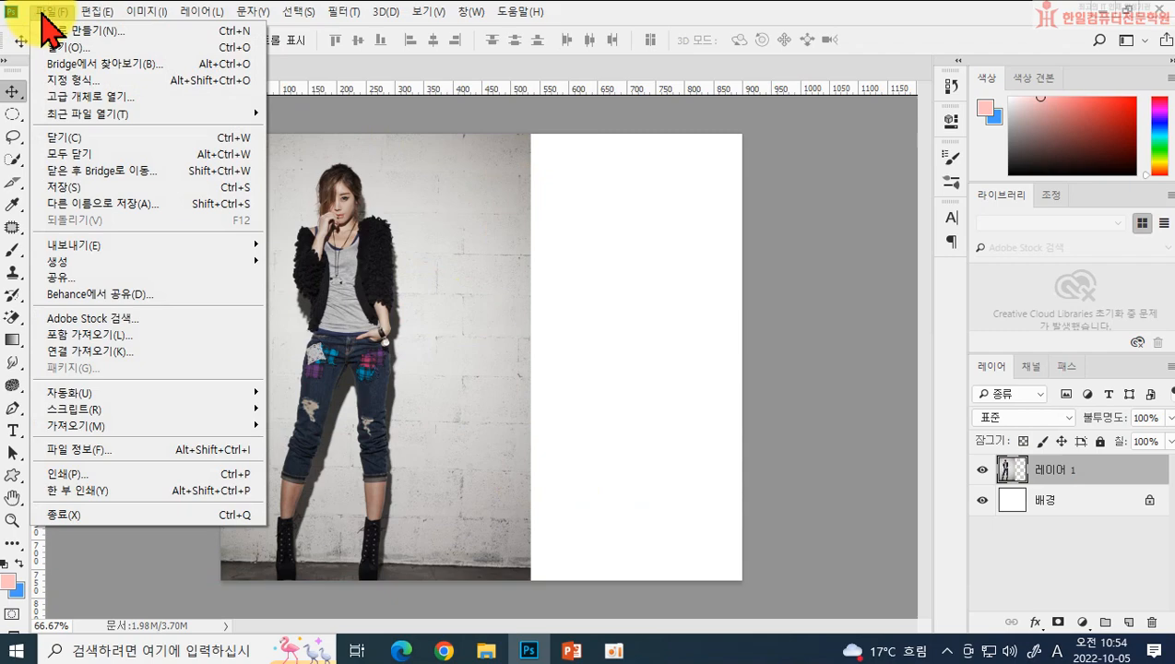
click(72, 48)
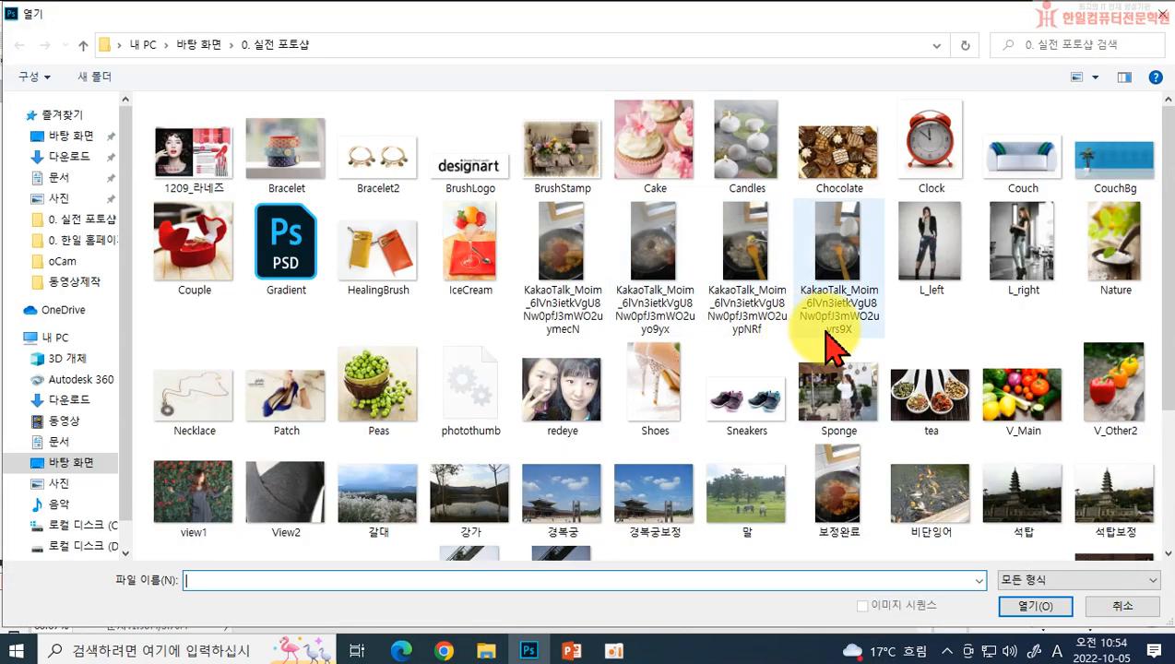
click(1014, 282)
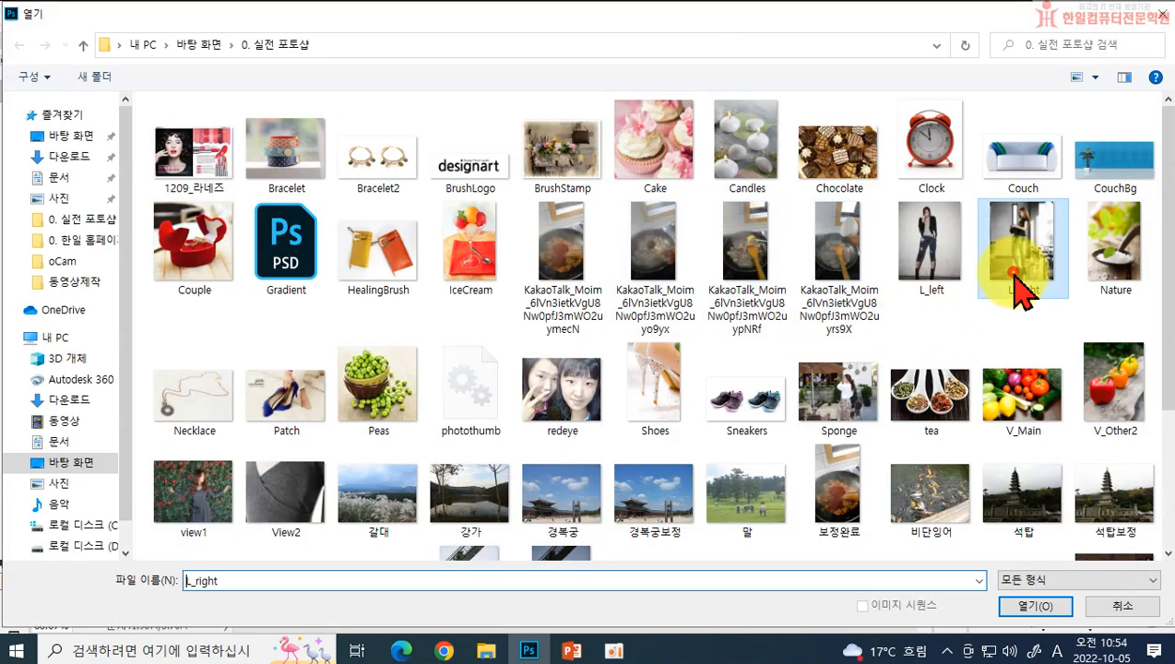
click(1042, 606)
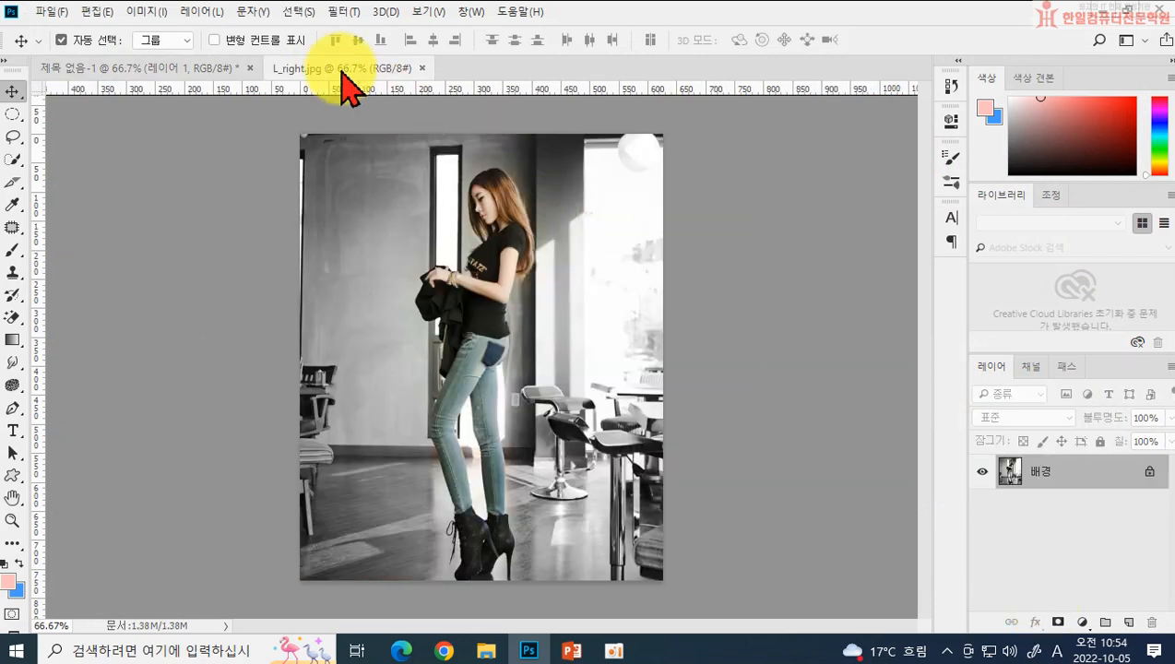
Step: Copy the L_right photo into the composition, close its source window and align it flush with the canvas's right edge
drag(330, 62, 781, 315)
drag(787, 394, 542, 387)
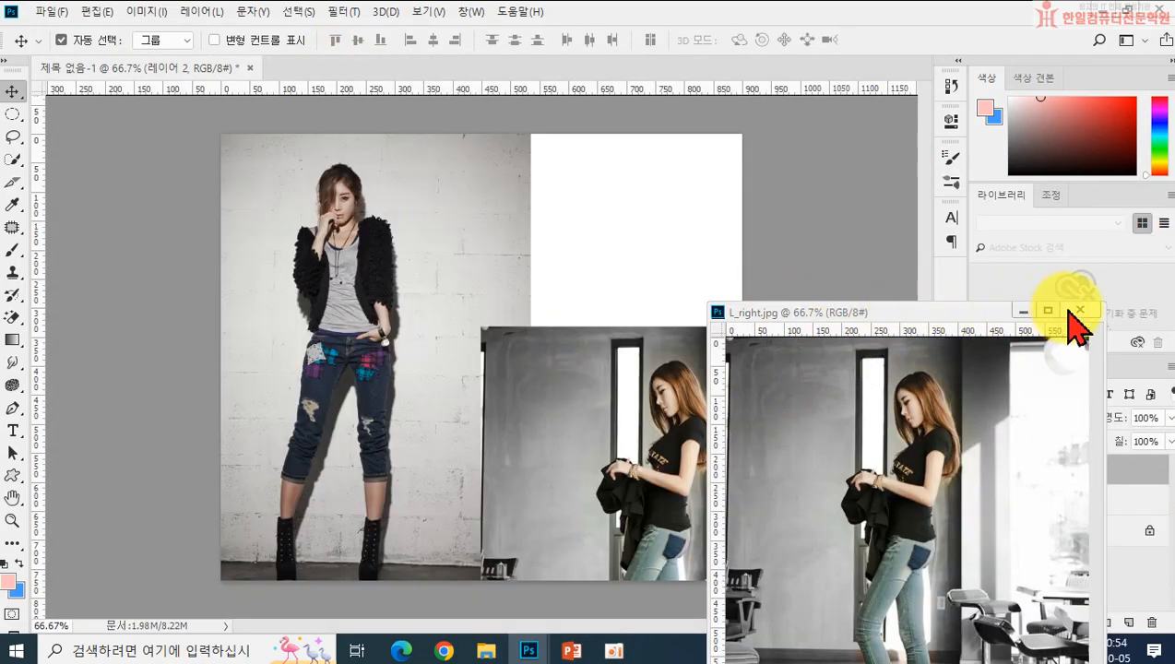
click(1077, 310)
drag(643, 467, 576, 267)
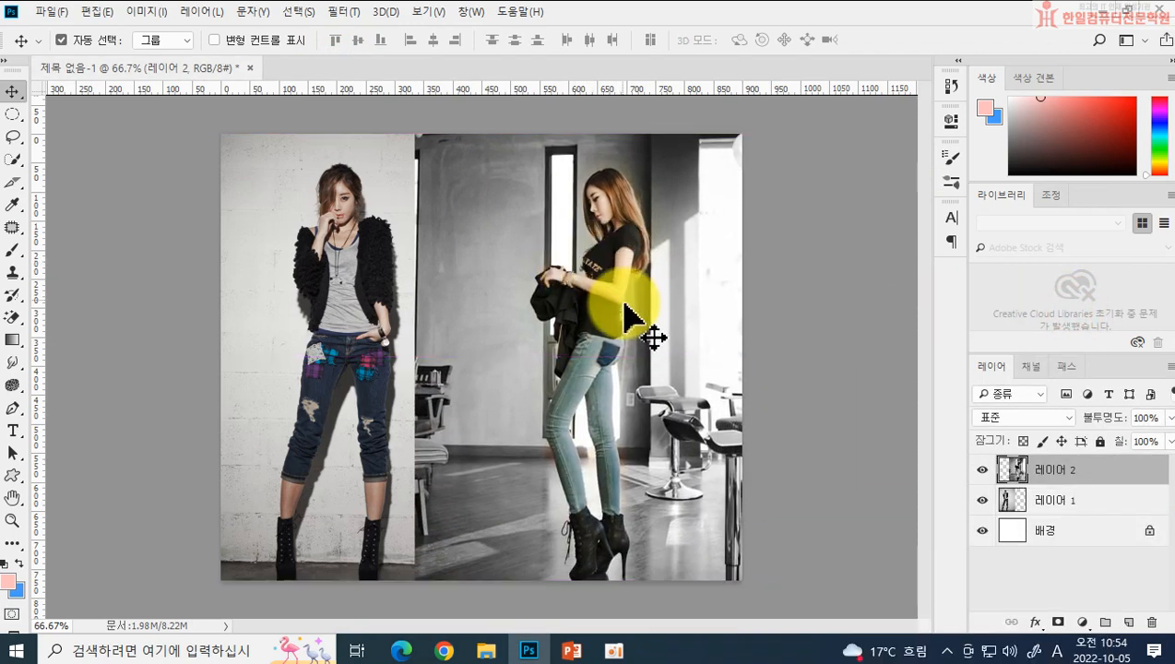
drag(626, 320, 637, 321)
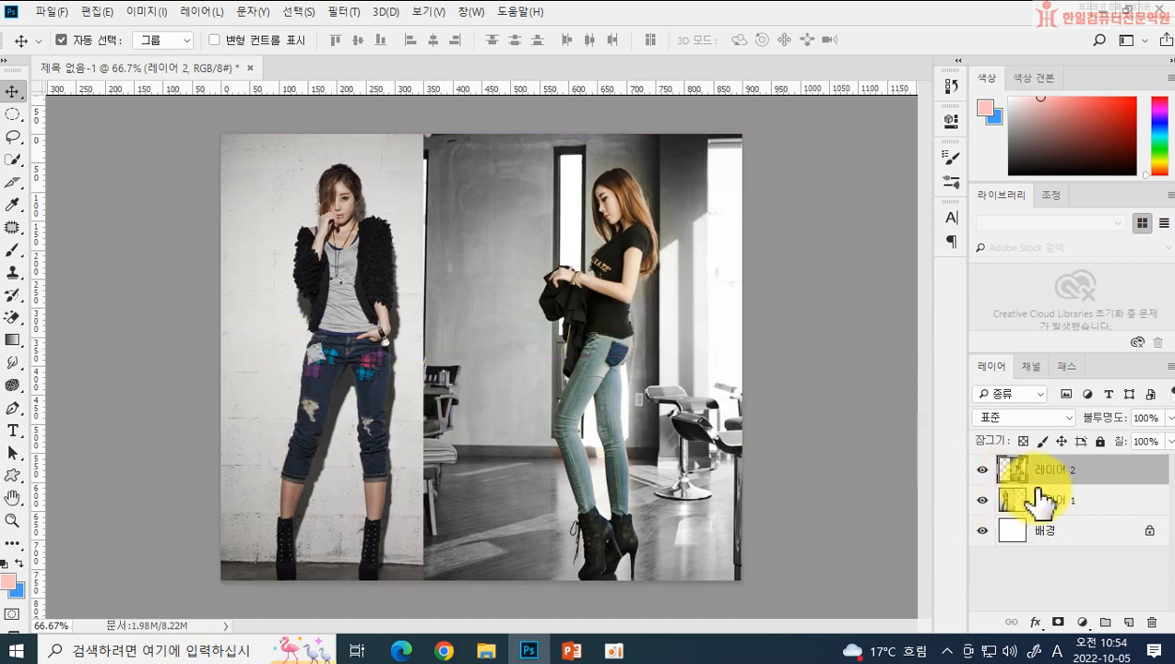
Step: Compare the composition with 레이어 2 hidden and shown to examine how the two photos overlap
click(982, 470)
click(982, 471)
click(982, 471)
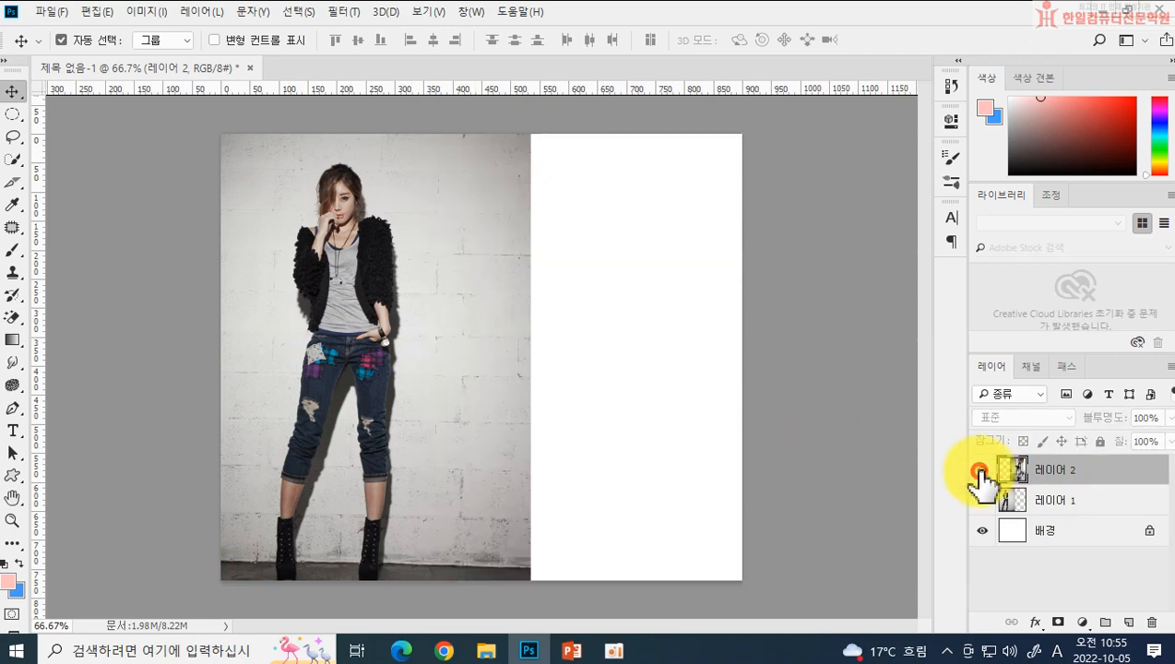
click(983, 470)
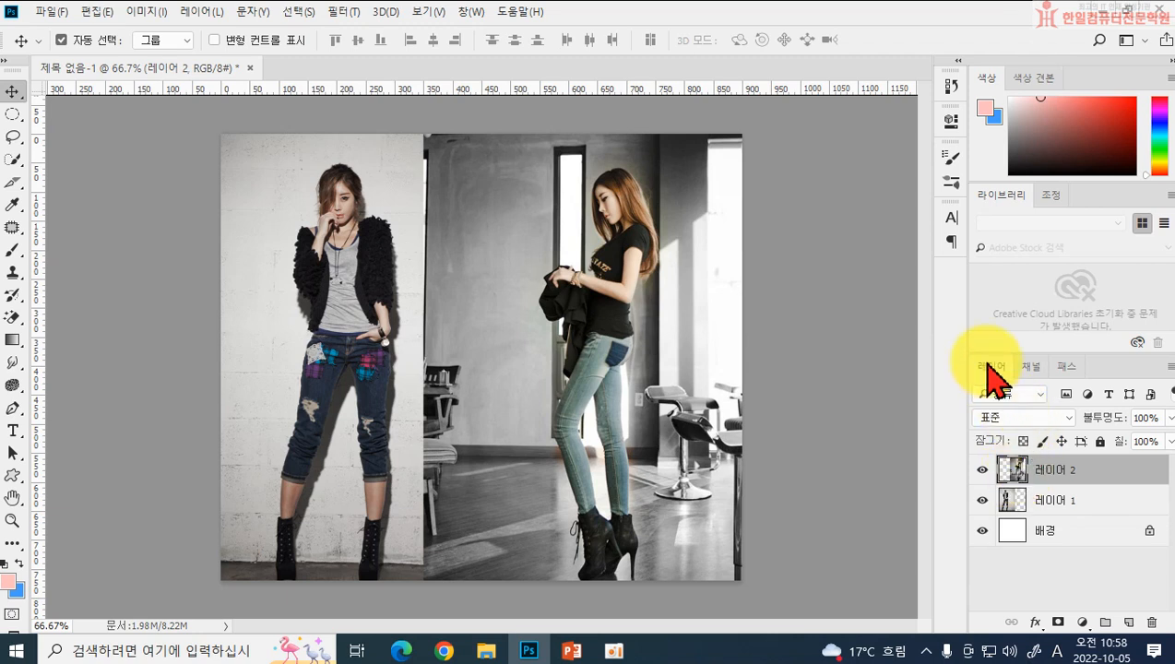
Step: Add a layer mask to 레이어 2 and choose the black-to-white gradient for the Gradient tool
click(1059, 623)
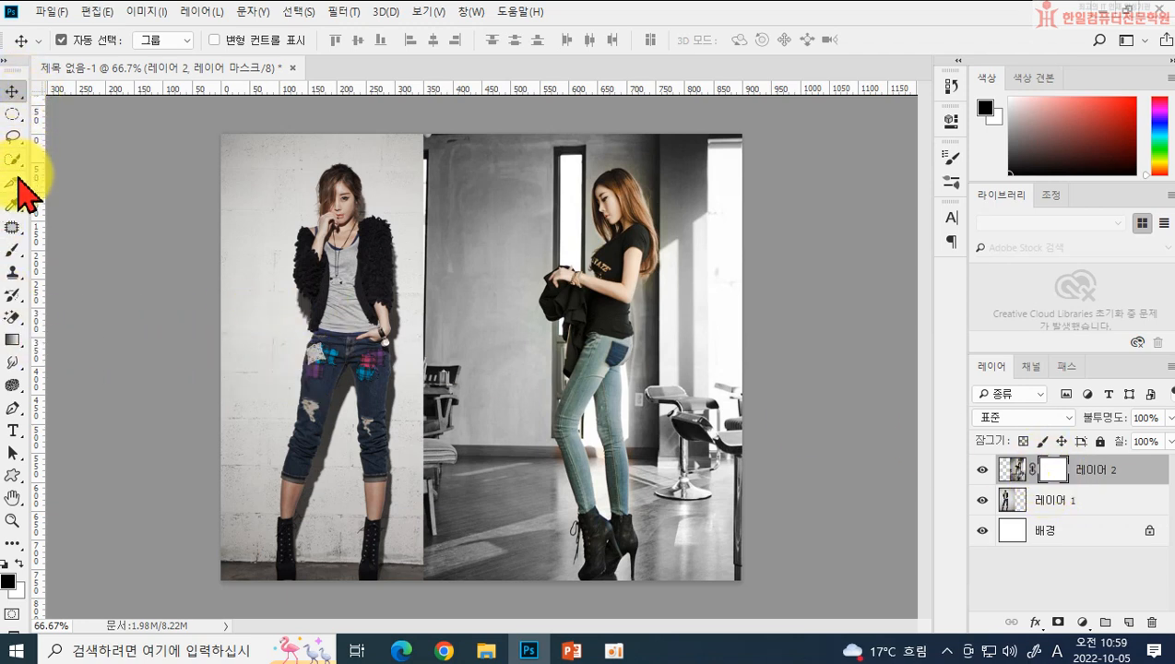
click(13, 341)
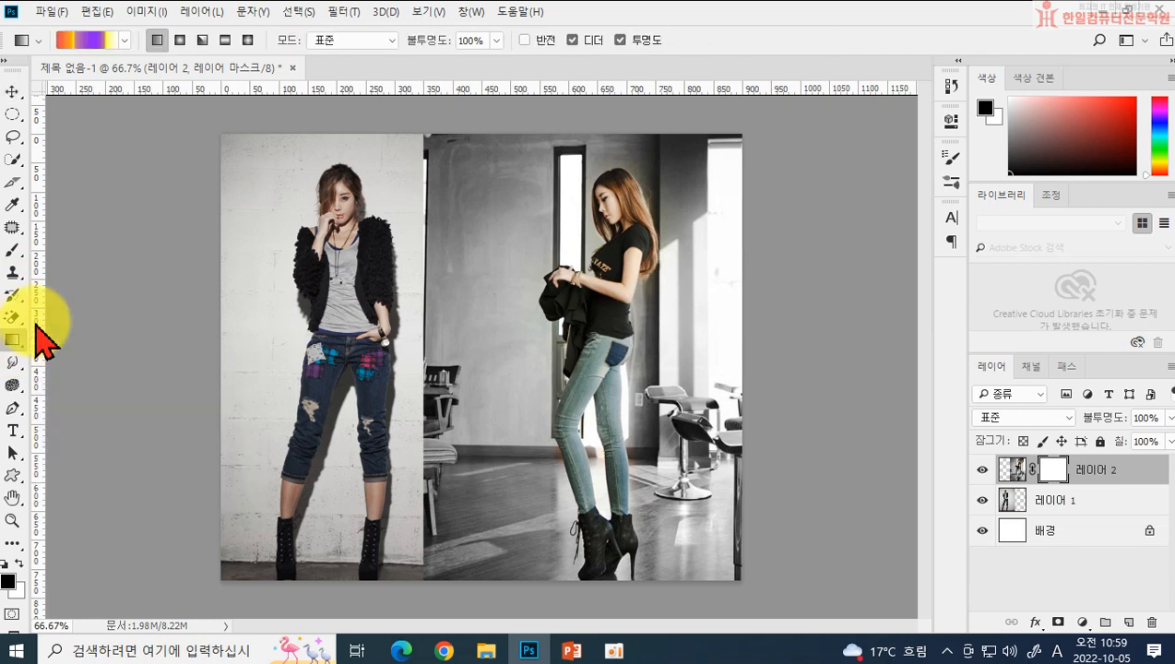
click(125, 40)
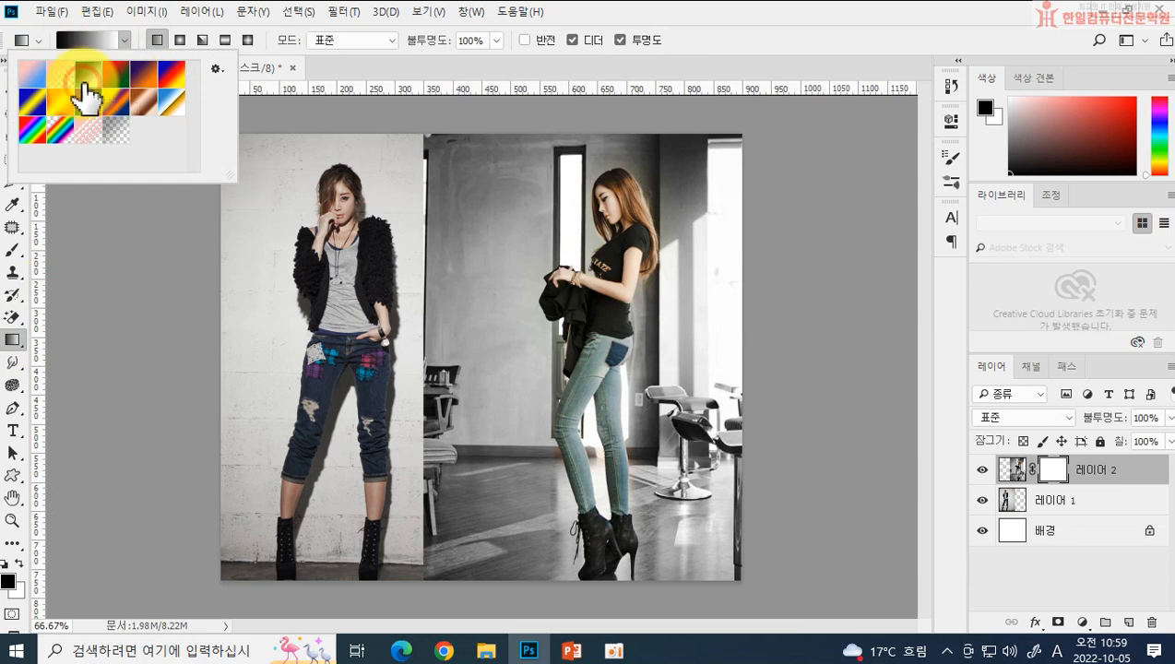
click(448, 72)
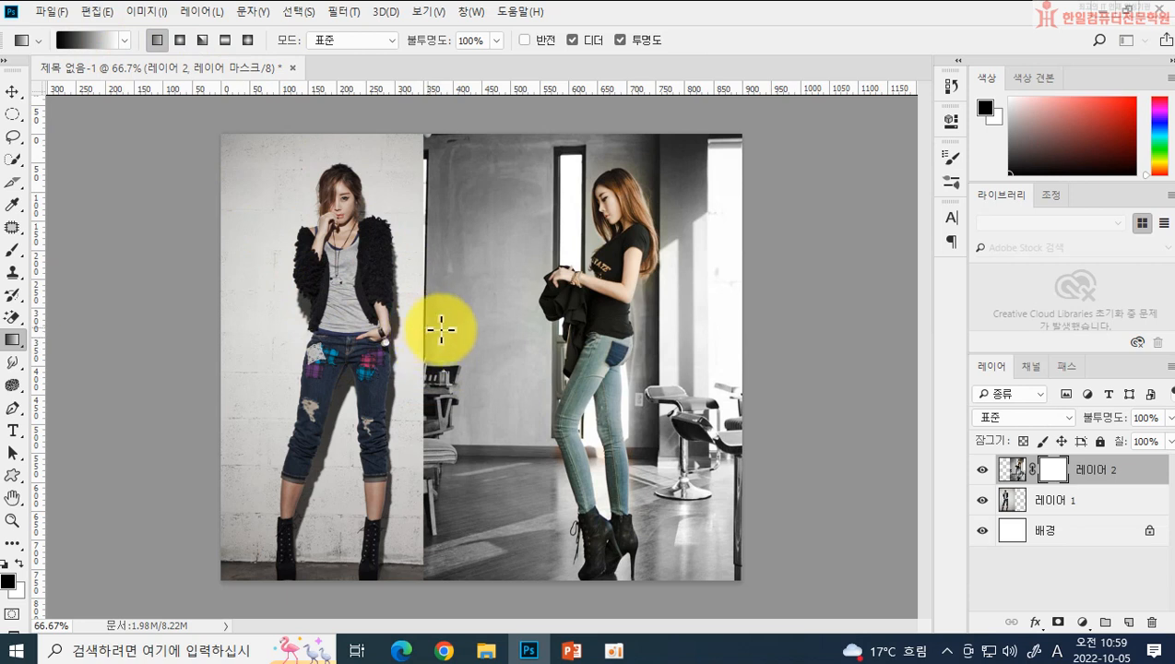
Step: Draw short horizontal black-to-white gradients on the 레이어 2 mask, rightward from its left edge, to blend the two photos
drag(441, 330, 505, 333)
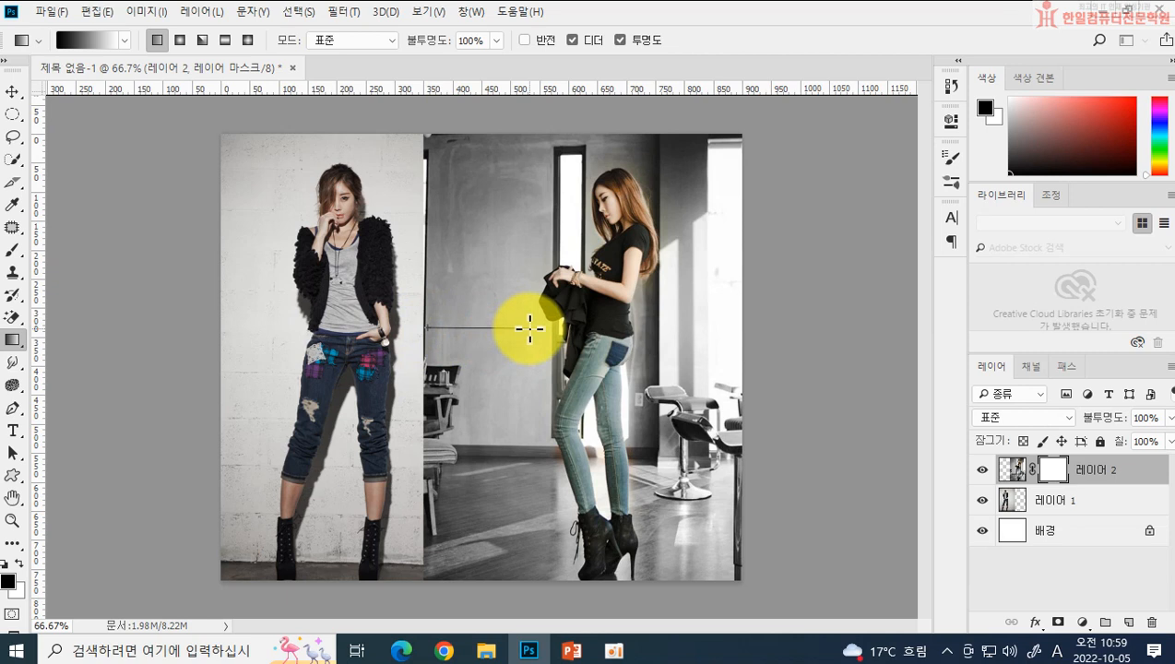
drag(531, 328, 531, 328)
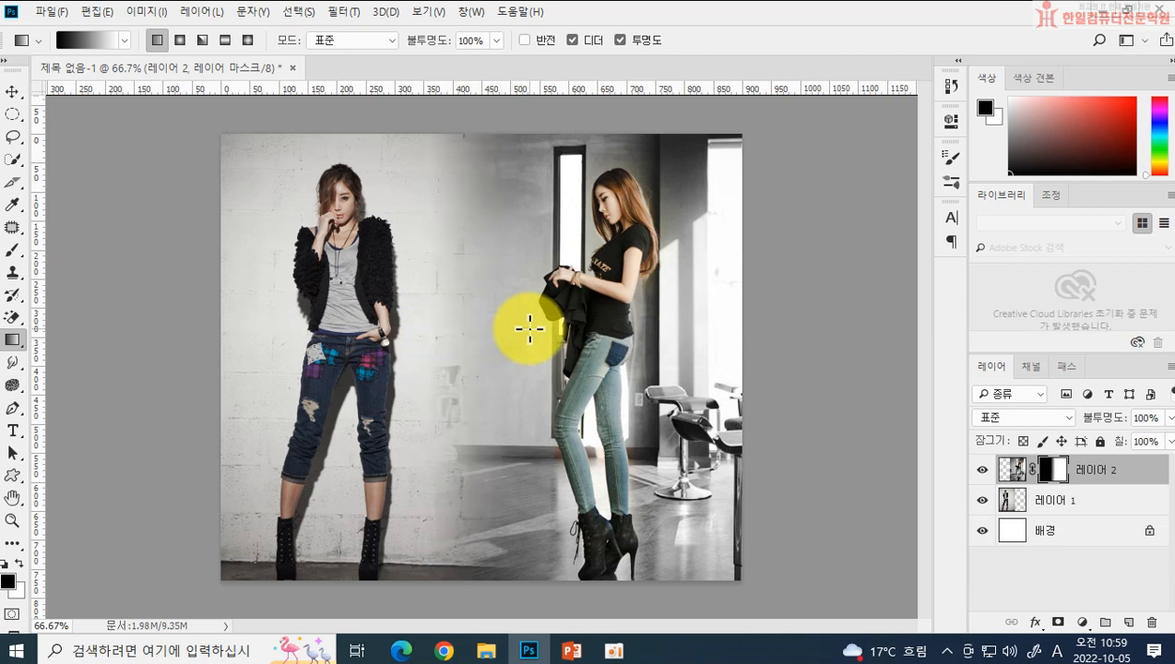
drag(453, 335, 540, 334)
drag(453, 337, 520, 340)
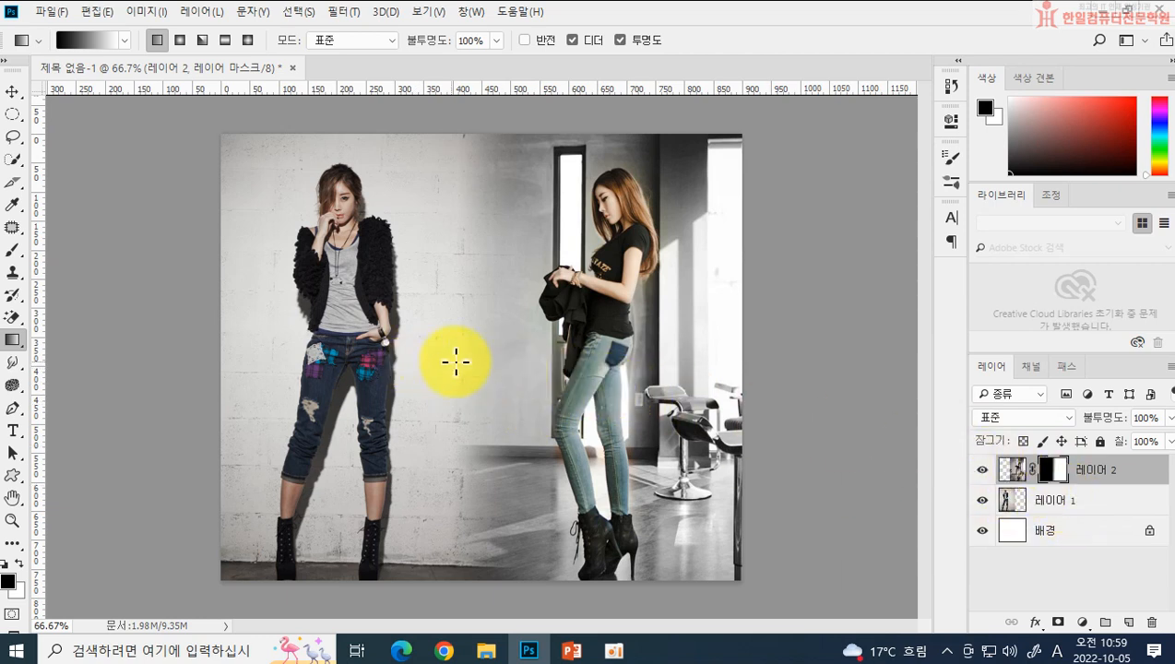
drag(457, 361, 491, 363)
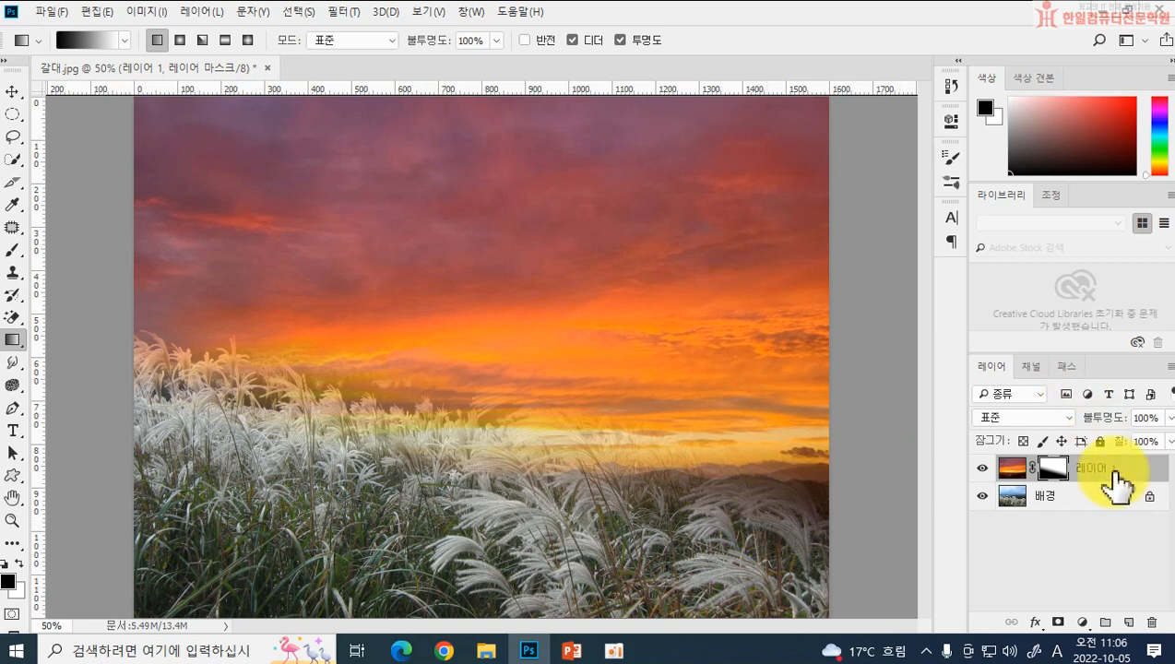
Step: Delete the masked sunset layer from 갈대.jpg and close the document without saving
drag(1118, 472, 1151, 623)
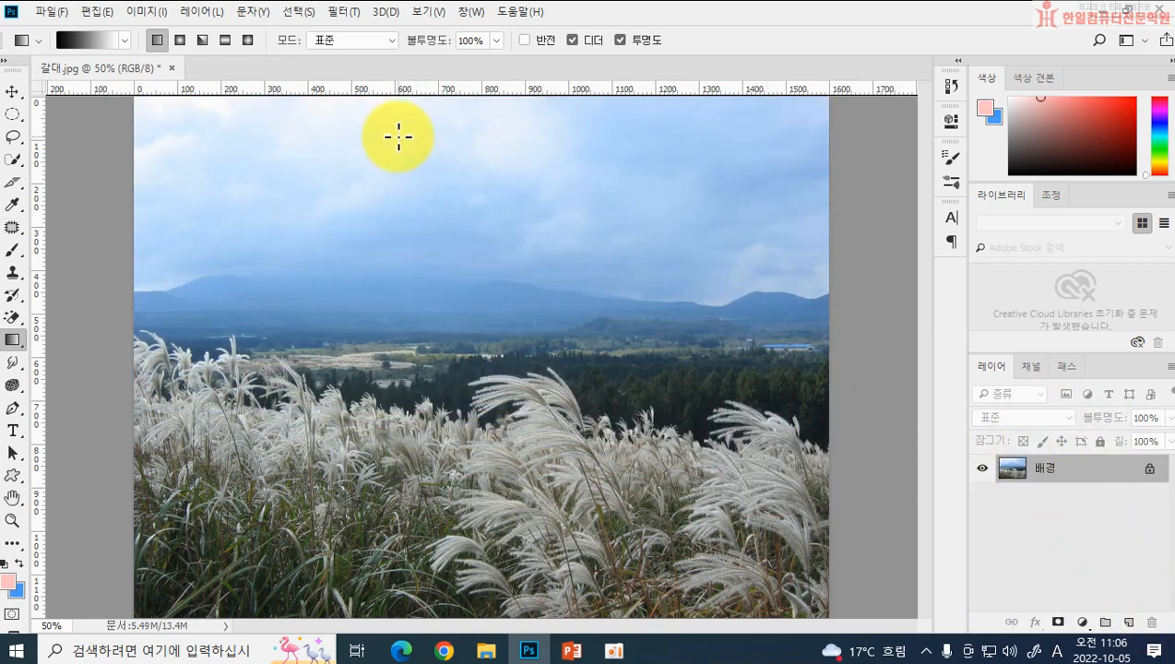
click(172, 66)
click(588, 259)
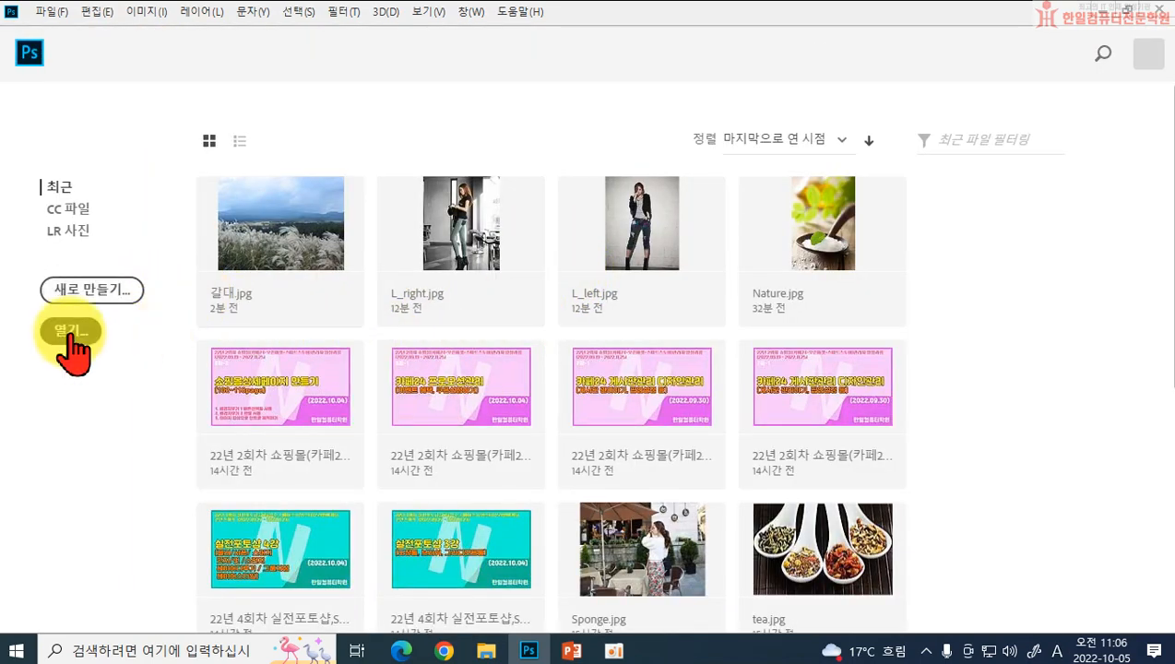
Step: Reopen the original 갈대.jpg from the 0. 실전 포토샵 folder
click(72, 332)
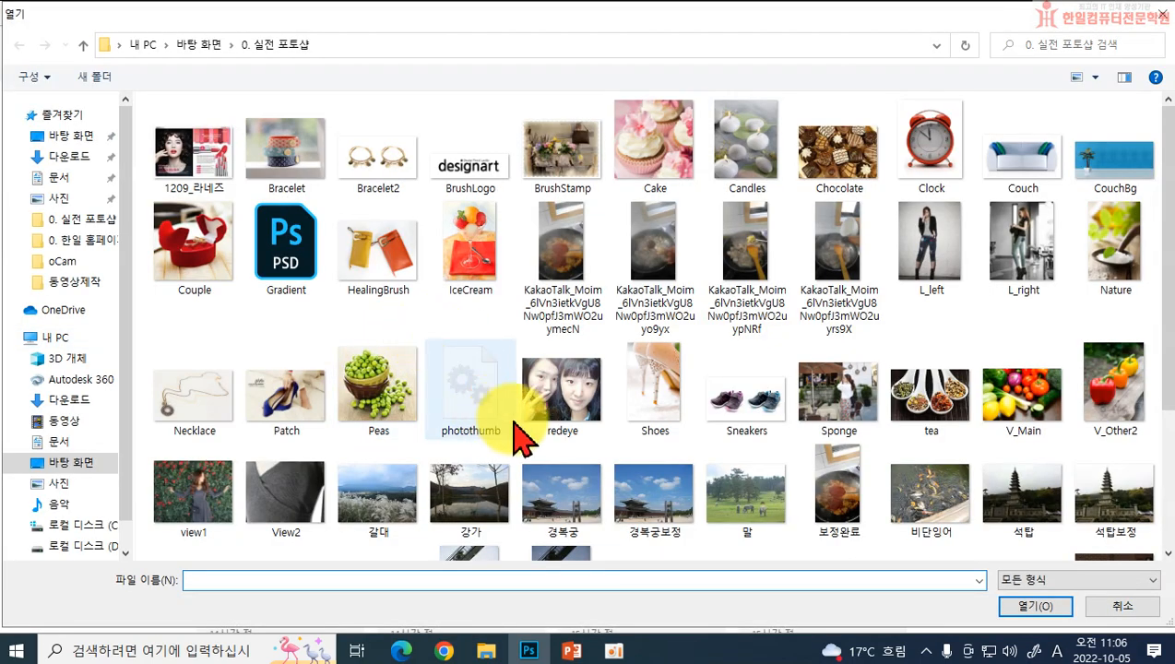
double_click(378, 493)
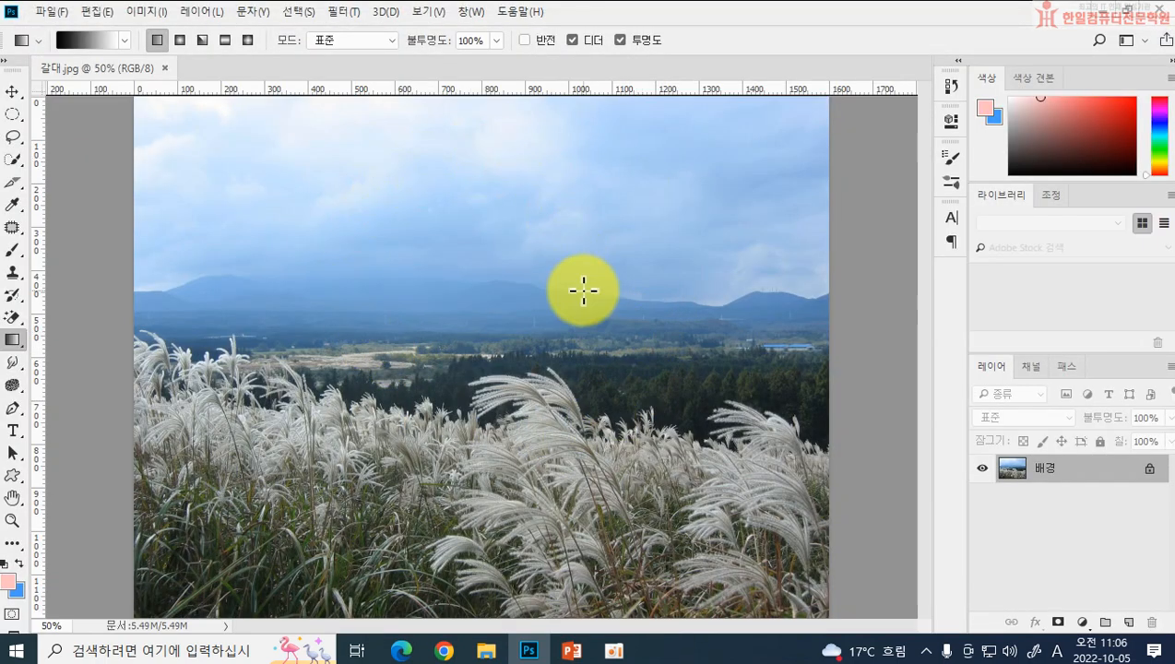
Step: Switch to Edge and close the old sunset search and its neighbouring tab
click(401, 649)
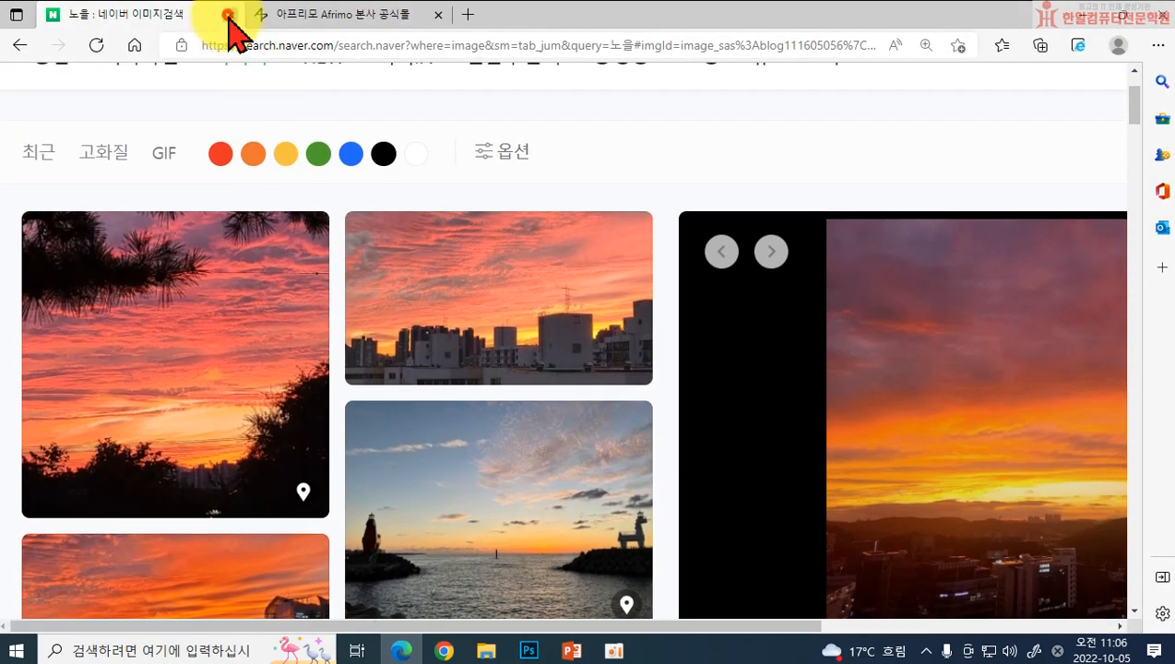
click(230, 14)
click(230, 15)
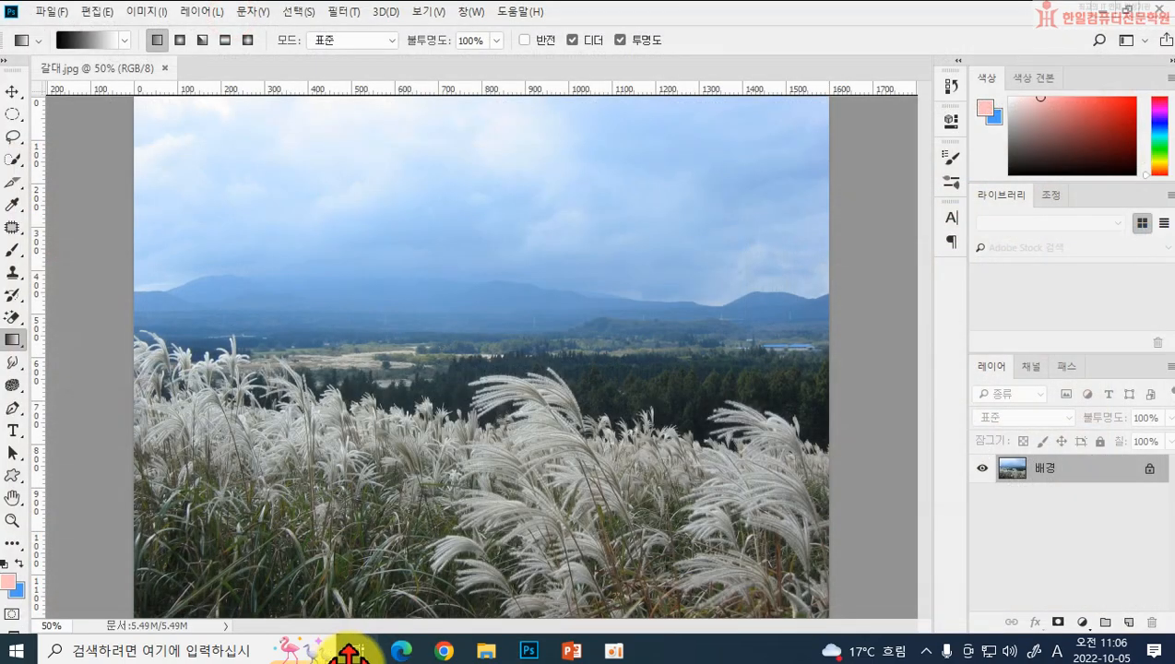
Step: Reopen Edge and search Naver for 노을
click(406, 649)
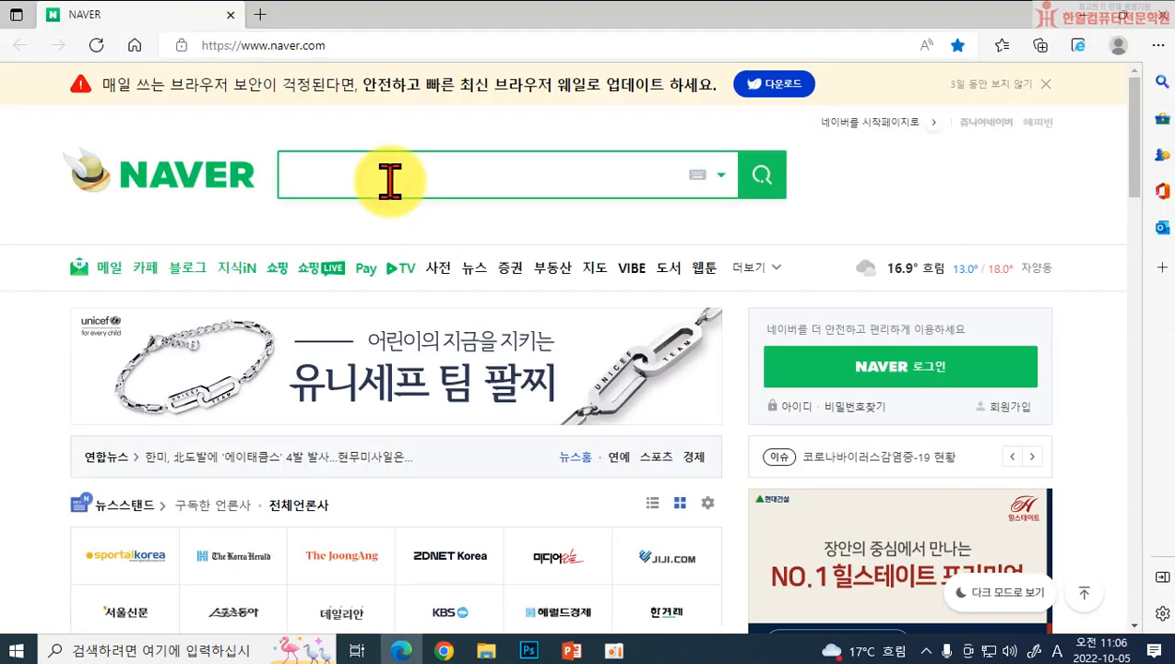
text(shi)
key(BackSpace)
key(BackSpace)
key(BackSpace)
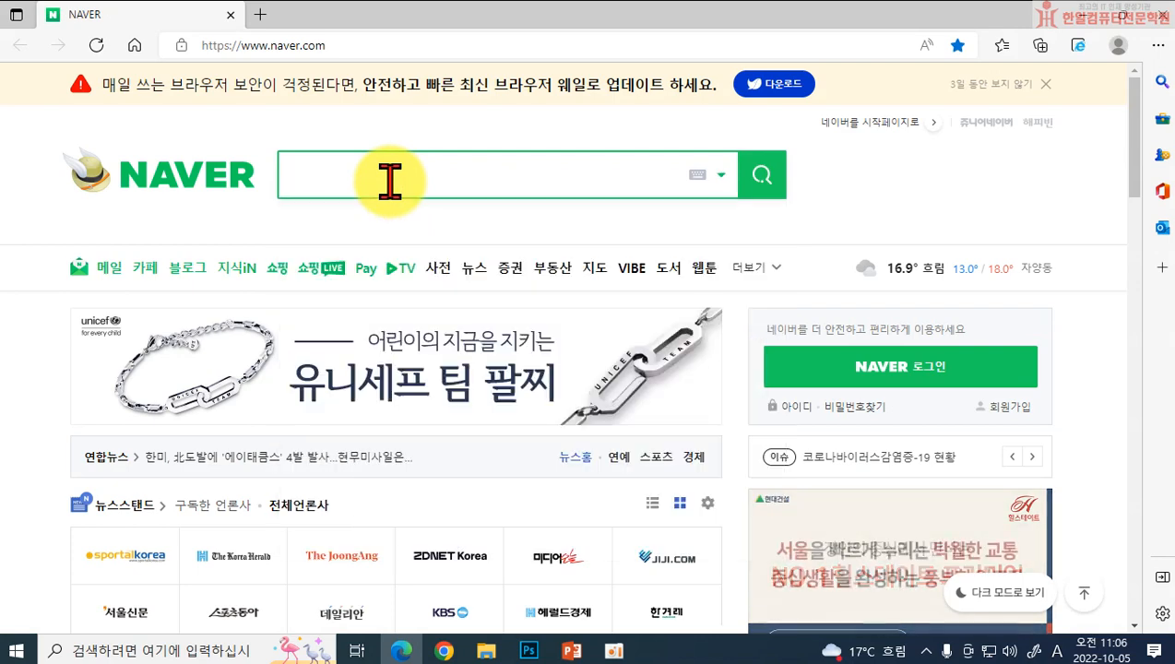
key(Hangul)
text(놓을)
key(Return)
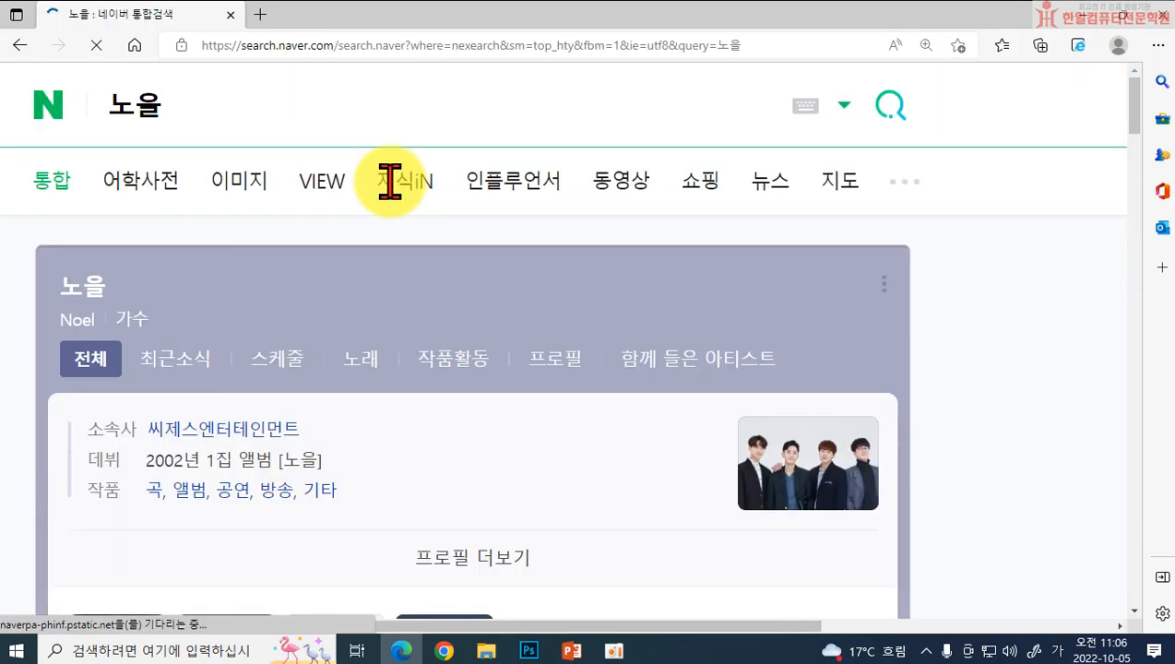
Step: Show the image results for 노을 and copy the enlarged purple-and-orange evening sky photo
click(234, 192)
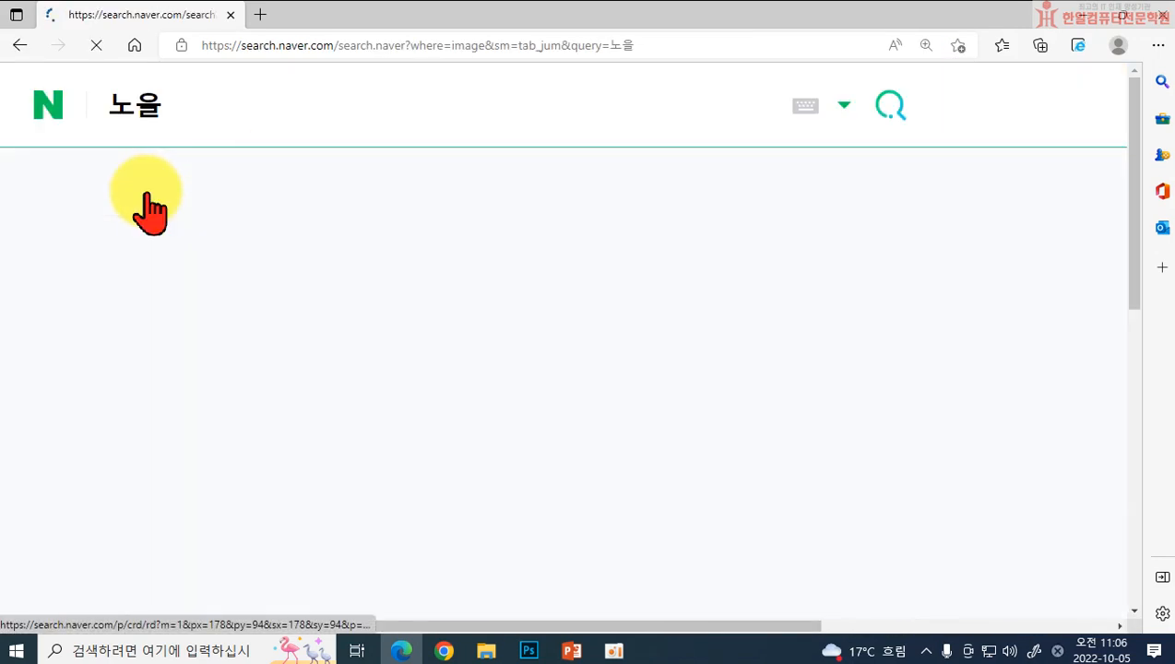
scroll(738, 314, down, 2)
scroll(738, 311, down, 3)
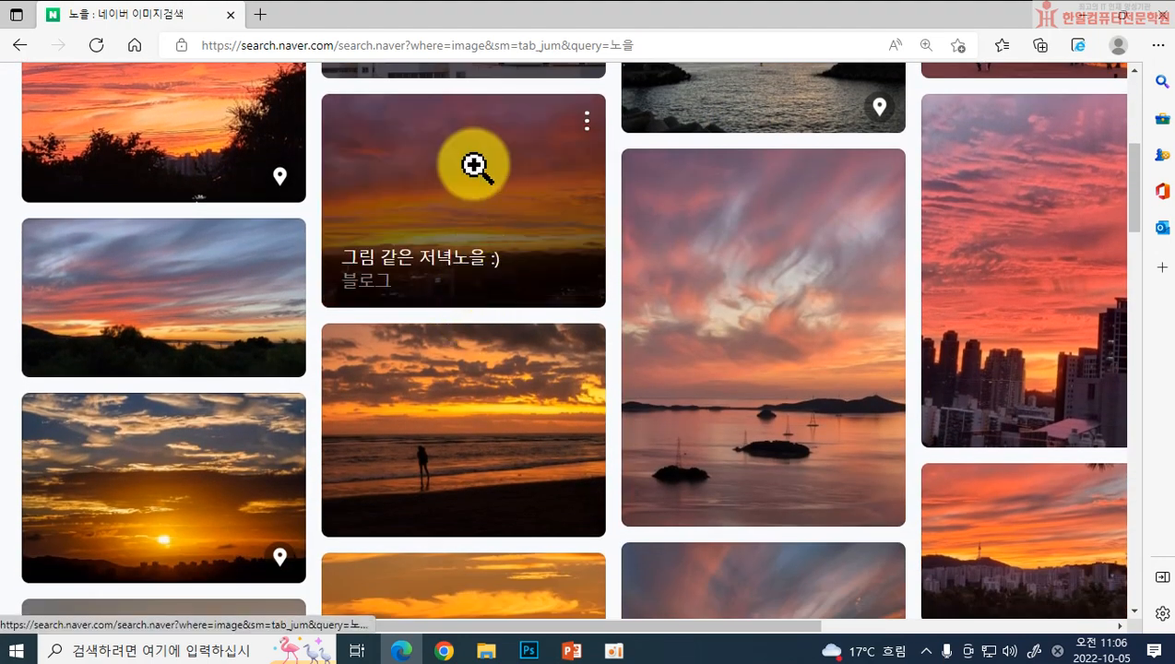
click(475, 166)
right_click(953, 260)
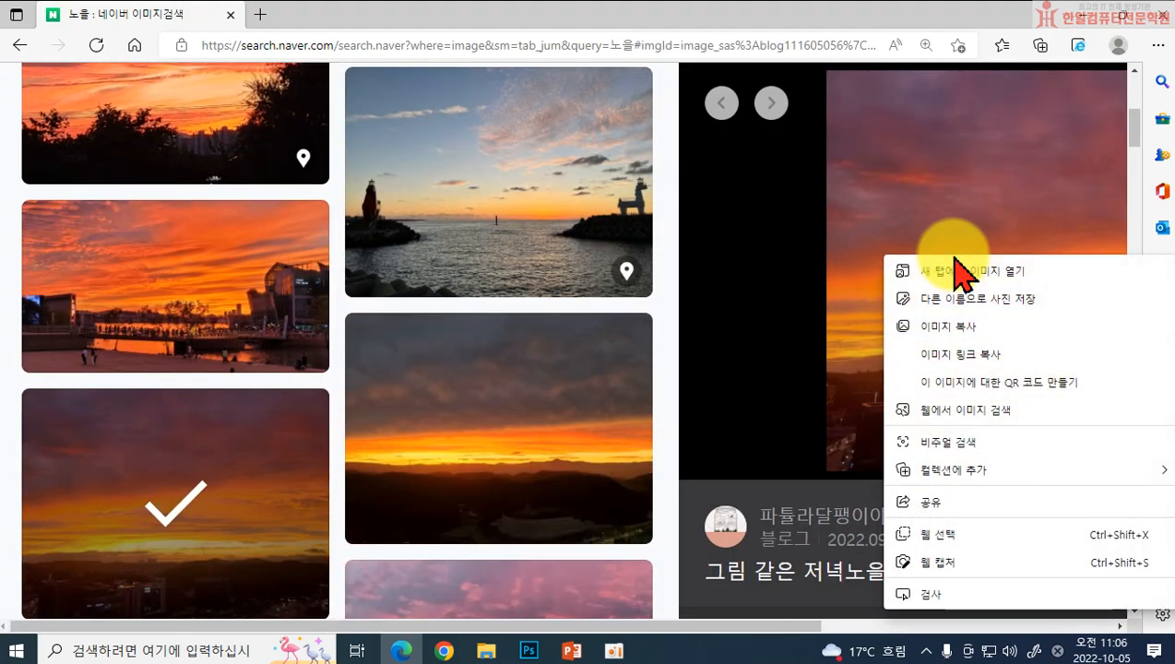
click(954, 327)
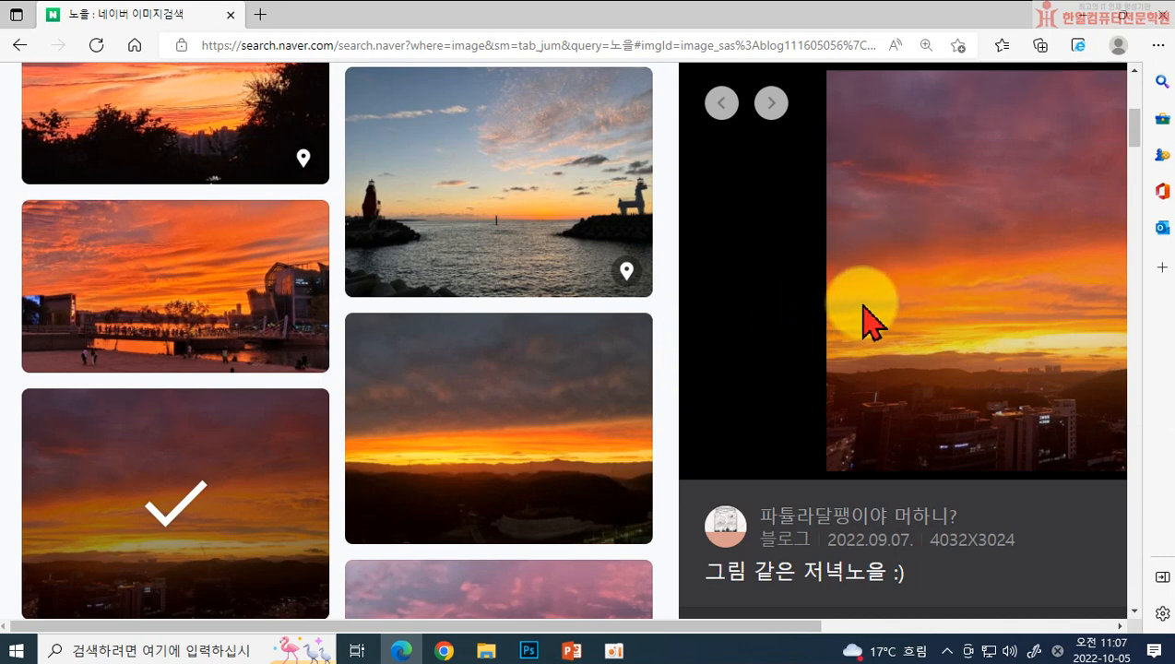
scroll(922, 319, up, 1)
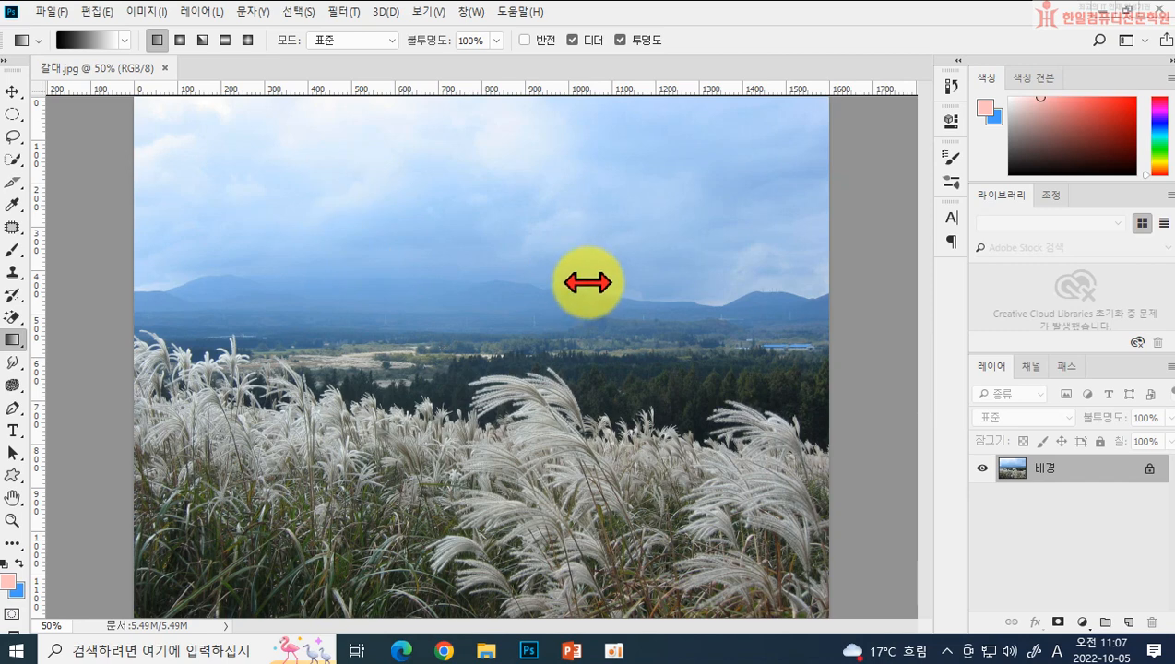
Step: Open Edge again and run a Naver search for 노을
click(403, 648)
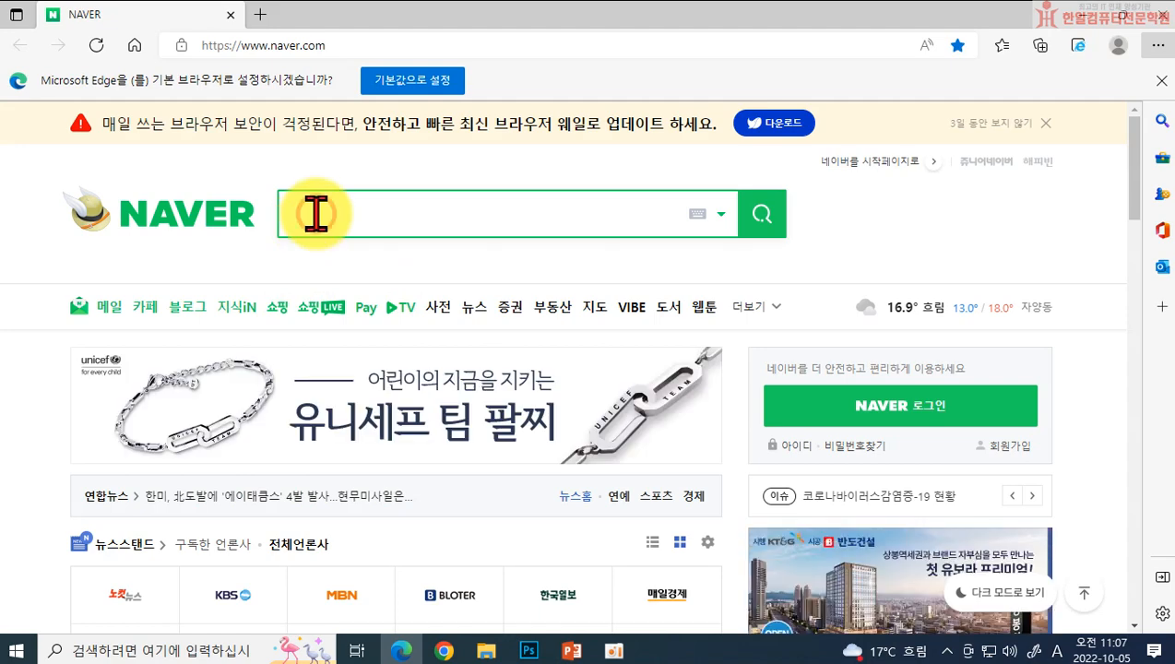
text(s)
key(BackSpace)
key(Hangul)
text(ㅗ을)
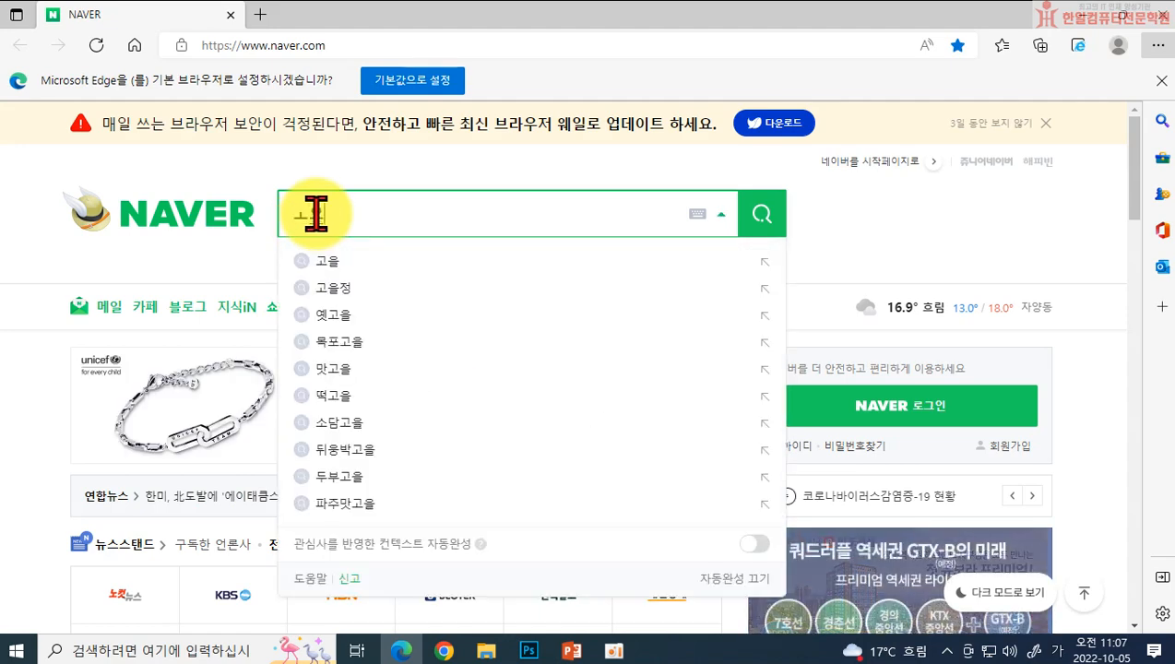
key(BackSpace)
key(BackSpace)
key(BackSpace)
key(BackSpace)
text(노을)
key(Return)
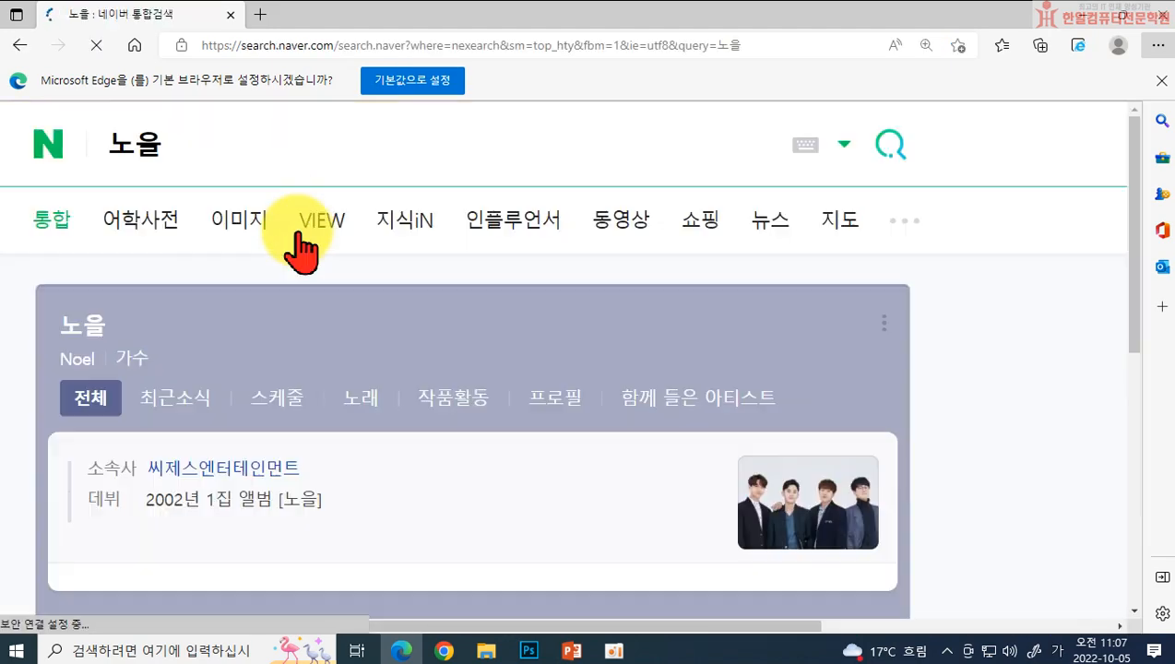
Step: Show the 노을 image results and copy the enlarged sunset photo with the dark city below
click(262, 238)
scroll(702, 420, down, 4)
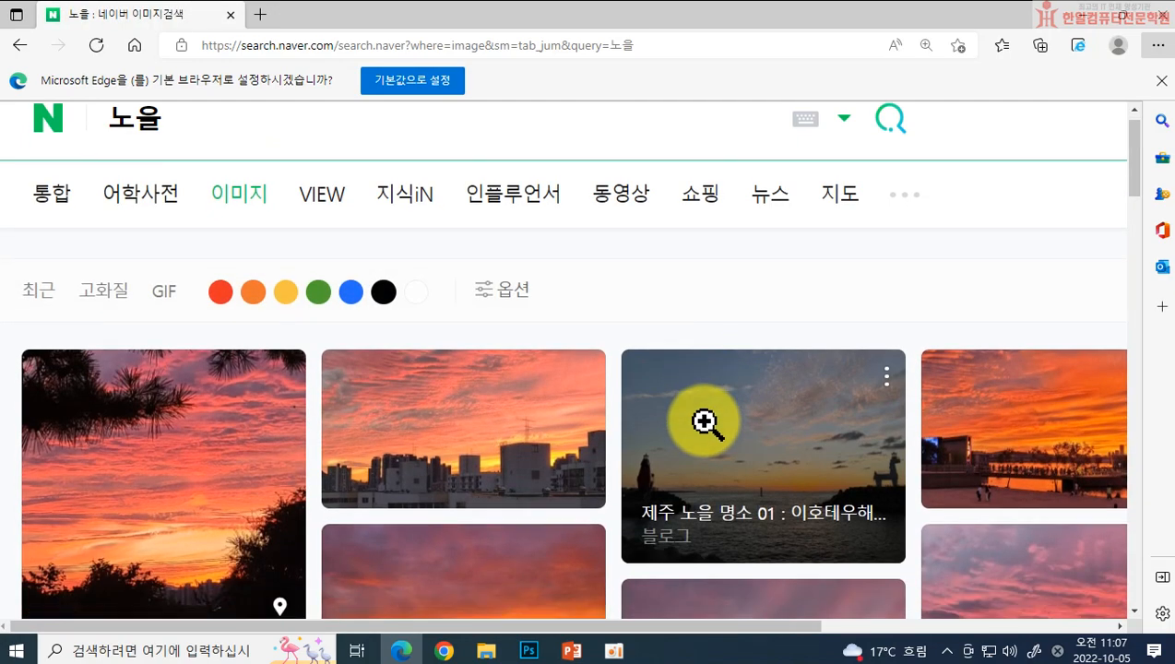
click(503, 343)
right_click(920, 295)
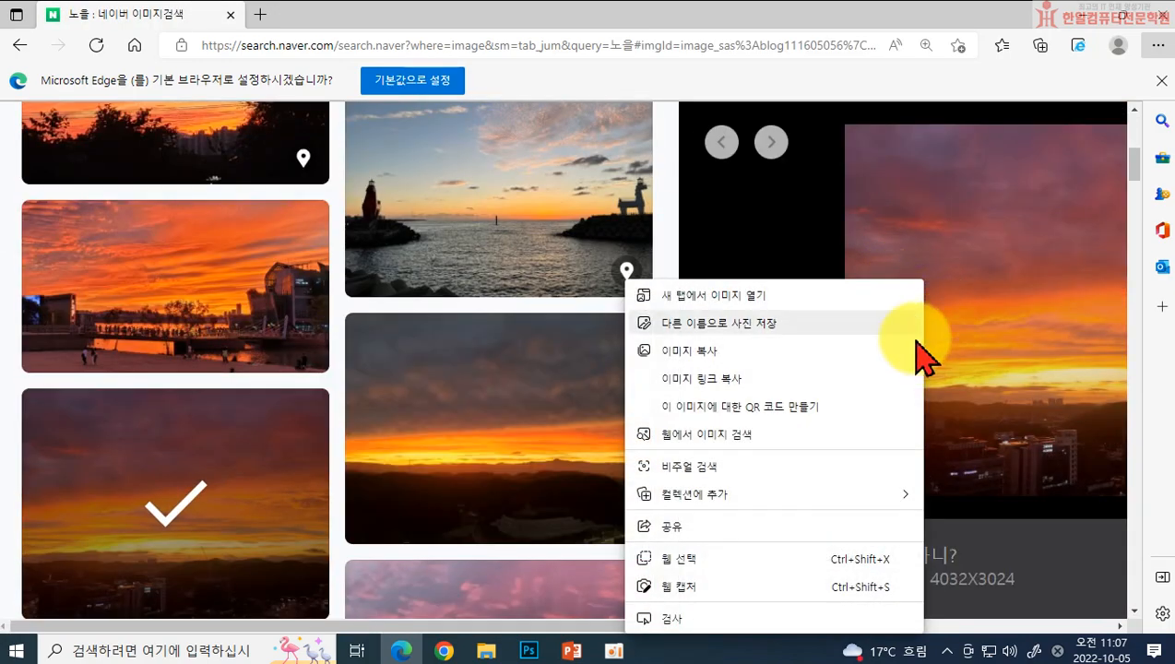
click(773, 355)
Step: Paste the sunset into 갈대.jpg in Photoshop and transform it to 234.26% width and 195.31% height, covering the full width from the top edge
click(528, 650)
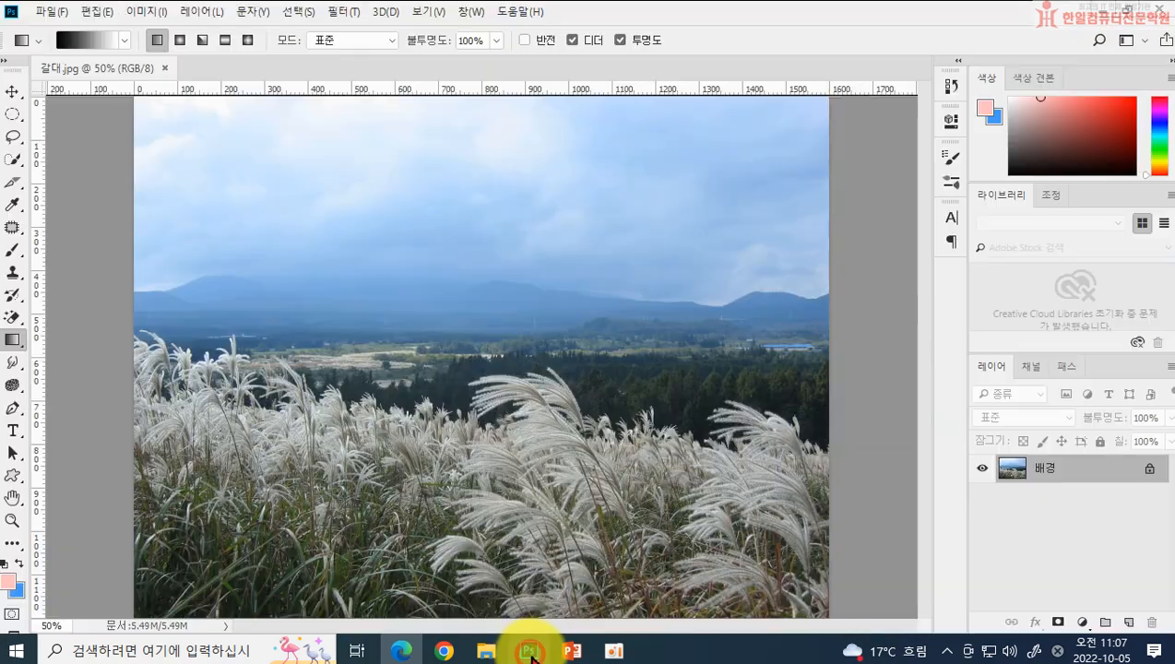
key(ctrl+v)
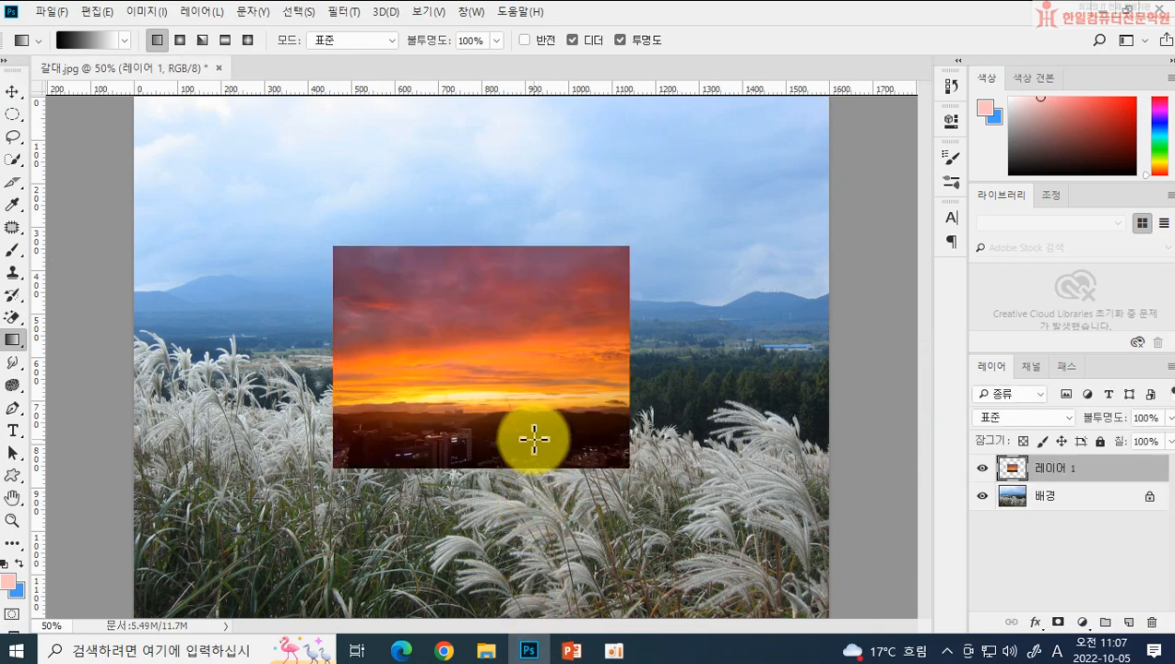
key(ctrl+t)
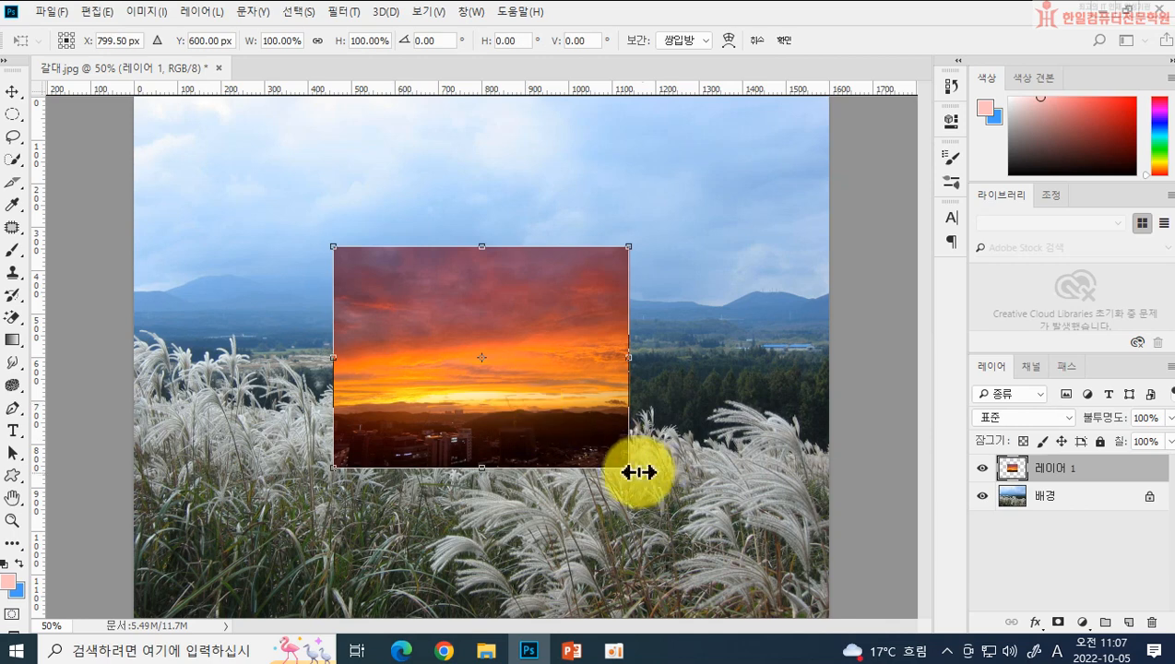
drag(633, 471, 851, 600)
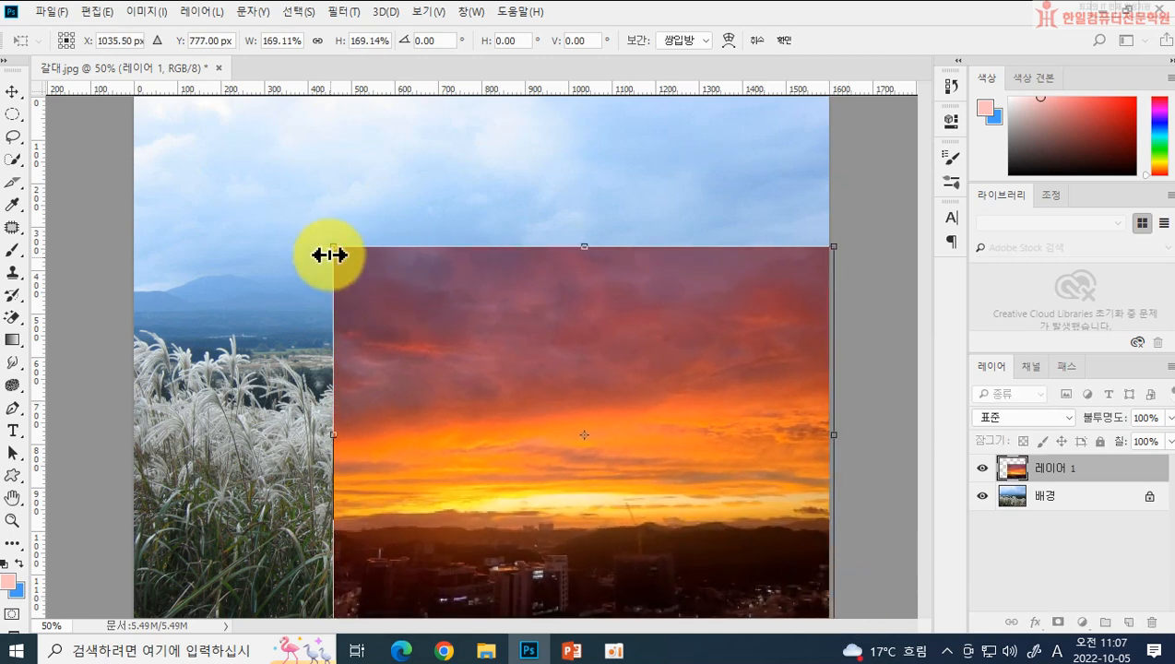
drag(330, 249, 254, 190)
drag(377, 304, 256, 209)
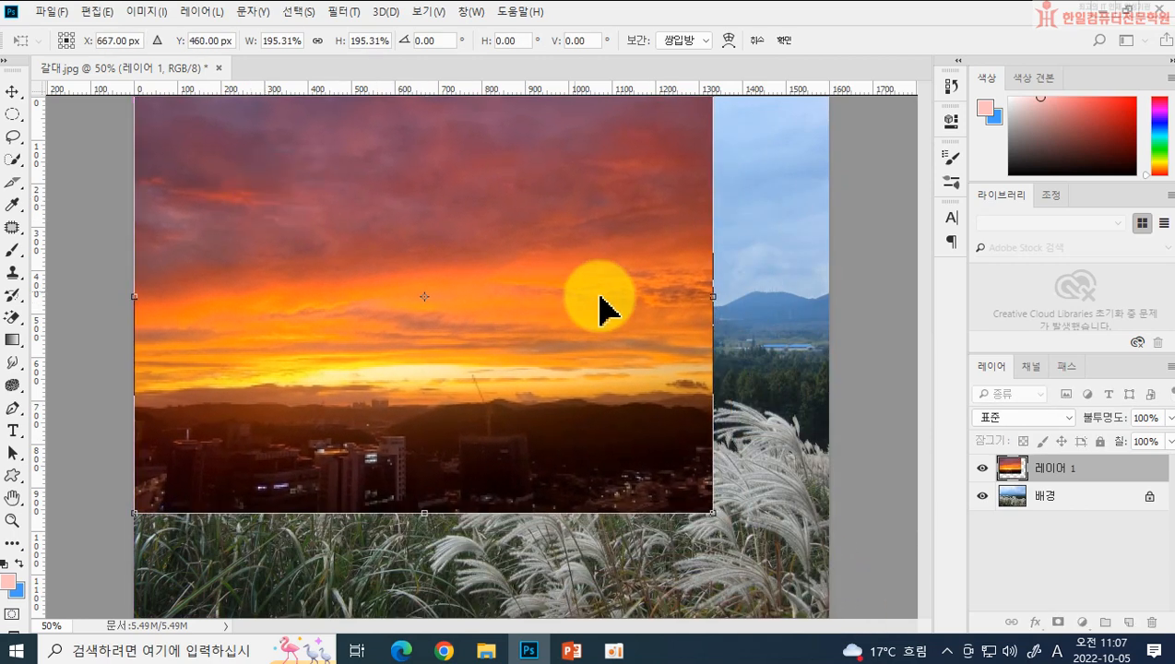
drag(717, 296, 828, 317)
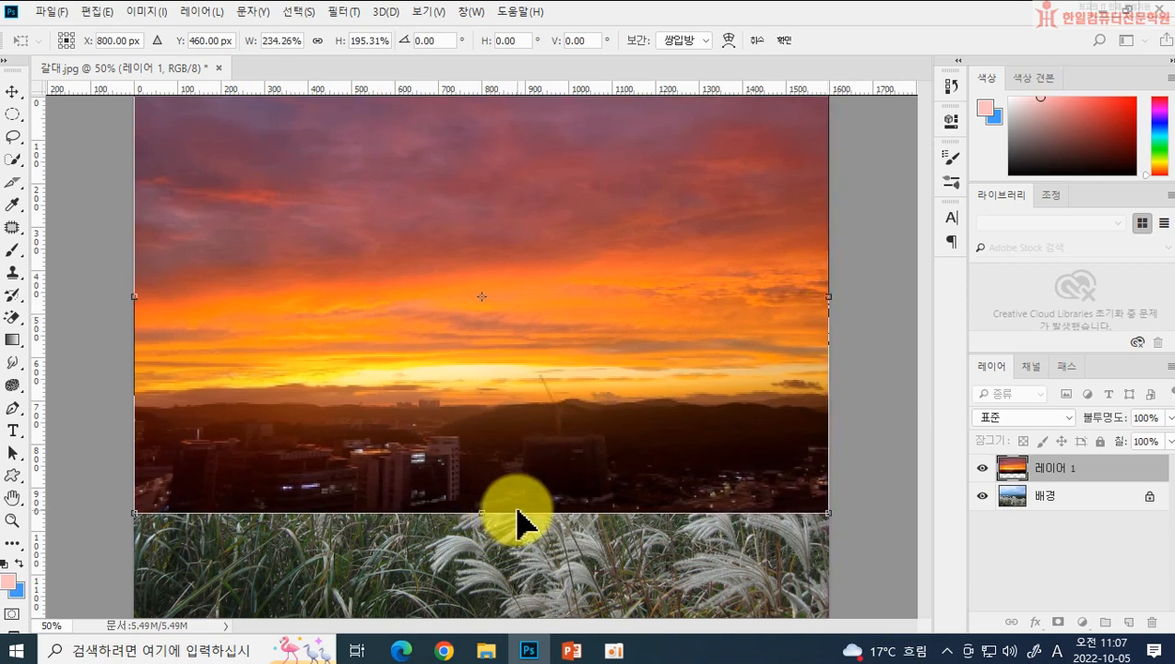
key(Return)
Step: Add a layer mask to 레이어 1 and draw upward black-to-white gradients from the reeds to just above the horizon
key(g)
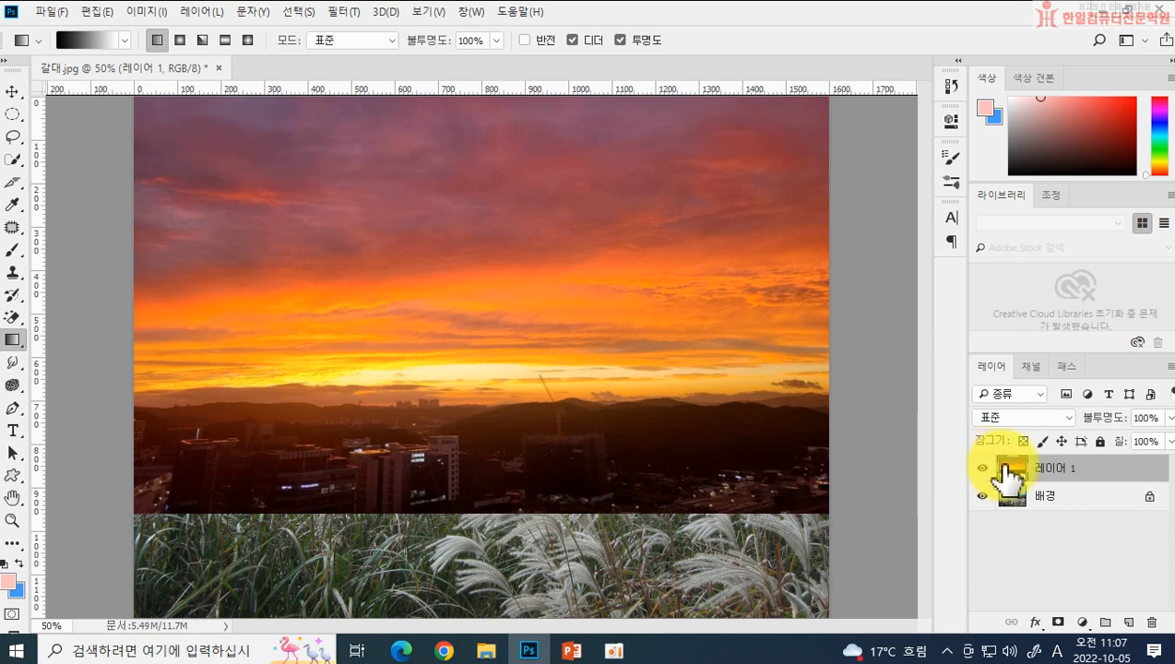
click(1058, 623)
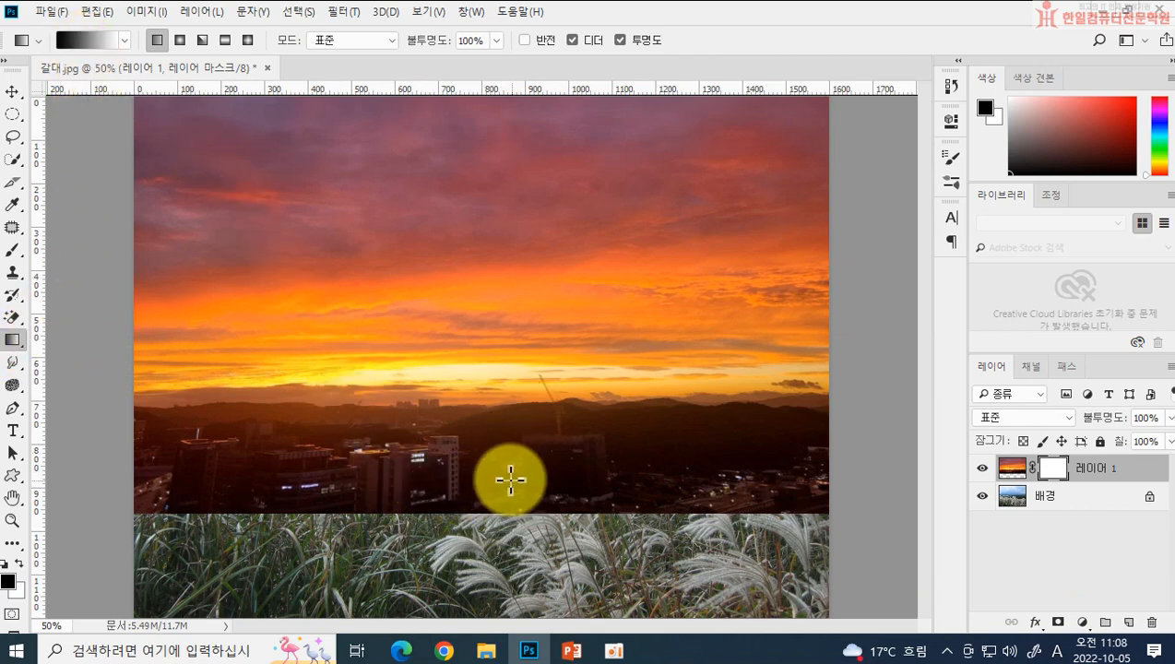
drag(507, 474, 512, 320)
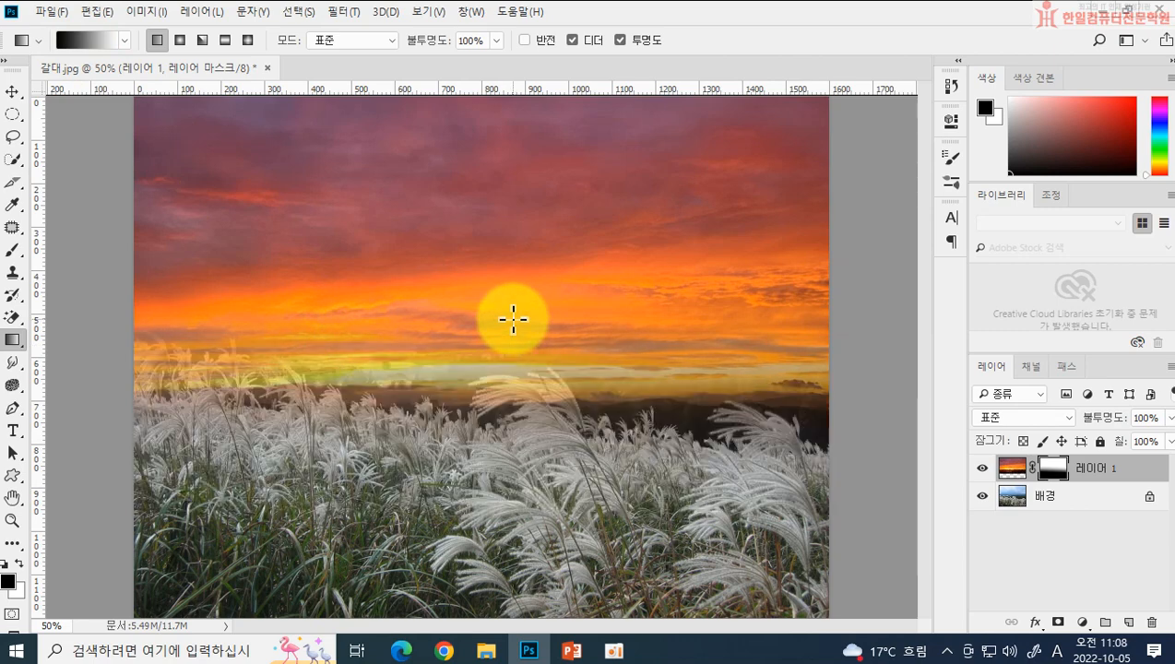
drag(506, 454, 519, 321)
drag(506, 454, 522, 280)
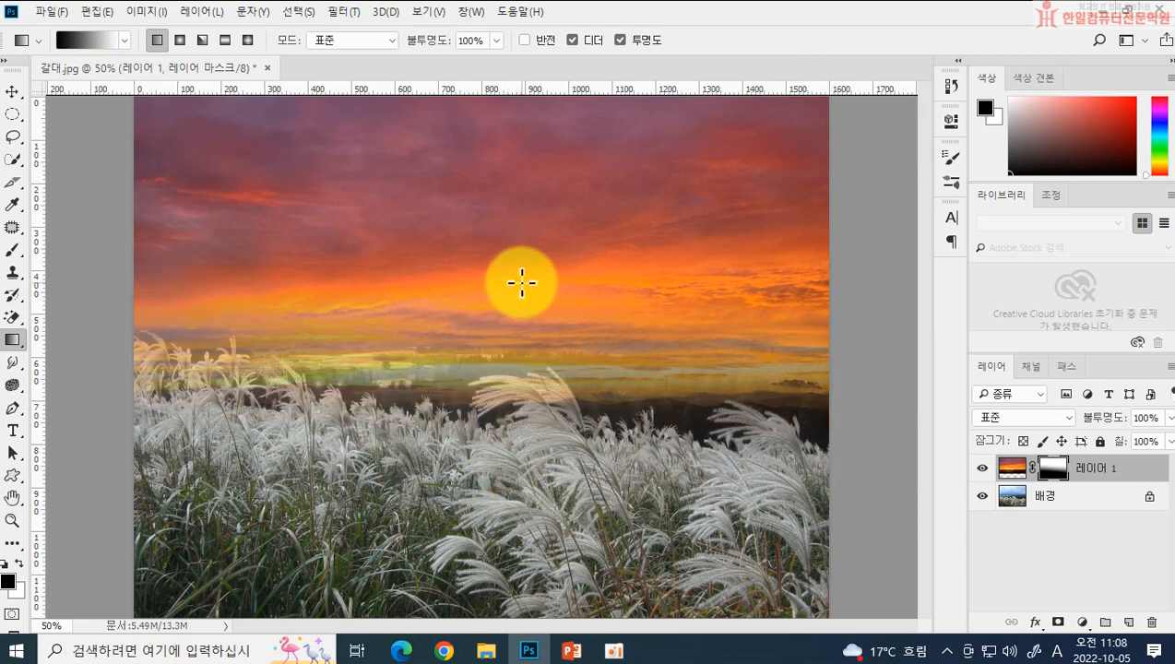
drag(492, 452, 491, 360)
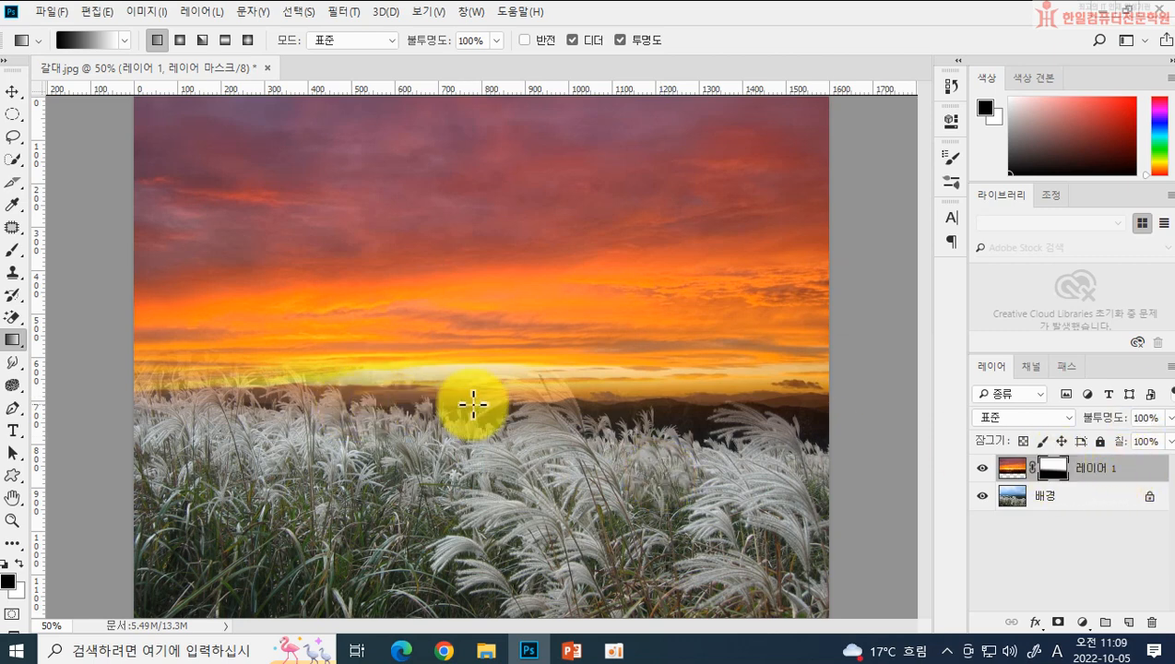
Step: Enlarge the Brush to 600 px and paint black on the 레이어 1 mask over the reeds and the left part of the sky
click(13, 250)
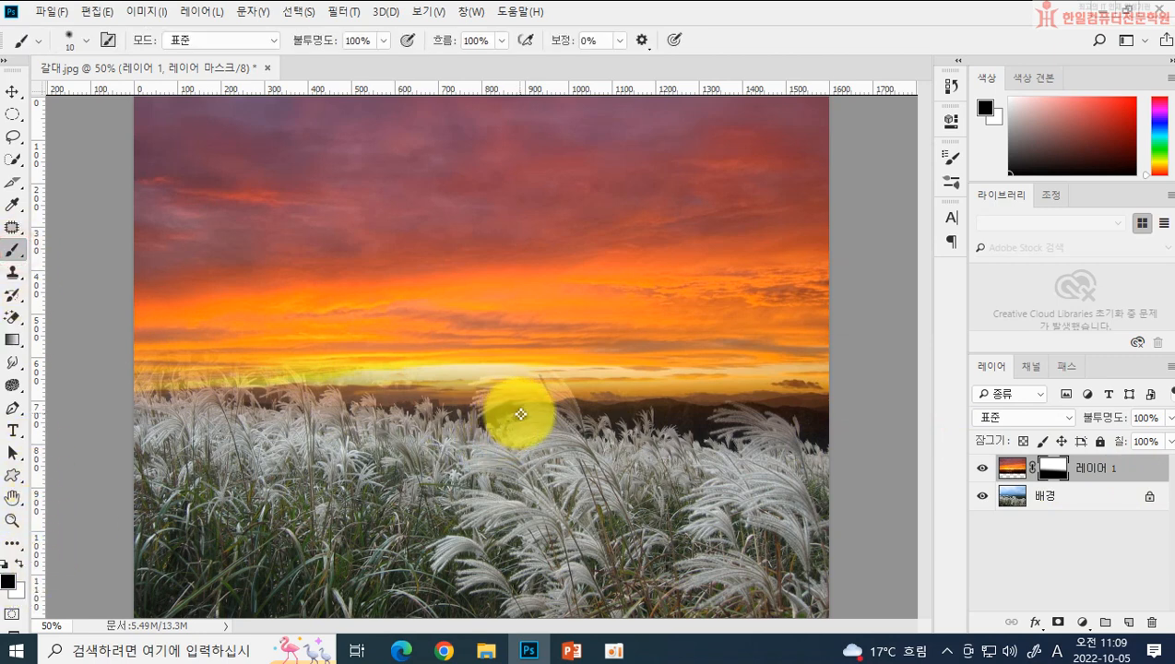
key(bracketright)
key(bracketright)
key(bracketright)
key(bracketright)
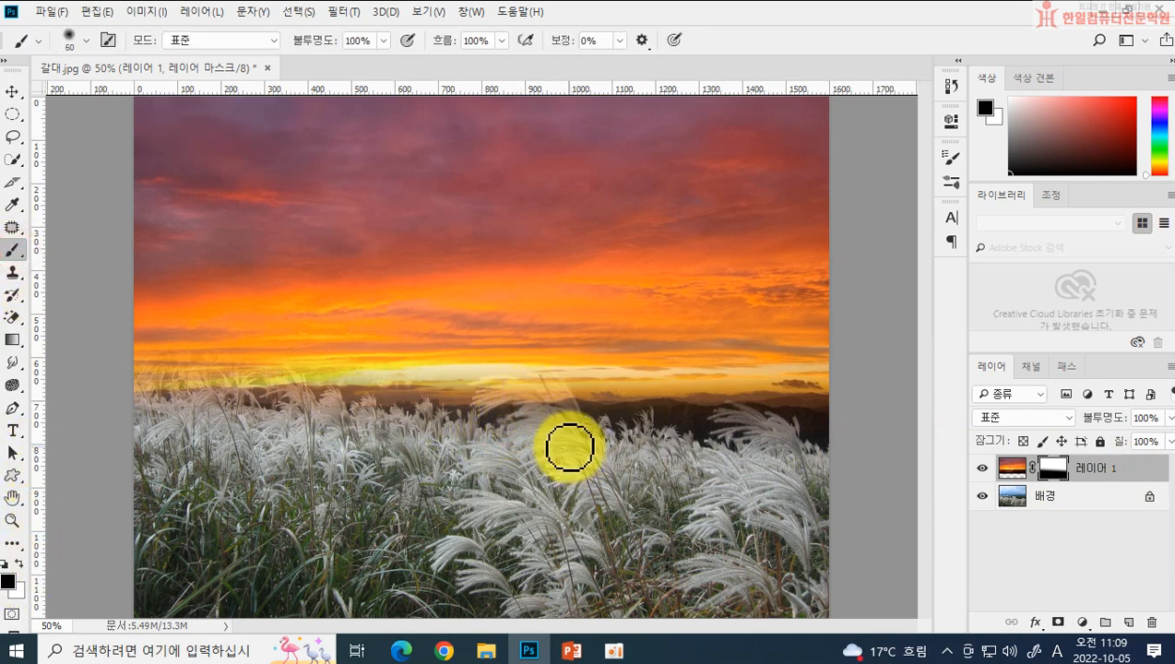
key(bracketright)
key(bracketright)
key(bracketright)
key(bracketright)
key(bracketright)
key(bracketright)
key(bracketright)
key(bracketright)
key(bracketright)
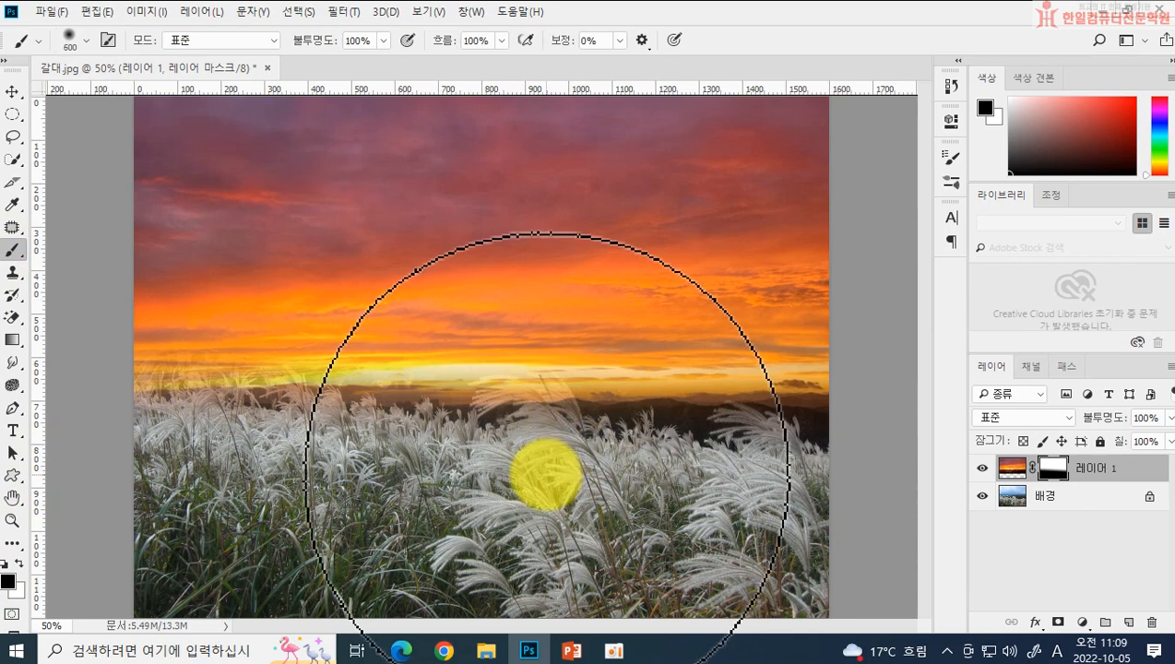
mouse_move(462, 447)
mouse_down()
mouse_move(305, 487)
mouse_move(231, 472)
mouse_move(165, 438)
mouse_up()
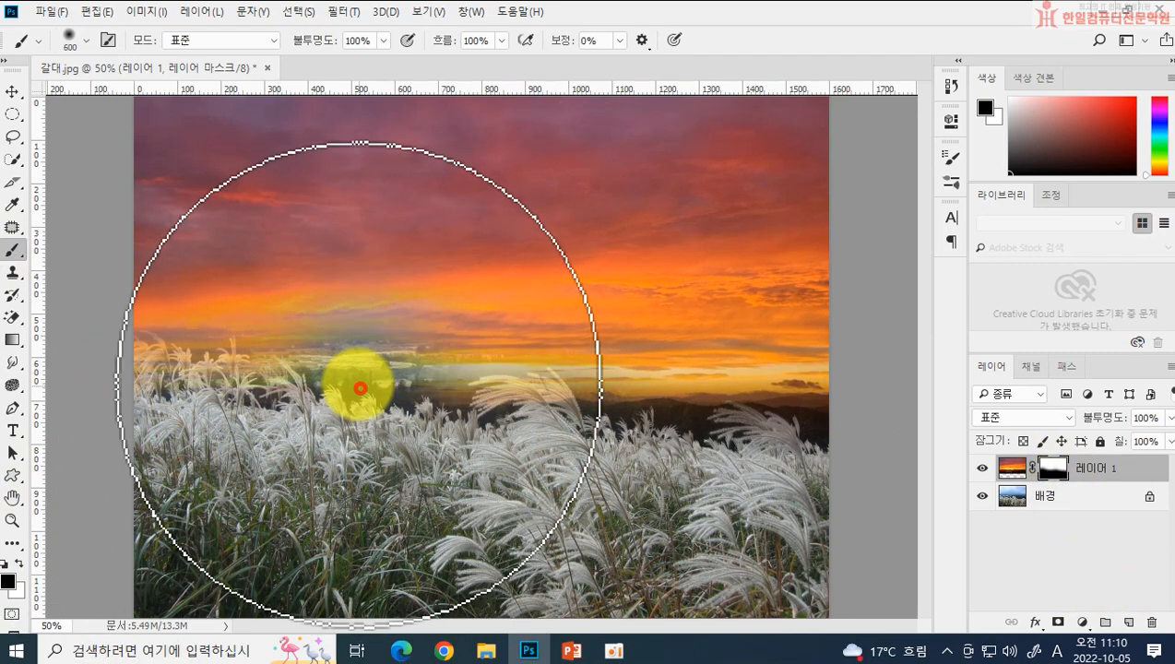
drag(354, 388, 350, 372)
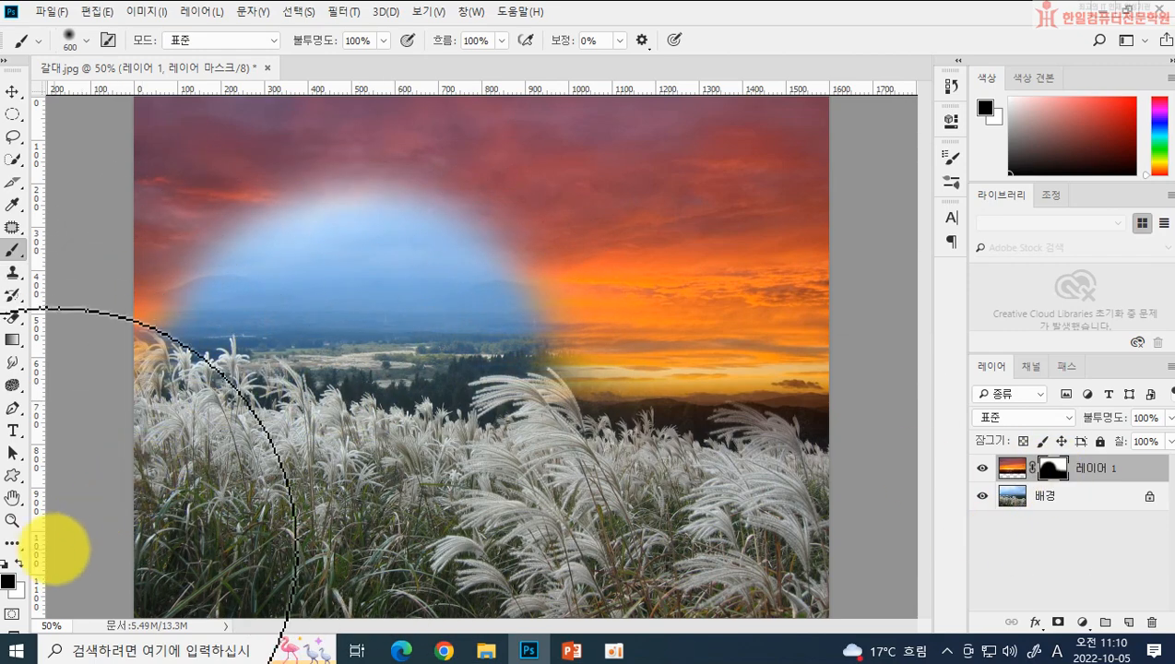
Step: Swap the brush color to white, paint the sunset back over the revealed blue sky, and reduce the brush to 250 px
click(17, 562)
mouse_move(444, 186)
mouse_down()
mouse_move(379, 228)
mouse_move(248, 213)
mouse_move(226, 226)
mouse_move(228, 246)
mouse_move(556, 246)
mouse_up()
key(bracketleft)
key(bracketleft)
key(bracketleft)
key(bracketleft)
key(bracketleft)
key(bracketleft)
key(bracketleft)
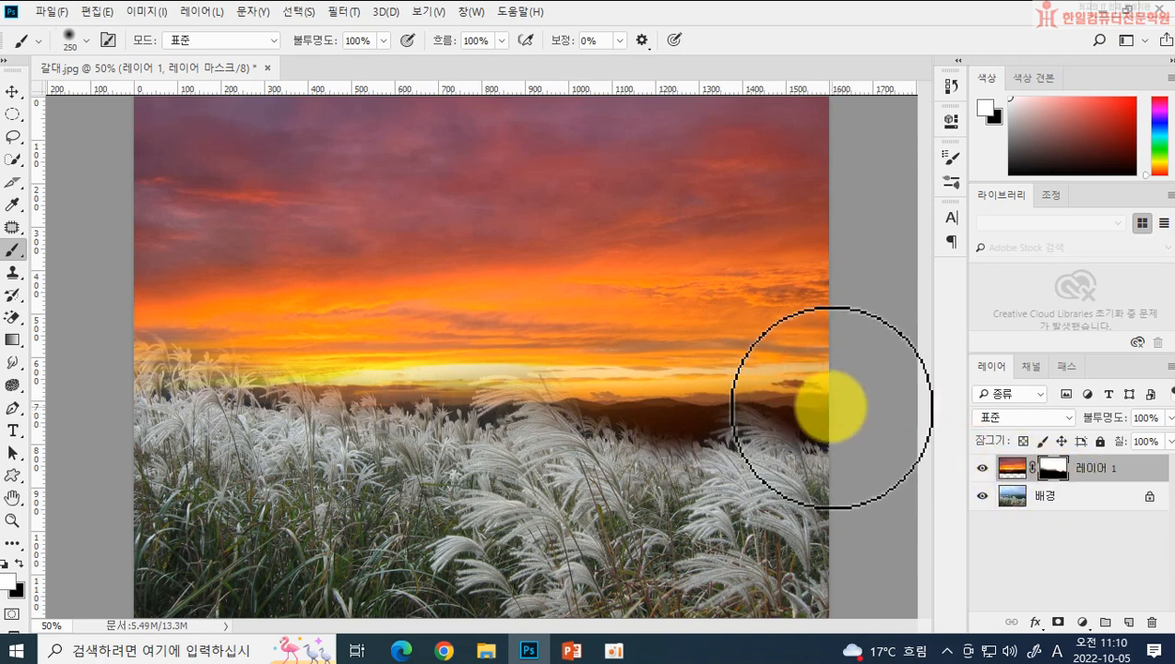
Step: Reduce the brush to 90 px and paint a short white stroke on the mask over the reeds near the image's right edge
key(bracketleft)
key(bracketleft)
key(bracketleft)
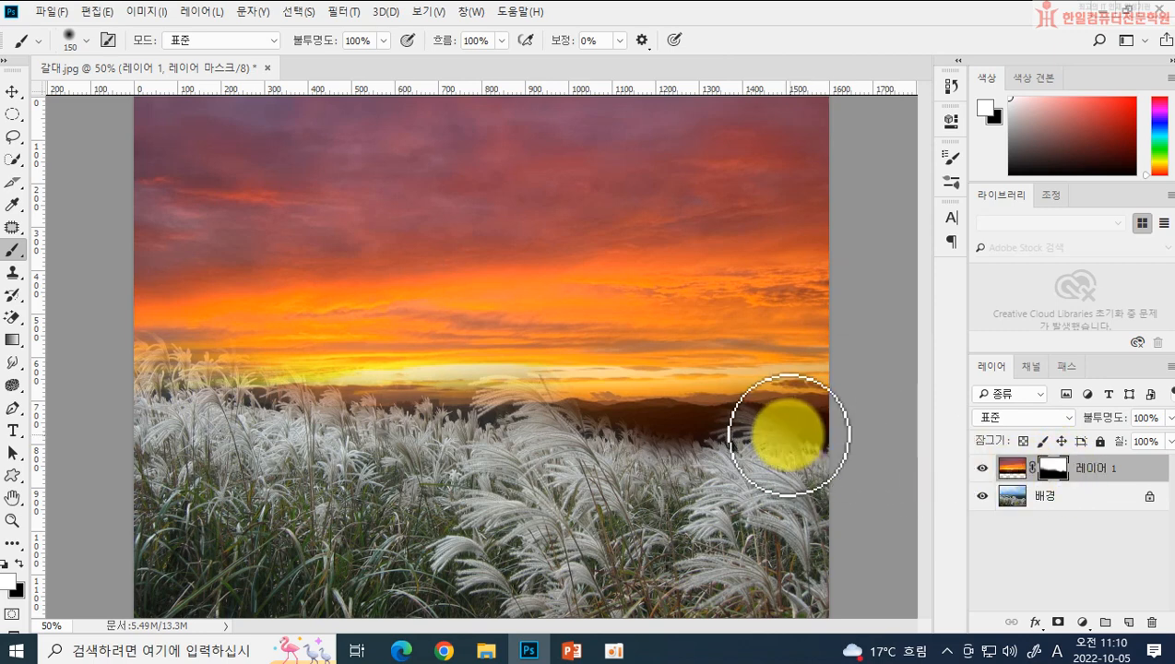
key(bracketleft)
key(bracketleft)
key(bracketleft)
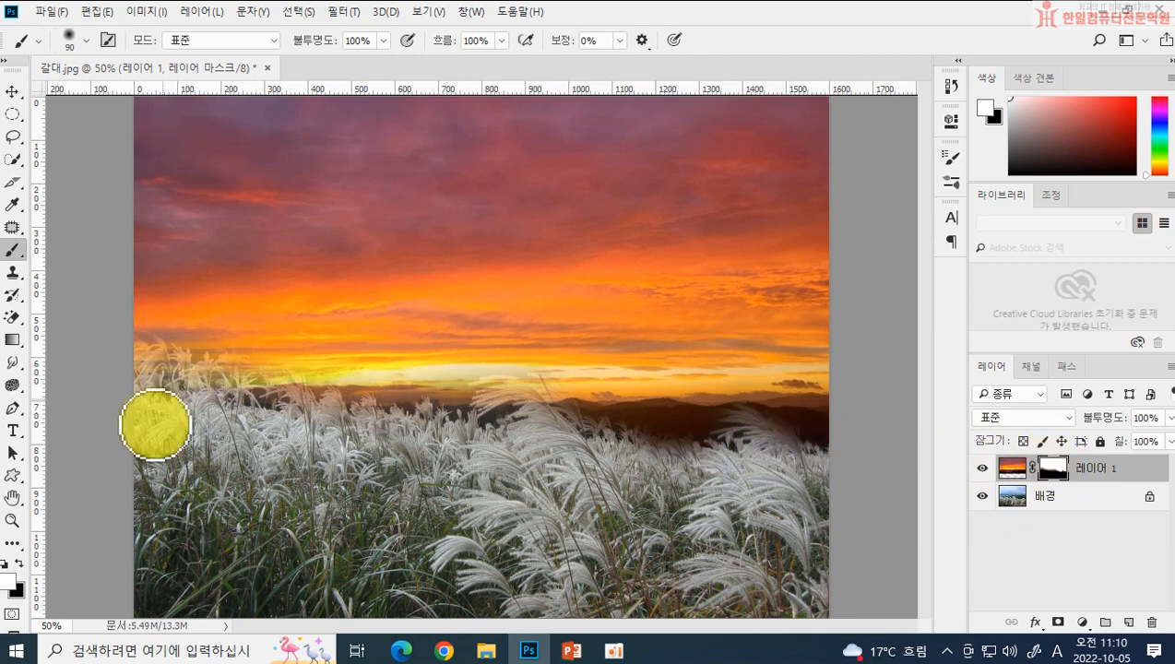
drag(779, 471, 779, 447)
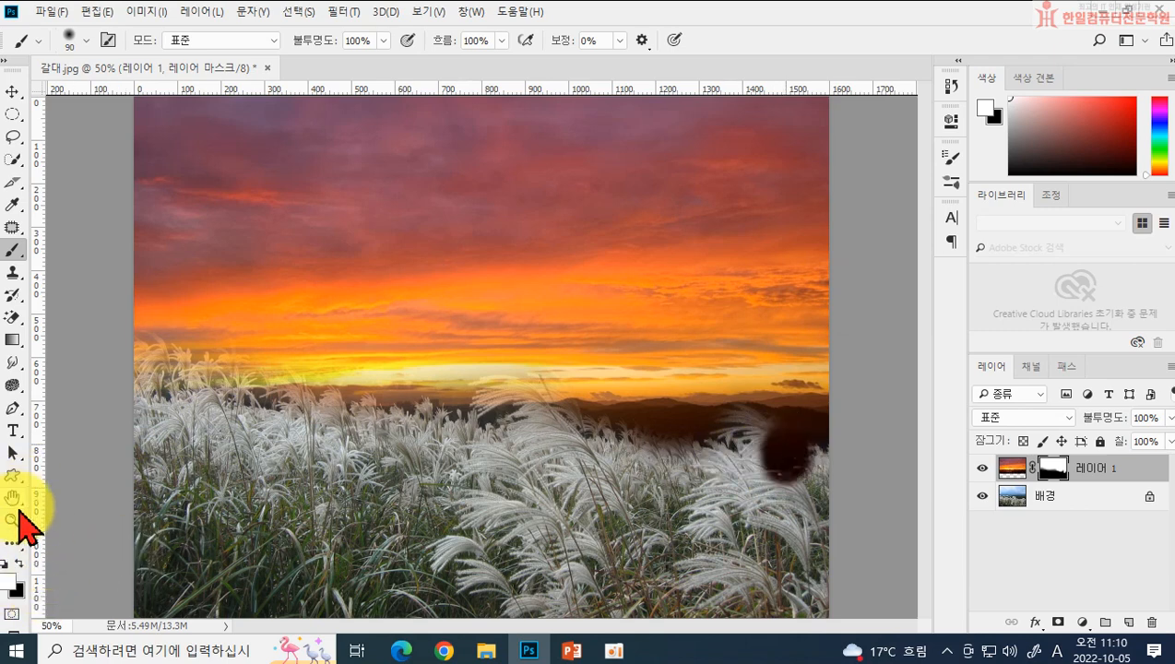
Step: Swap to black, cover the dark spot on the mask near the right edge, and reveal the nearby reed plumes with a 60 px Brush
click(20, 583)
drag(775, 475, 787, 481)
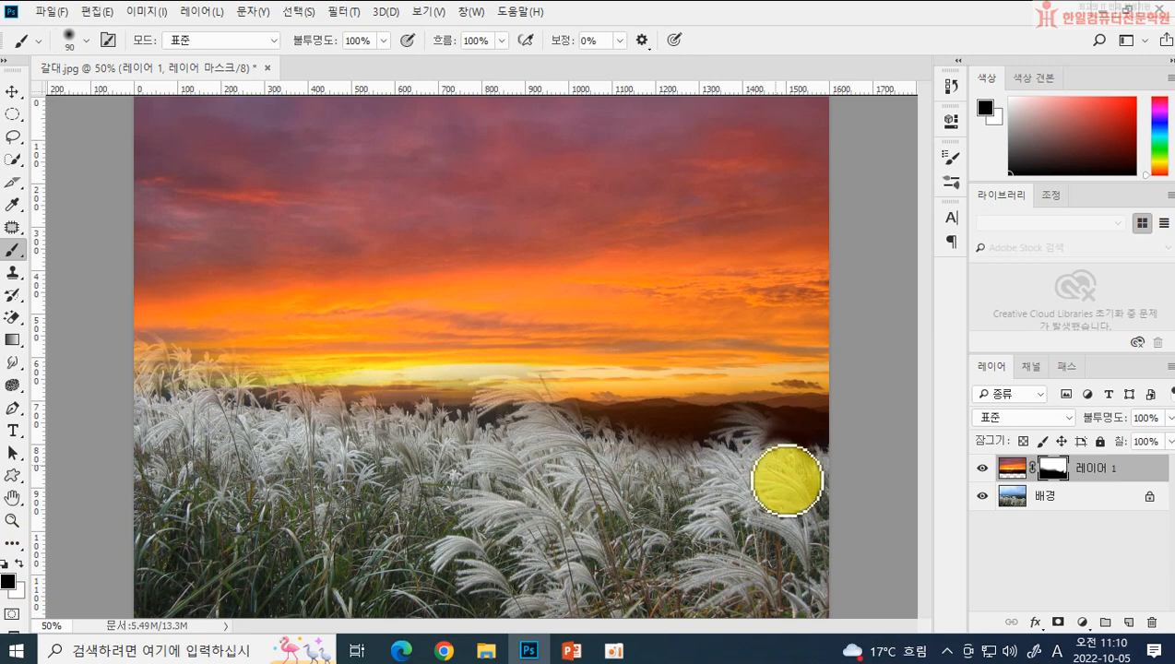
key(bracketleft)
key(bracketleft)
key(bracketleft)
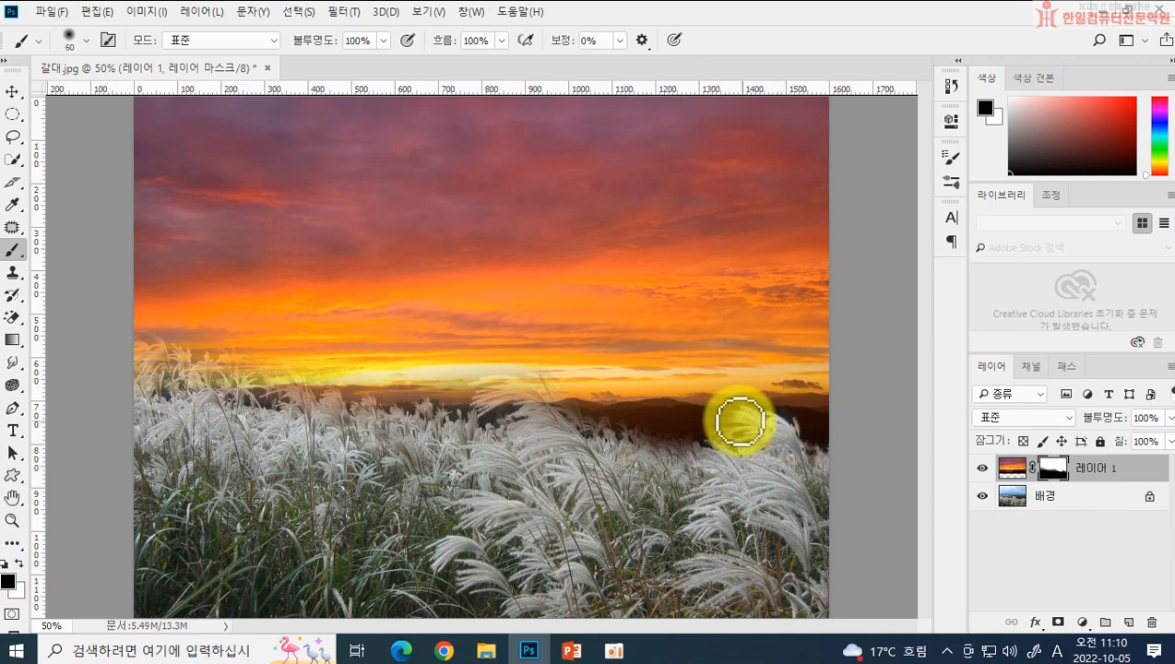
mouse_move(741, 422)
mouse_down()
mouse_move(802, 456)
mouse_move(795, 439)
mouse_move(824, 460)
mouse_up()
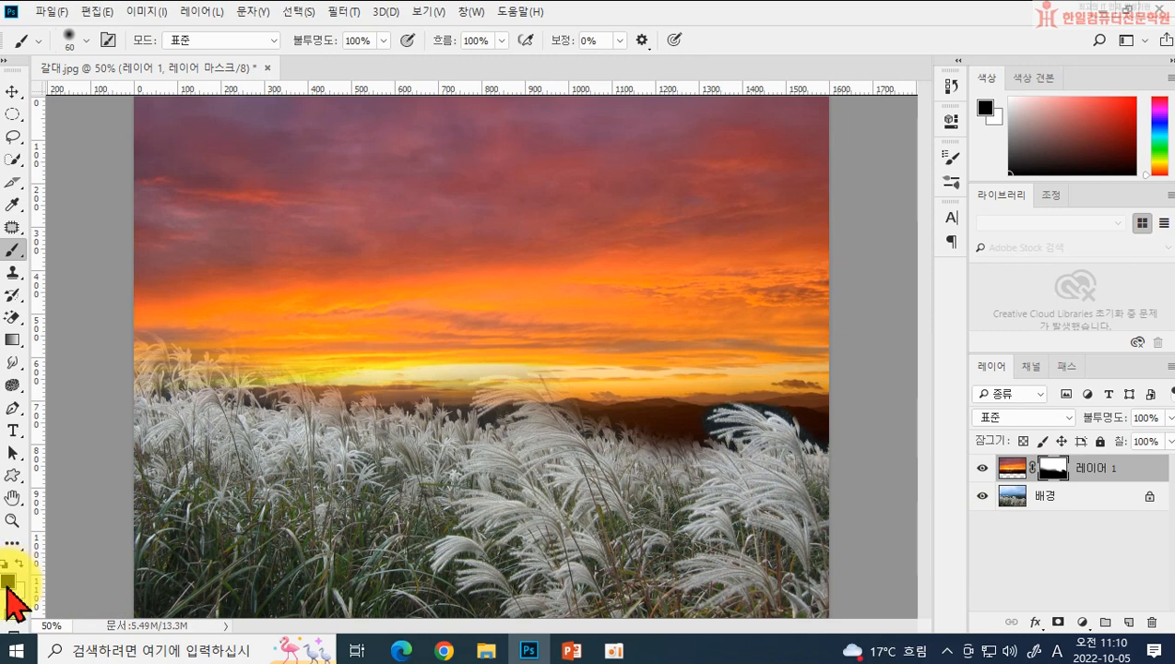
Step: Paint black on the 레이어 1 mask over the tall central reed plume and the neighbouring reed tops along the horizon
mouse_move(541, 447)
mouse_down()
mouse_move(568, 419)
mouse_move(584, 454)
mouse_move(565, 412)
mouse_move(489, 393)
mouse_move(524, 403)
mouse_up()
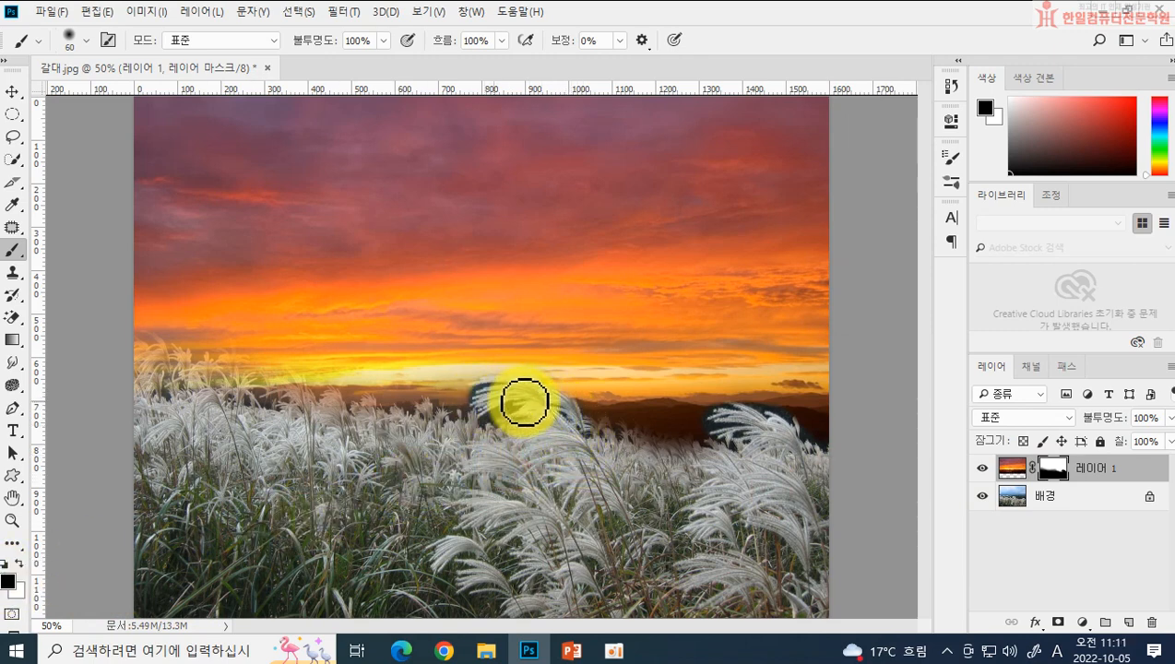
click(1054, 470)
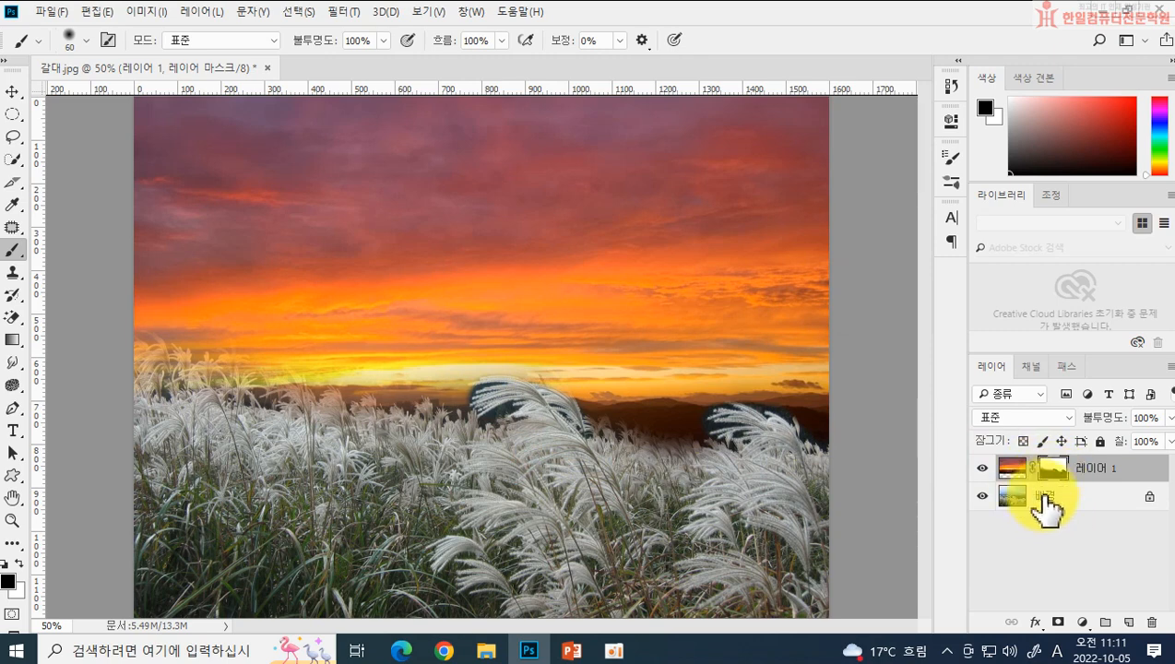
mouse_move(574, 416)
mouse_down()
mouse_move(563, 387)
mouse_move(520, 383)
mouse_move(604, 445)
mouse_move(616, 432)
mouse_move(669, 446)
mouse_move(677, 433)
mouse_move(703, 451)
mouse_move(628, 429)
mouse_move(642, 414)
mouse_move(543, 401)
mouse_move(559, 411)
mouse_move(517, 367)
mouse_move(517, 349)
mouse_move(427, 413)
mouse_up()
Step: Swap the brush color to white and paint the sunset back around the central plume with the Brush reduced to 20 px and 9 px
key(bracketleft)
key(bracketleft)
key(bracketleft)
key(bracketright)
key(bracketright)
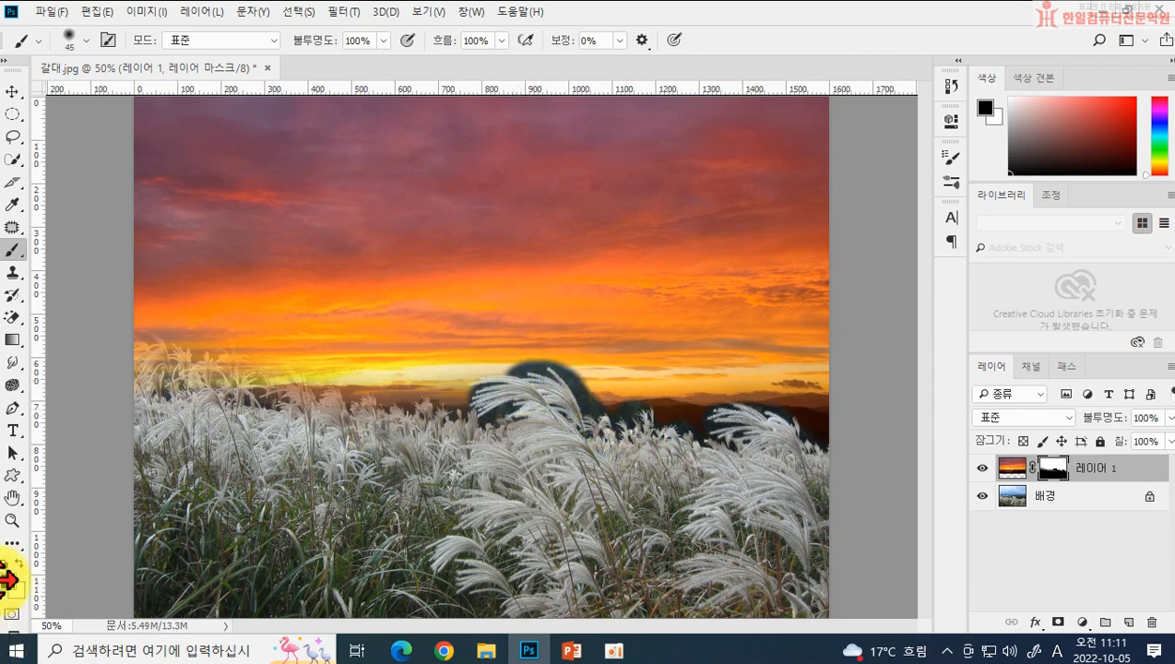
key(bracketleft)
key(bracketleft)
key(bracketleft)
key(bracketleft)
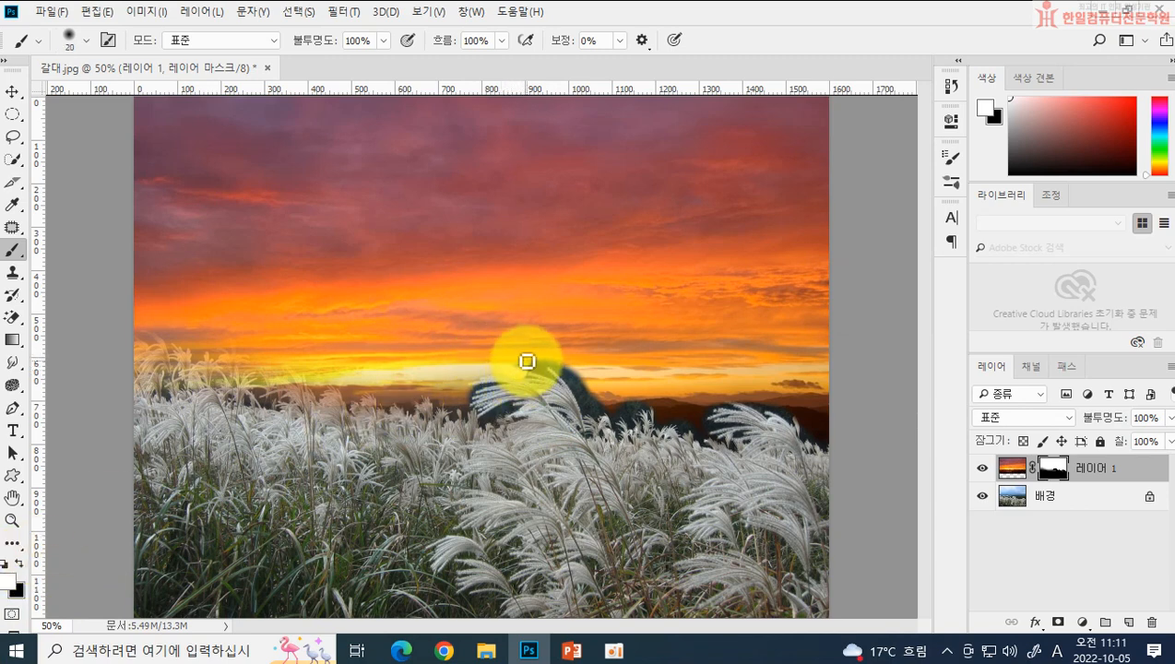
mouse_move(528, 370)
mouse_down()
mouse_move(588, 392)
mouse_move(557, 356)
mouse_move(588, 402)
mouse_move(587, 383)
mouse_move(602, 414)
mouse_move(566, 372)
mouse_move(586, 414)
mouse_move(551, 358)
mouse_move(504, 359)
mouse_move(515, 367)
mouse_move(462, 367)
mouse_up()
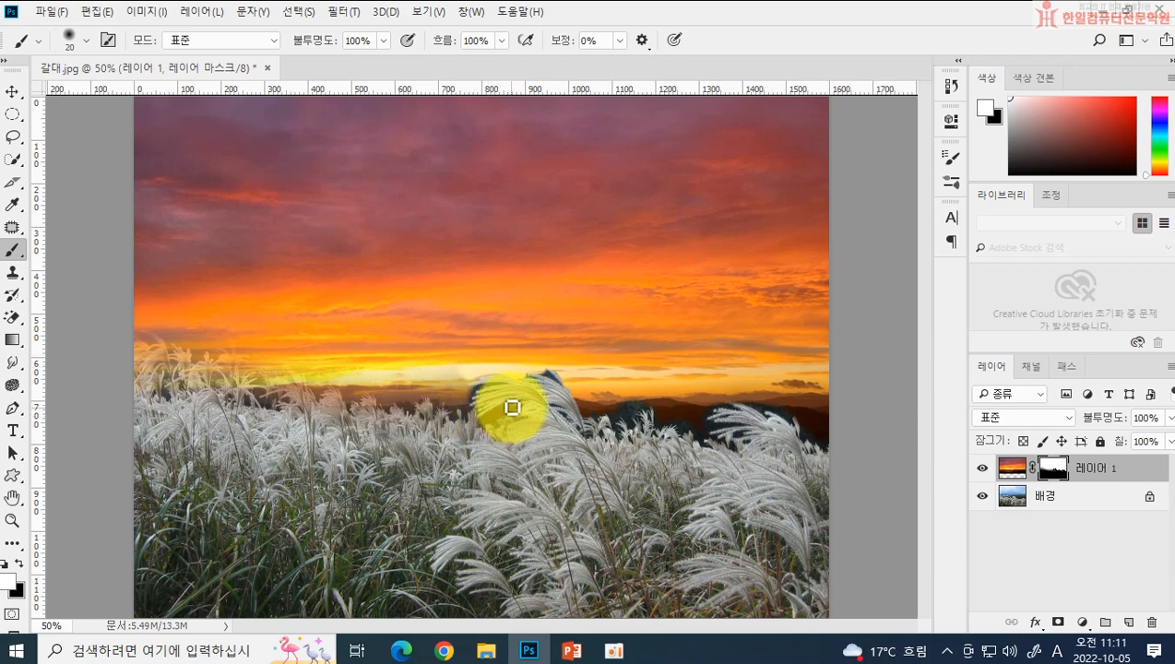
drag(513, 406, 484, 425)
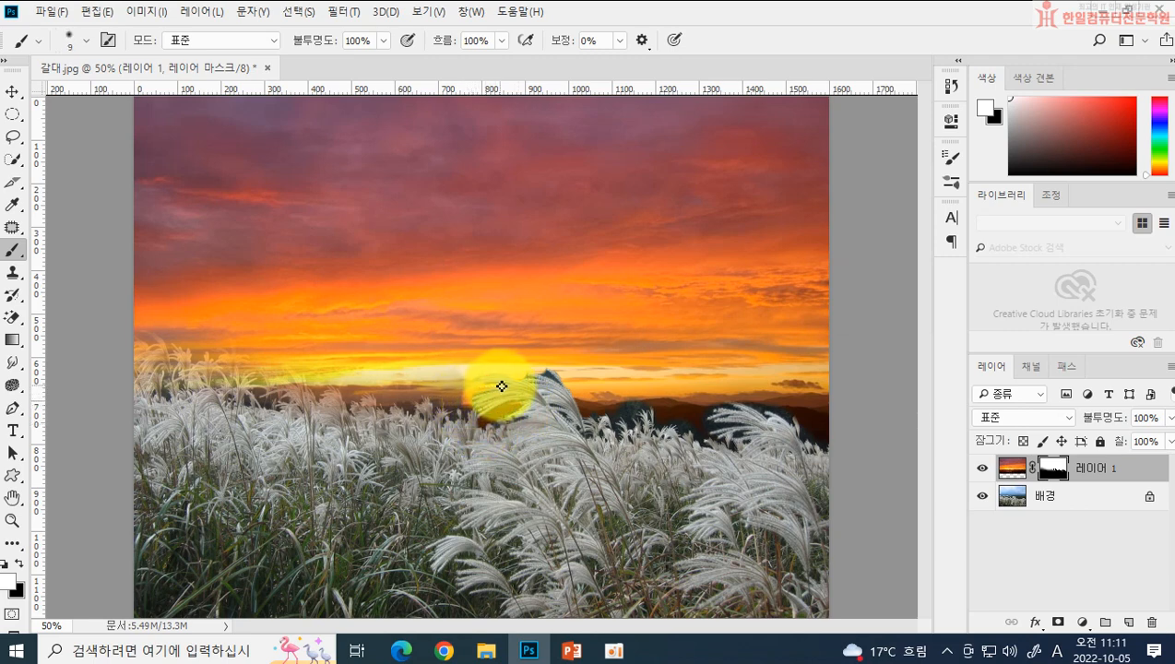
drag(484, 387, 623, 407)
Step: Enlarge the white Brush to 80 px and clean up the horizon sky on the mask just left of the central plume
key(])
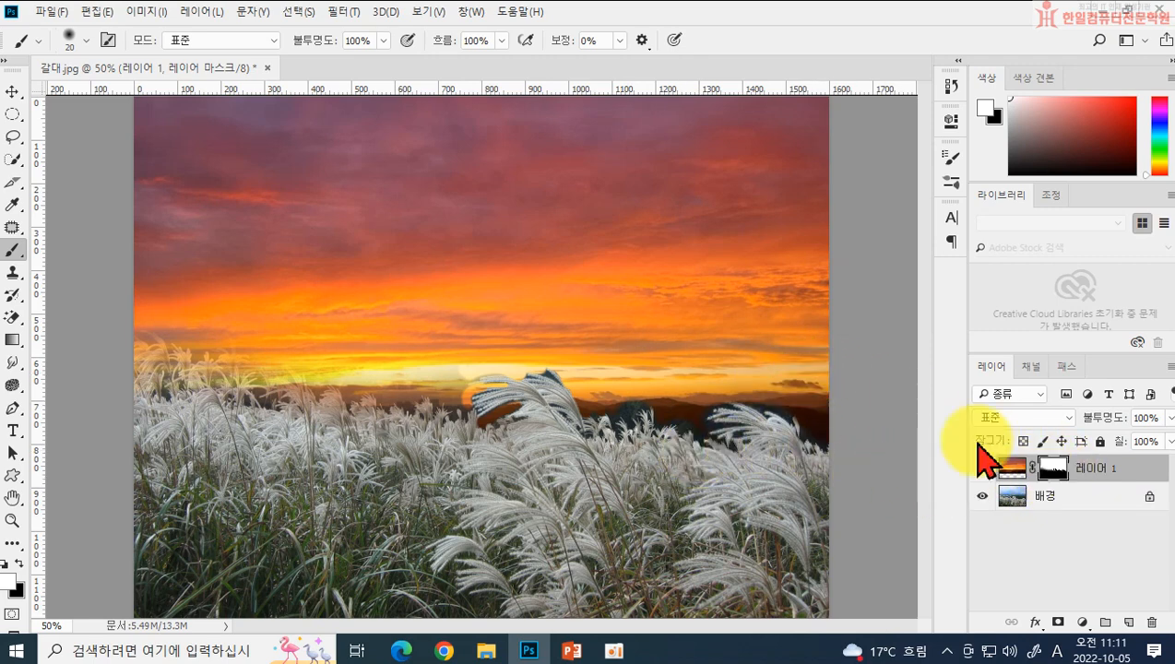
key(bracketleft)
key(bracketright)
key(bracketright)
key(bracketright)
key(bracketright)
key(bracketright)
key(bracketright)
key(bracketright)
key(bracketright)
key(bracketright)
key(bracketright)
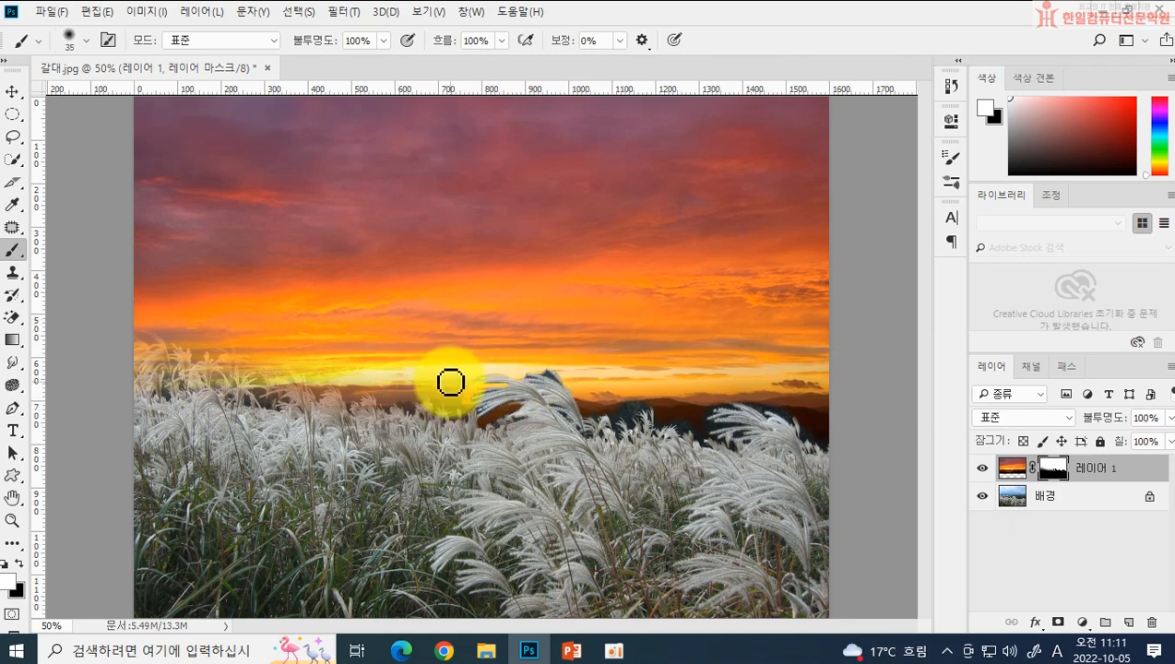
click(460, 388)
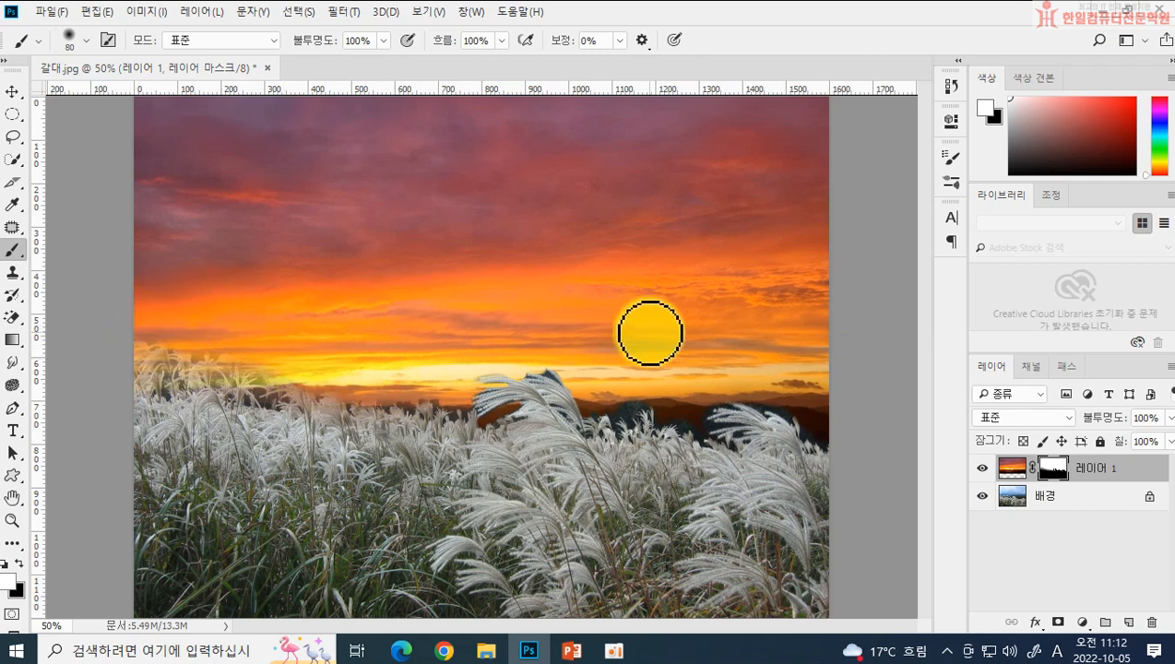
Step: Enlarge the Brush to 300 px, dab white over the sky and hills around the central plume, and reduce the brush to 150 px
key(bracketleft)
key(bracketleft)
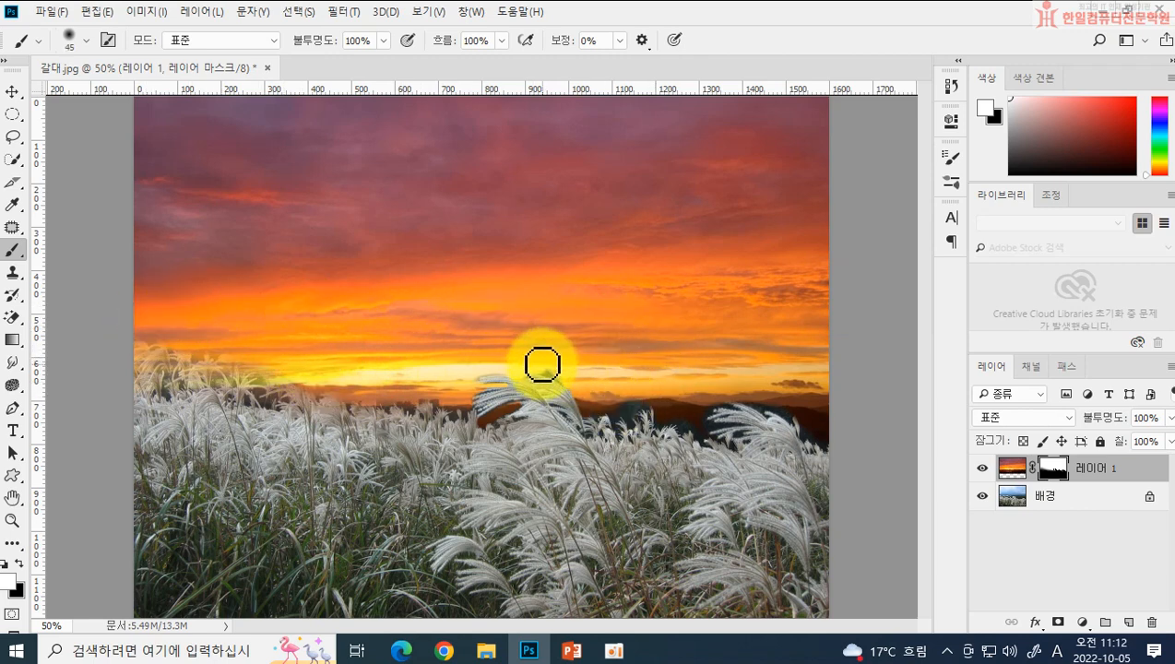
key(bracketright)
key(bracketright)
key(bracketright)
key(bracketright)
key(bracketright)
key(bracketright)
key(bracketright)
key(bracketright)
key(bracketright)
key(bracketright)
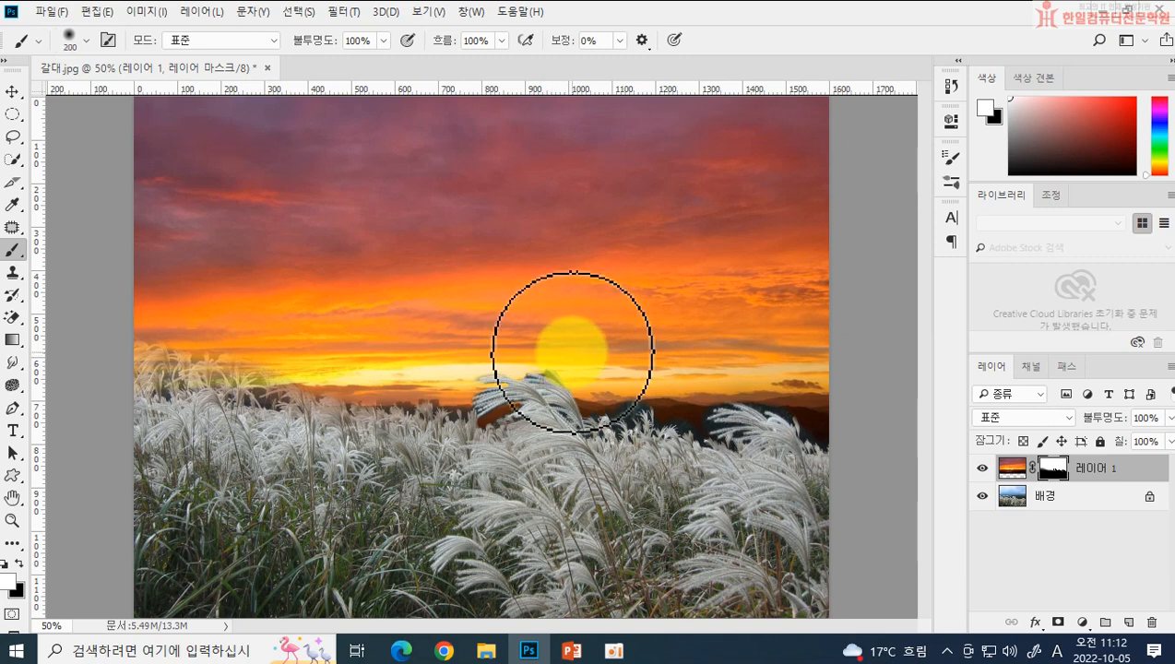
click(588, 342)
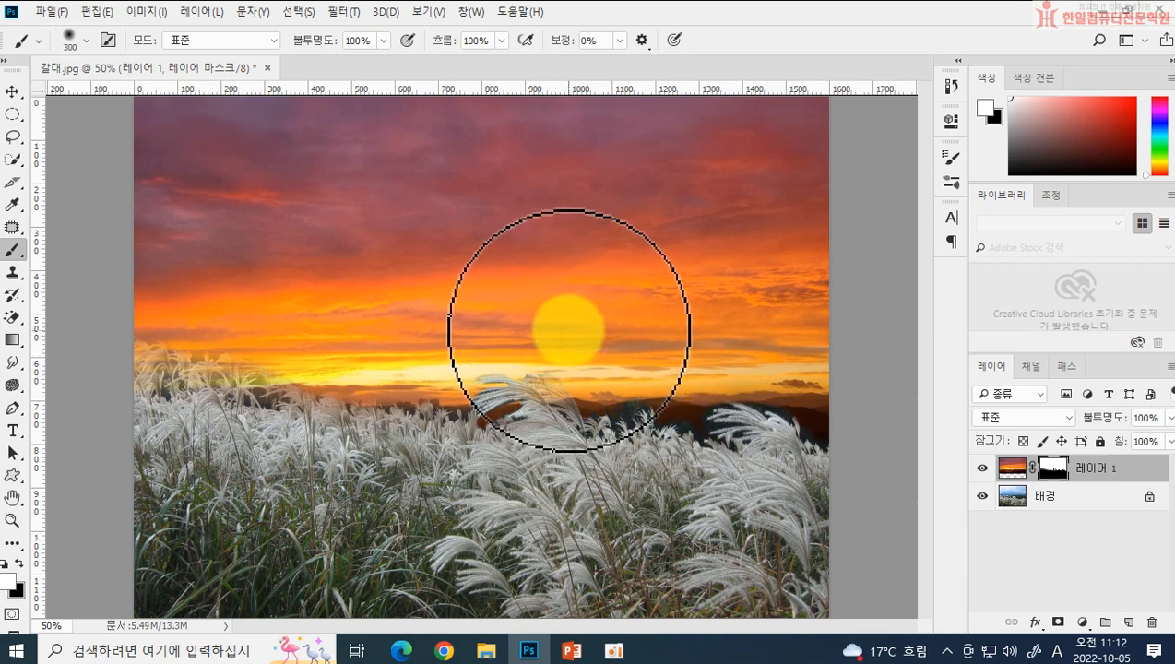
click(623, 364)
key(bracketleft)
key(bracketleft)
key(bracketleft)
key(bracketleft)
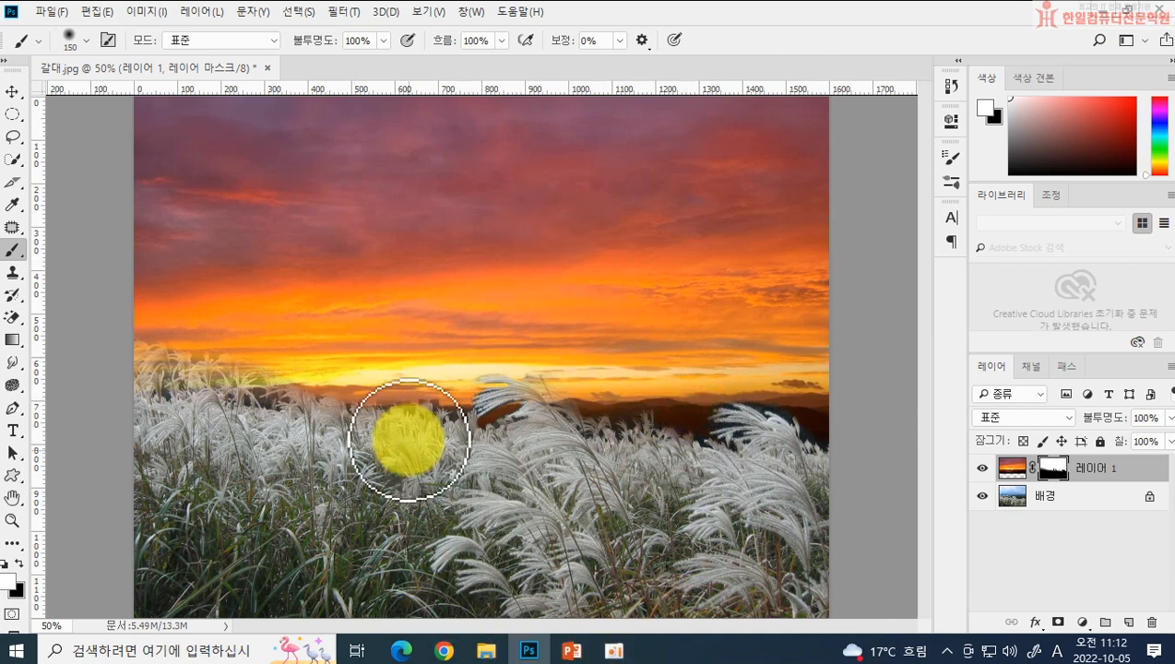
Step: Close 갈대.jpg without saving the changes and switch to PowerPoint to show slide 16 about clipping masks
click(268, 67)
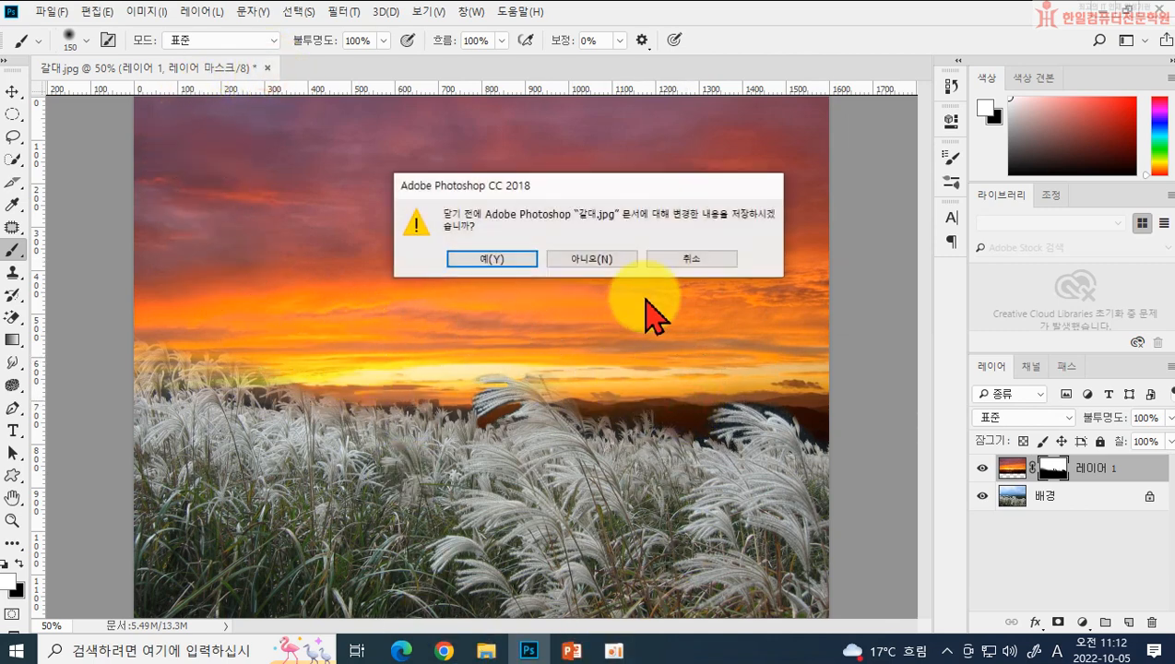
click(590, 261)
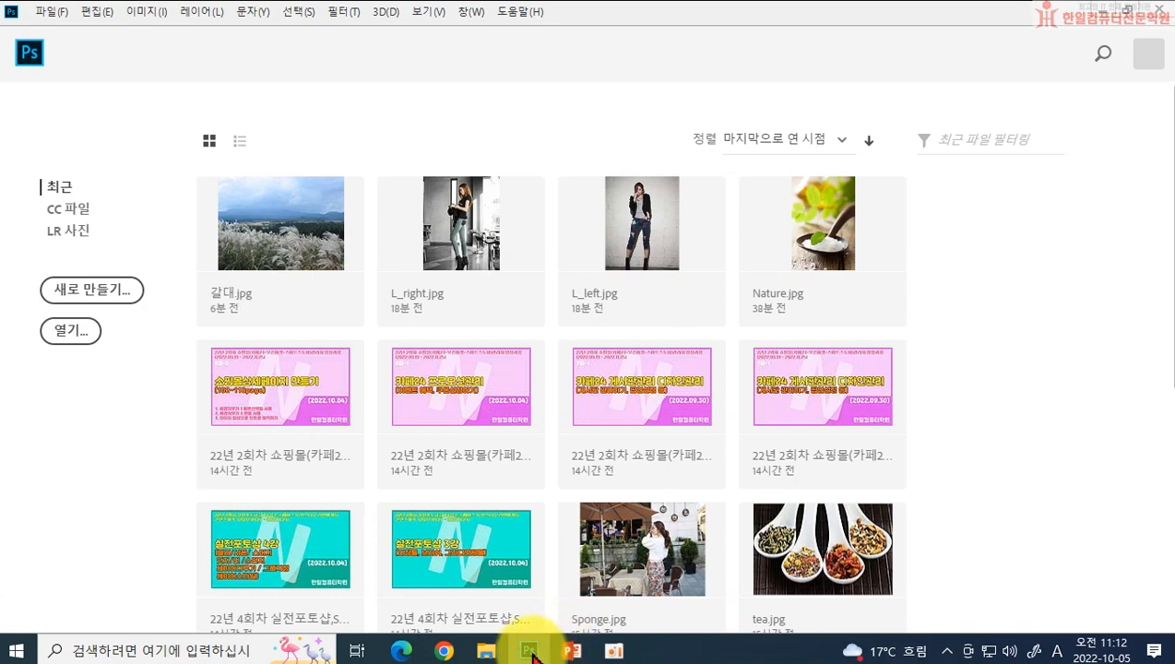
click(568, 651)
click(105, 556)
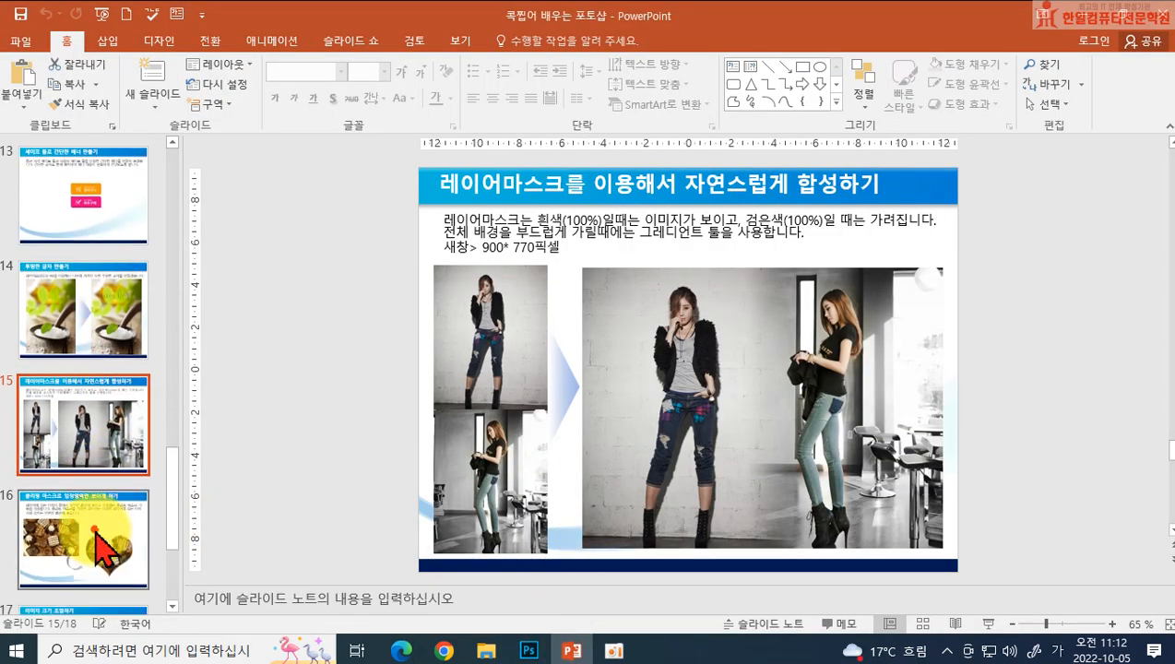
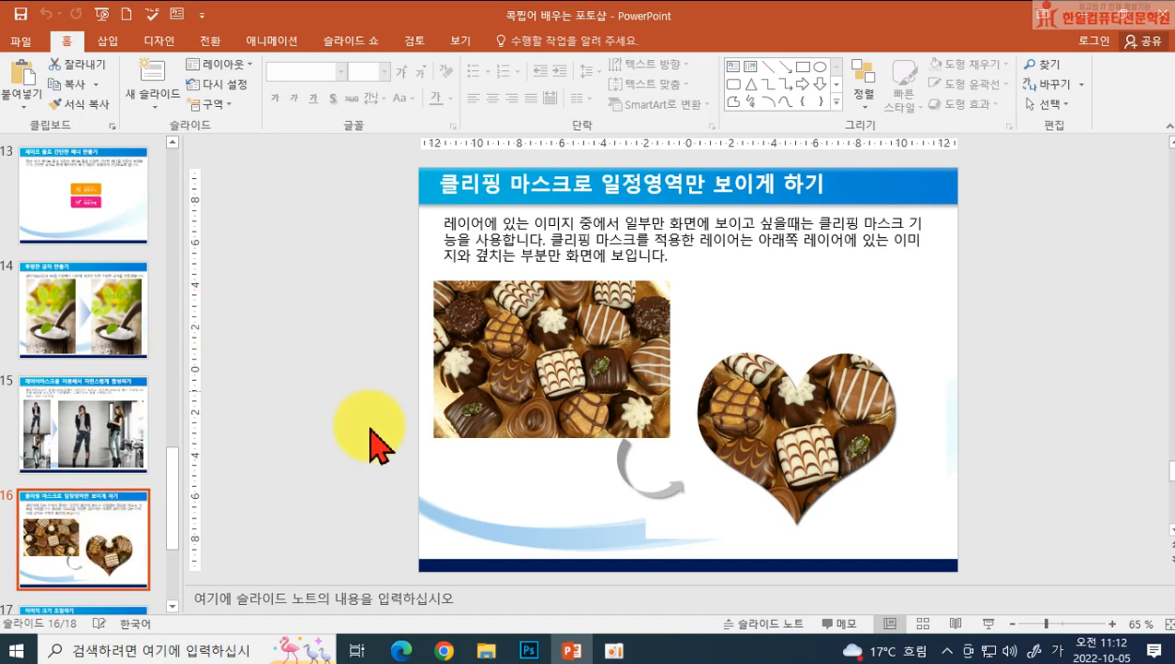
Step: Switch back to Photoshop and create a new blank document 1000 px wide and 1000 px high
click(529, 651)
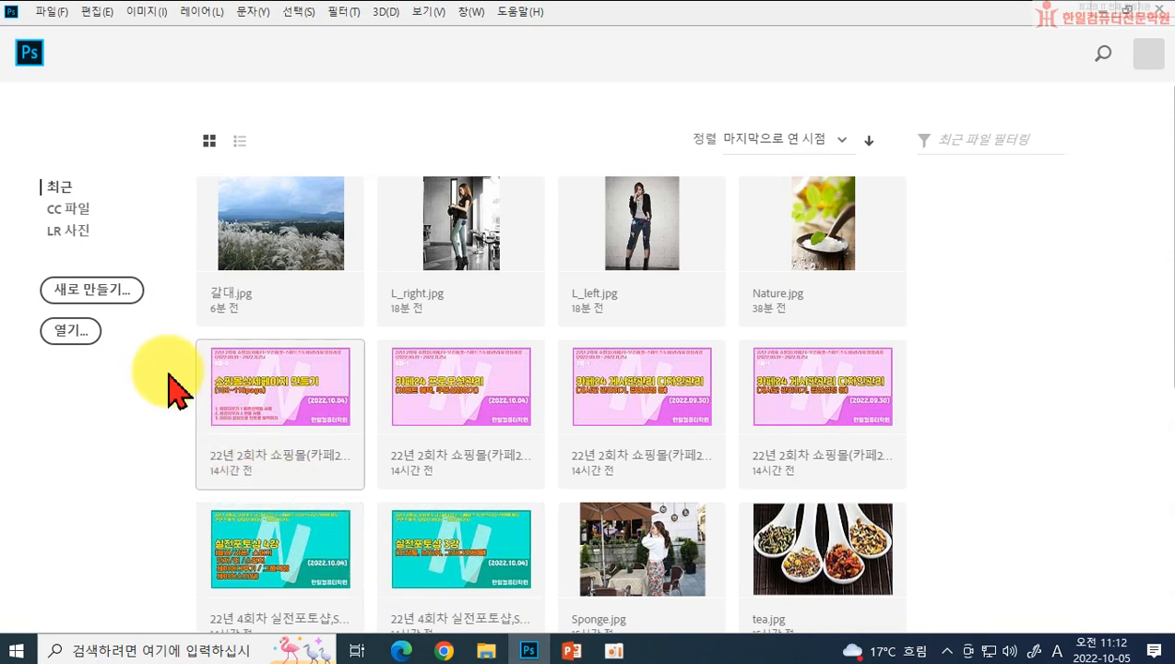
click(127, 292)
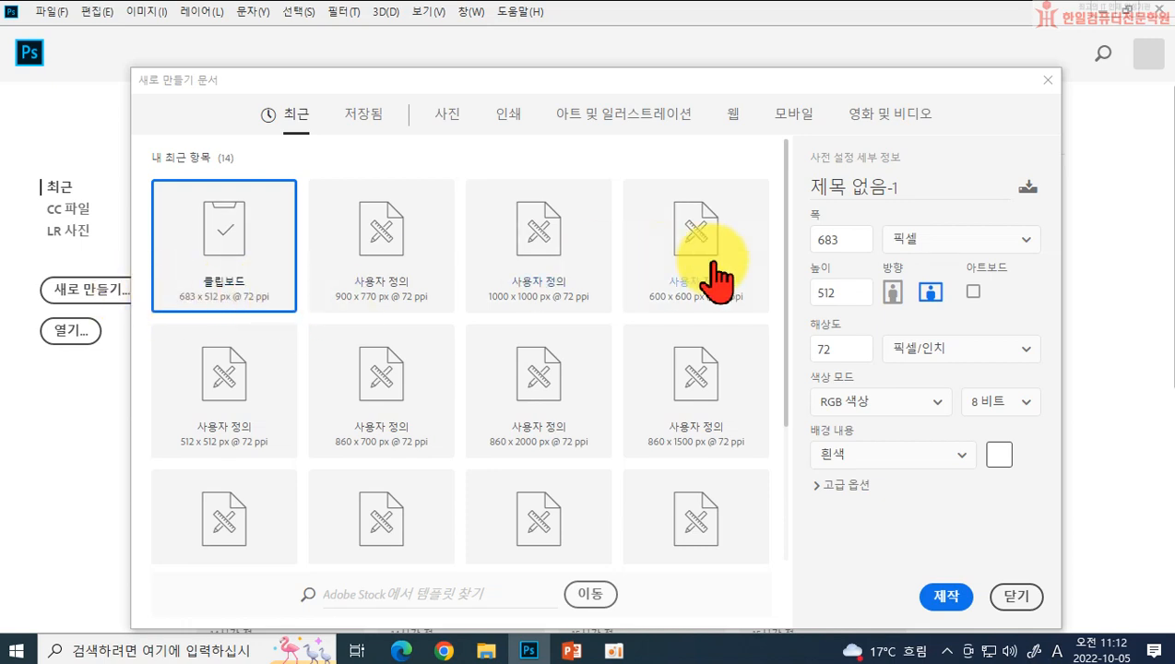
drag(853, 247, 783, 249)
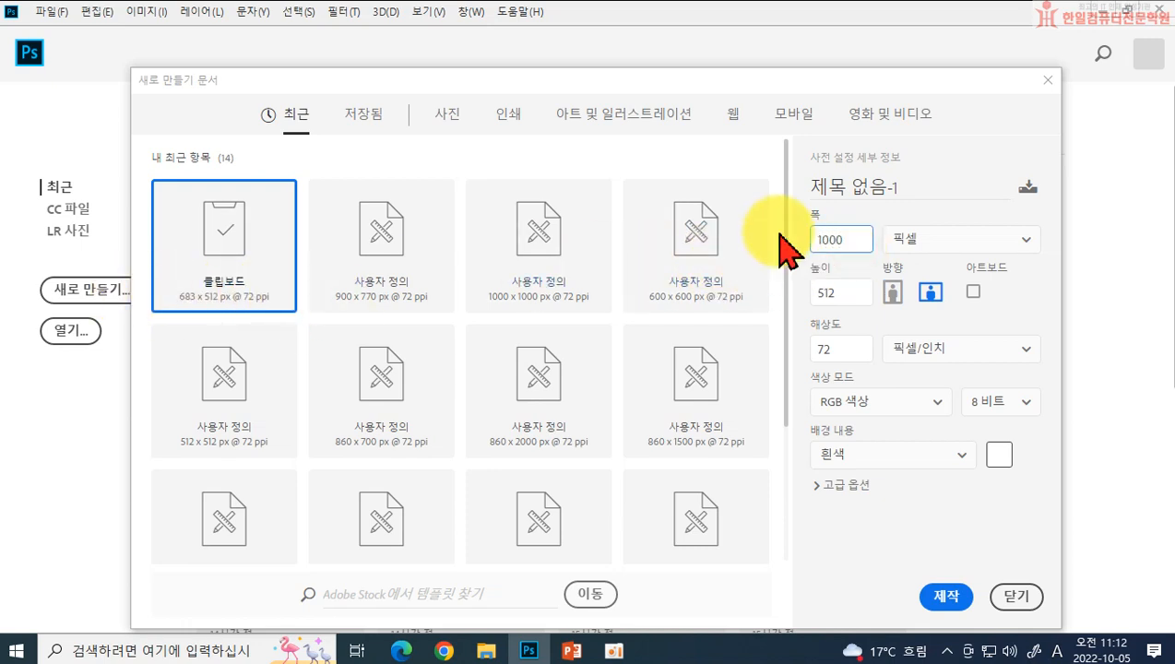
text(1000)
drag(834, 289, 734, 281)
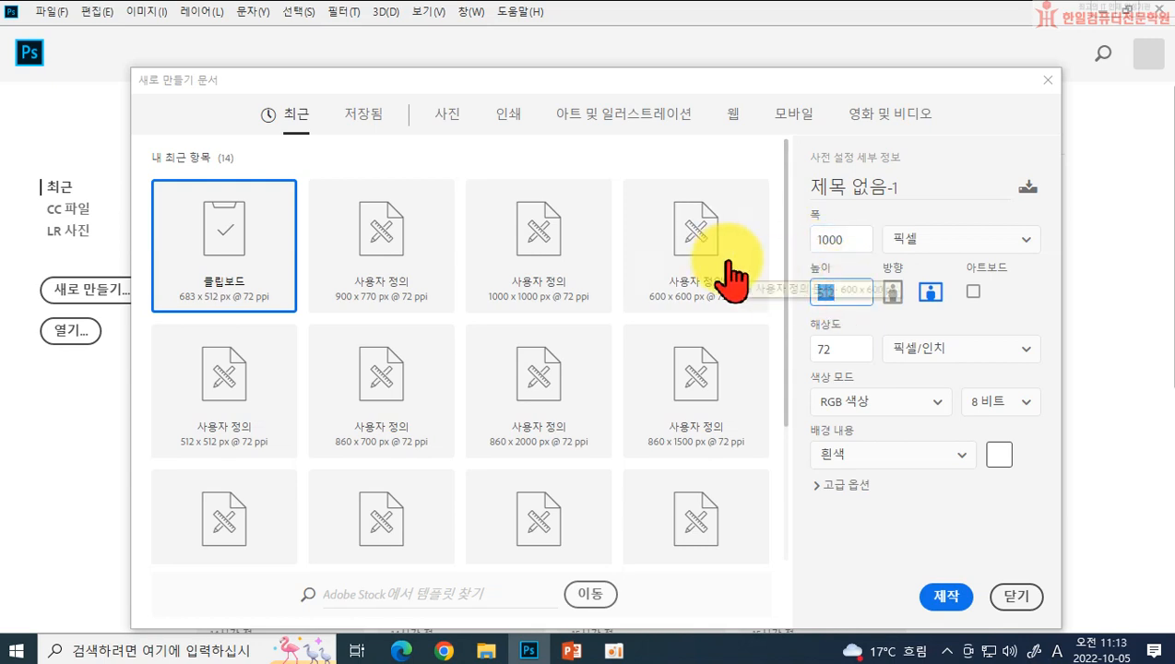
text(1000)
key(Return)
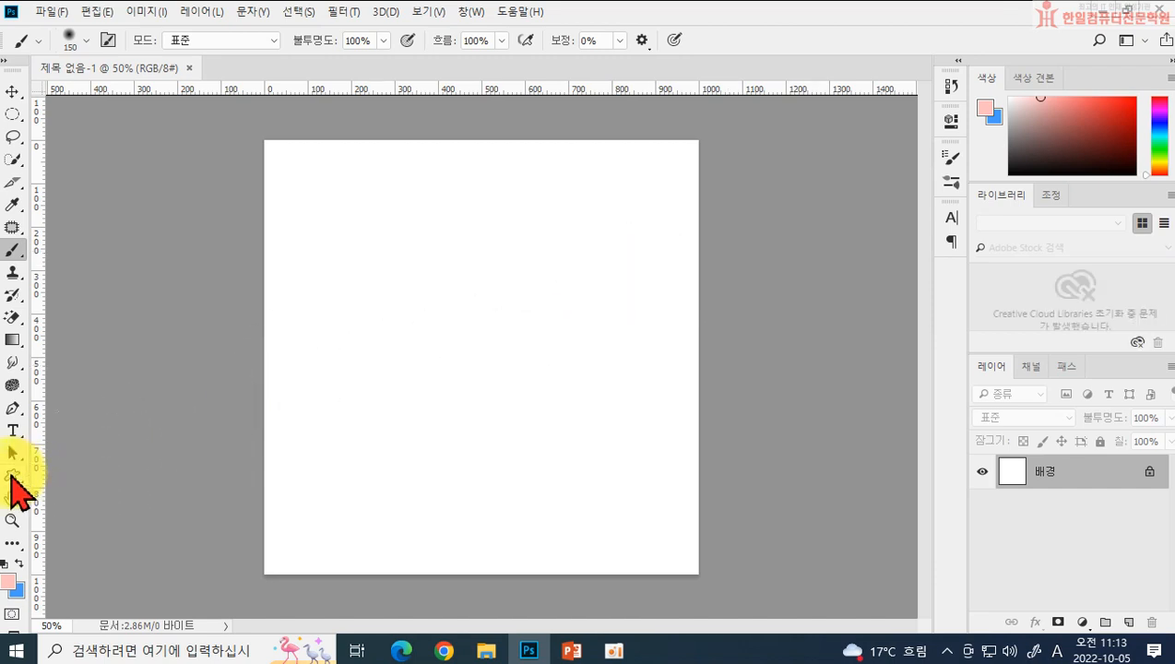
Step: Activate the Custom Shape tool and choose the solid heart from the shape library
click(10, 475)
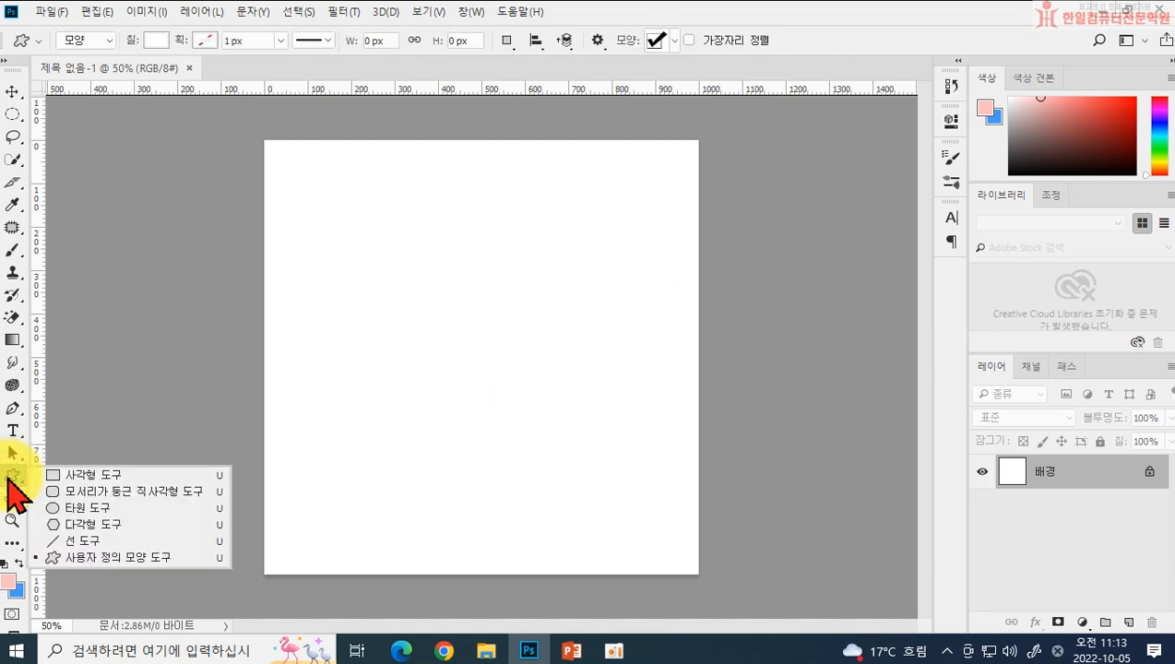
click(135, 558)
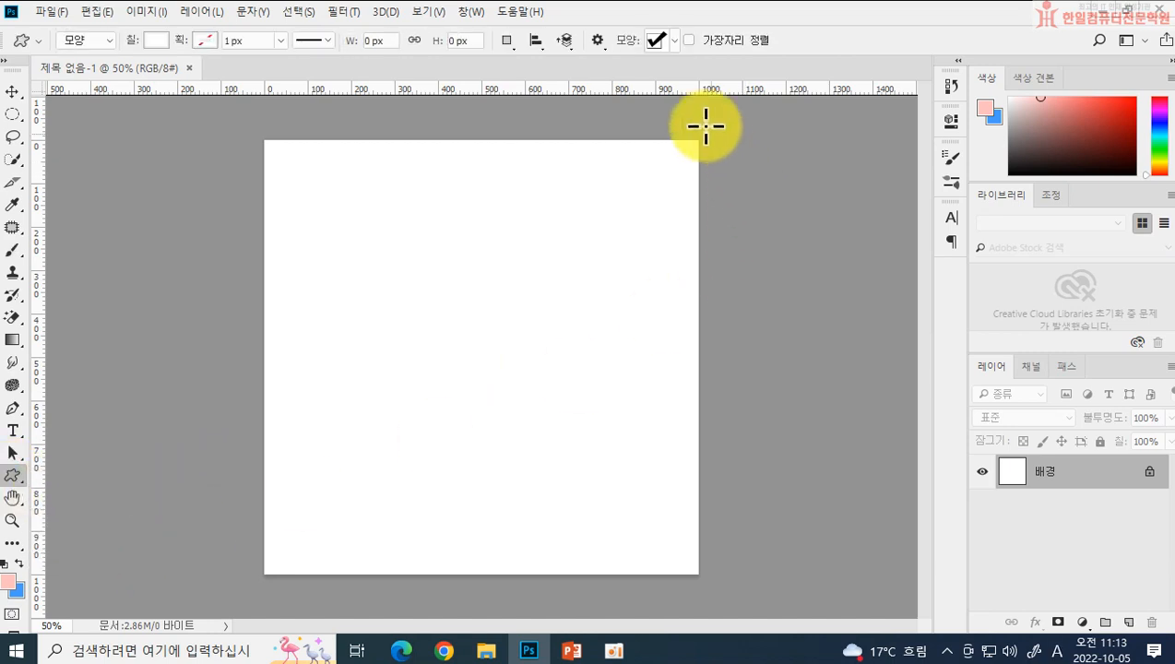
click(673, 41)
scroll(636, 161, down, 2)
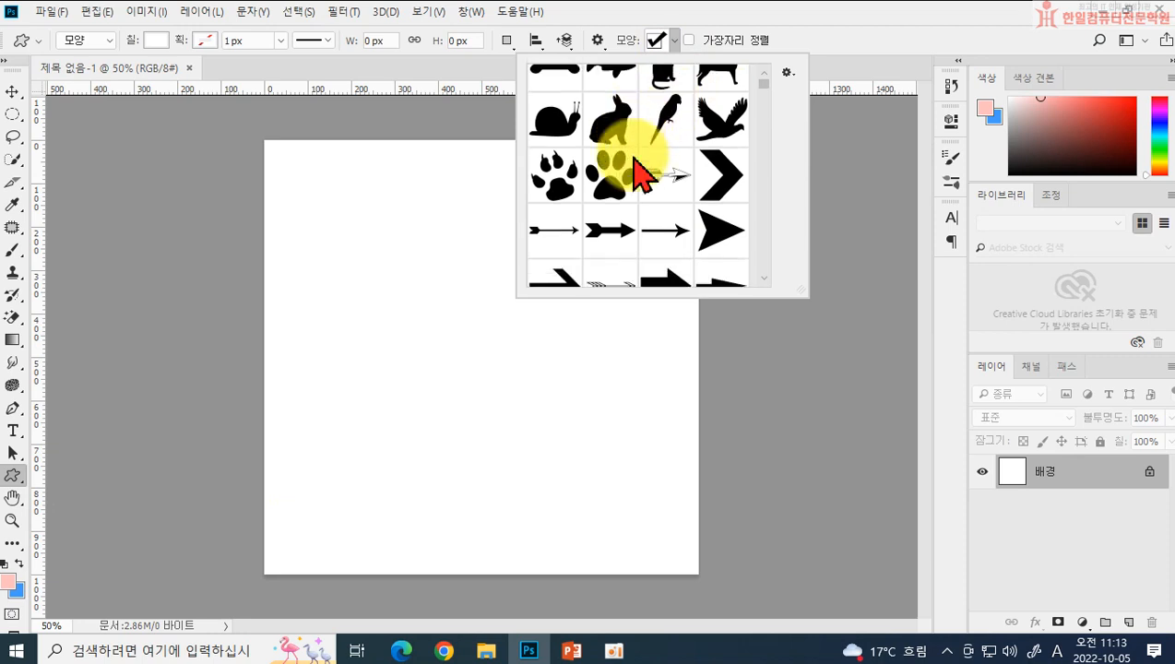
scroll(616, 134, down, 8)
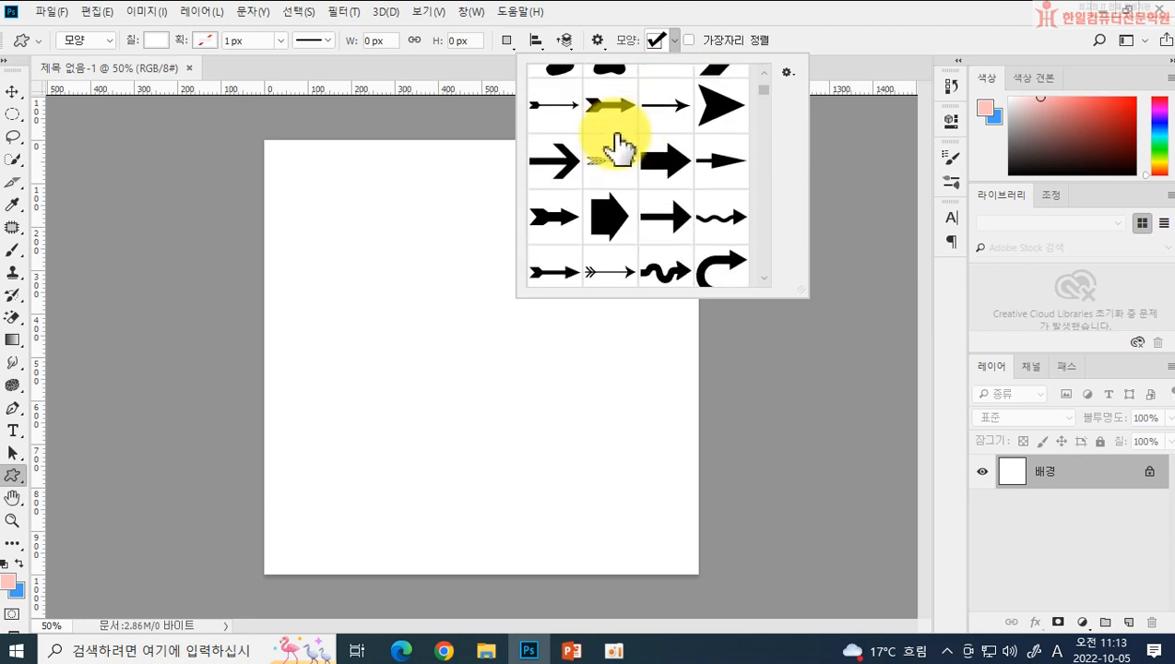
scroll(664, 251, down, 10)
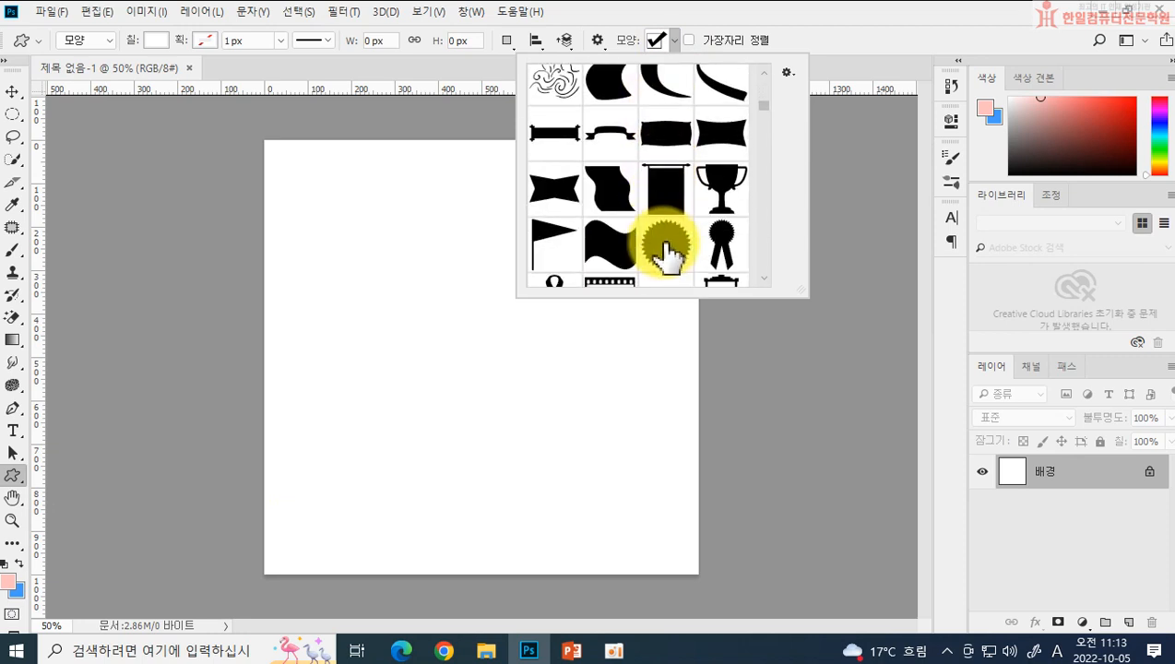
scroll(671, 255, down, 10)
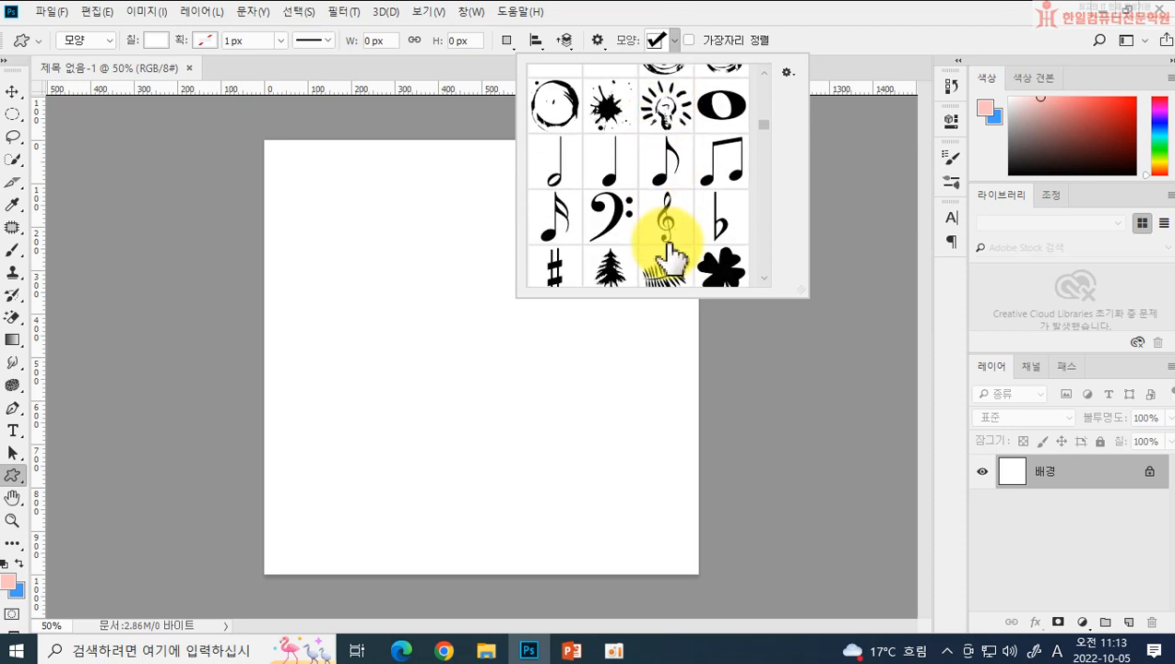
scroll(671, 251, down, 3)
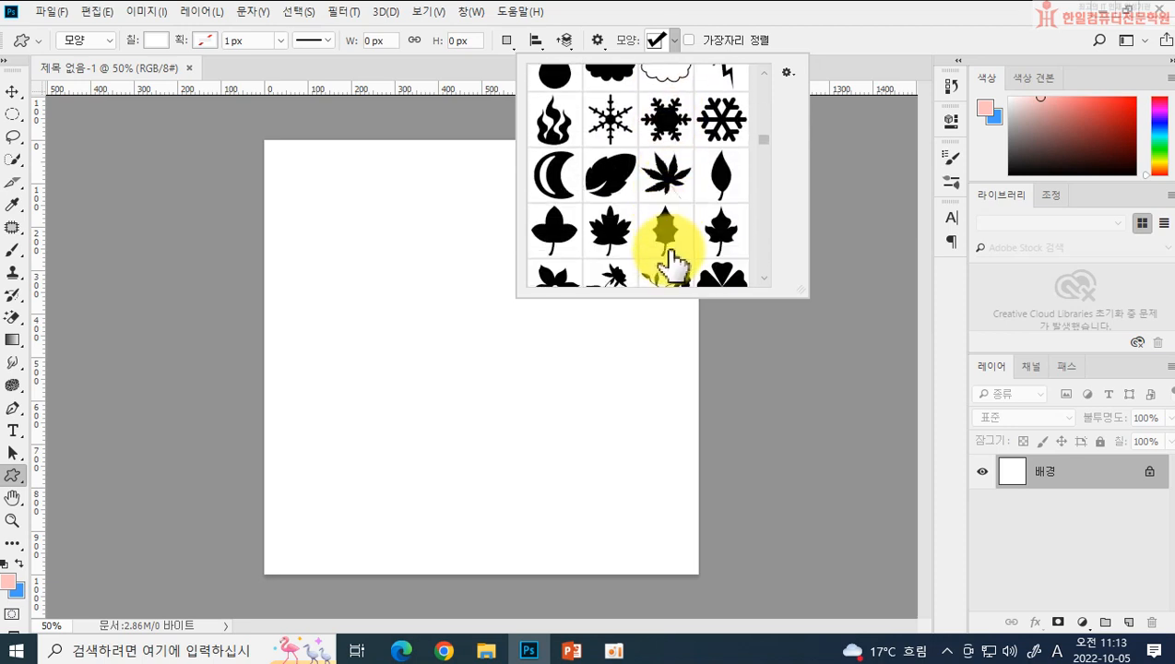
scroll(664, 244, down, 2)
scroll(664, 249, down, 4)
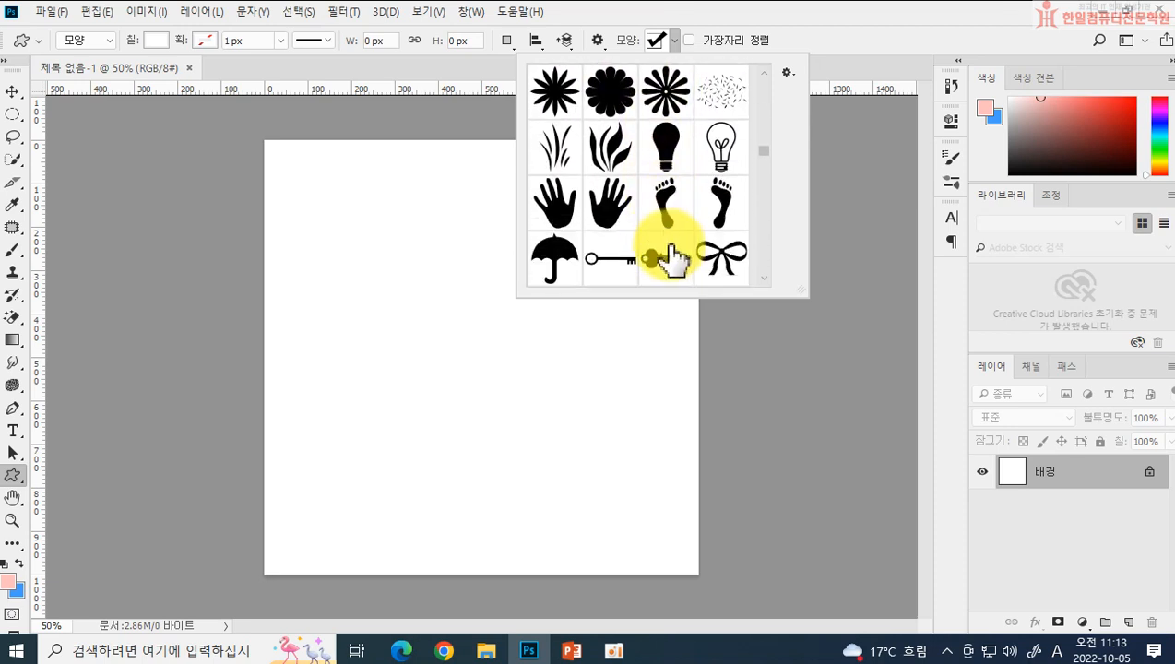
scroll(674, 207, down, 8)
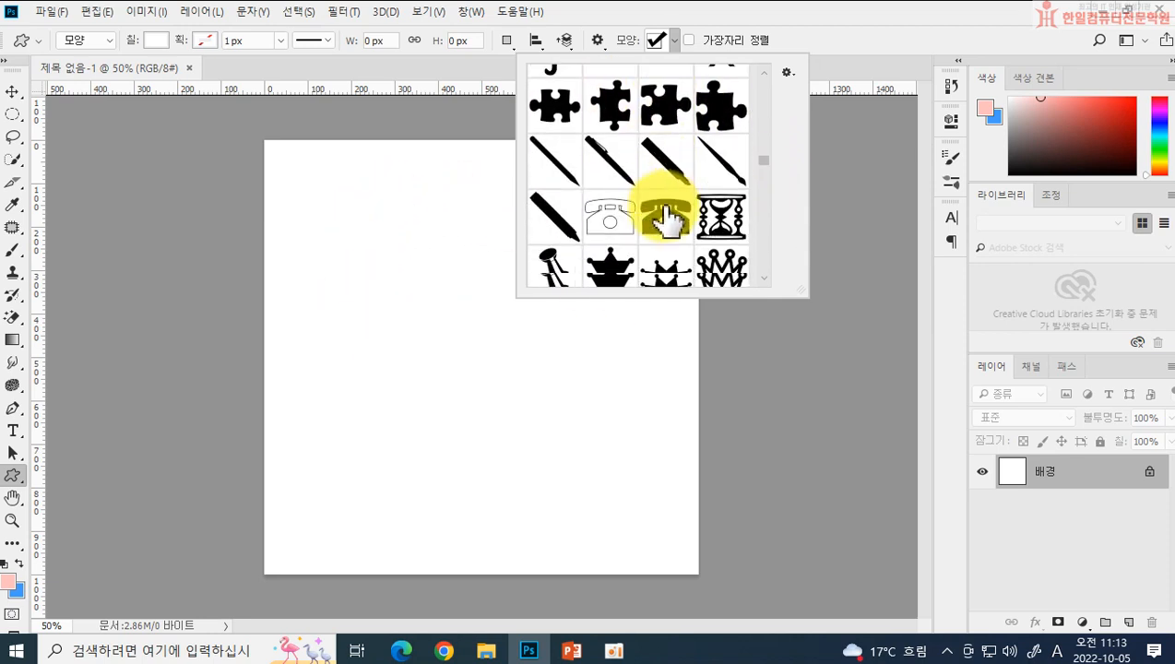
scroll(668, 251, down, 8)
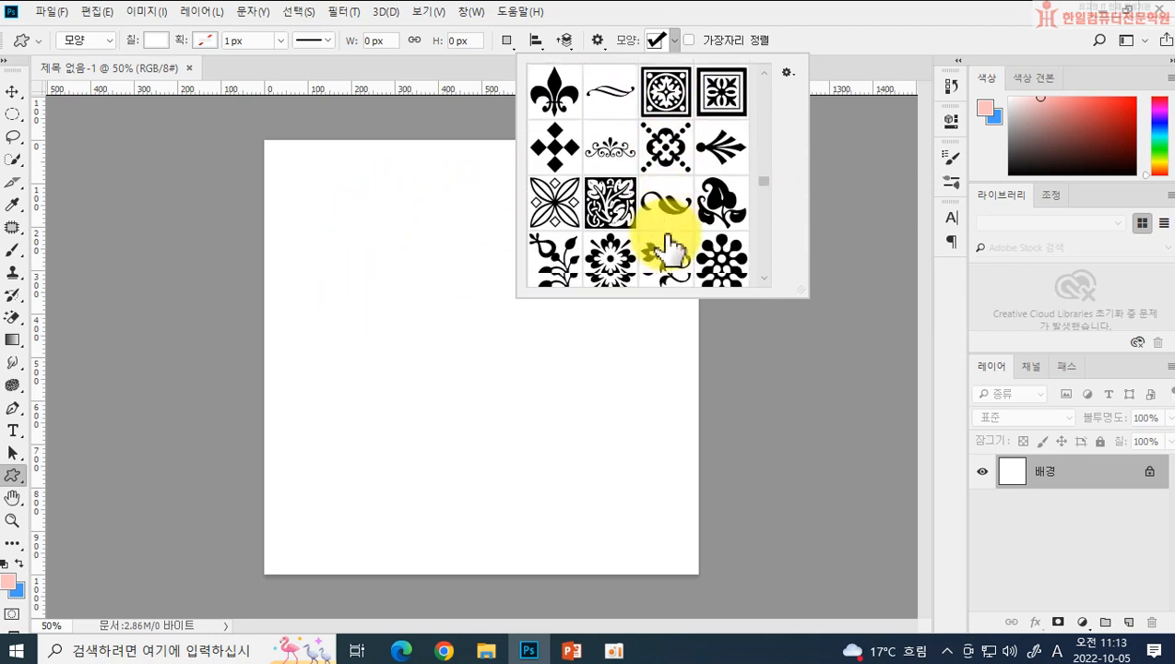
scroll(665, 251, down, 1)
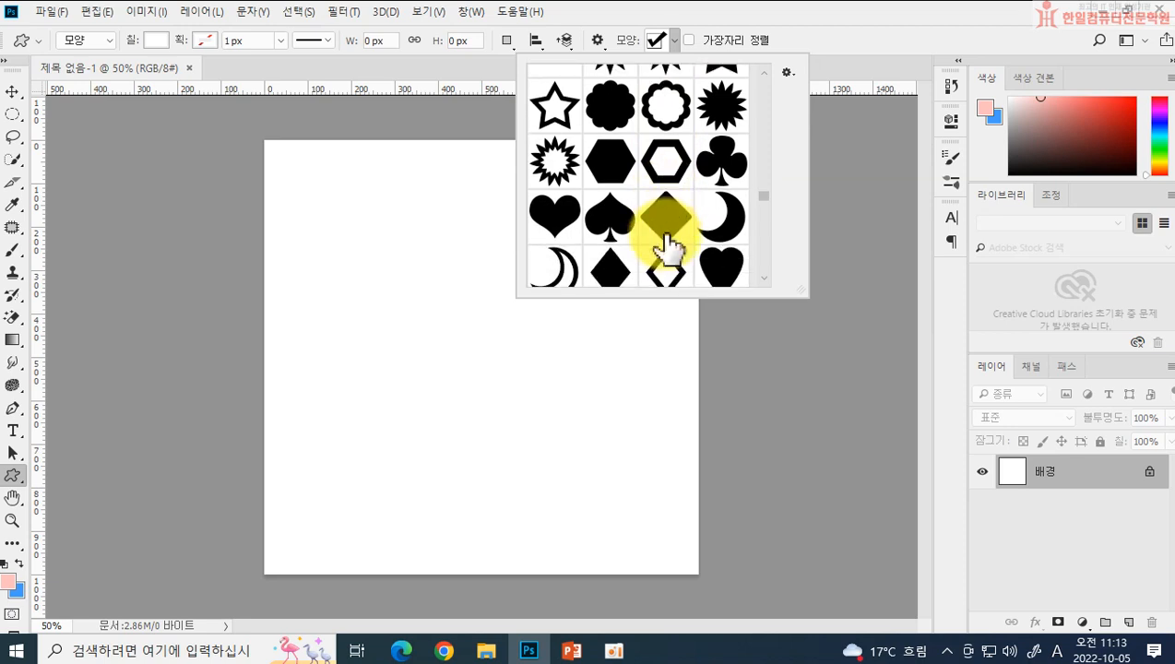
click(544, 212)
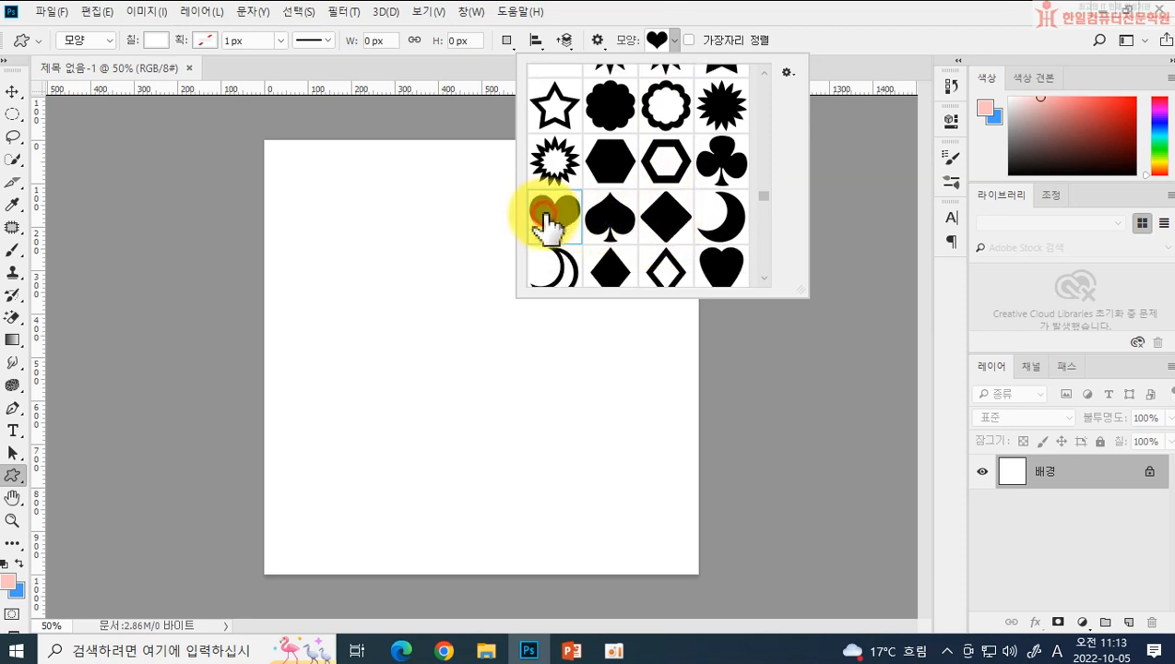
click(845, 26)
Step: Draw a heart about 800 × 728 px in the middle of the canvas and fill it with blue
drag(316, 202, 662, 519)
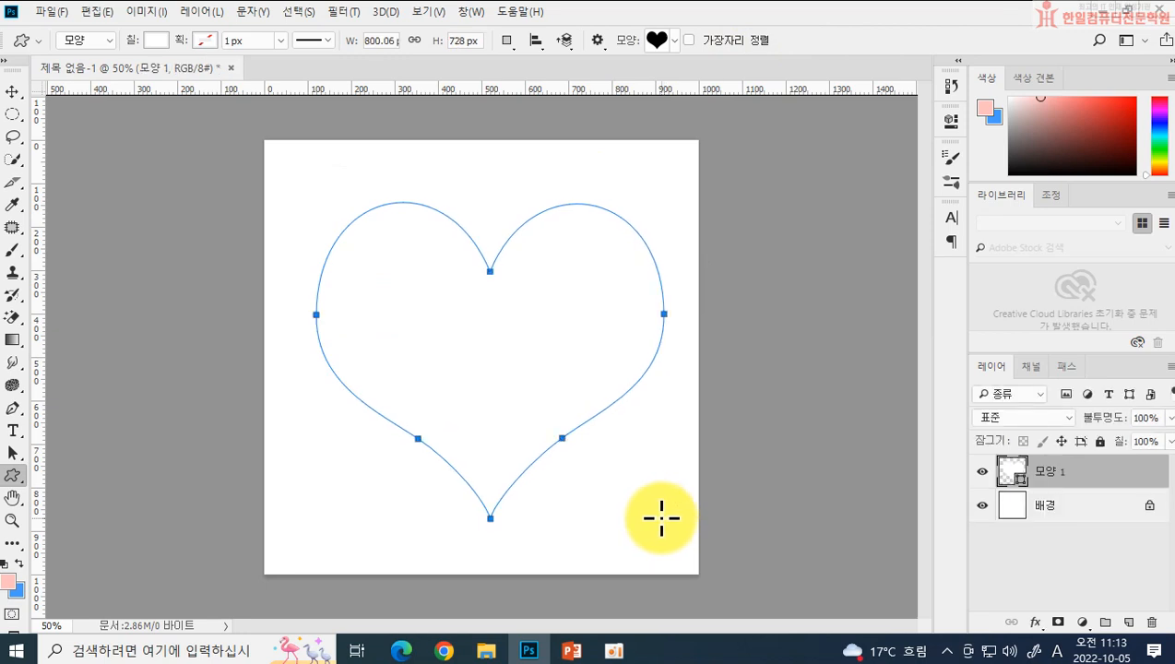
click(157, 41)
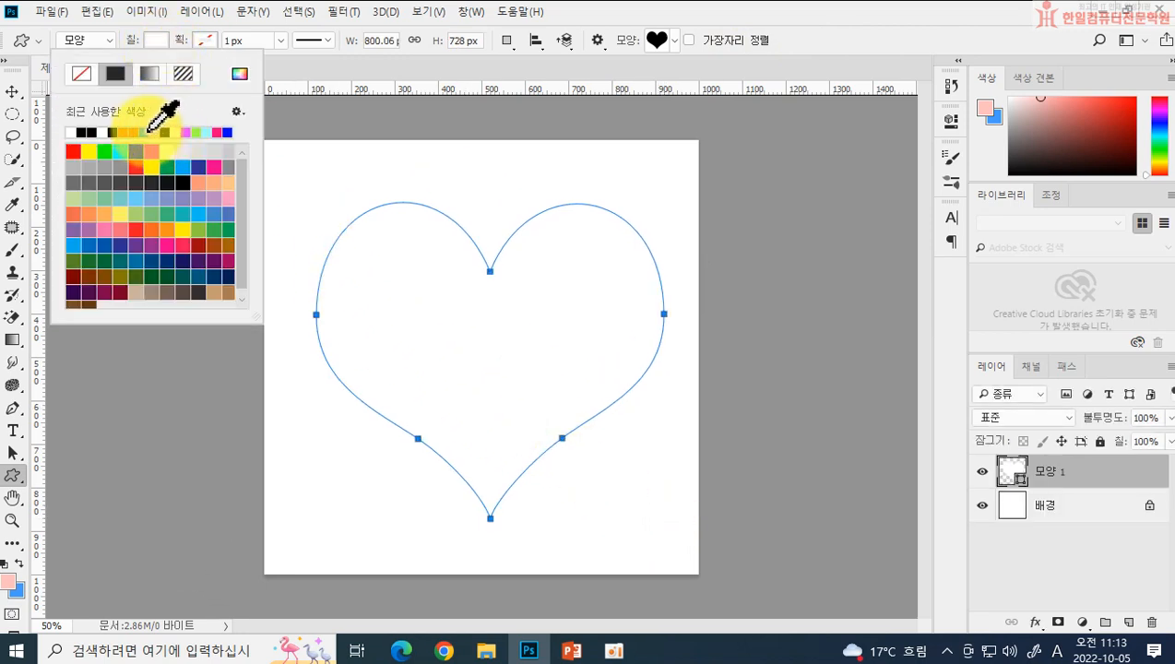
click(205, 175)
click(867, 55)
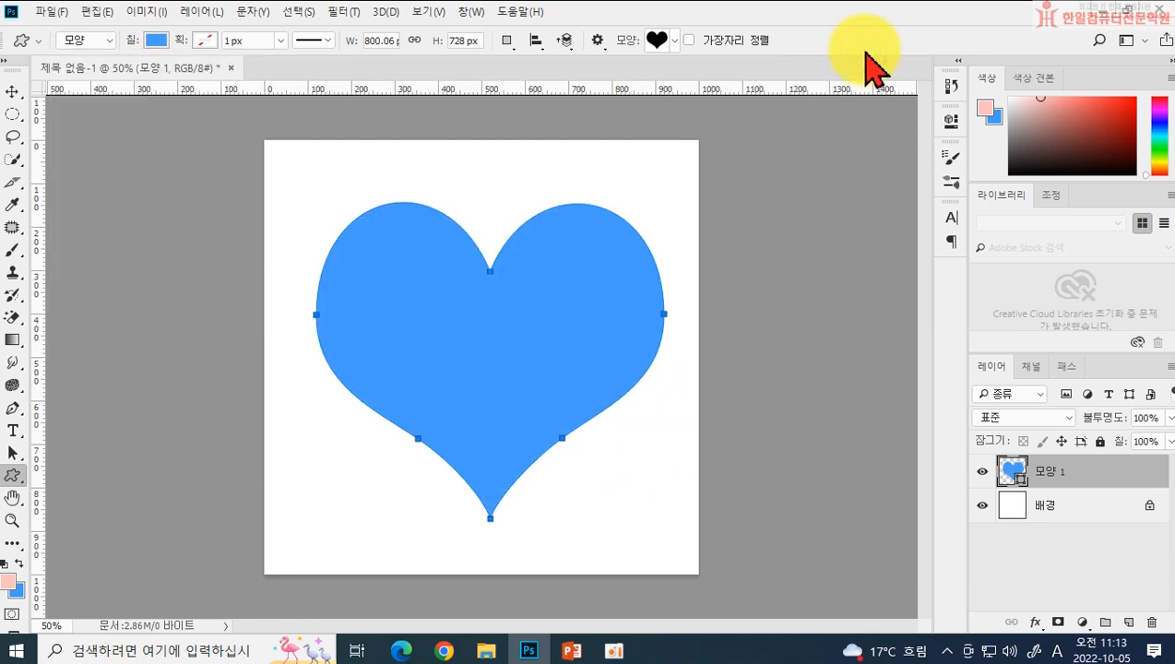
key(Return)
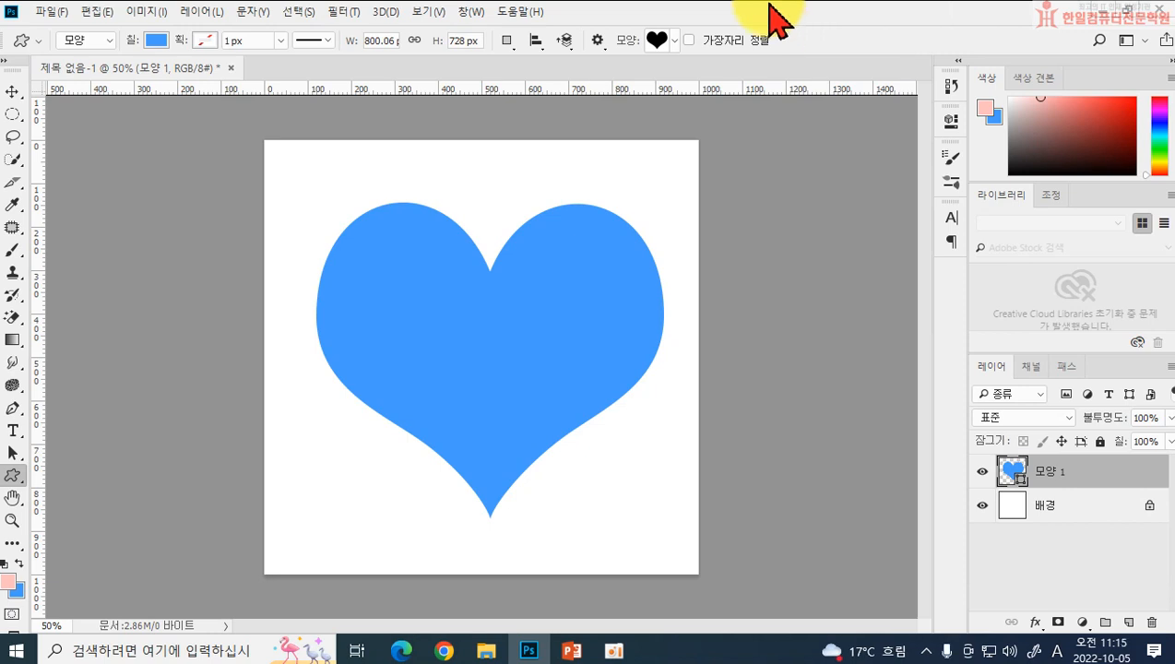
Step: Place the Chocolate photo as an embedded image above the heart layer
click(50, 12)
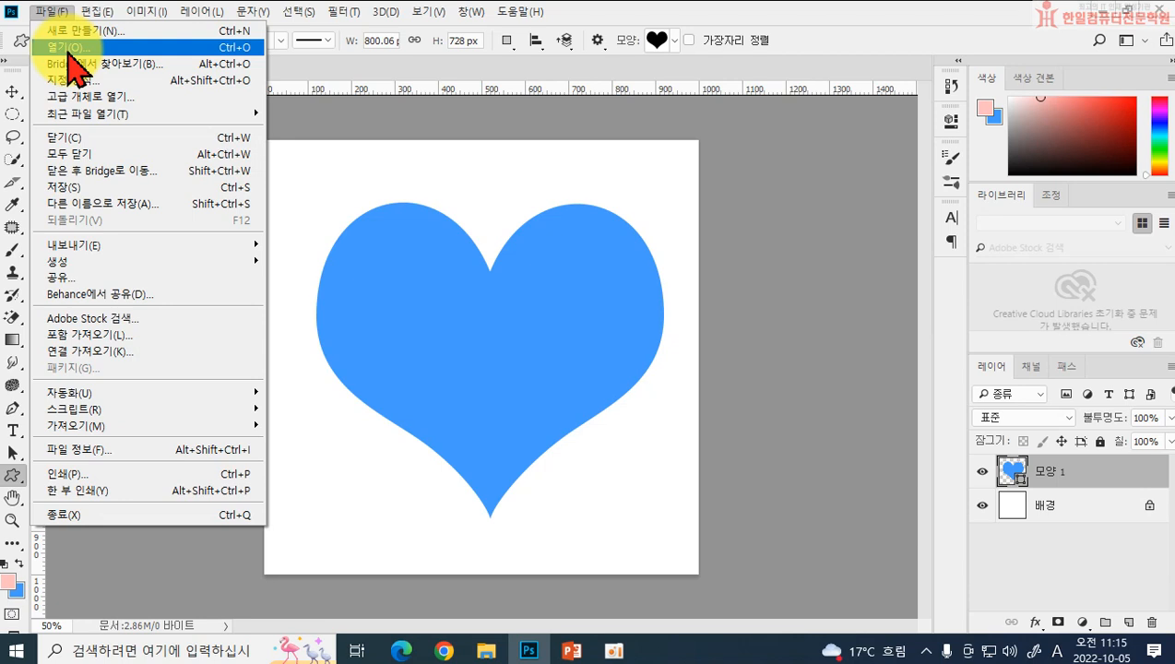
click(146, 336)
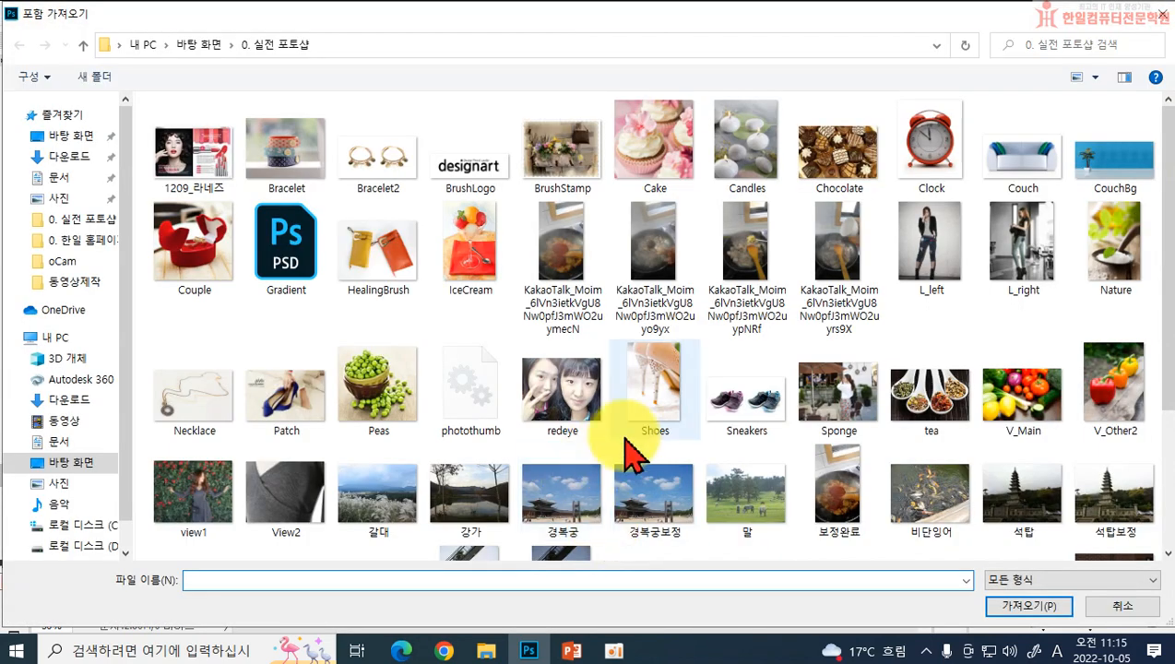
click(843, 182)
click(1024, 606)
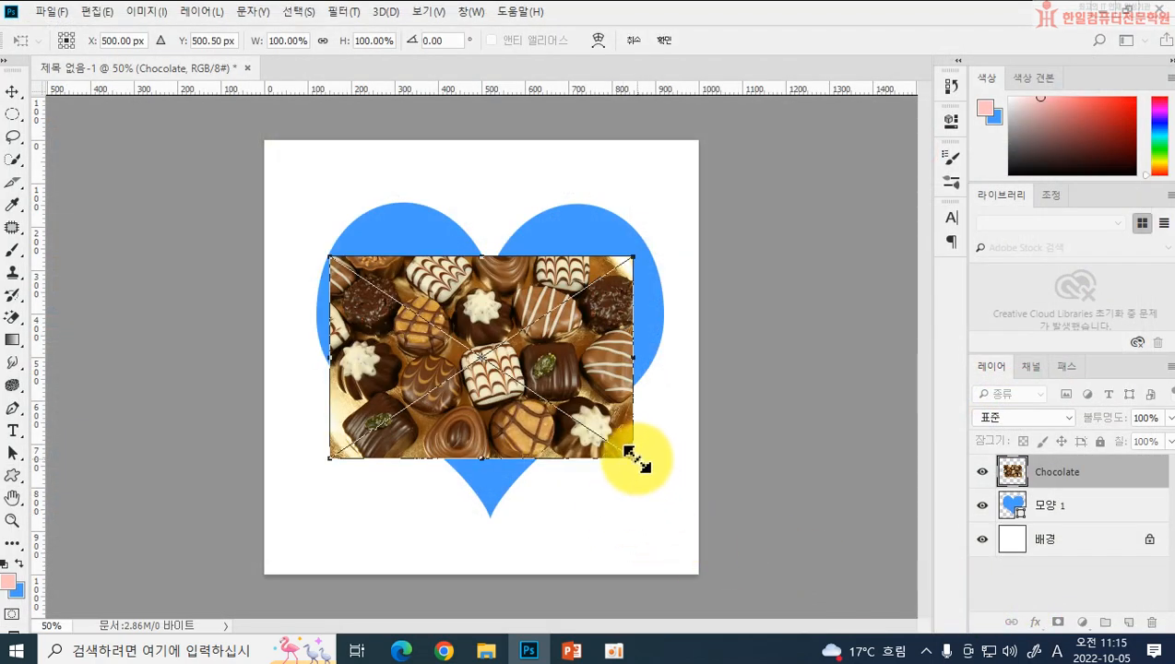
Step: Enlarge the Chocolate photo to about 176%, position it to cover the whole heart, and commit the placement
drag(633, 458, 701, 530)
drag(328, 255, 214, 181)
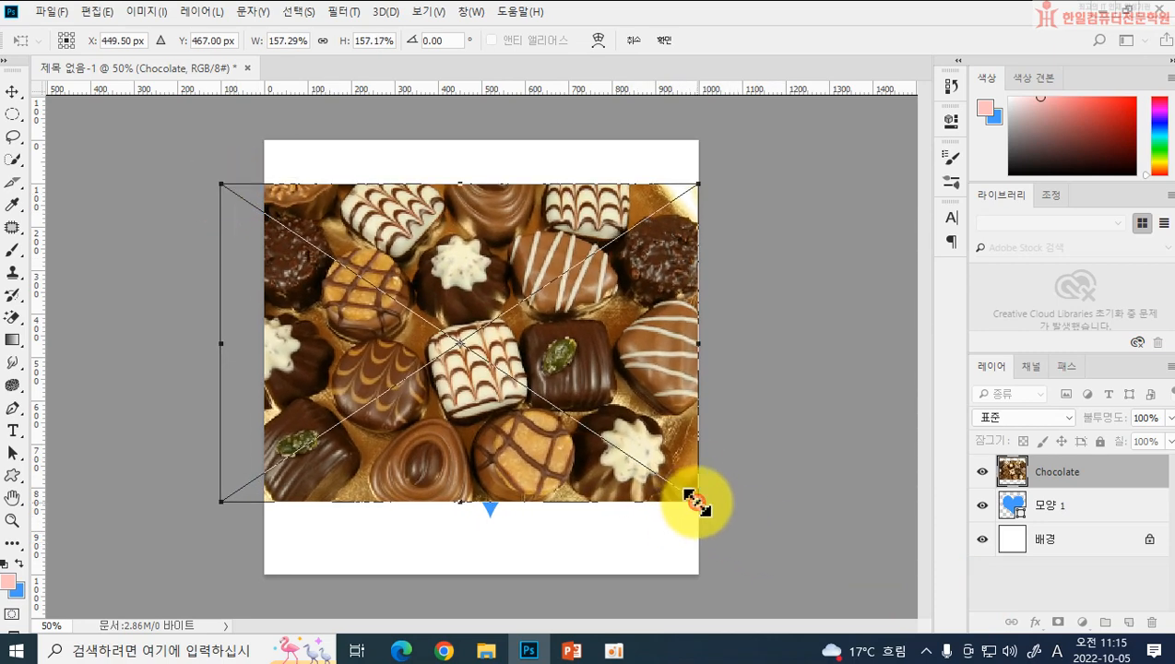
drag(697, 501, 750, 543)
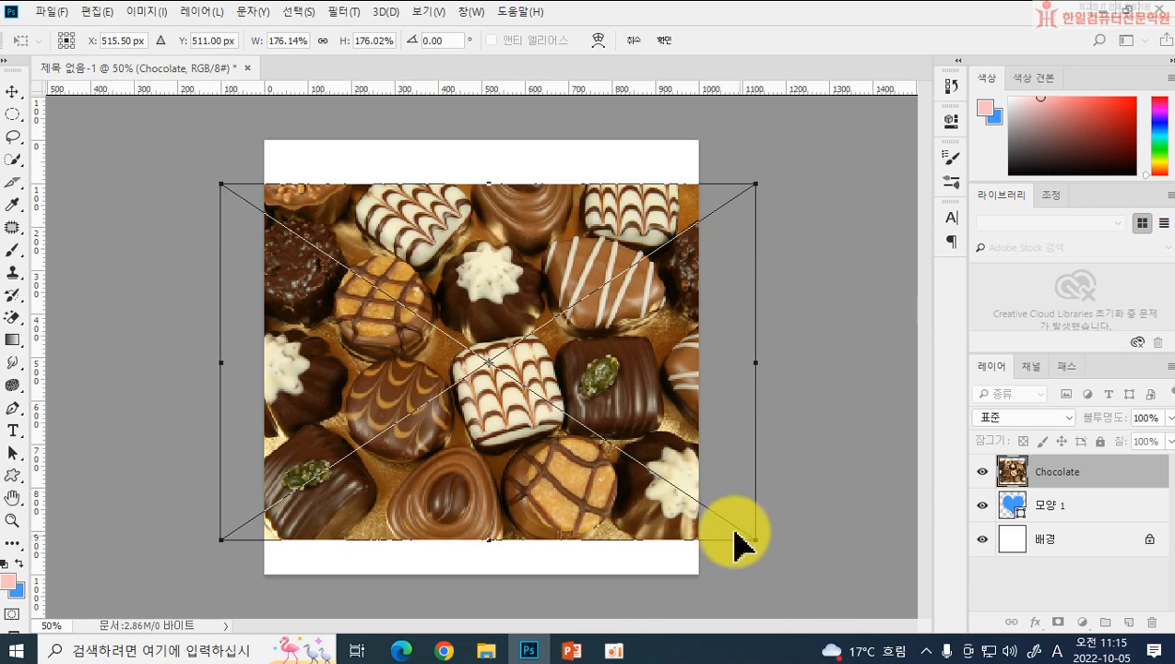
drag(528, 470, 532, 460)
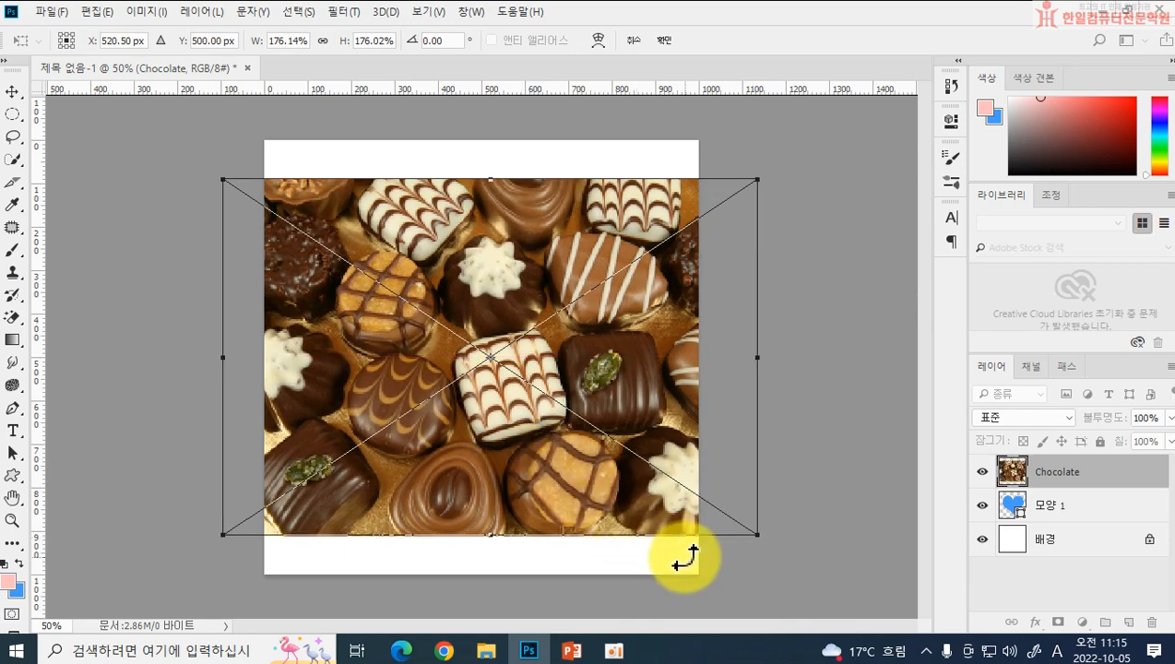
key(u)
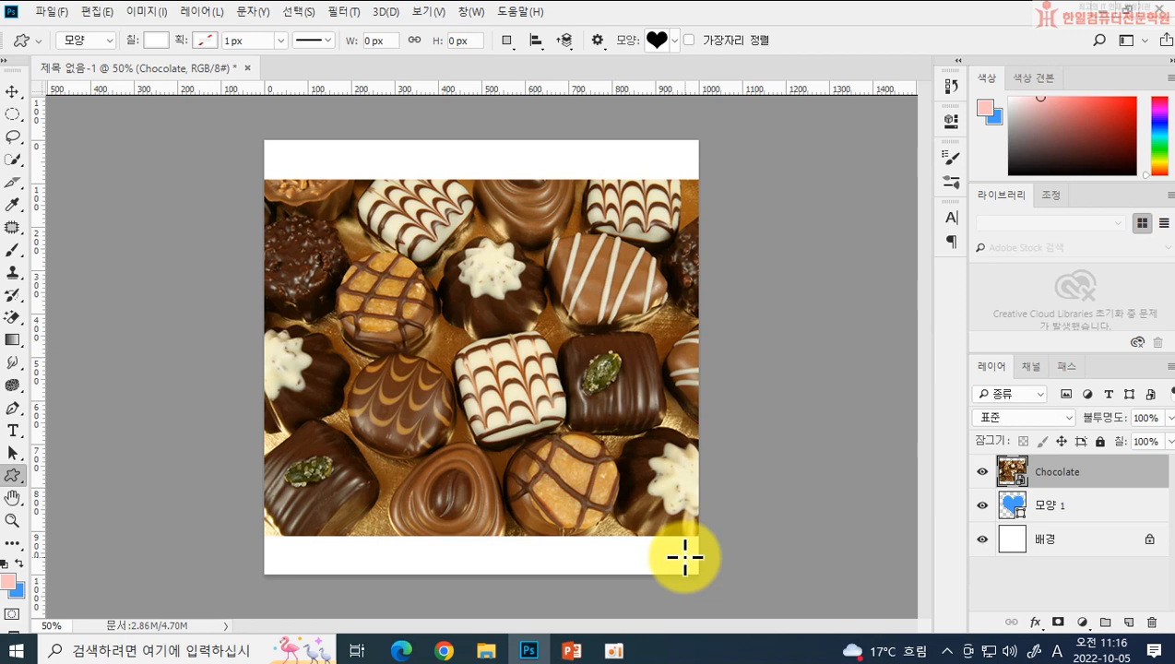
Step: Clip the Chocolate layer to the heart layer with a clipping mask, releasing and reapplying it once as a demonstration
alt+click(1074, 487)
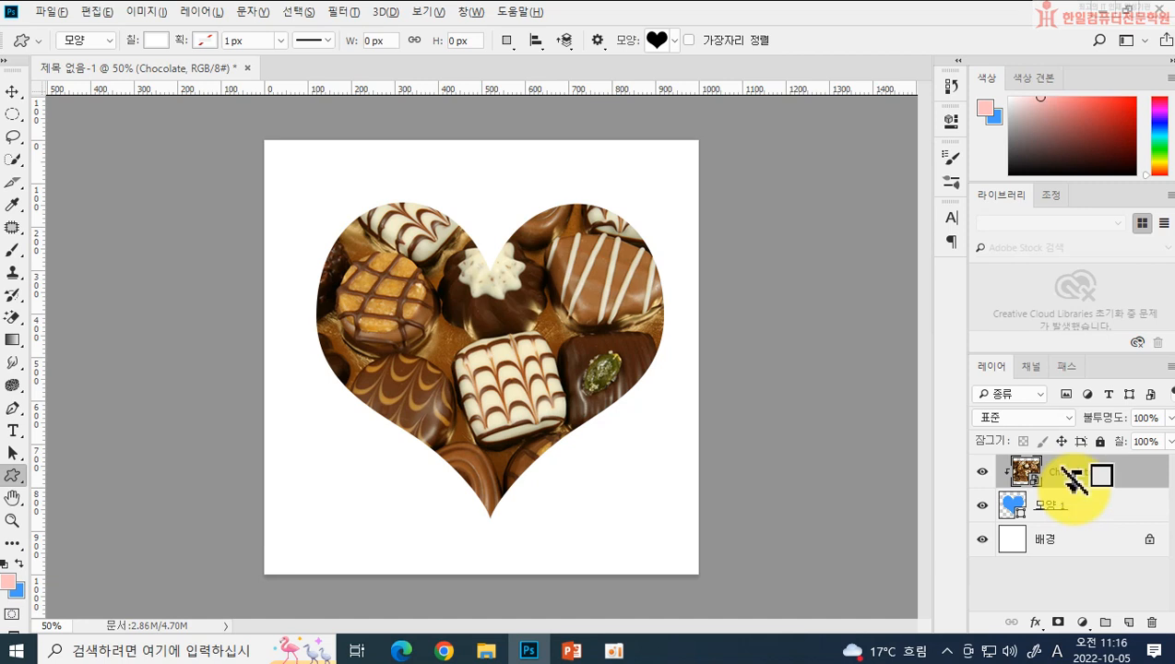
alt+click(1075, 484)
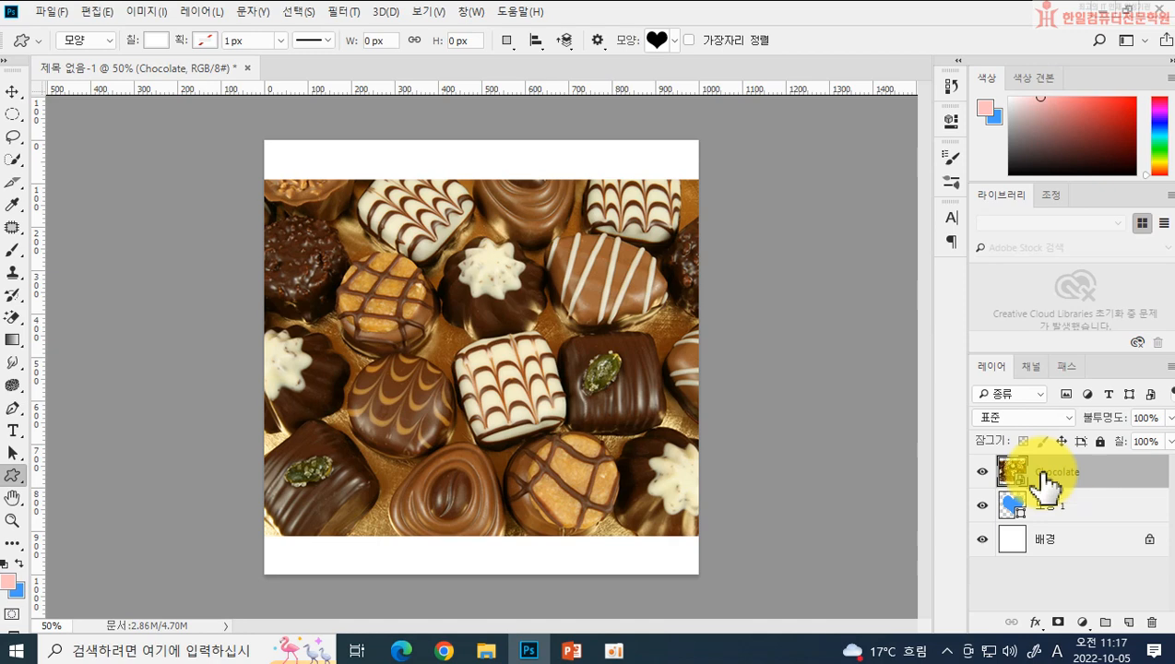
alt+click(1044, 478)
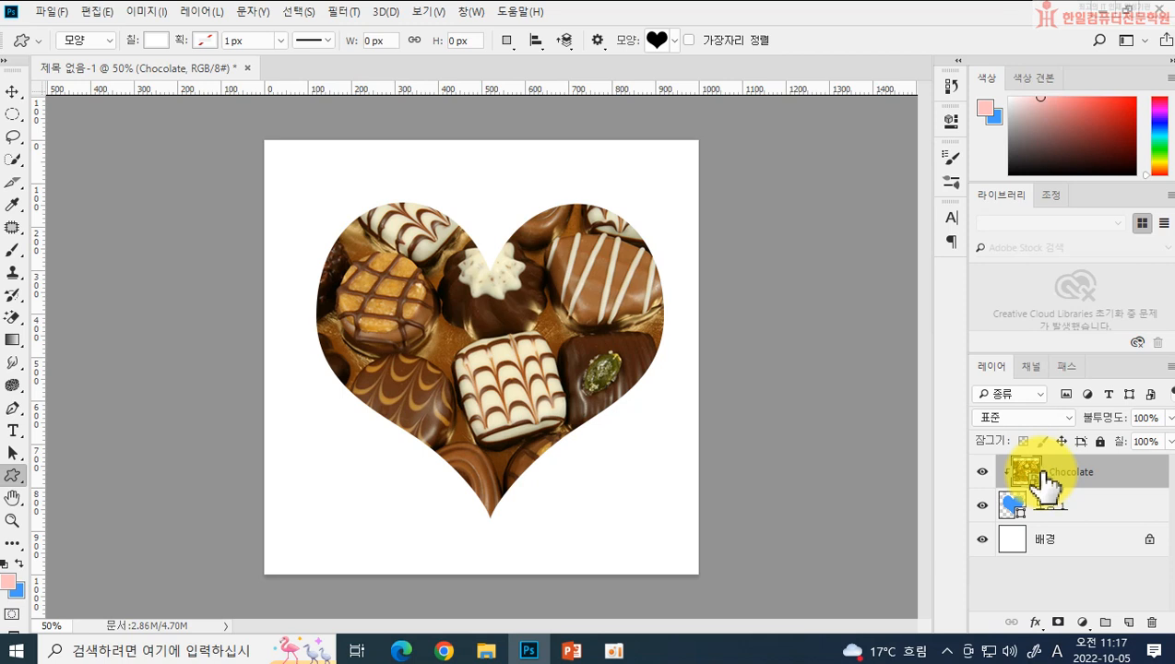
Step: Add a Bevel & Emboss effect to the heart shape layer with depth 313% and size 27 px
click(1089, 524)
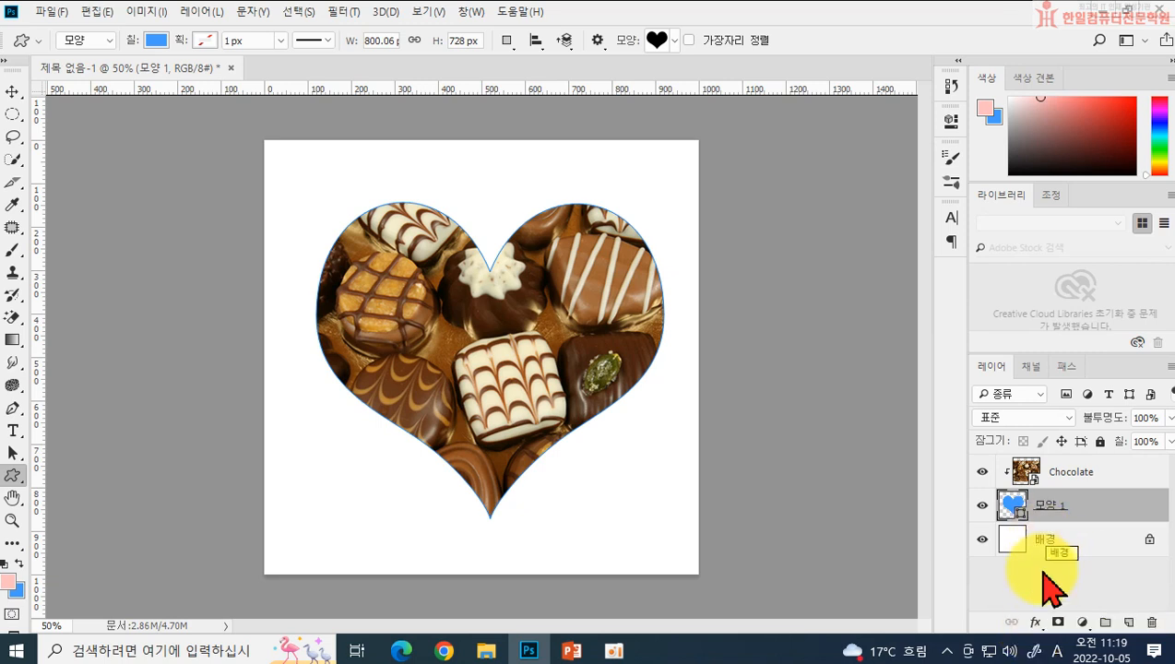
click(1110, 502)
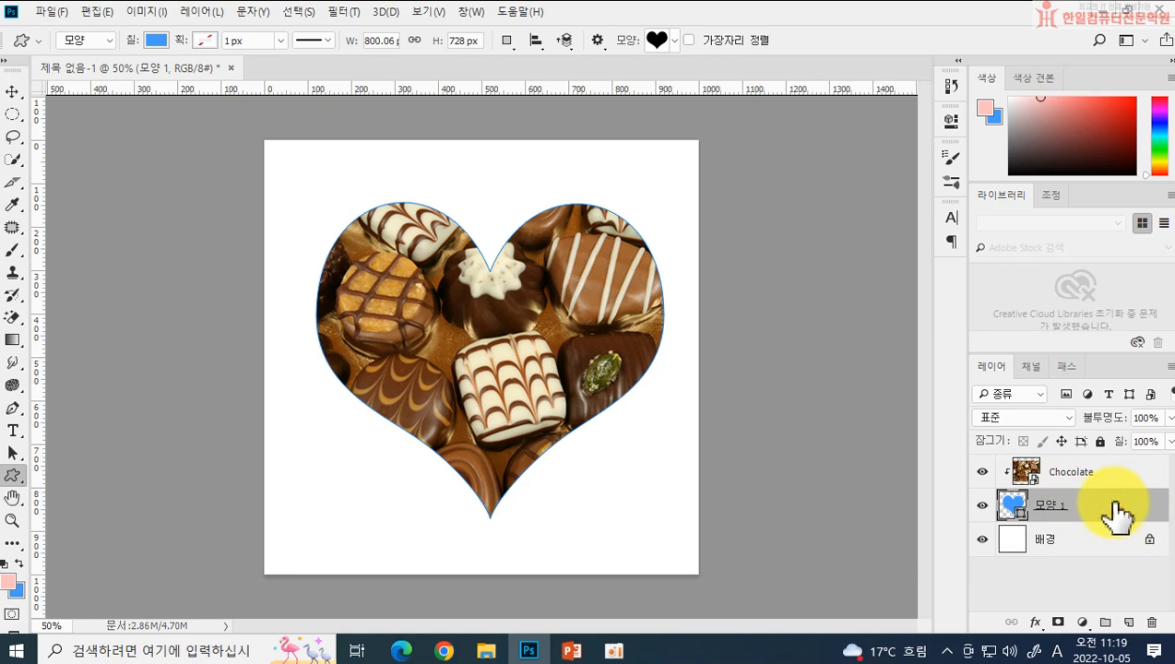
double_click(1116, 502)
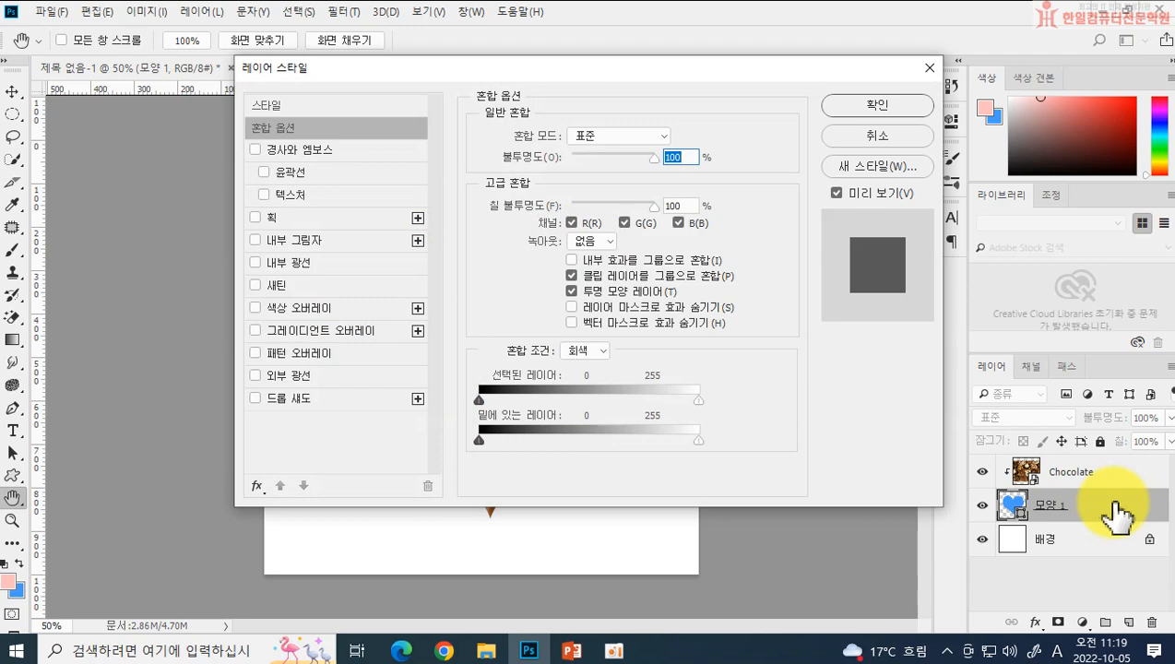
drag(489, 78, 824, 193)
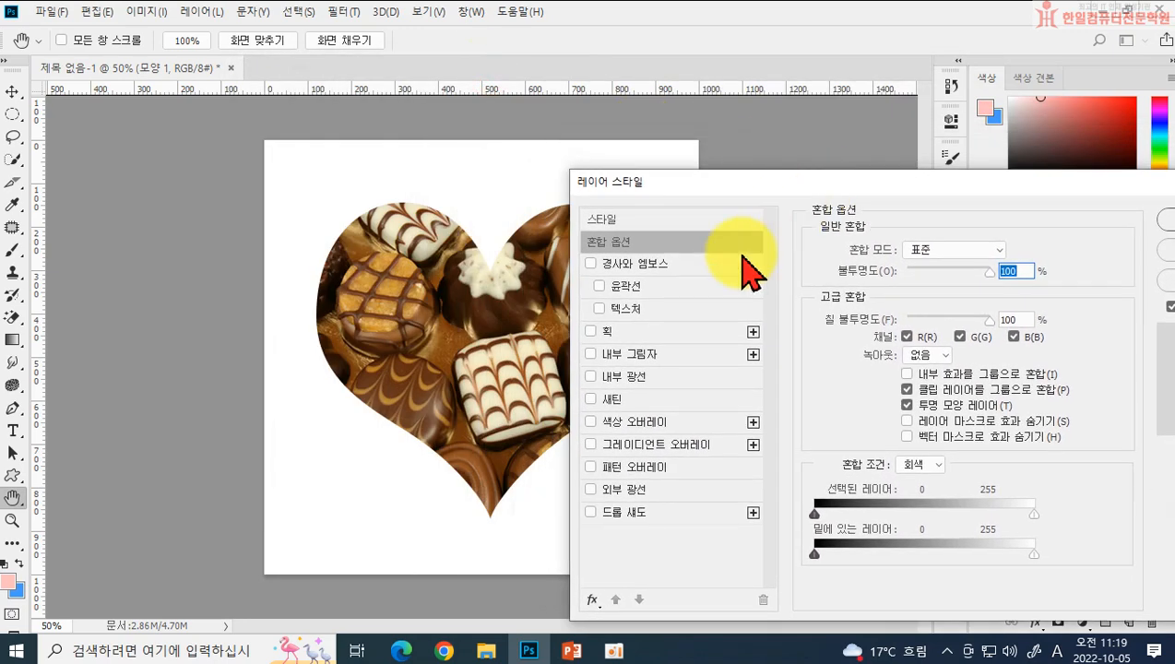
click(687, 275)
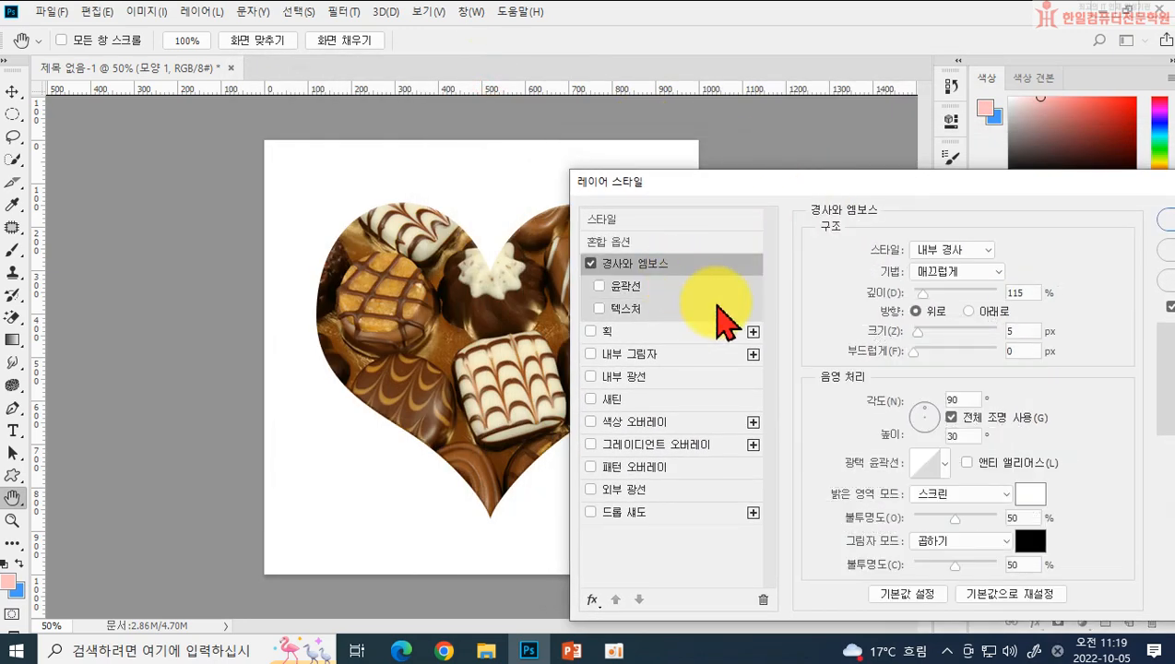
drag(917, 338, 947, 301)
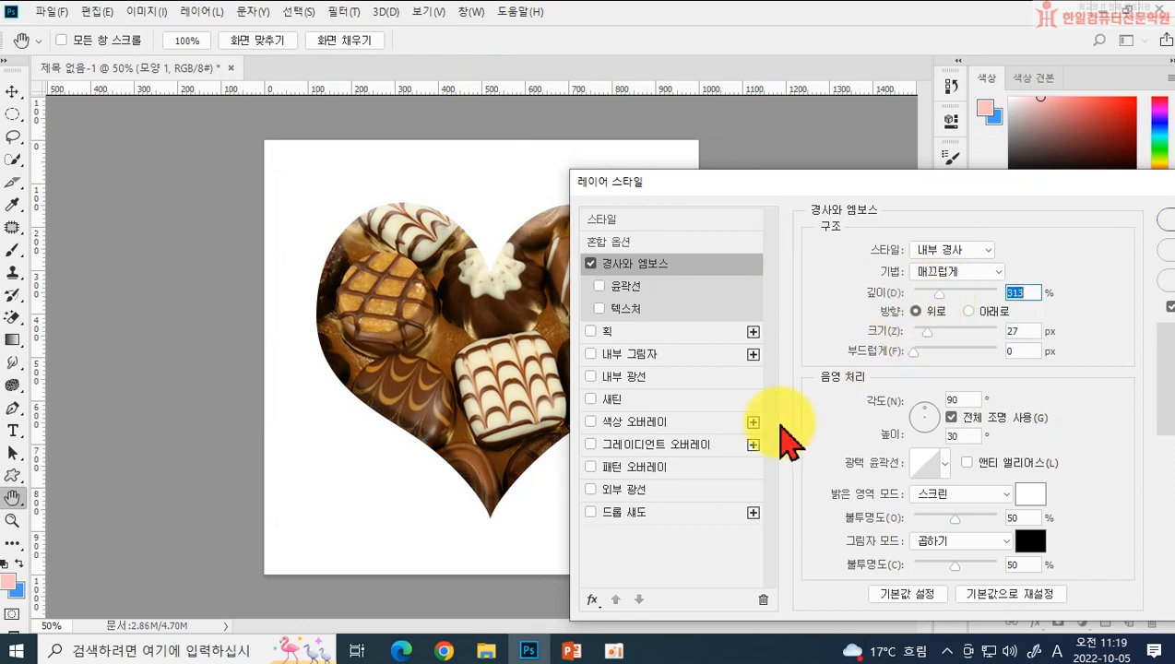
Step: Add a drop shadow to the heart layer with angle 117°, distance 14 px, spread 10% and size 16 px
click(679, 513)
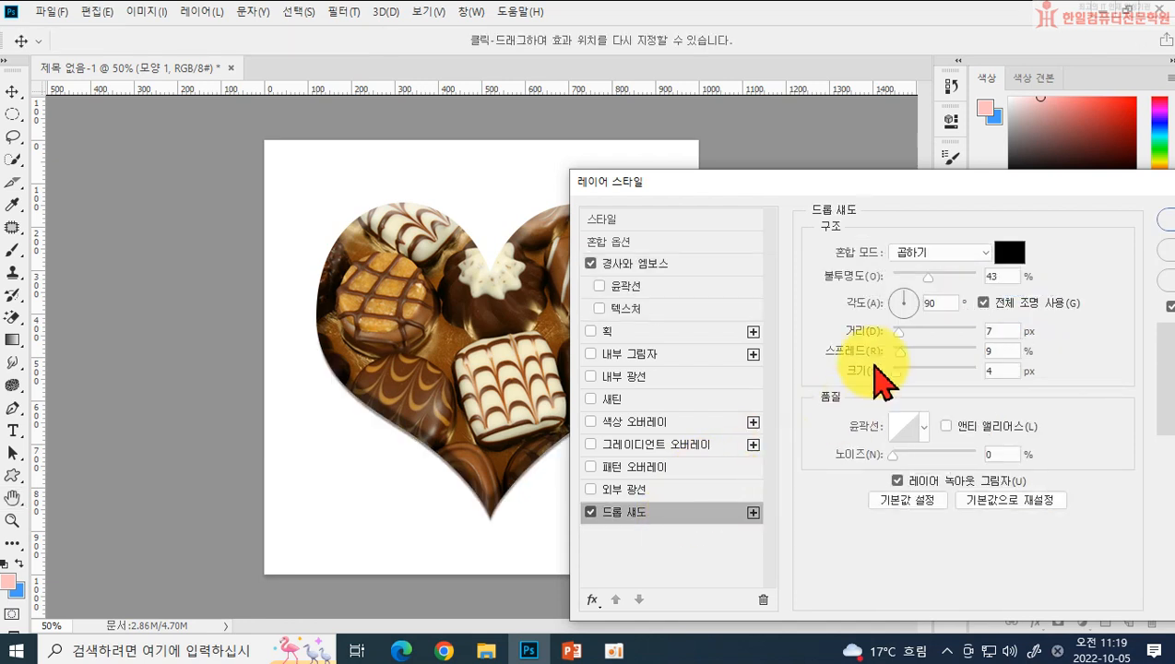
drag(895, 334, 910, 307)
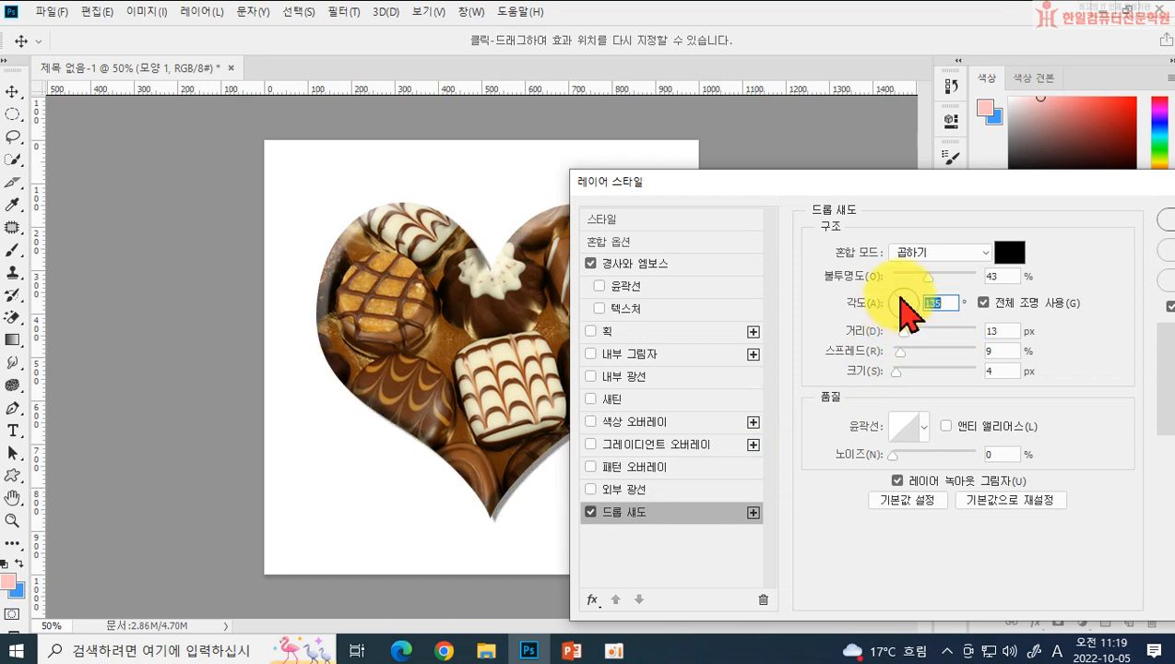
click(902, 370)
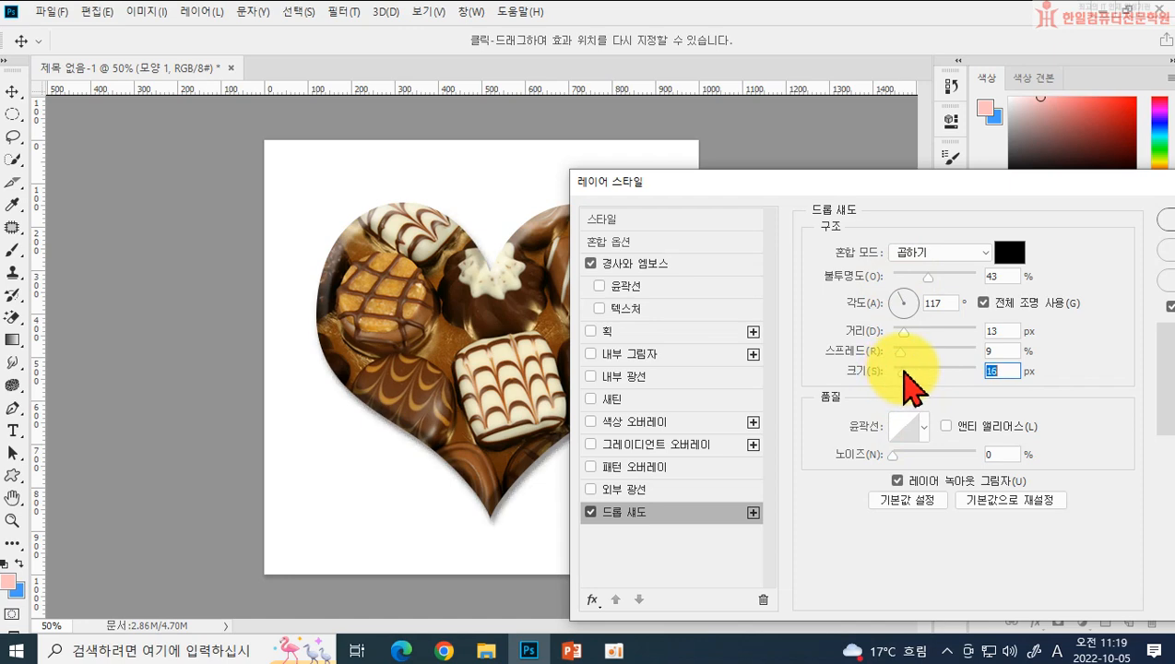
click(903, 351)
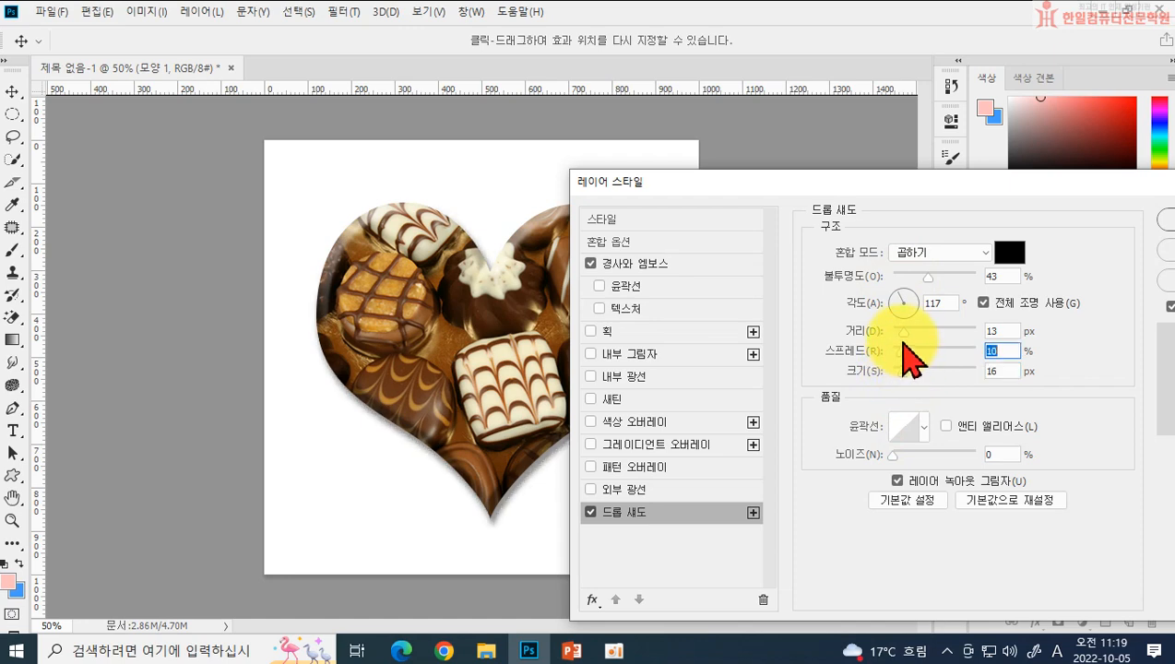
click(903, 331)
drag(839, 182, 954, 236)
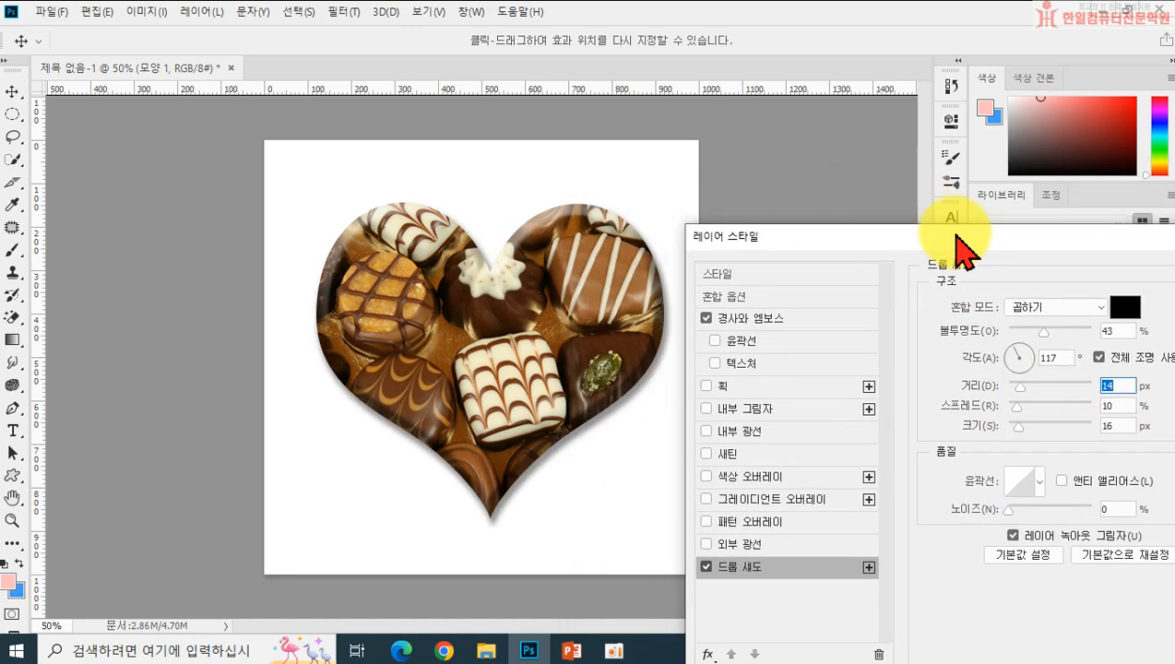
Step: Slightly increase the heart's Bevel & Emboss size, apply the layer style, and select the Chocolate layer
click(775, 320)
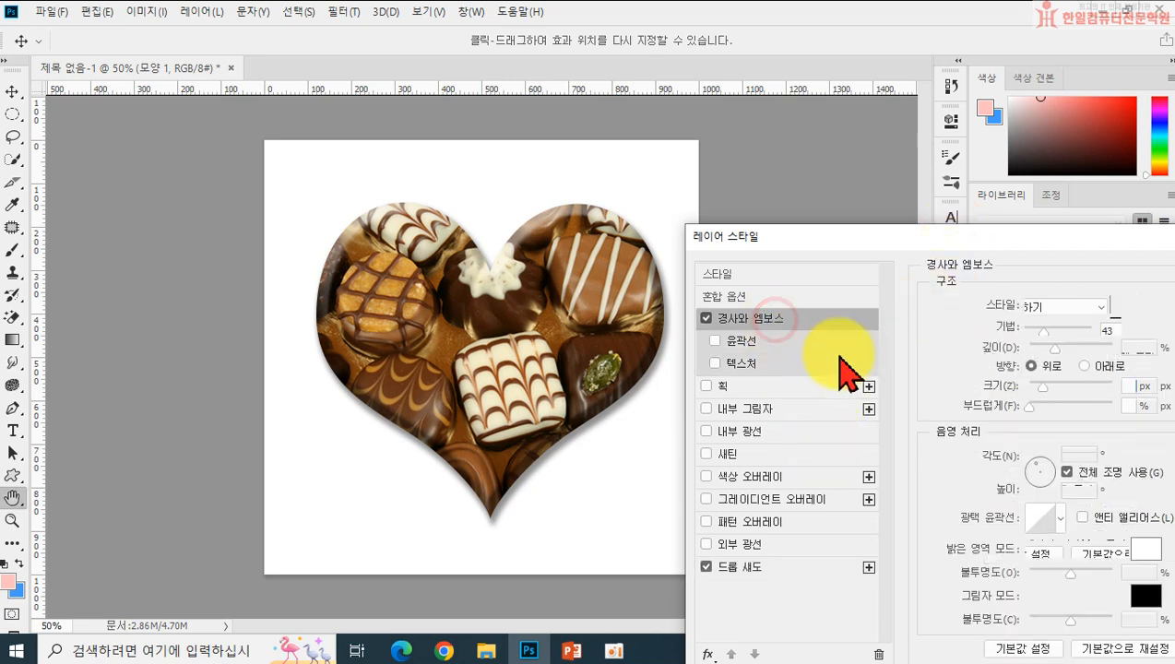
click(1041, 386)
drag(1045, 388, 1051, 387)
drag(929, 241, 572, 406)
click(950, 427)
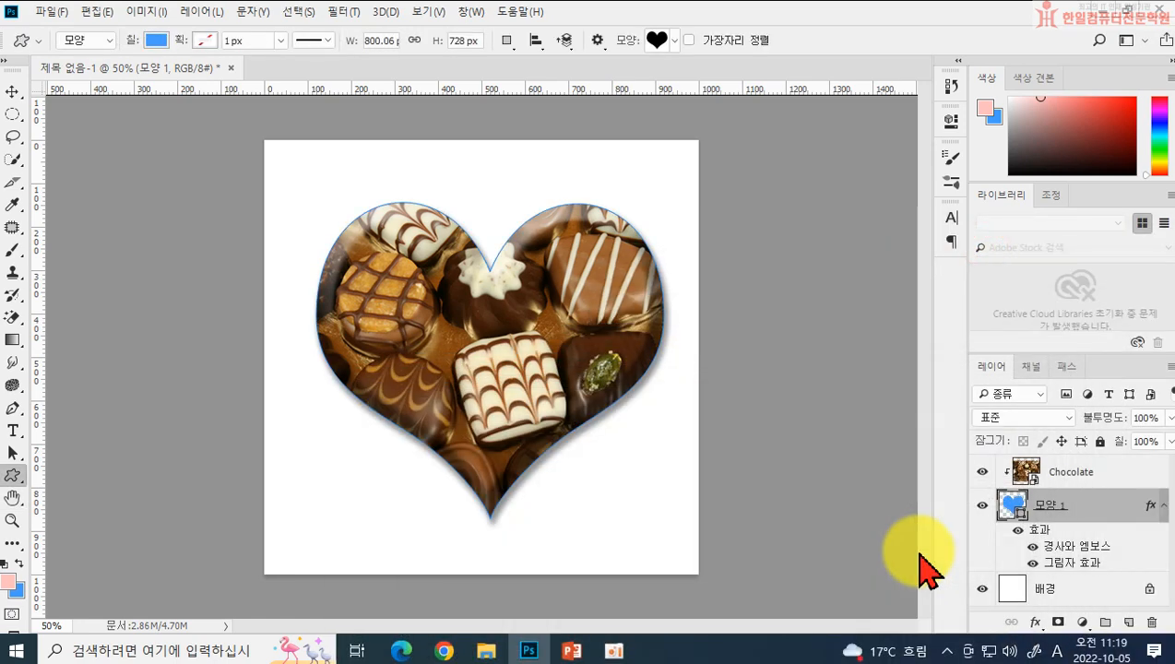
click(1118, 473)
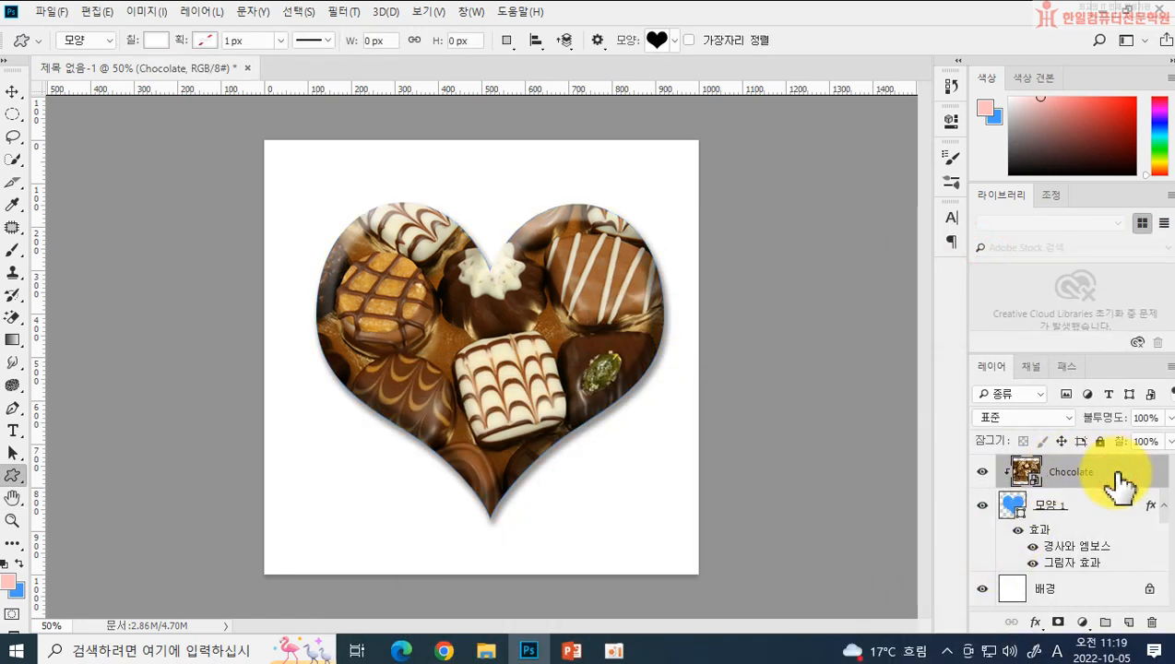
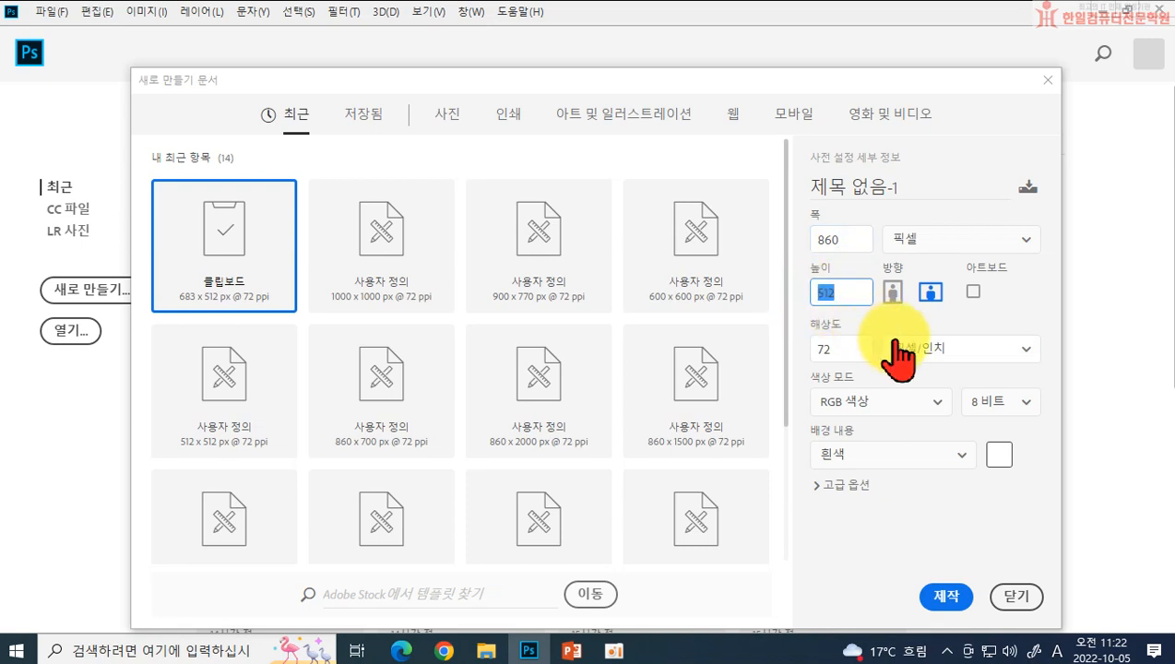
Step: Create a new 860 × 1500 px document at 72 ppi, RGB, with a white background
text(1500)
key(Return)
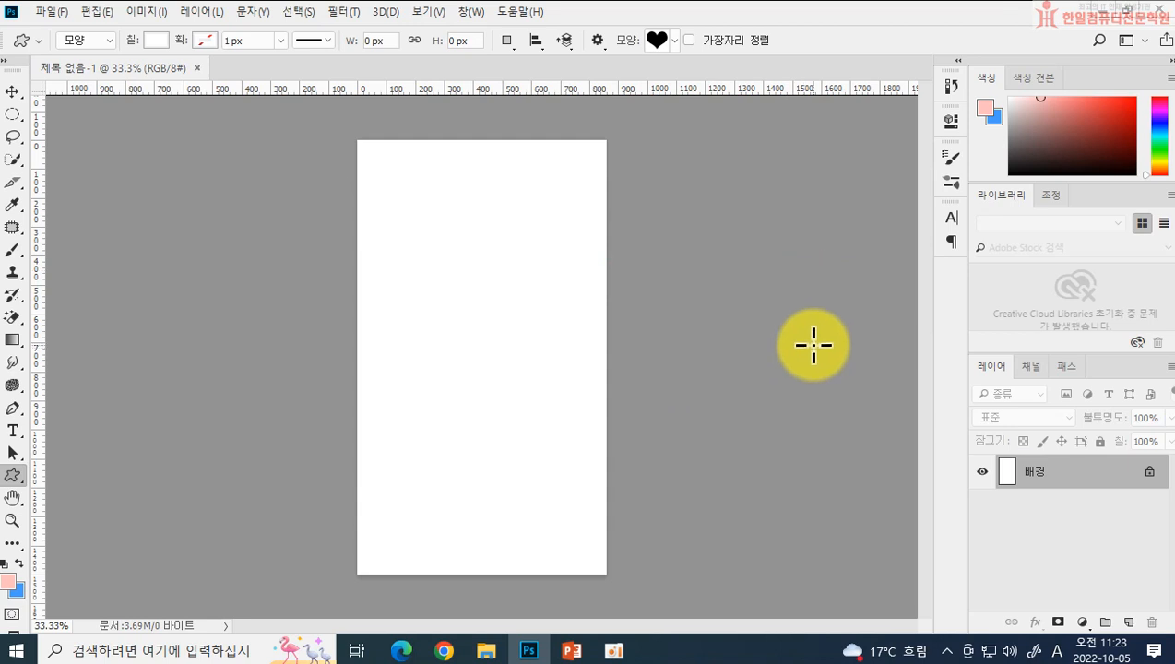
Step: Open Peas.jpg, copy its full-size image into the 860 × 1500 px document, and close the photo file
click(52, 12)
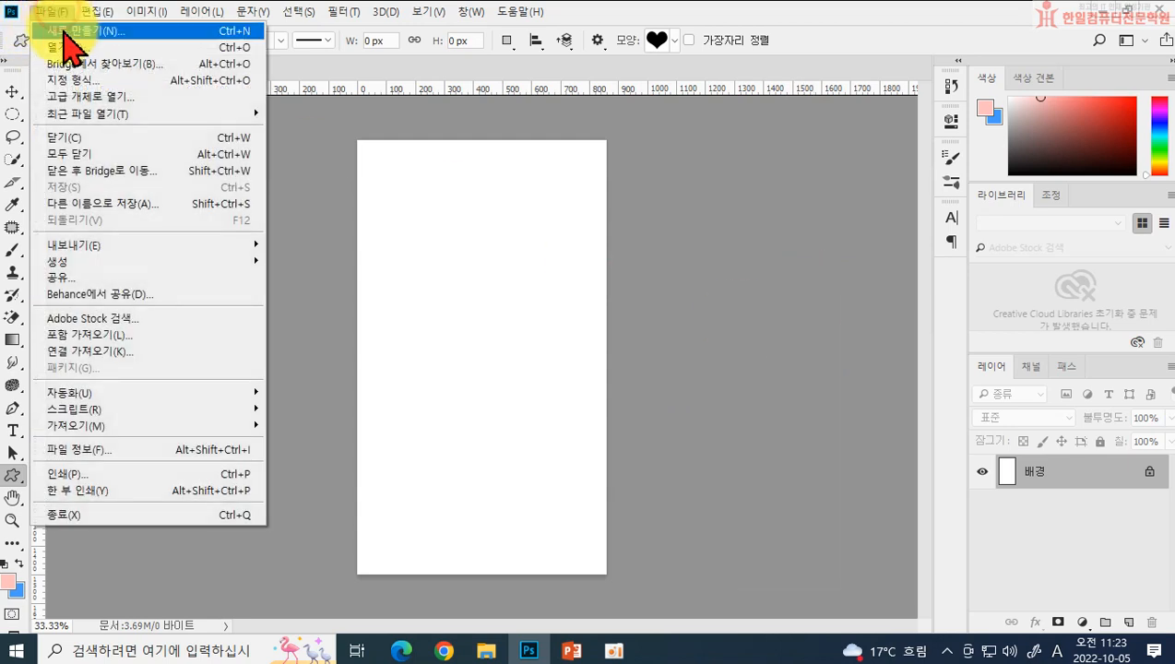
click(71, 47)
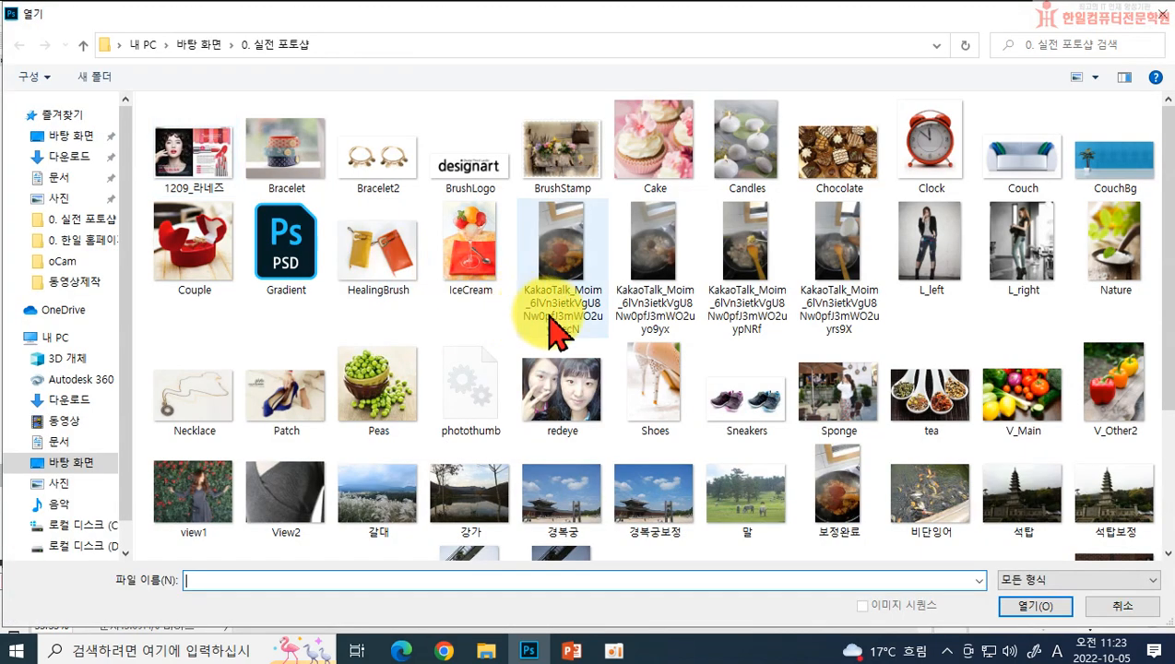
click(355, 405)
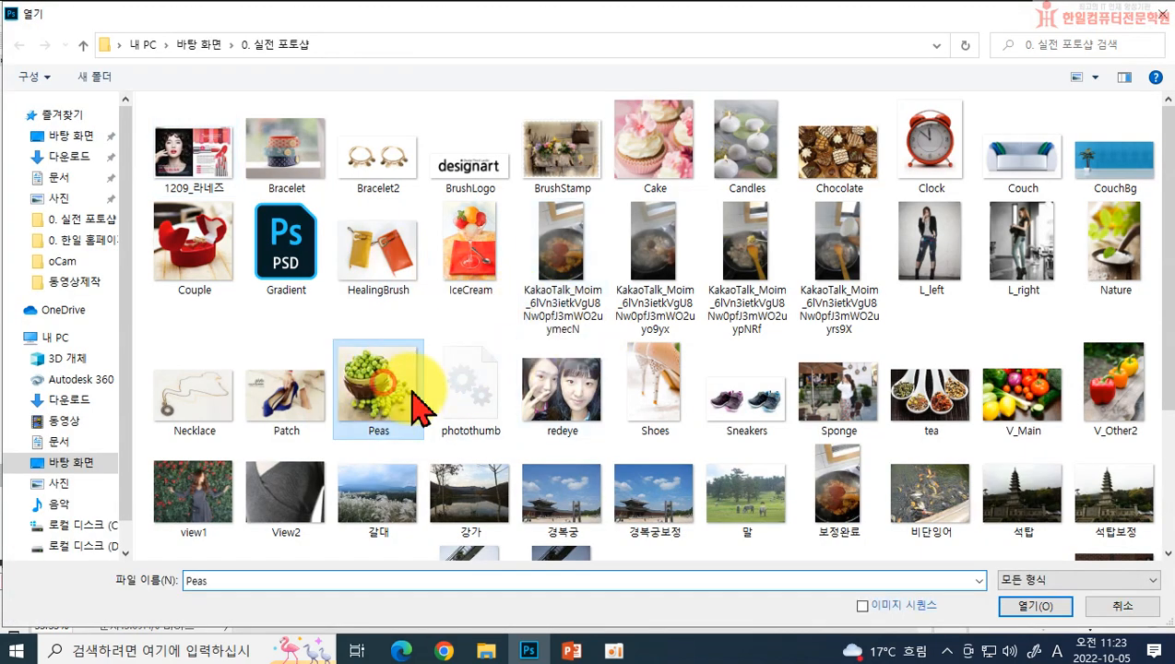
click(1061, 606)
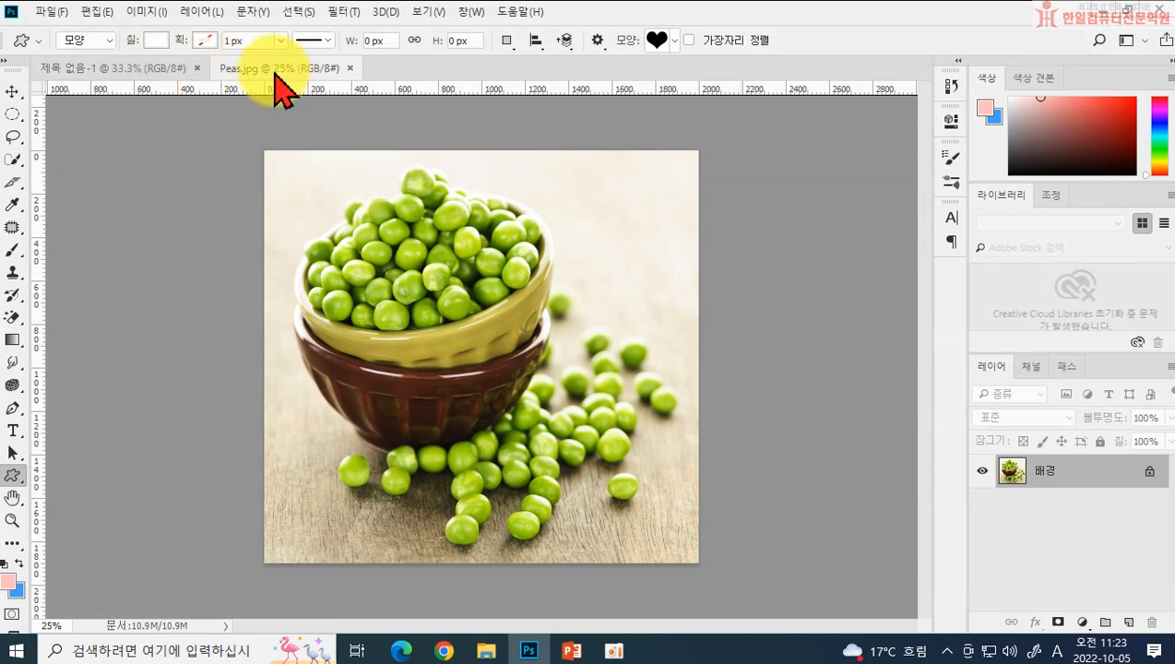
click(11, 92)
drag(265, 71, 777, 277)
drag(814, 393, 517, 360)
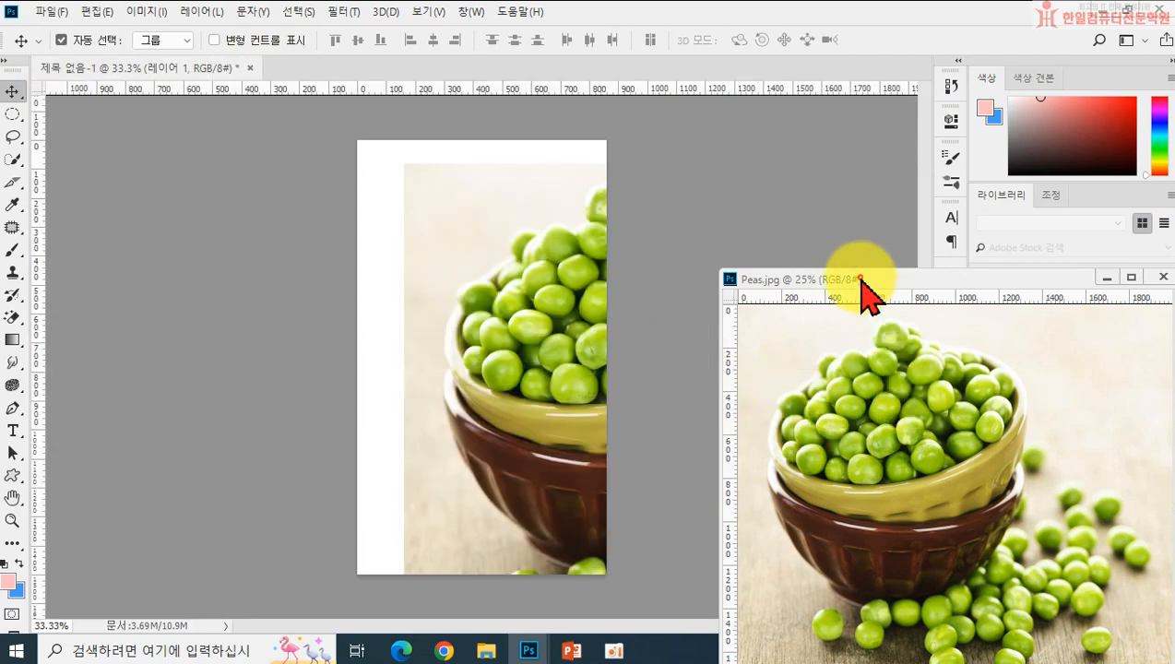
drag(866, 283, 637, 334)
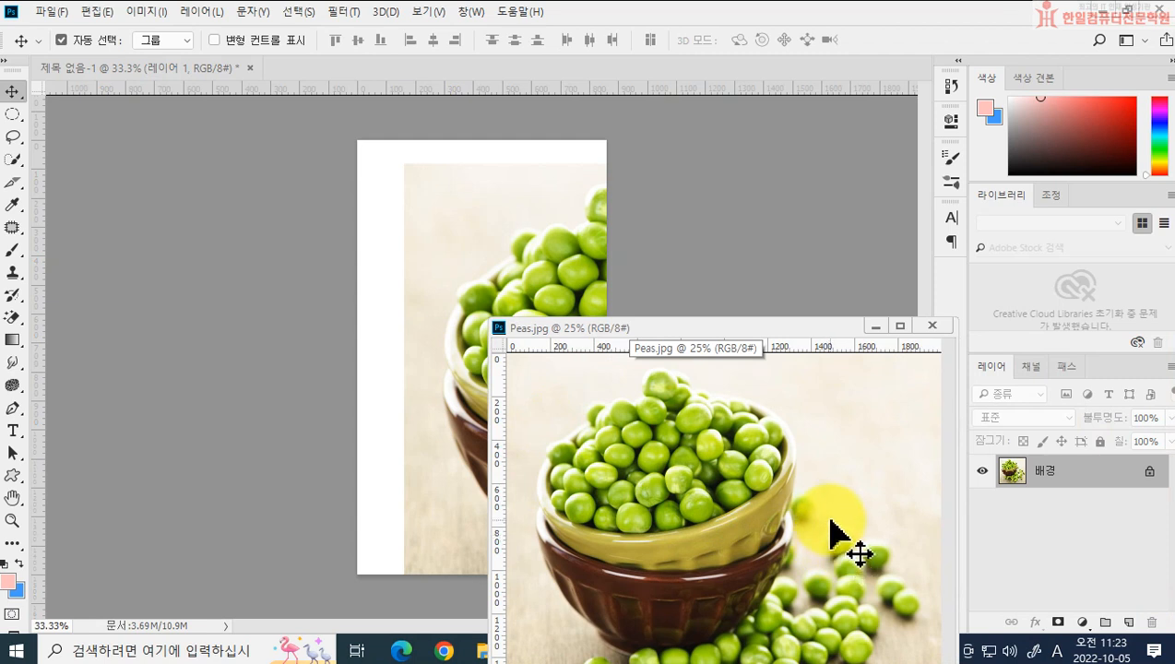
click(932, 326)
Step: Scale the oversized peas layer down to the canvas width at the page's upper edge, and delete that layer
drag(510, 387, 417, 354)
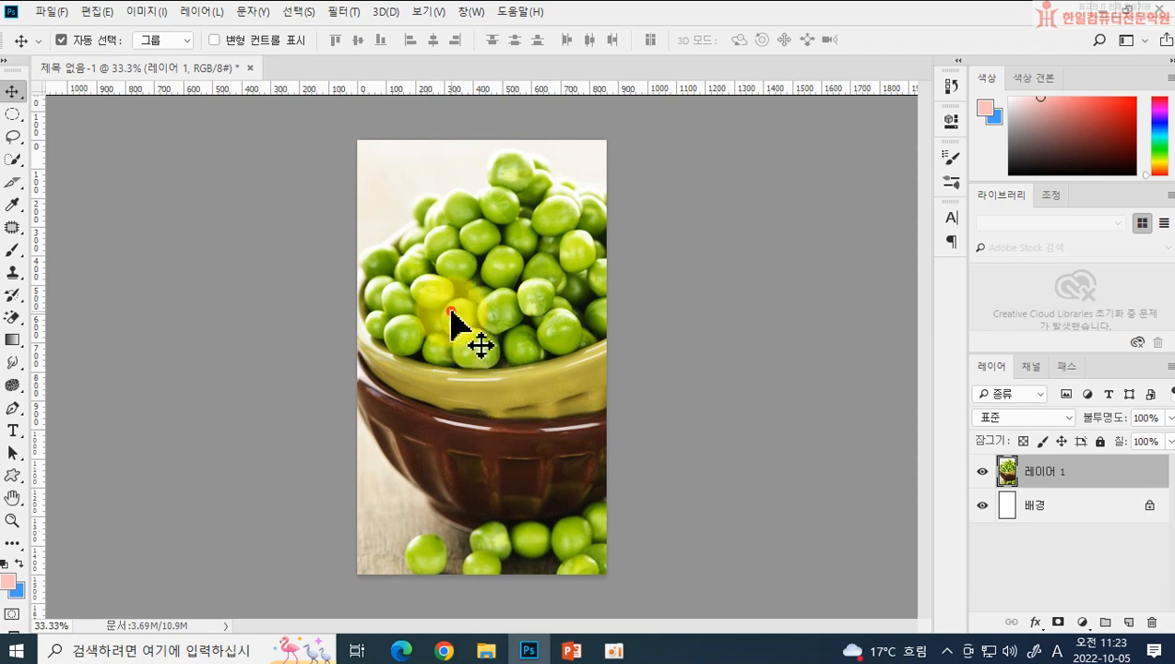
drag(459, 328, 533, 380)
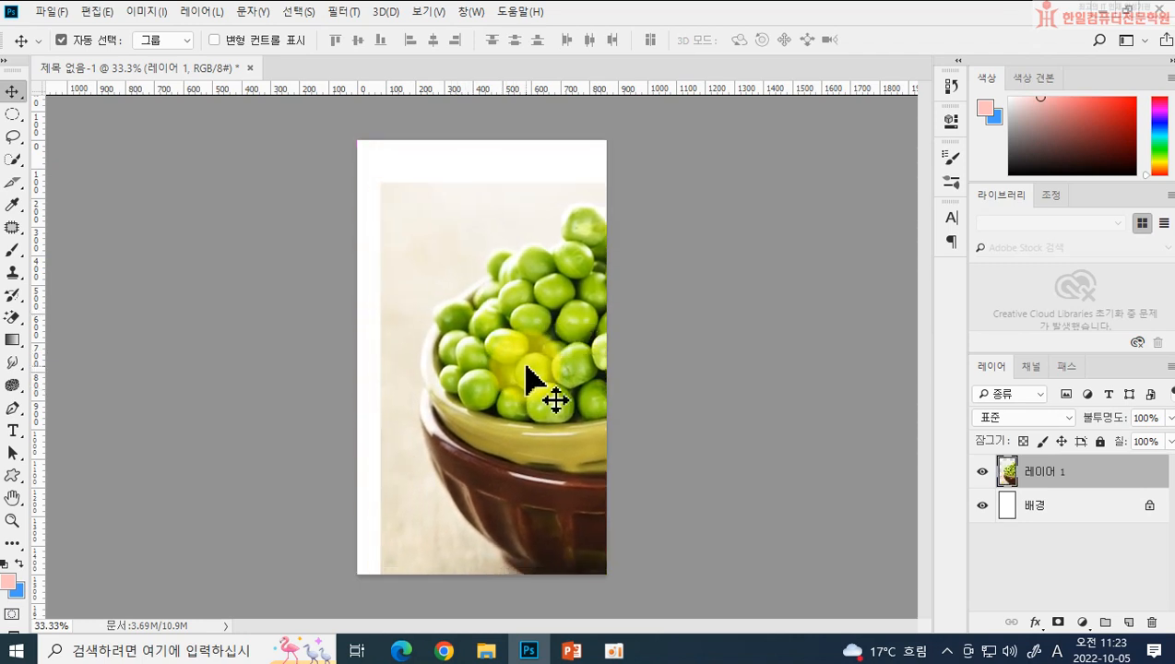
key(ctrl+t)
mouse_move(382, 184)
mouse_down()
mouse_move(664, 551)
mouse_move(692, 549)
mouse_move(452, 346)
mouse_move(400, 187)
mouse_up()
key(Return)
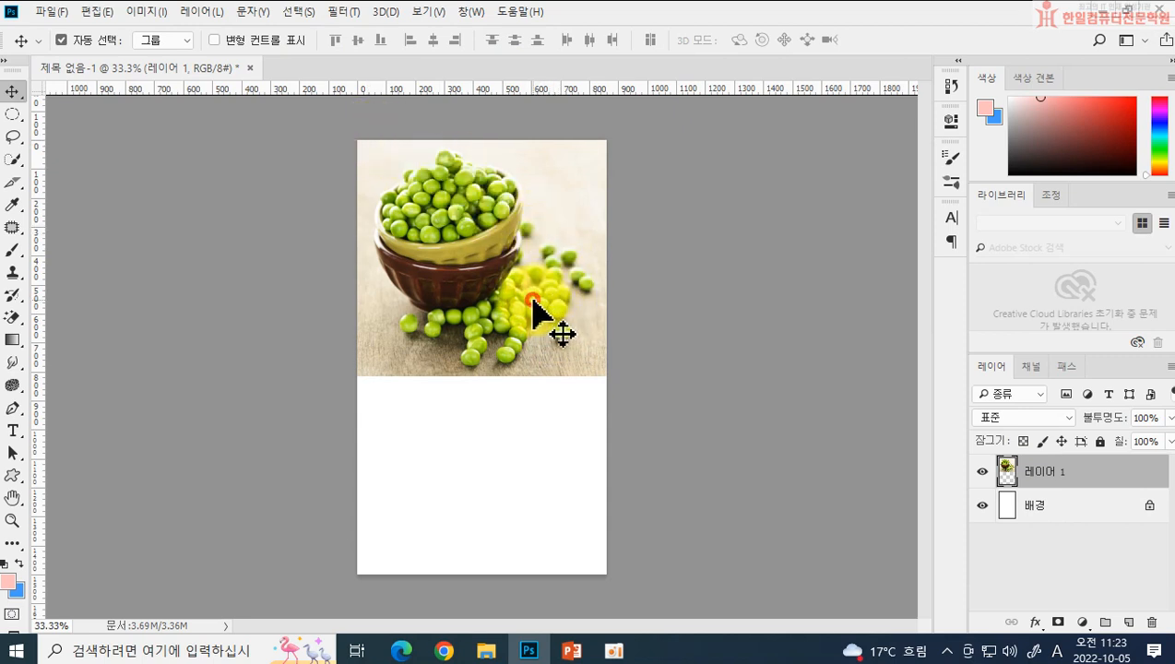
key(Delete)
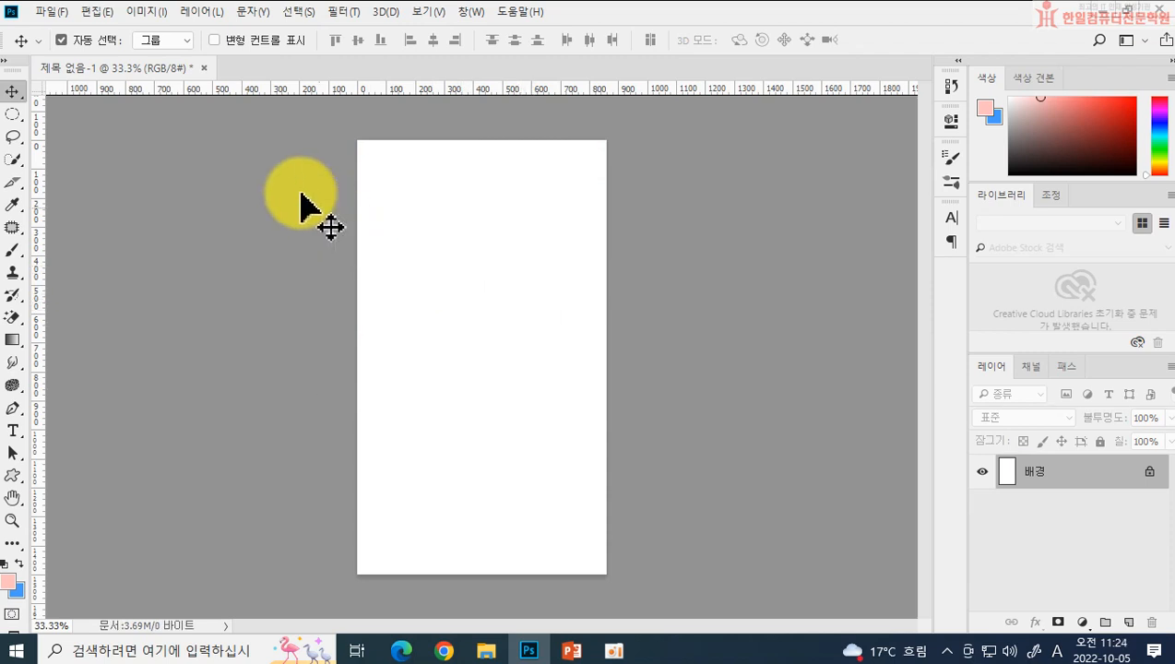
Step: Open Peas.jpg and resize the image to a width of 860 px, keeping its proportions
click(51, 11)
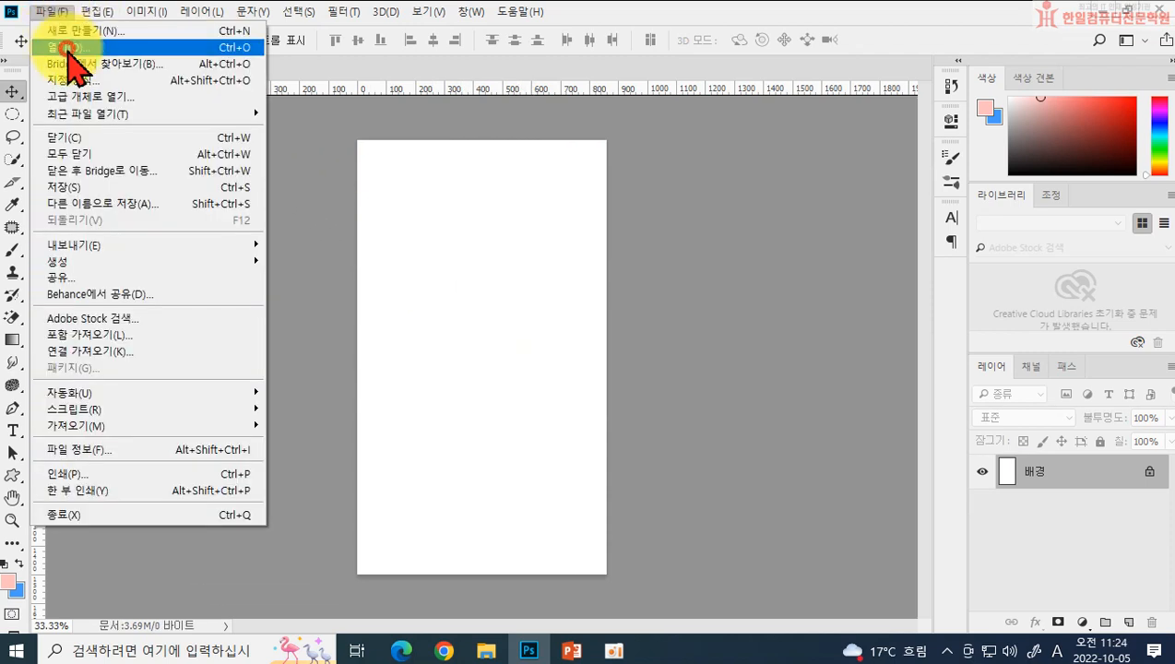
click(58, 47)
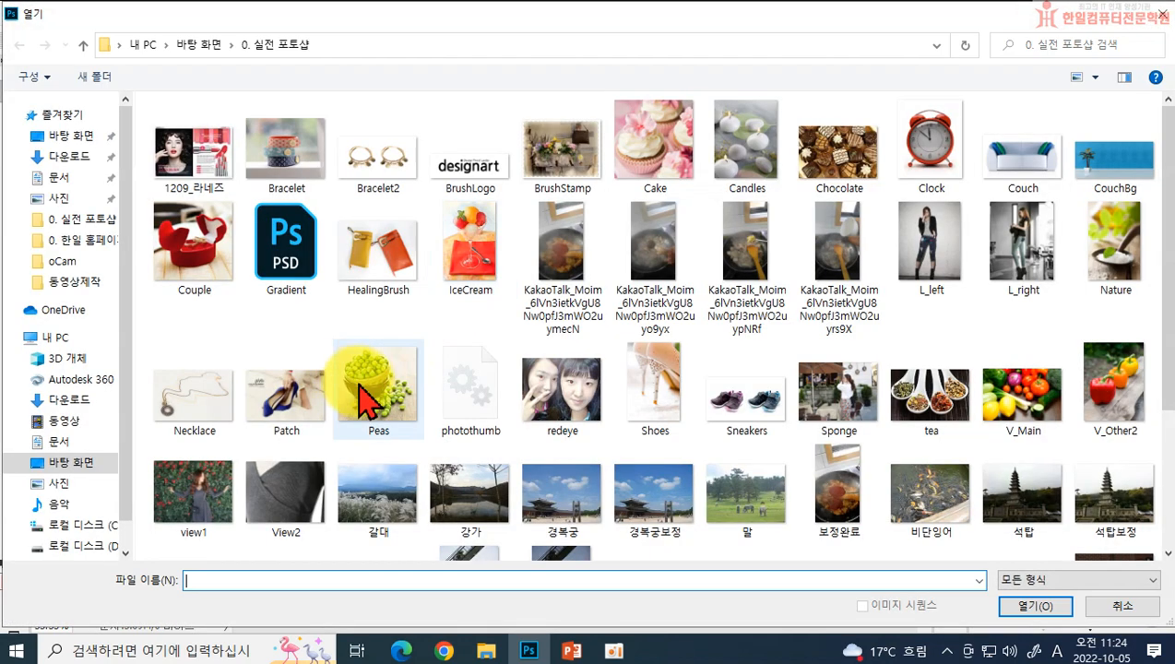
click(361, 398)
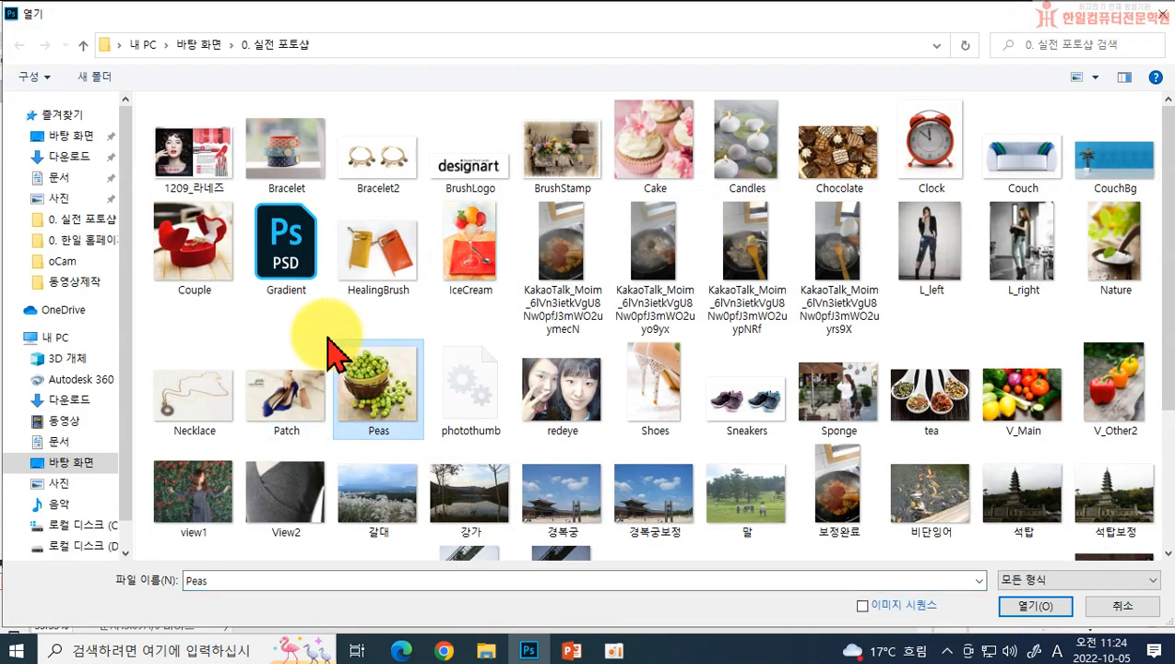
click(1015, 609)
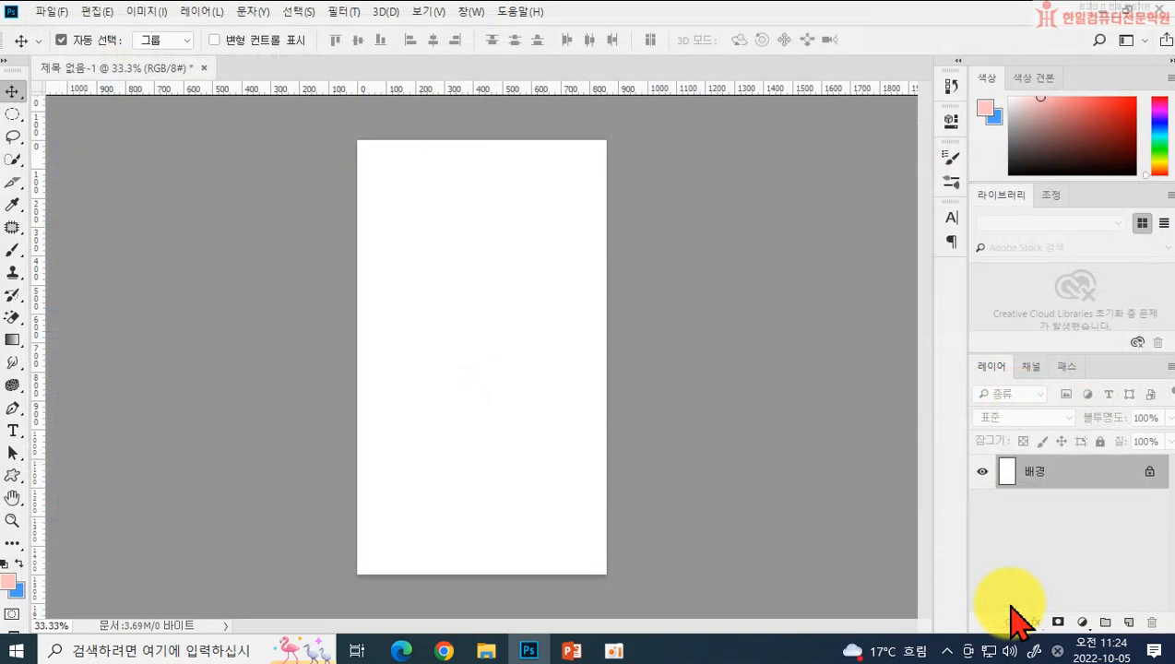
click(146, 12)
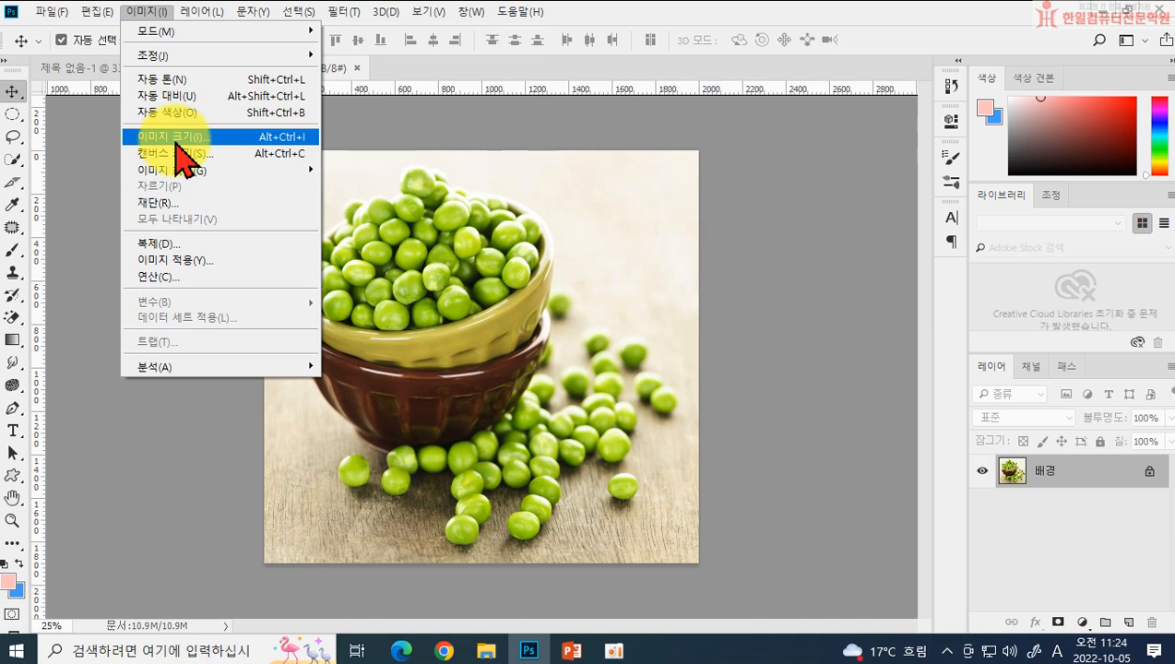
click(176, 141)
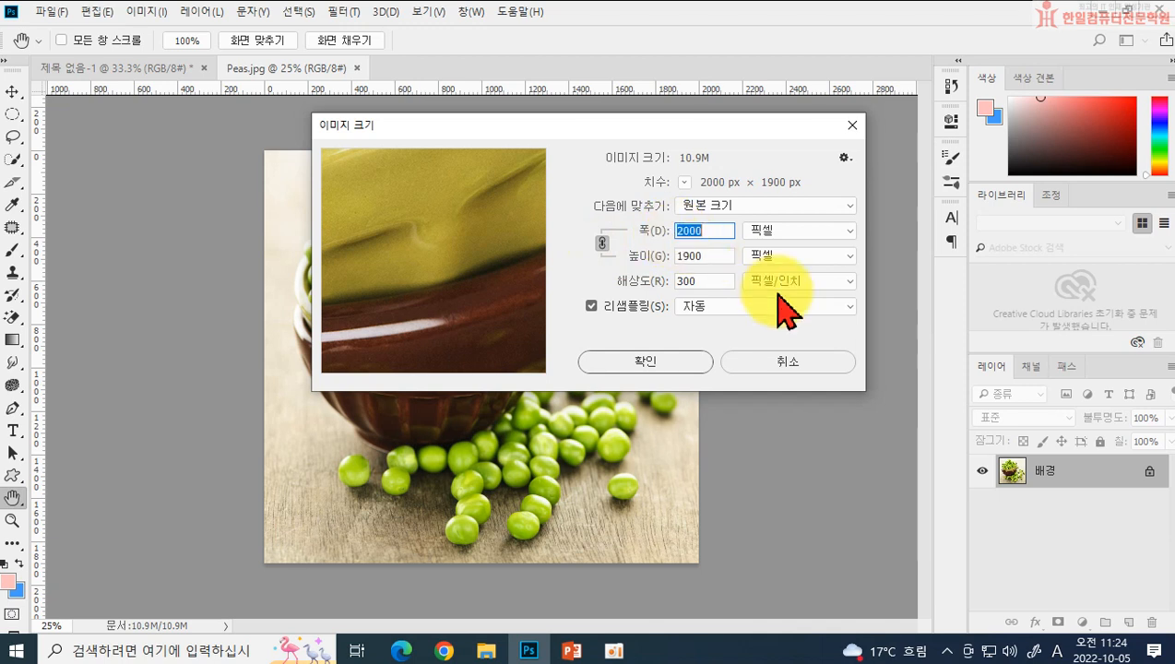
text(860)
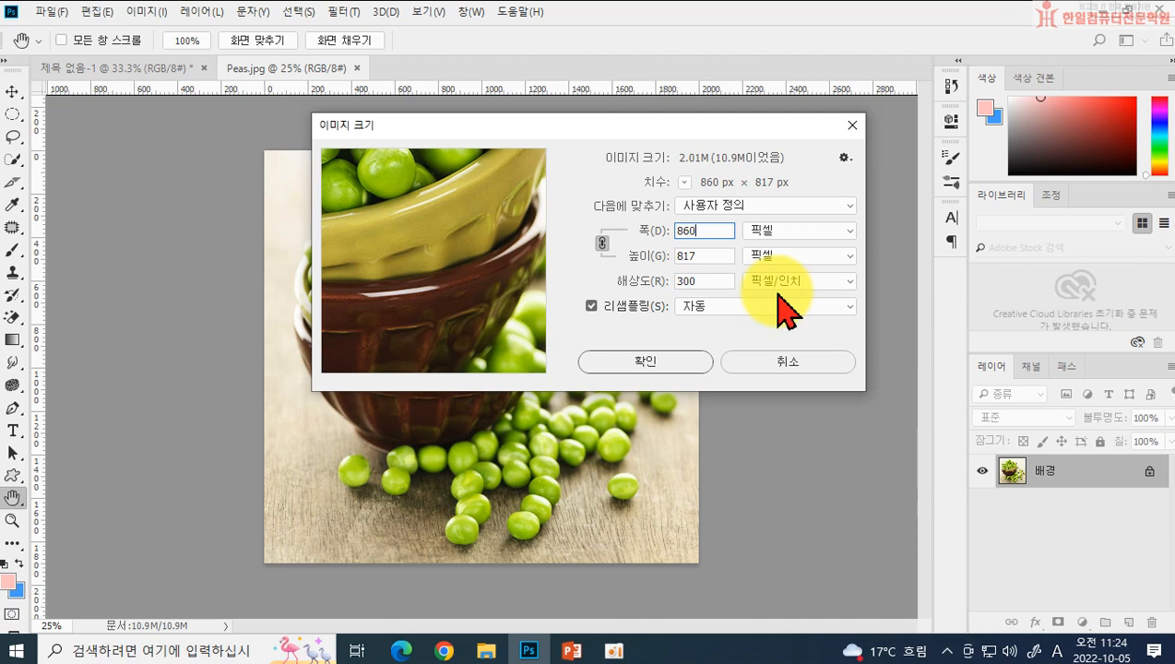
click(666, 362)
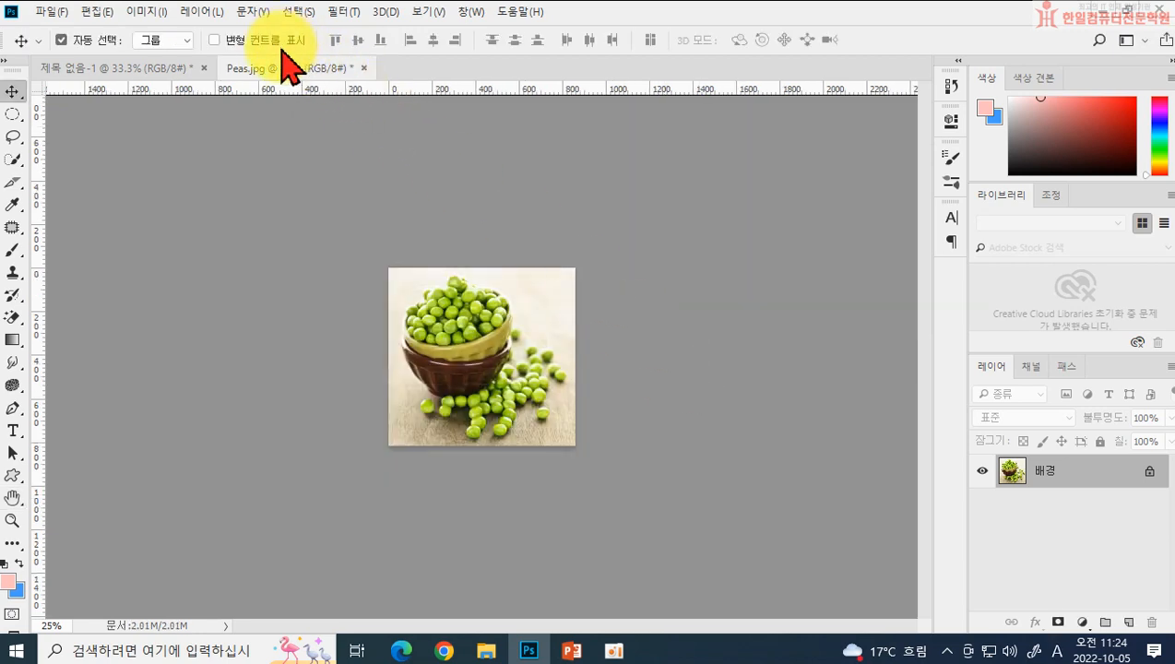
Step: Copy the resized peas photo into the 860 × 1500 px document, close Peas.jpg without saving, and align the photo with the canvas's upper edge
drag(277, 68, 685, 246)
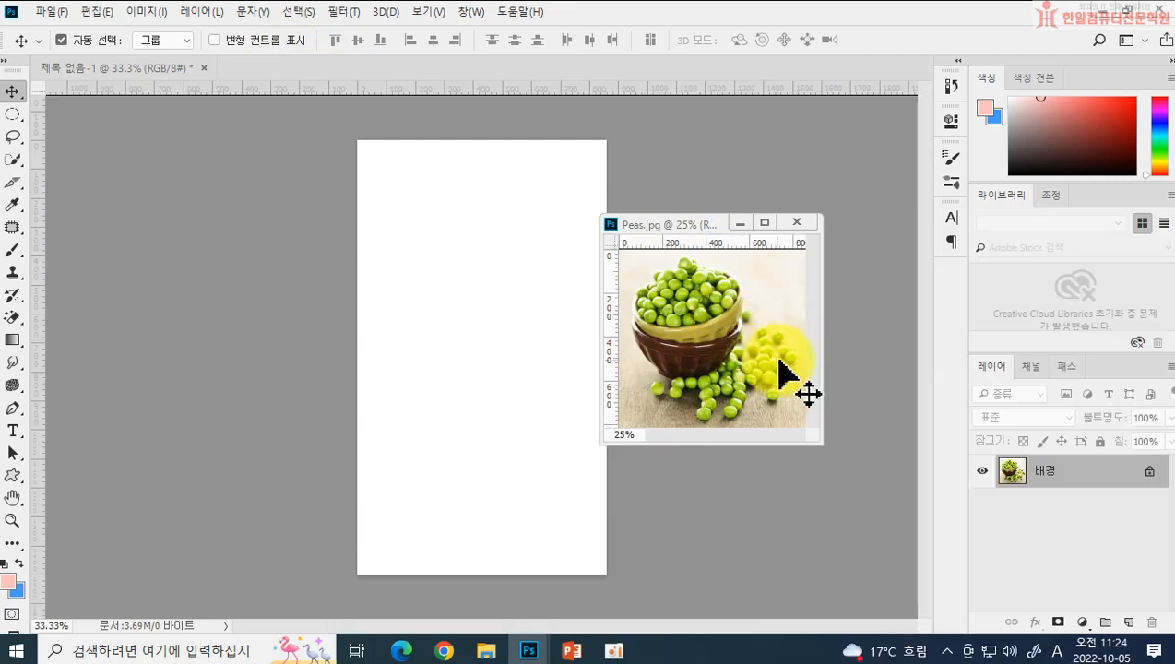
drag(725, 341, 542, 324)
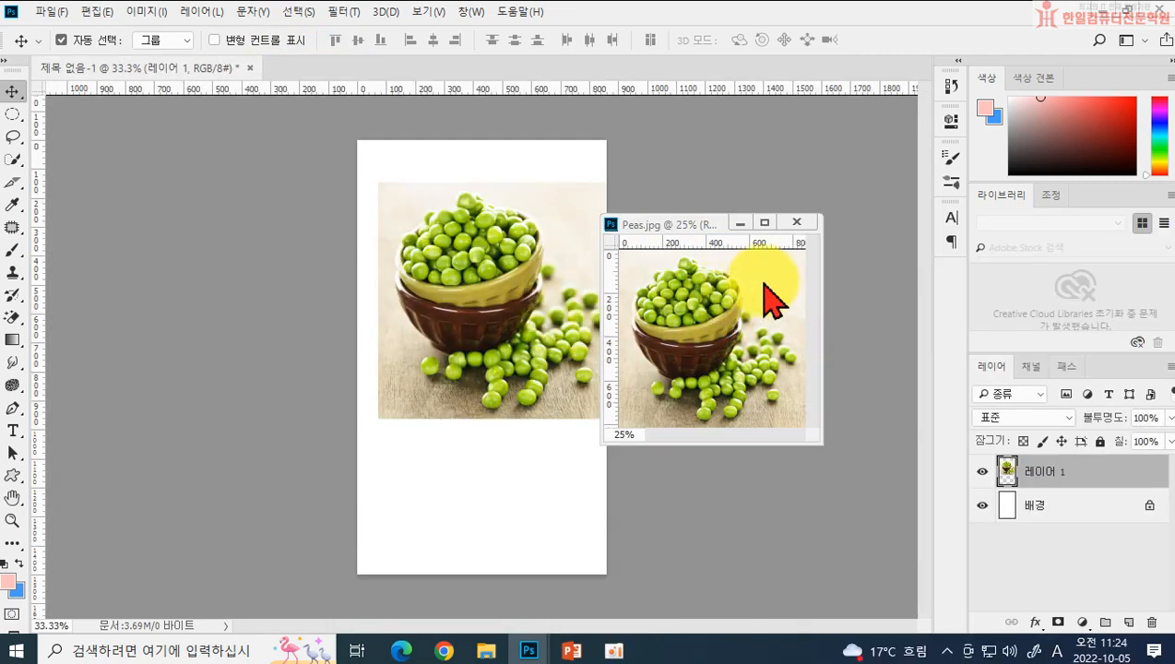
click(799, 226)
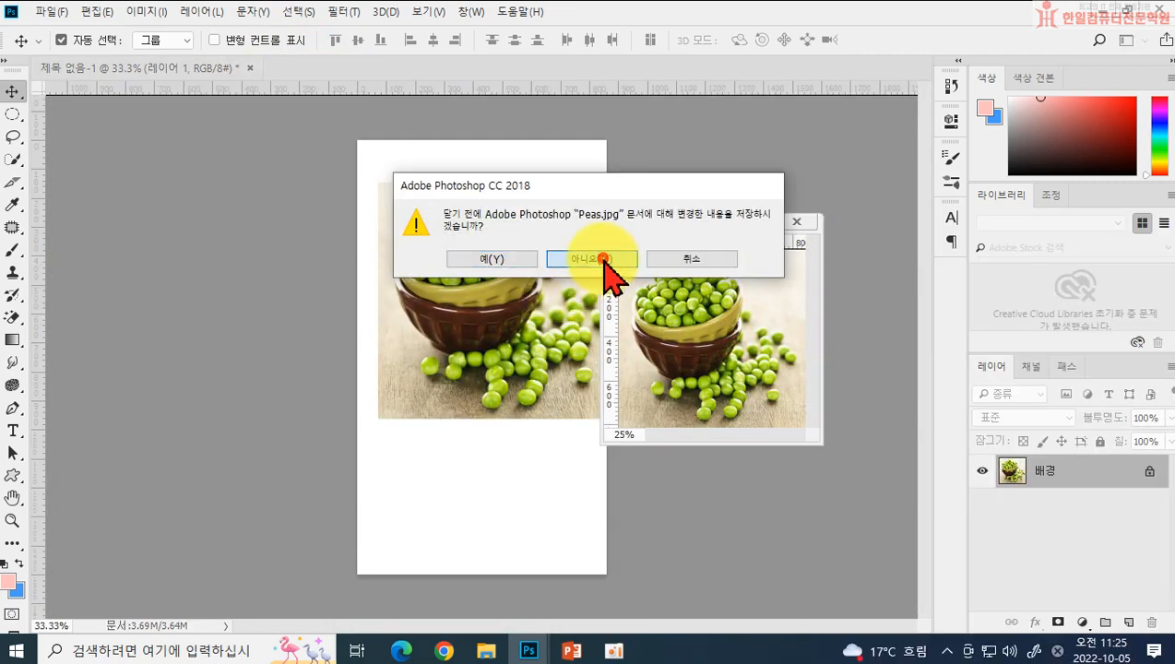
click(595, 261)
drag(491, 342, 447, 286)
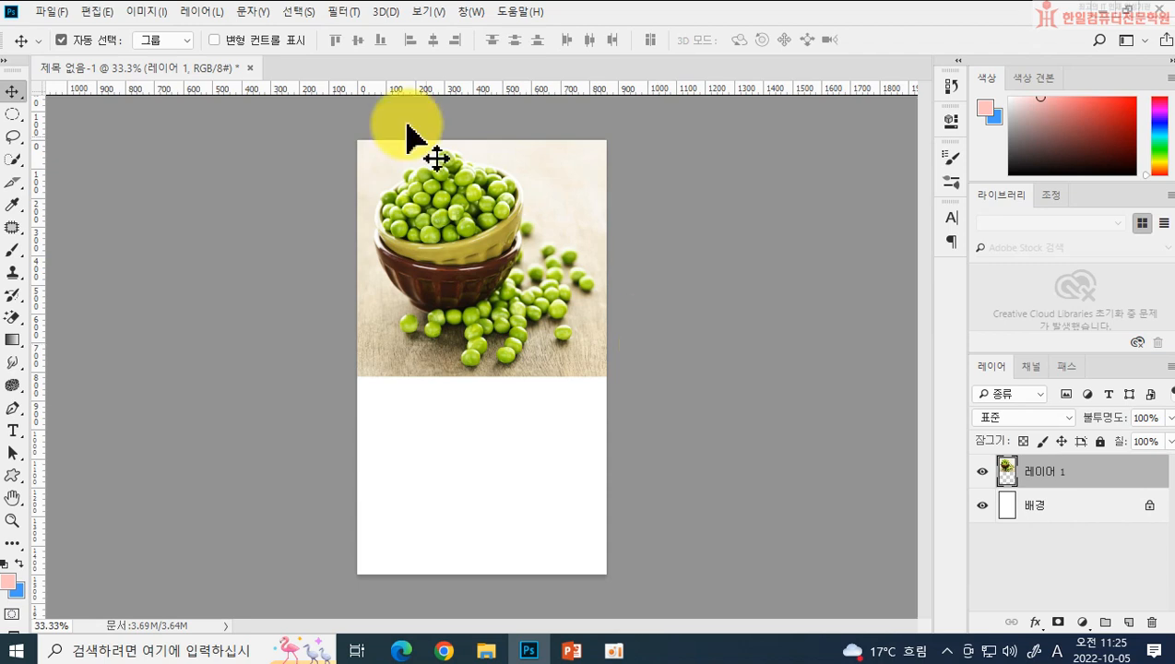
click(149, 12)
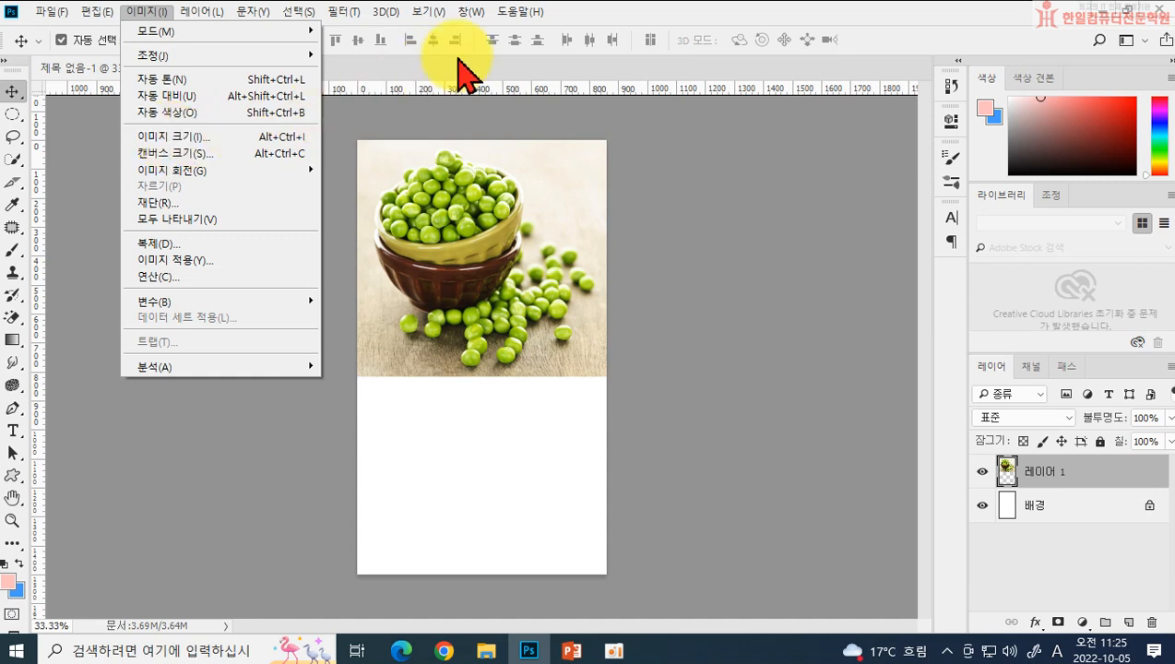
click(736, 26)
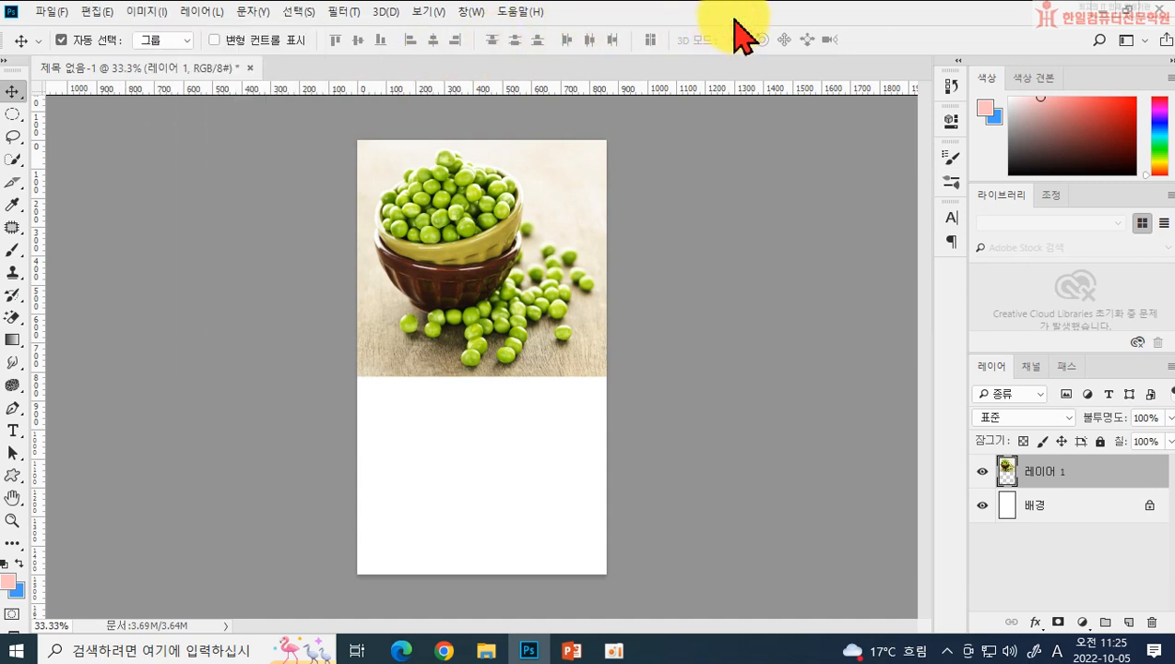
Step: Start a text line in the white area below the peas photo and set its text colour to near-black
click(13, 430)
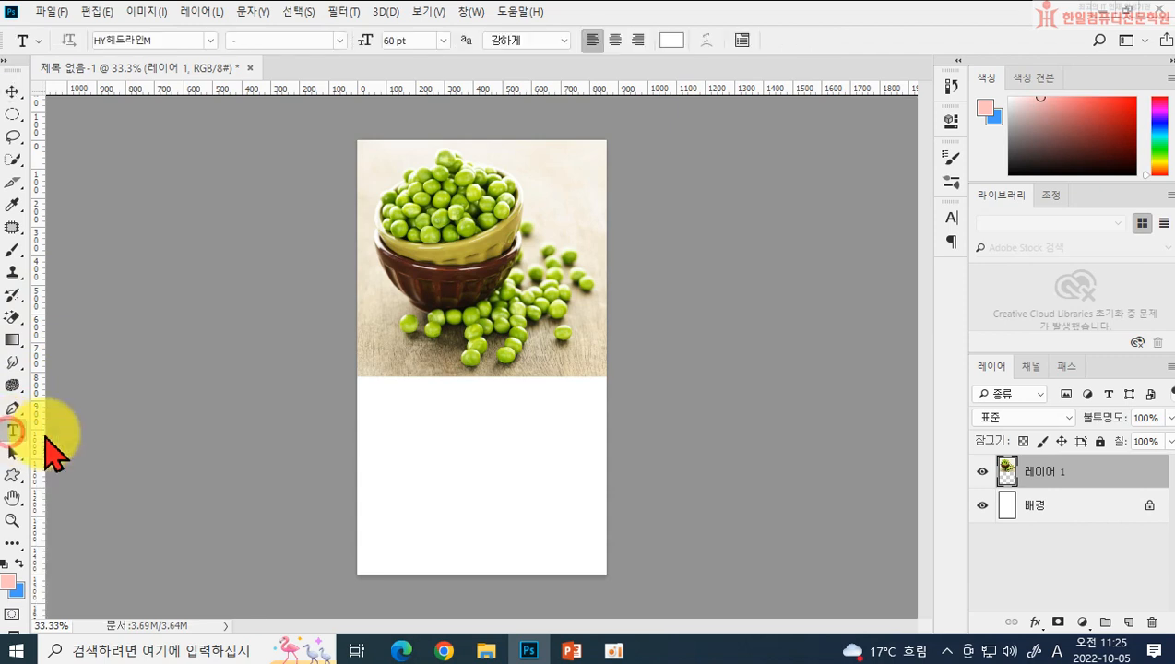
click(386, 408)
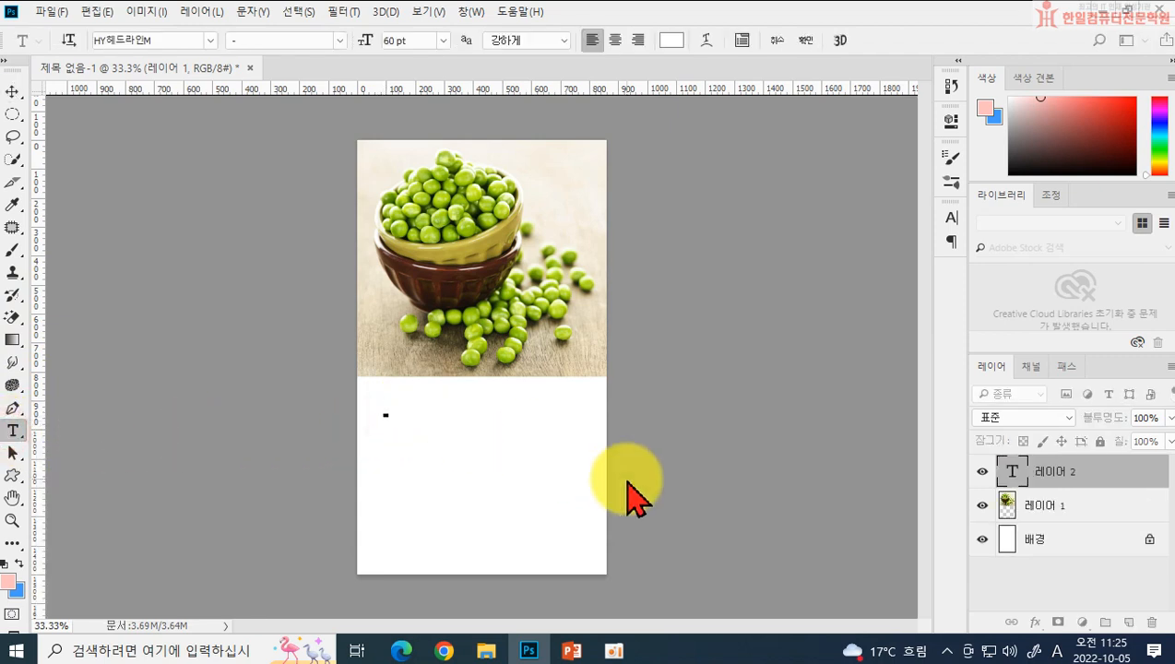
text(dhks)
key(BackSpace)
key(BackSpace)
key(BackSpace)
key(BackSpace)
click(671, 40)
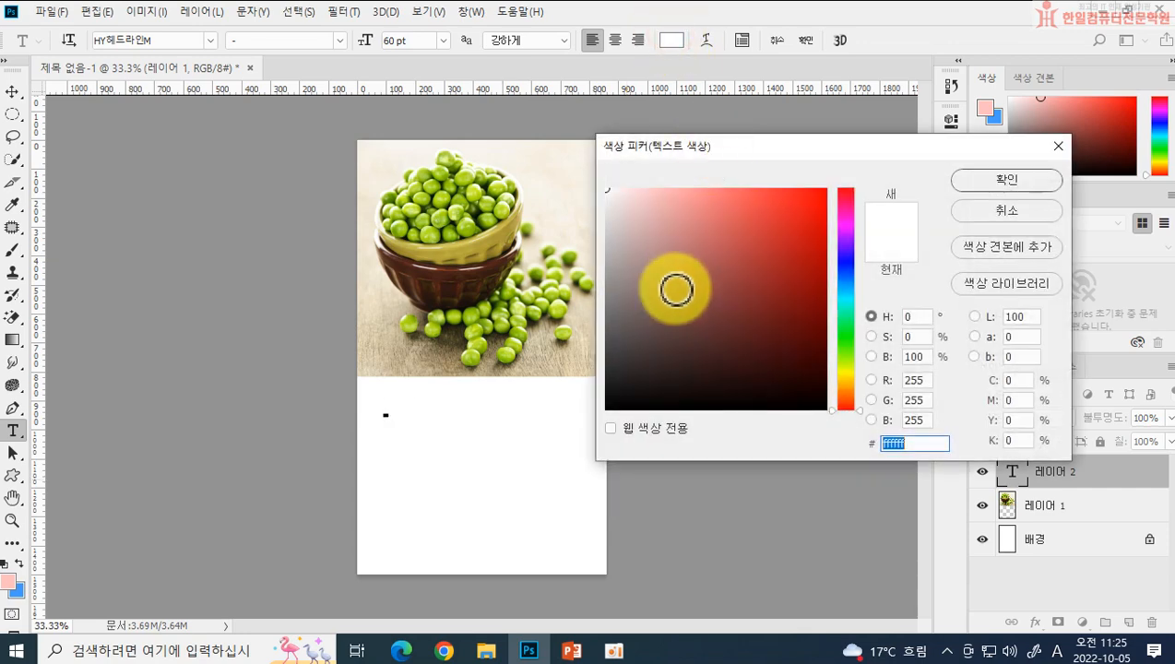
drag(677, 283, 555, 377)
click(999, 181)
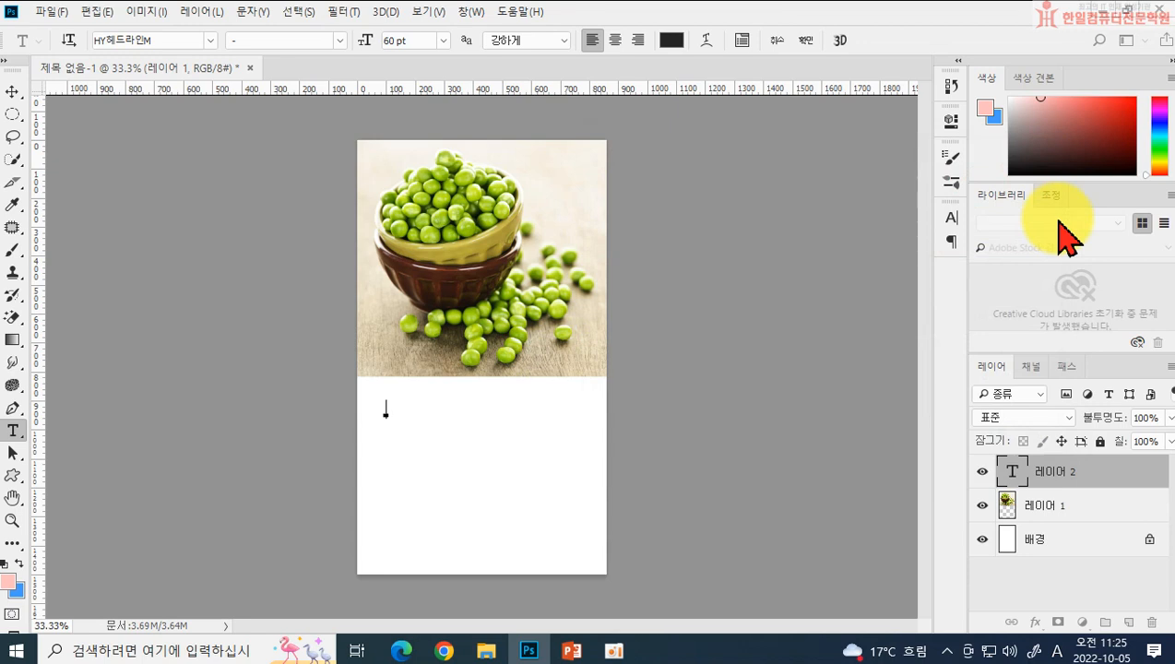
Step: Enter the text "국산 완두콩" below the peas photo and commit it
text(d)
key(BackSpace)
text(국산 완두)
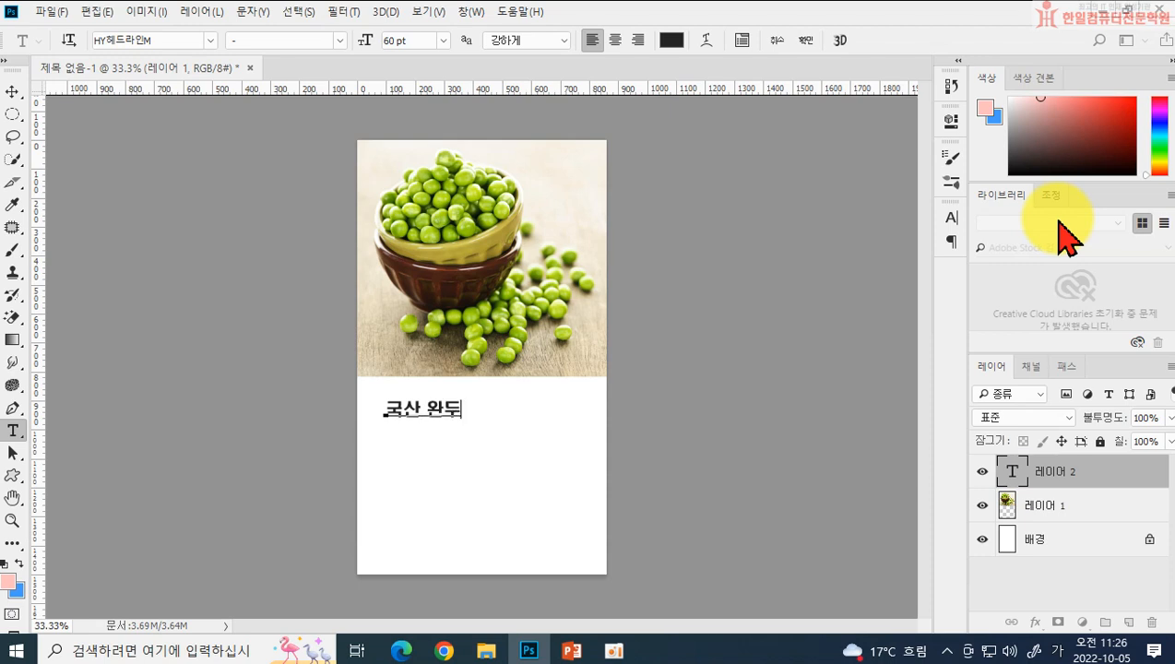
text(콩)
key(ctrl+Return)
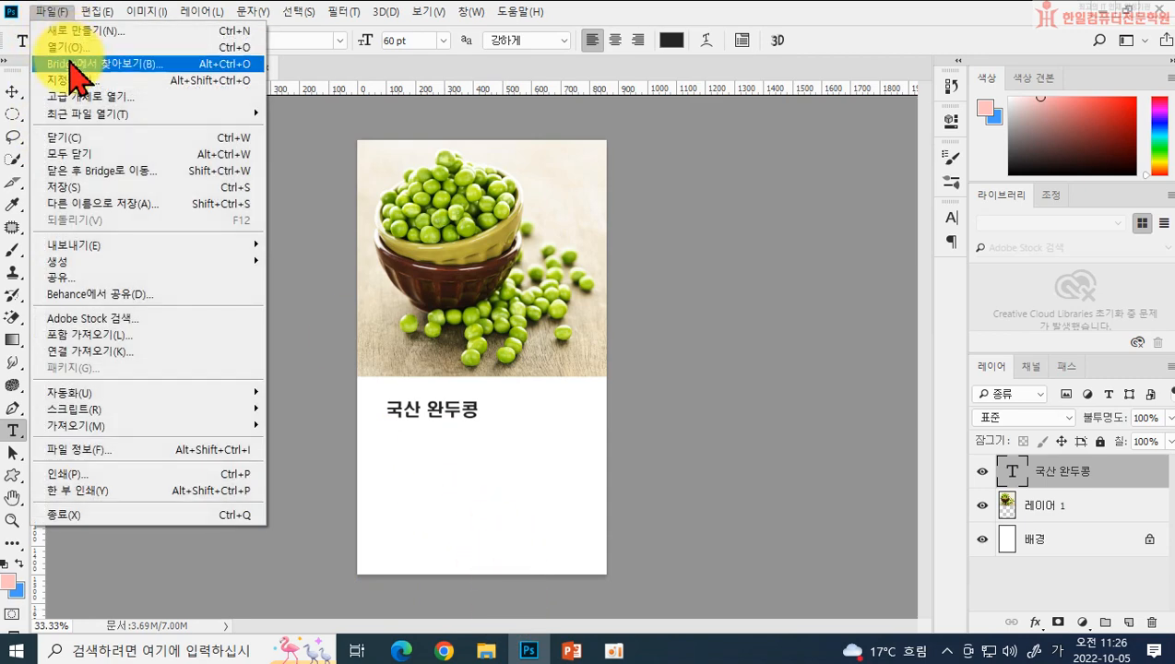
Step: Open V_Main.jpg, copy its vegetable image into the 860 × 1500 px document, and close the photo file
click(69, 48)
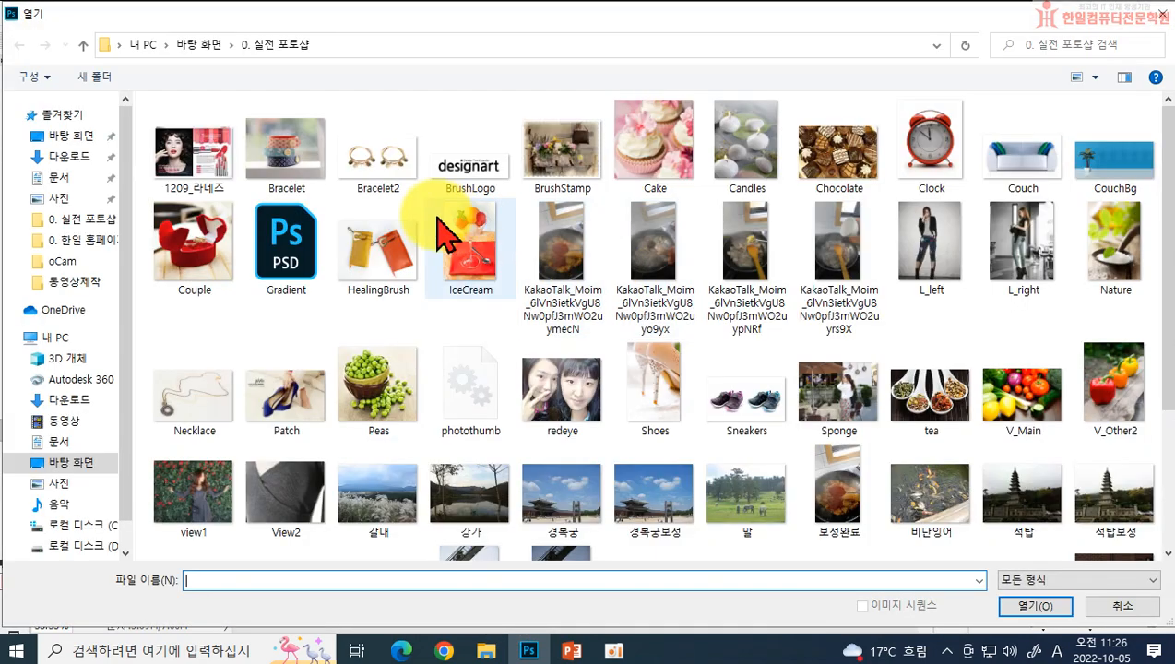
click(960, 429)
click(1017, 398)
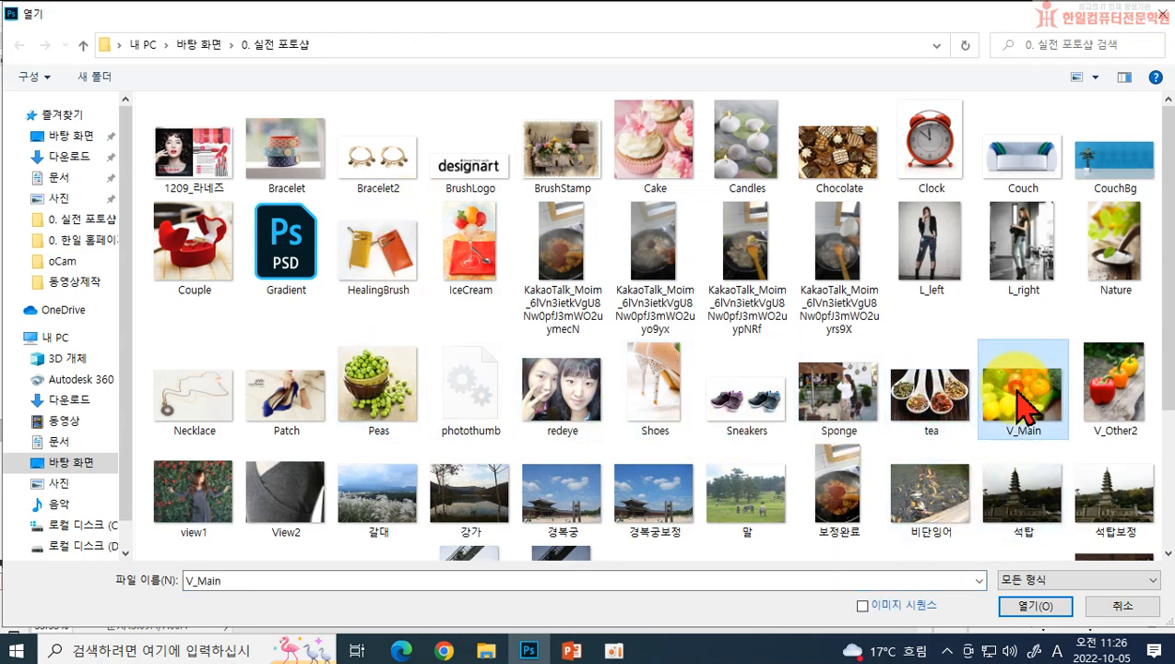
click(1034, 607)
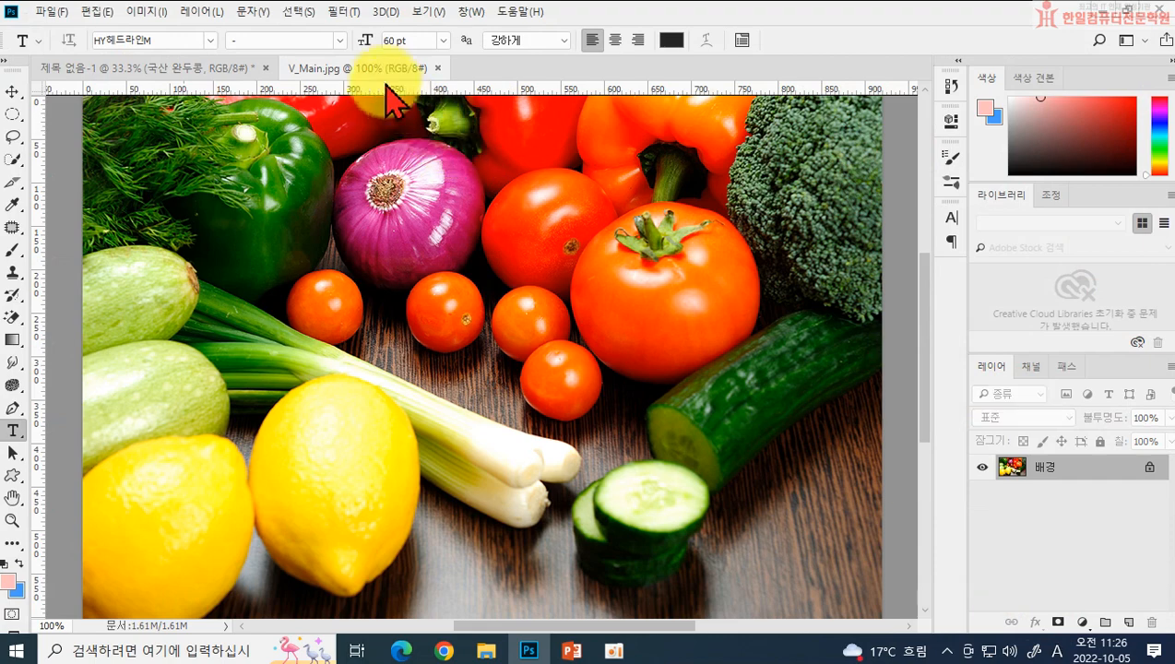
drag(378, 70, 662, 171)
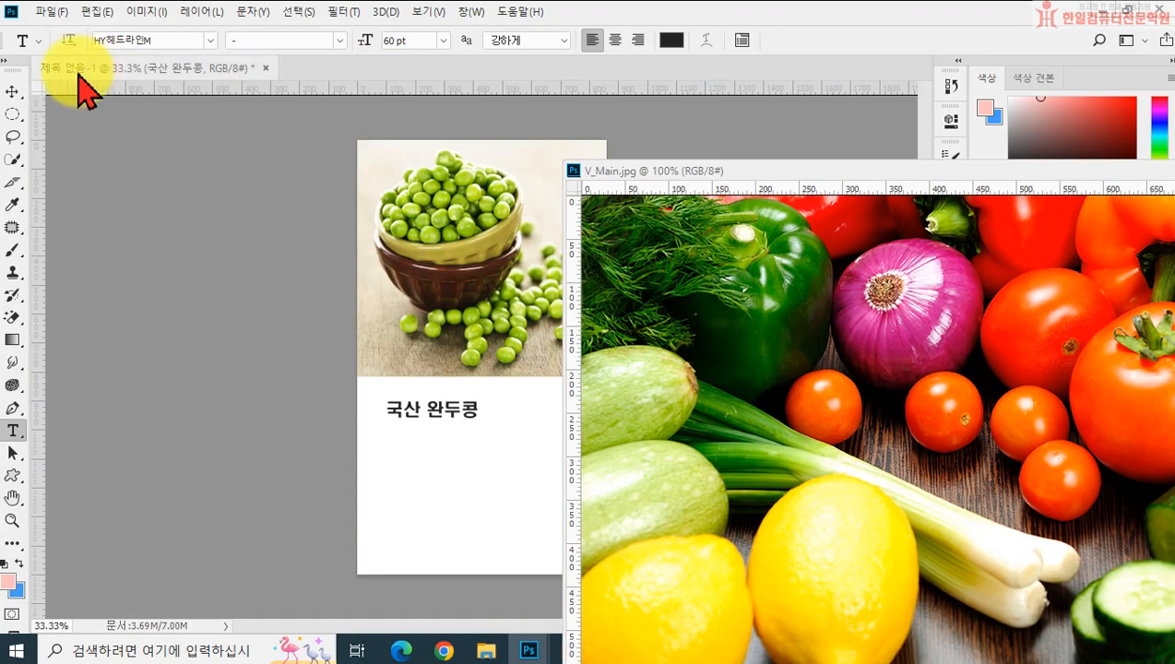
click(13, 92)
drag(734, 446, 472, 506)
drag(743, 176, 425, 364)
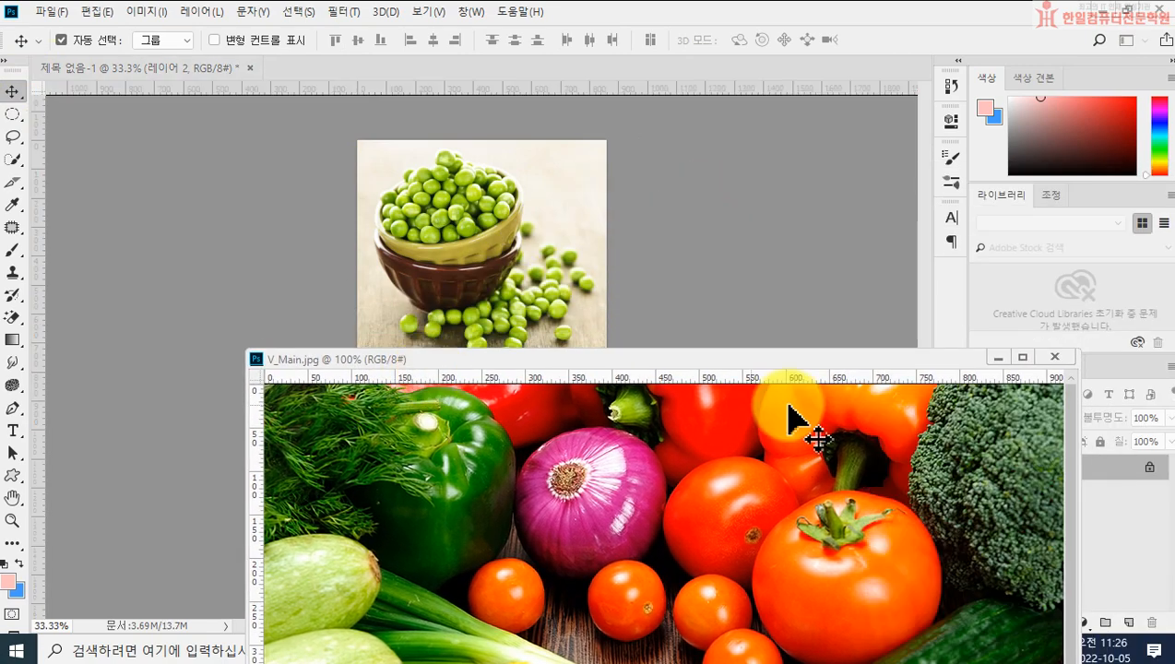
click(1052, 361)
Step: Scale the vegetable photo to slightly narrower than the canvas and place it in the canvas's lower-left corner
drag(660, 522, 462, 514)
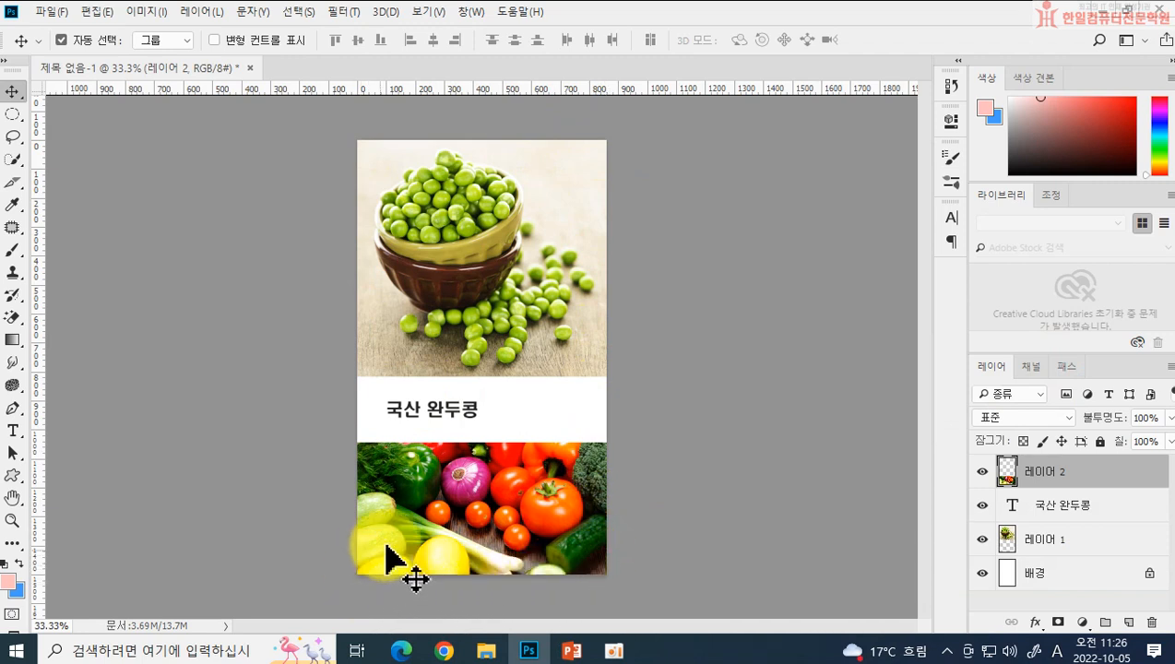
drag(394, 551, 442, 533)
key(ctrl+t)
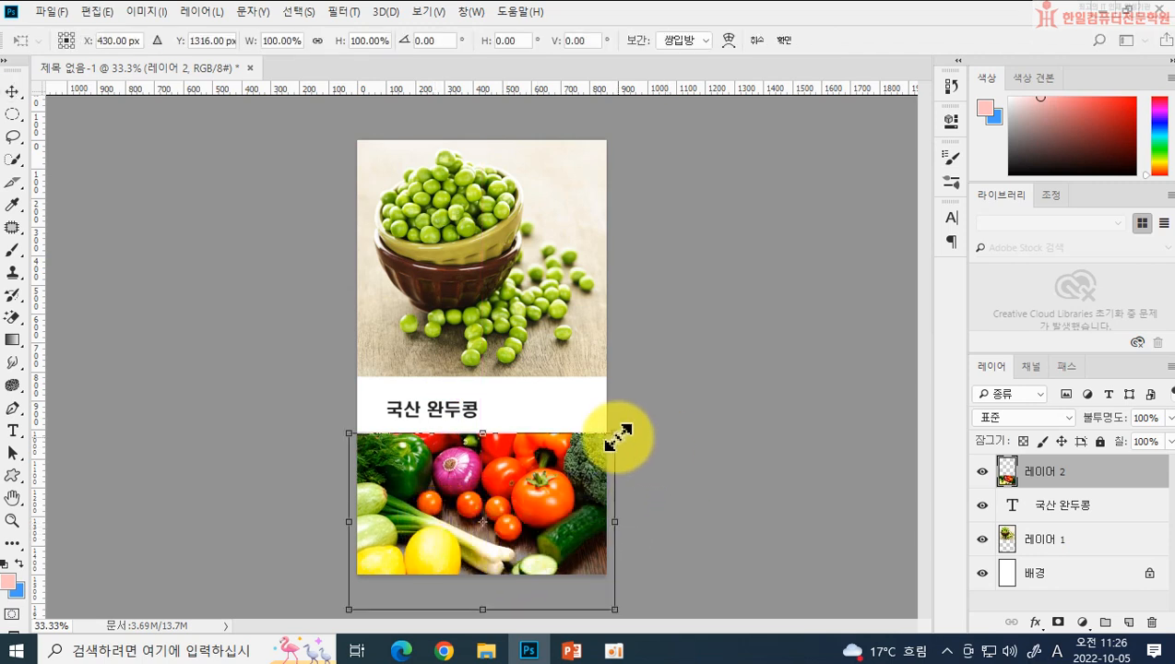
drag(609, 431, 577, 461)
drag(540, 513, 544, 489)
key(Return)
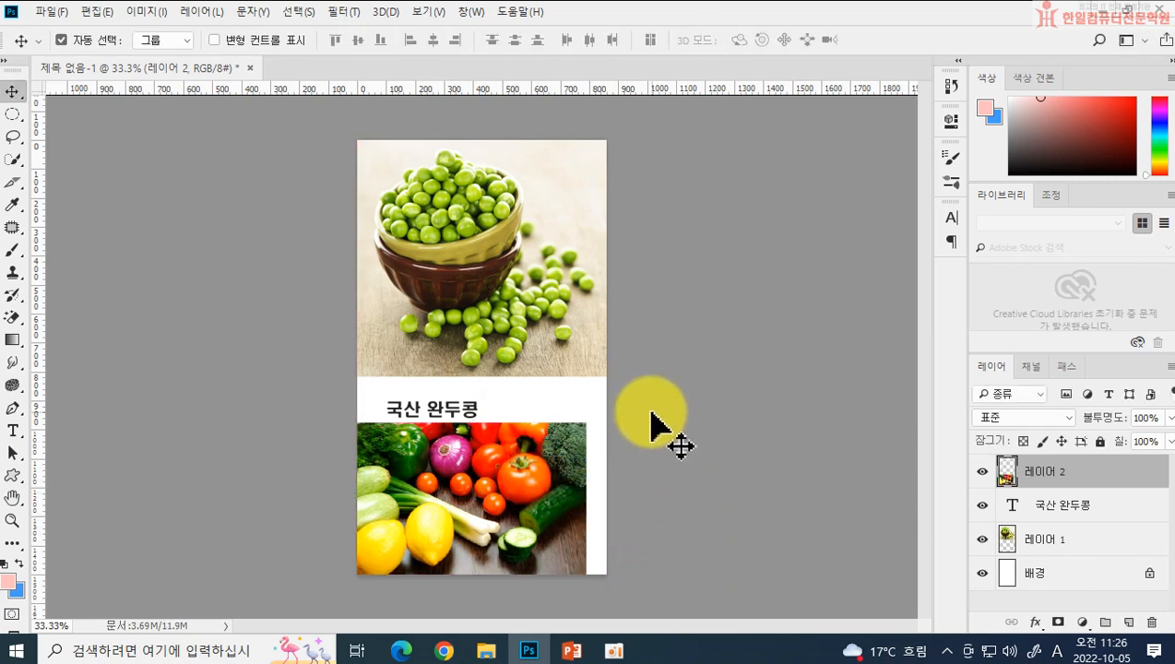
Step: Try extending the canvas height by a relative 500 px, anchored at the top edge, and undo the extension
click(146, 13)
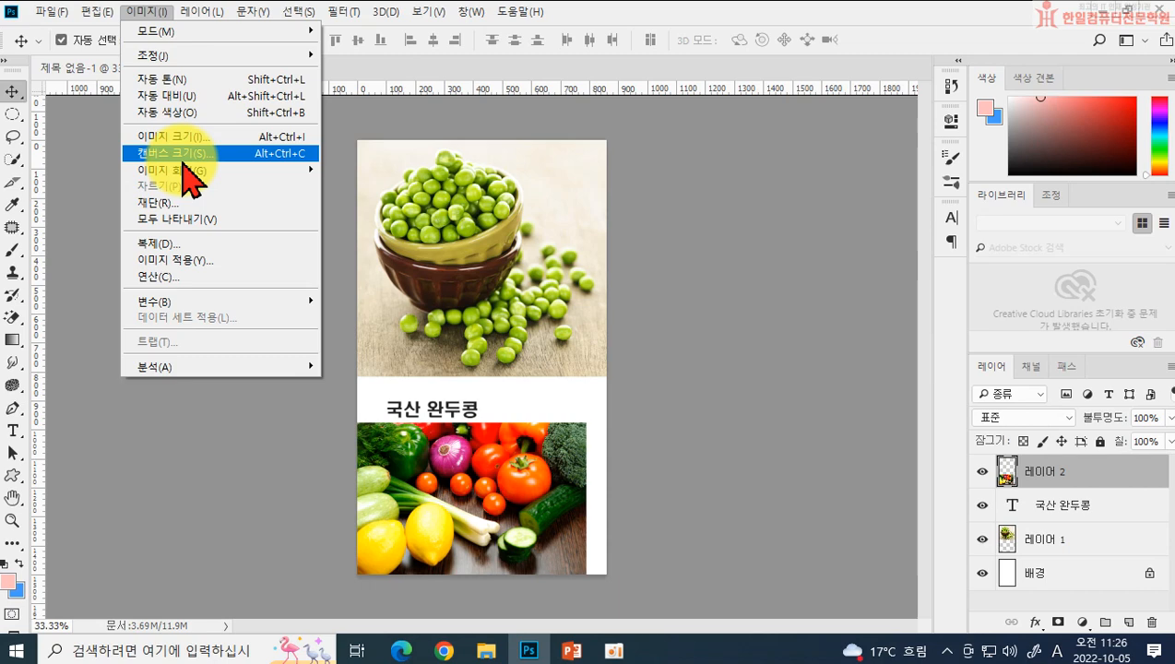
click(184, 155)
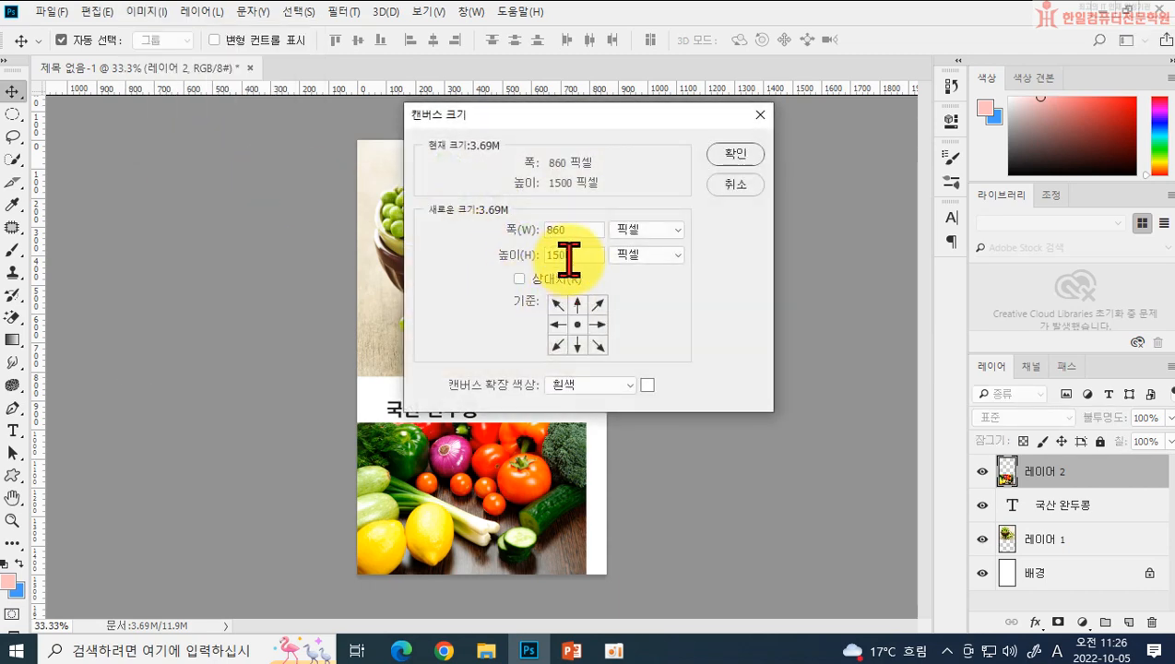
click(535, 278)
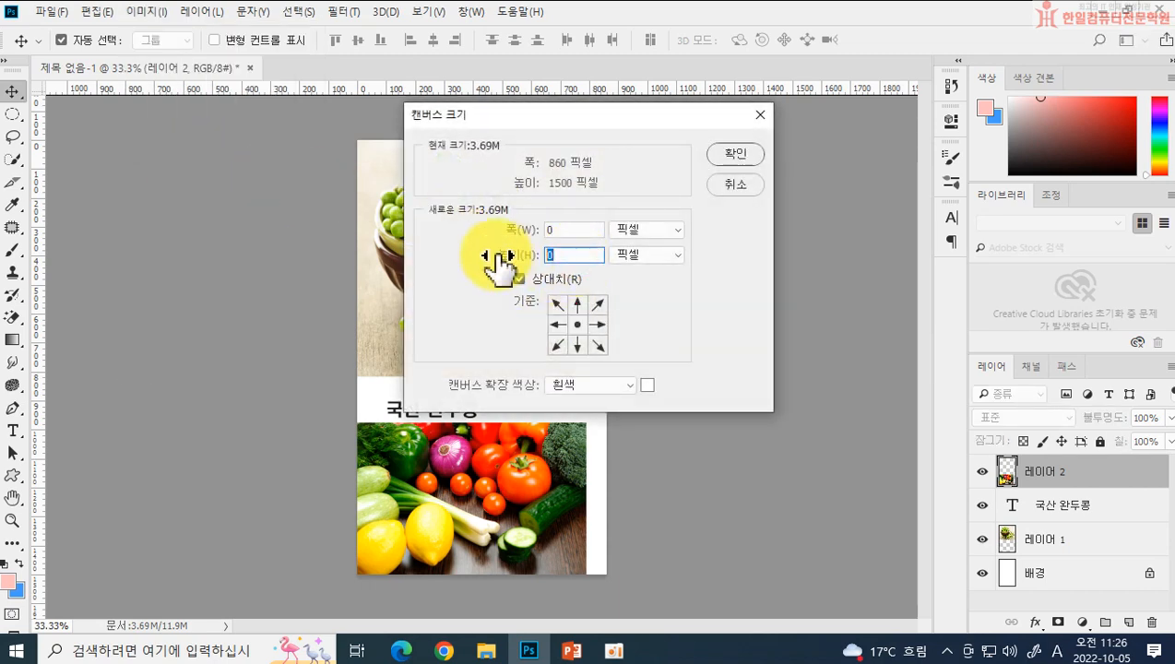
text(500)
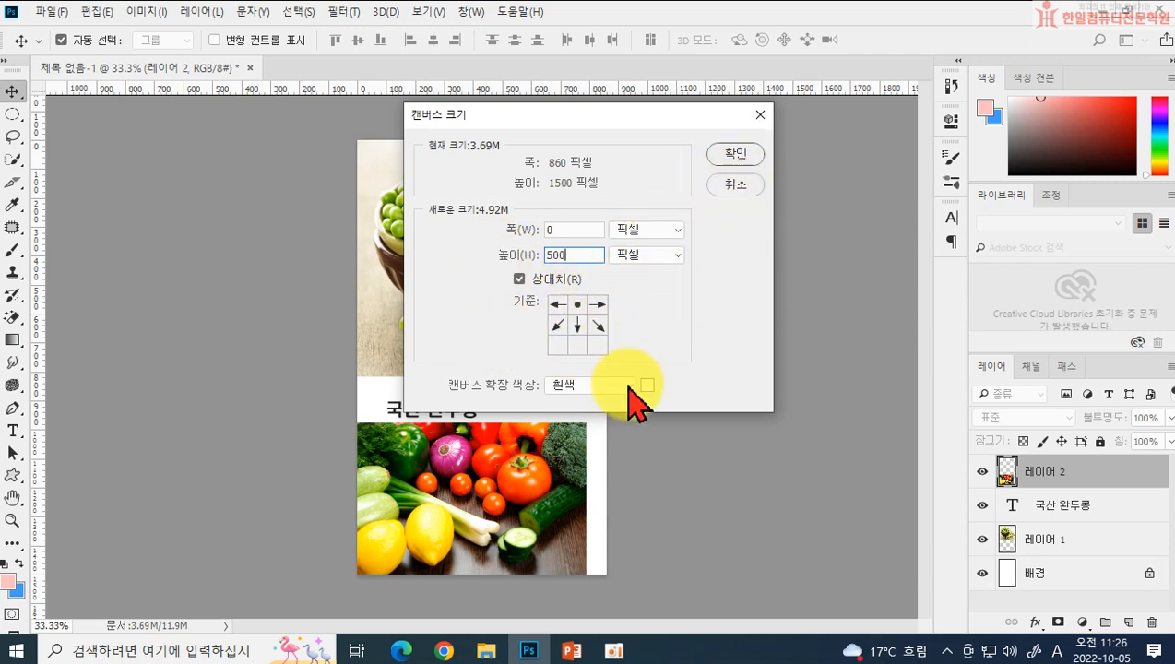
click(734, 155)
scroll(563, 528, down, 5)
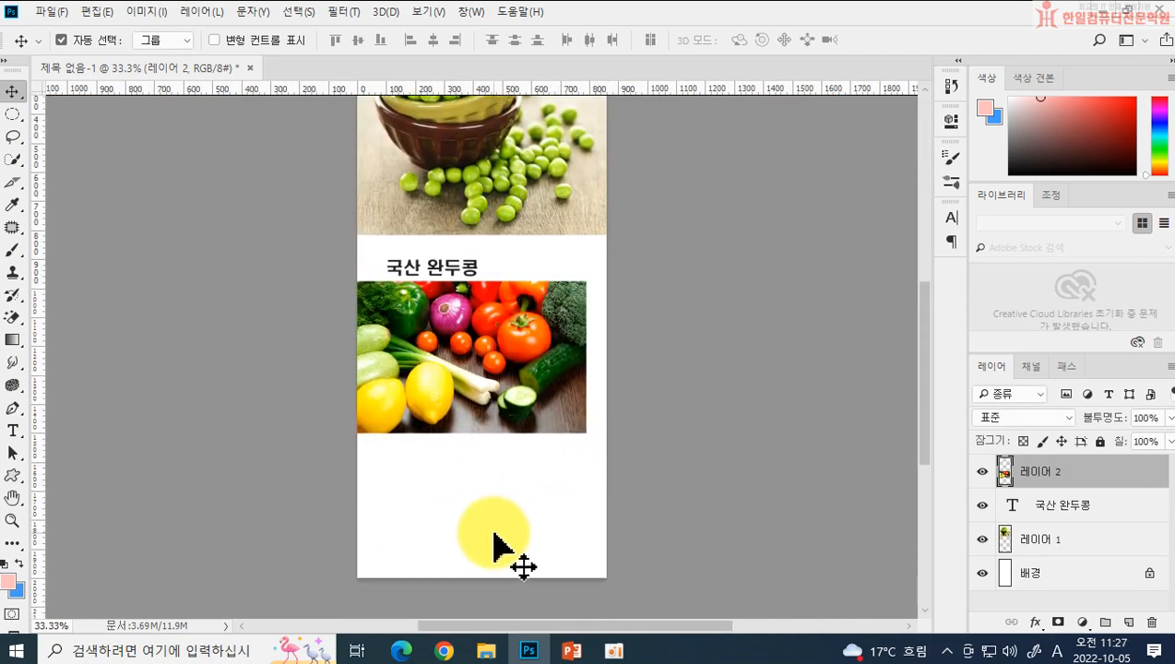
key(ctrl+z)
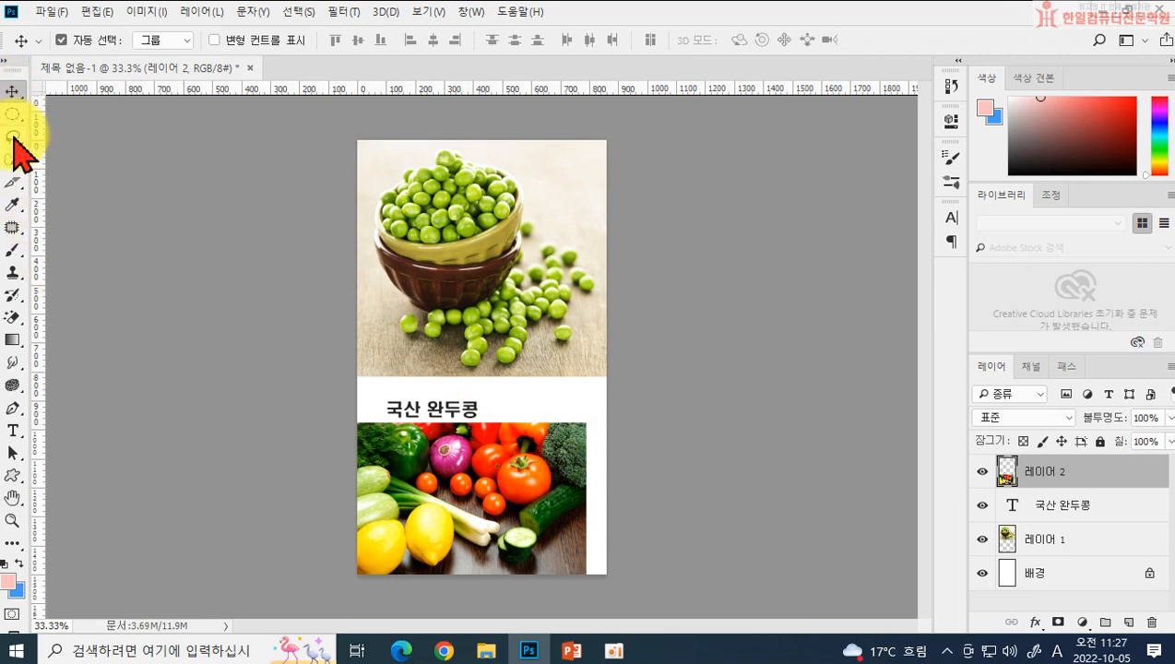
Step: Extend the canvas downward with the Crop tool, and crop away part of the added white space below the vegetable photo
click(14, 181)
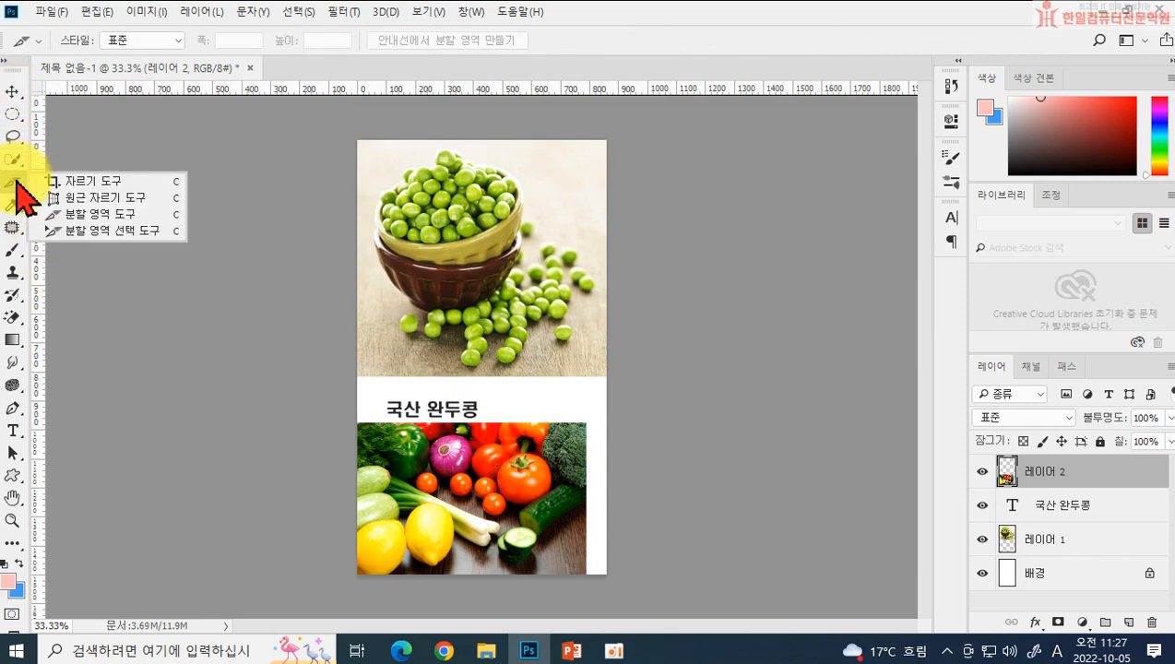
click(87, 181)
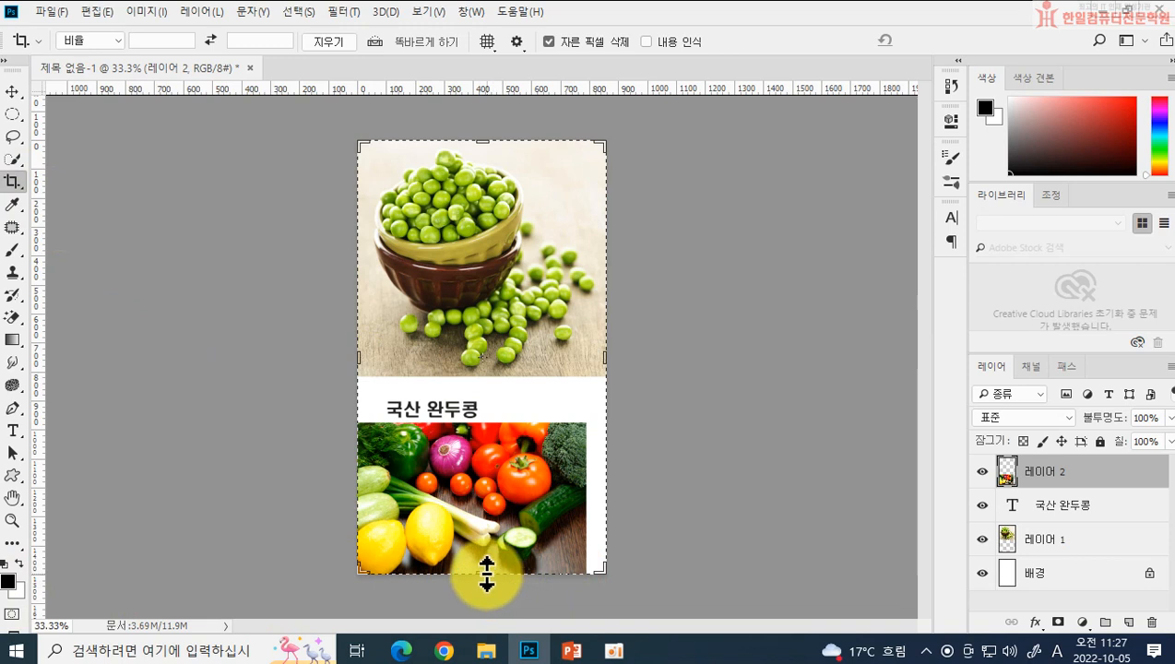
drag(484, 574, 484, 610)
key(Return)
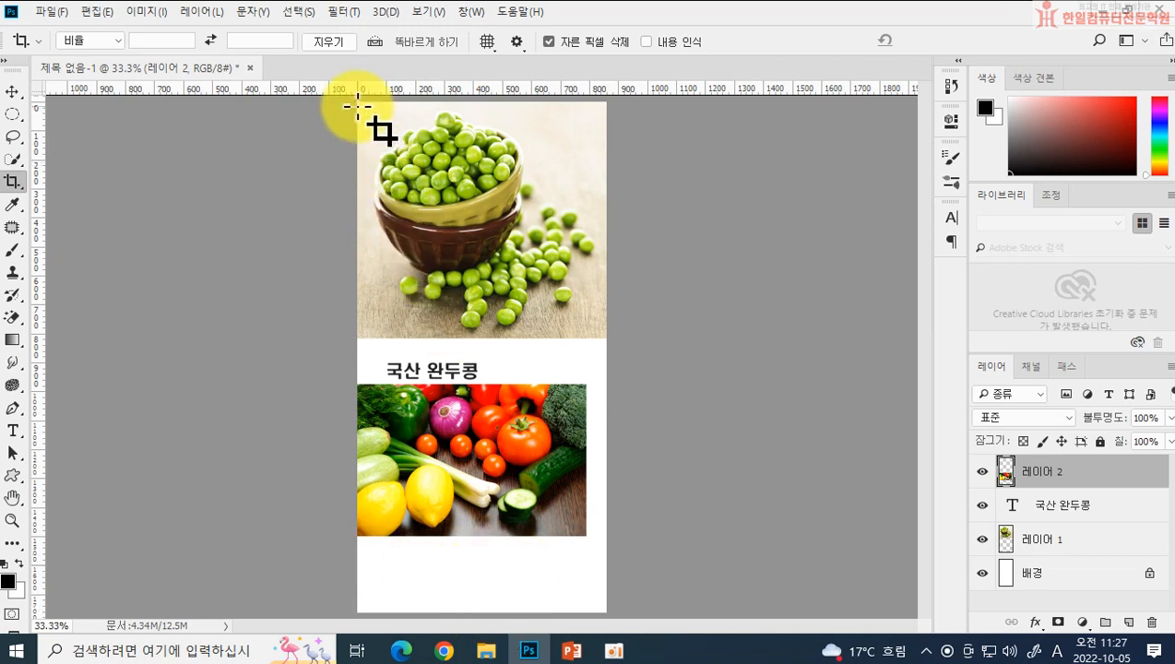
drag(354, 96, 636, 556)
key(Return)
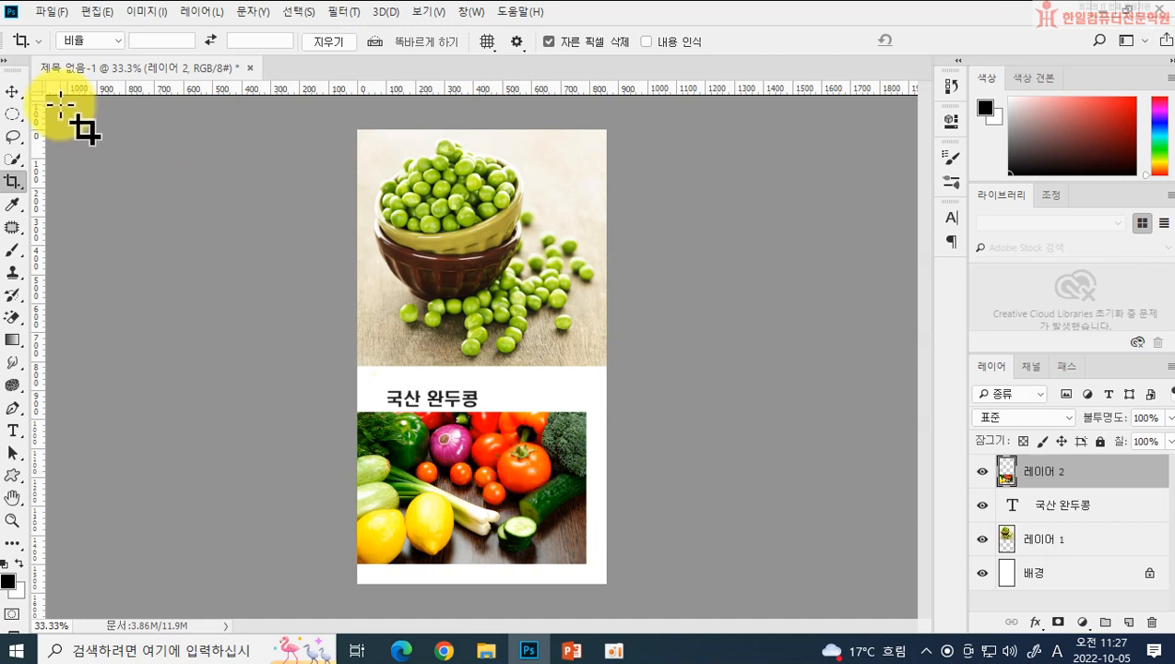
Step: View slide 18 about arranging sneakers with perspective in PowerPoint, and close the page document in Photoshop without saving
click(138, 11)
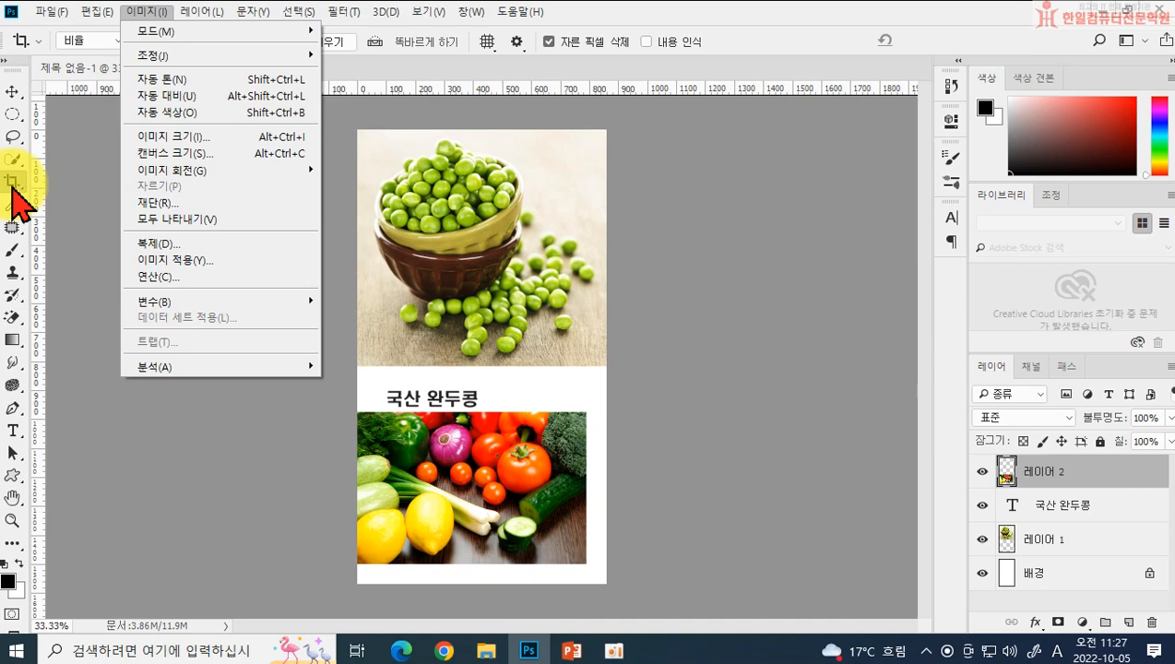
click(569, 649)
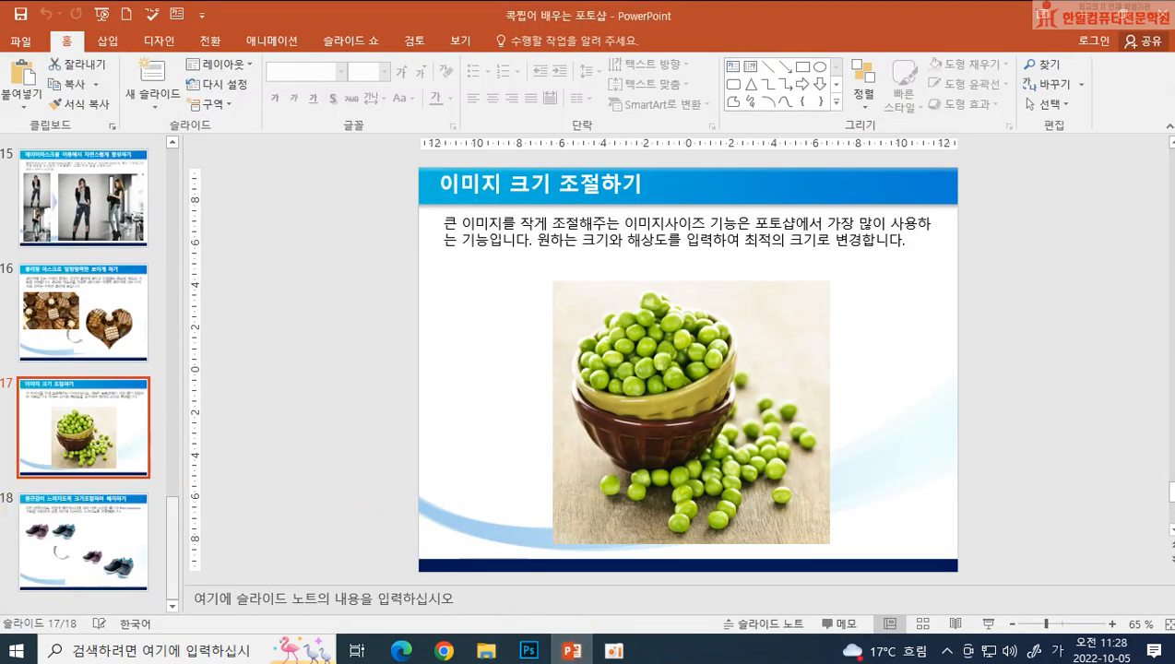
click(93, 549)
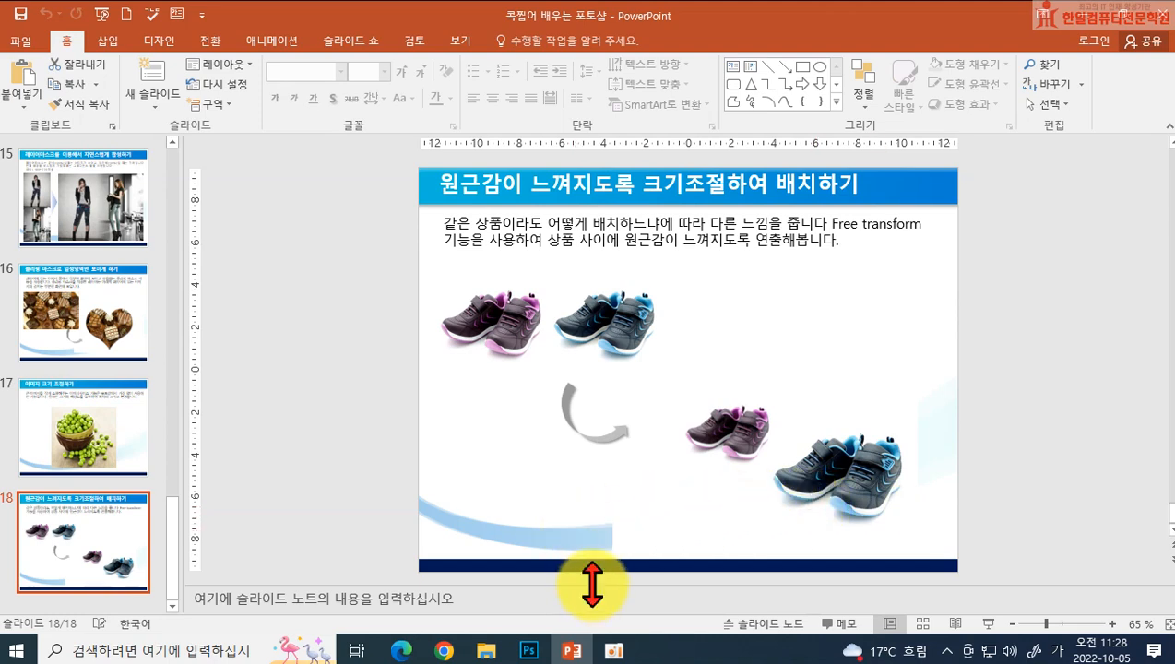
click(529, 650)
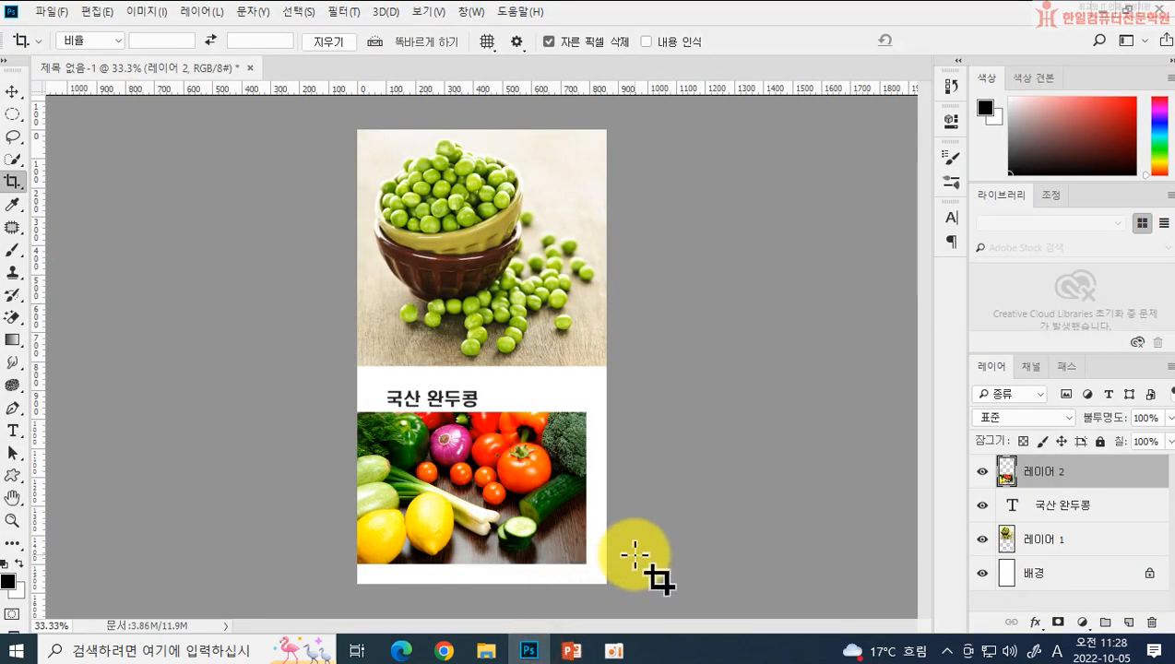
click(251, 68)
click(630, 273)
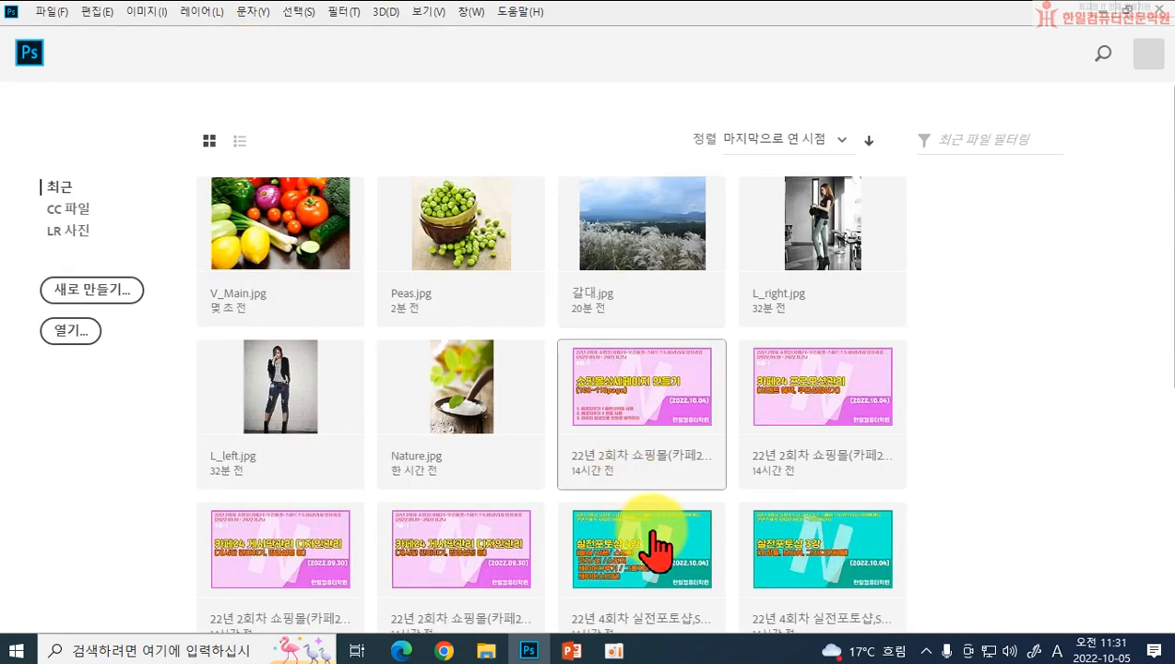
Step: Recheck the sneaker perspective slide in PowerPoint, and open Sneakers.jpg in Photoshop
click(573, 652)
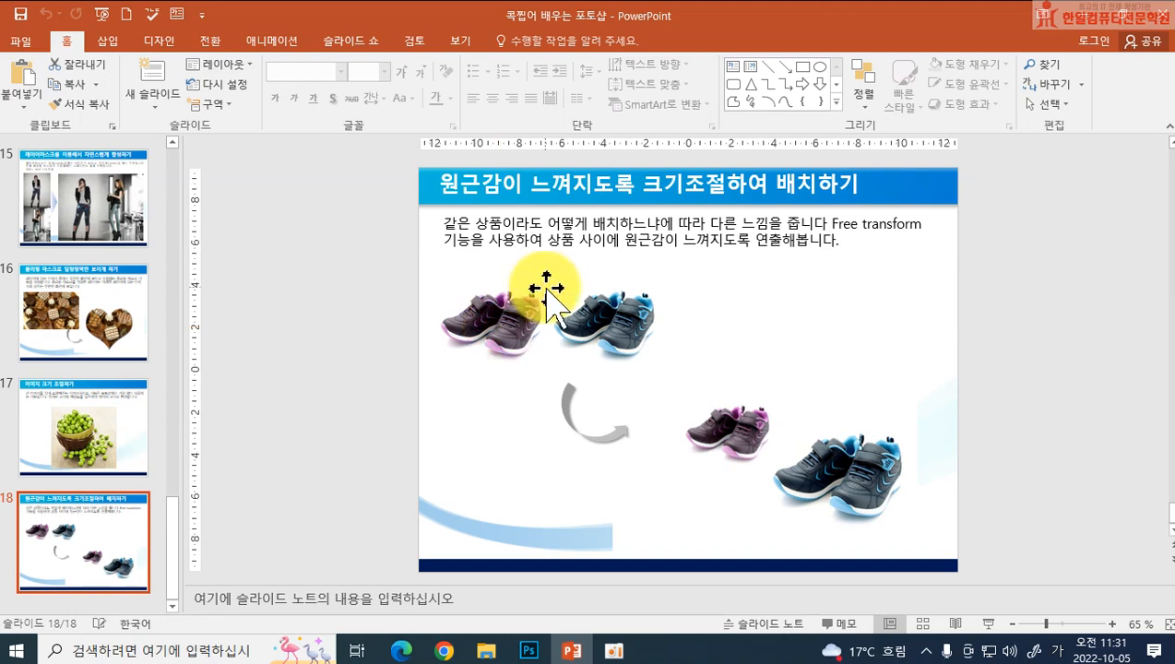
click(531, 652)
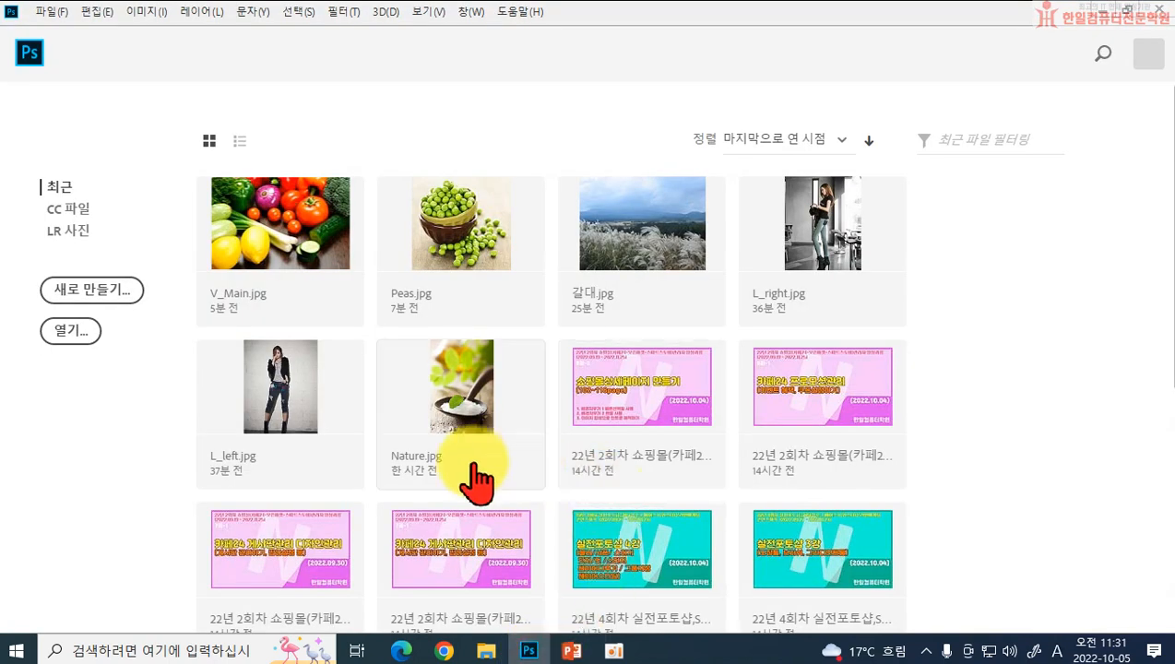
click(83, 332)
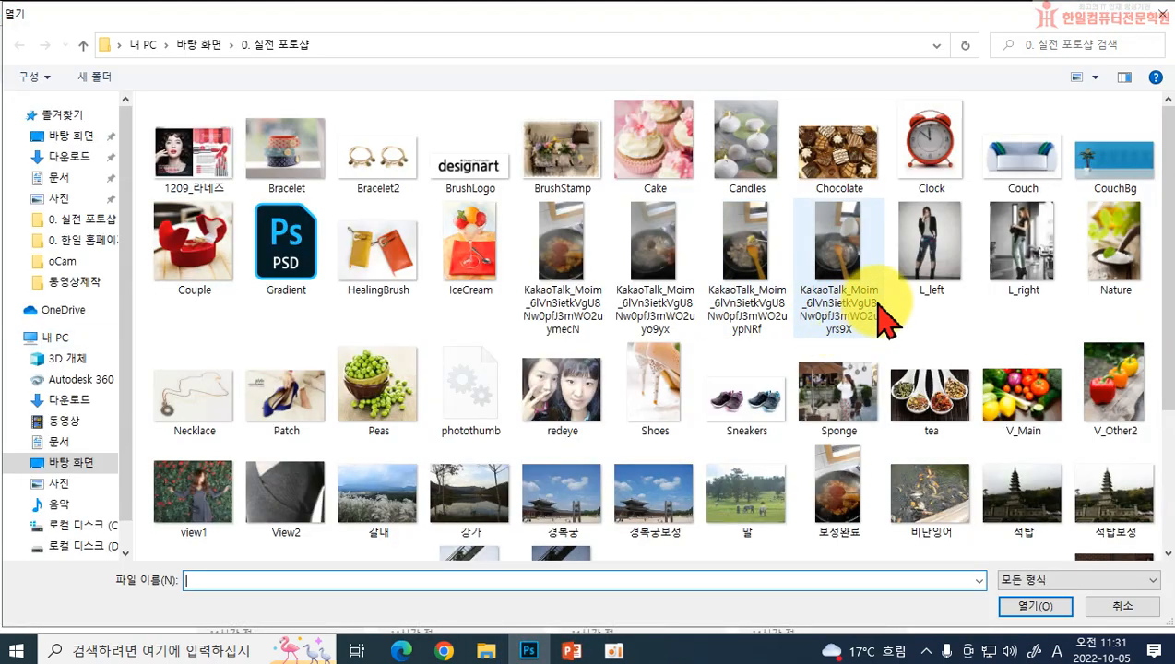
double_click(762, 417)
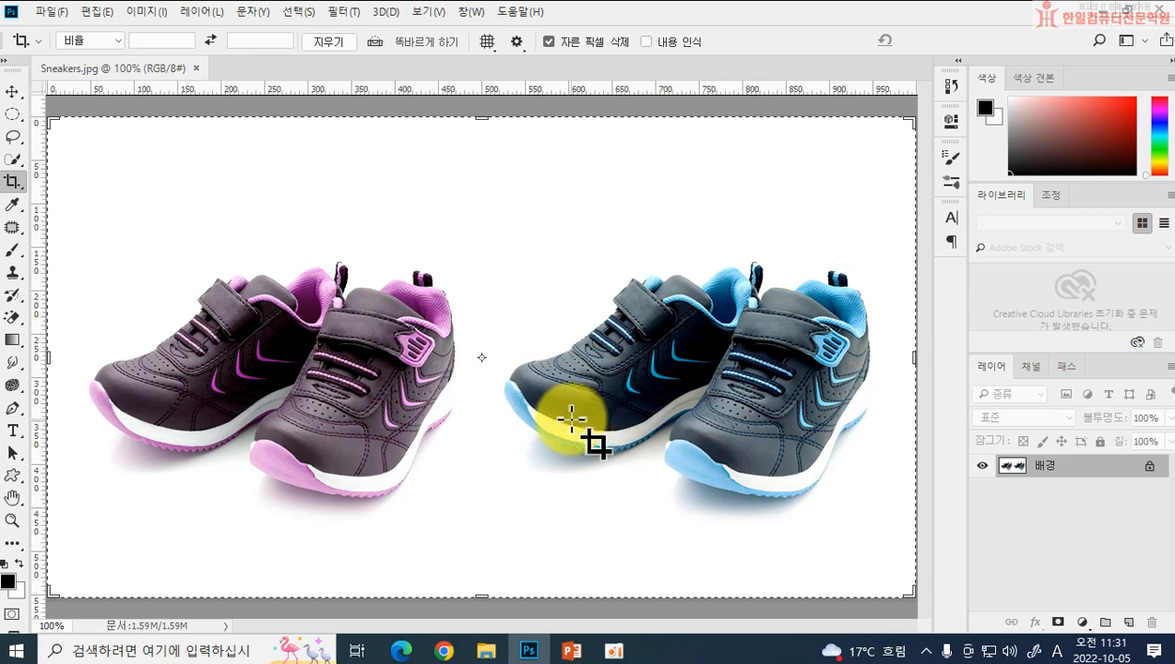
Step: Select the purple sneaker pair with a rectangular marquee
drag(15, 115, 48, 109)
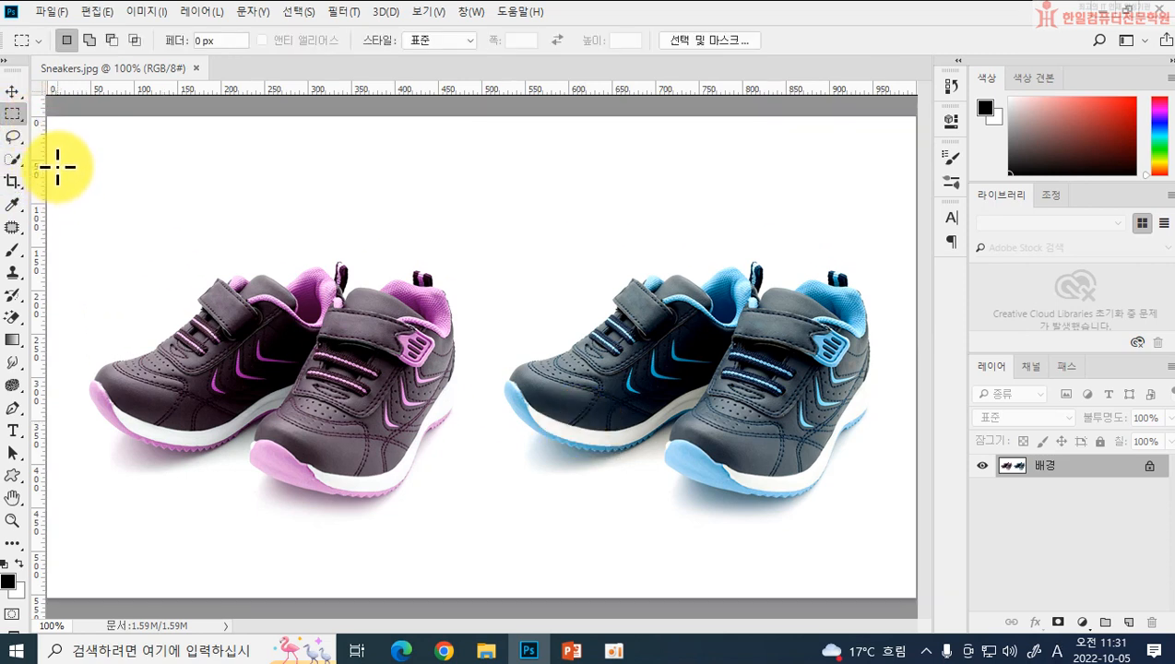
drag(57, 167, 471, 546)
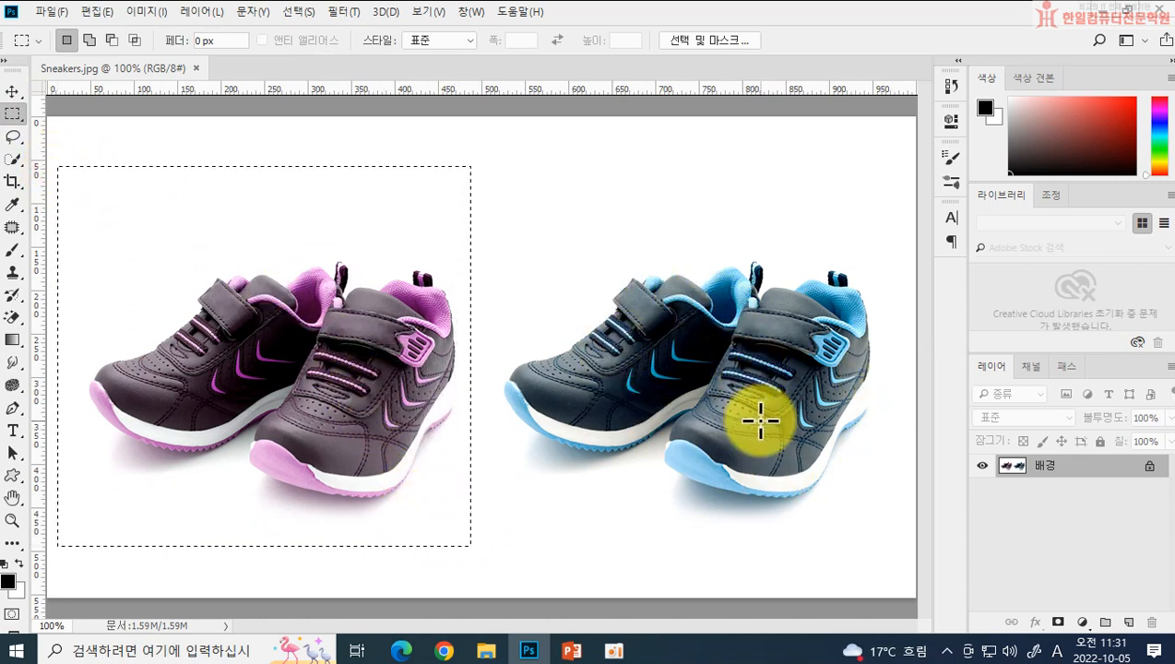
Step: Deselect the purple sneaker pair and check the current background colour in the Color Picker
click(560, 493)
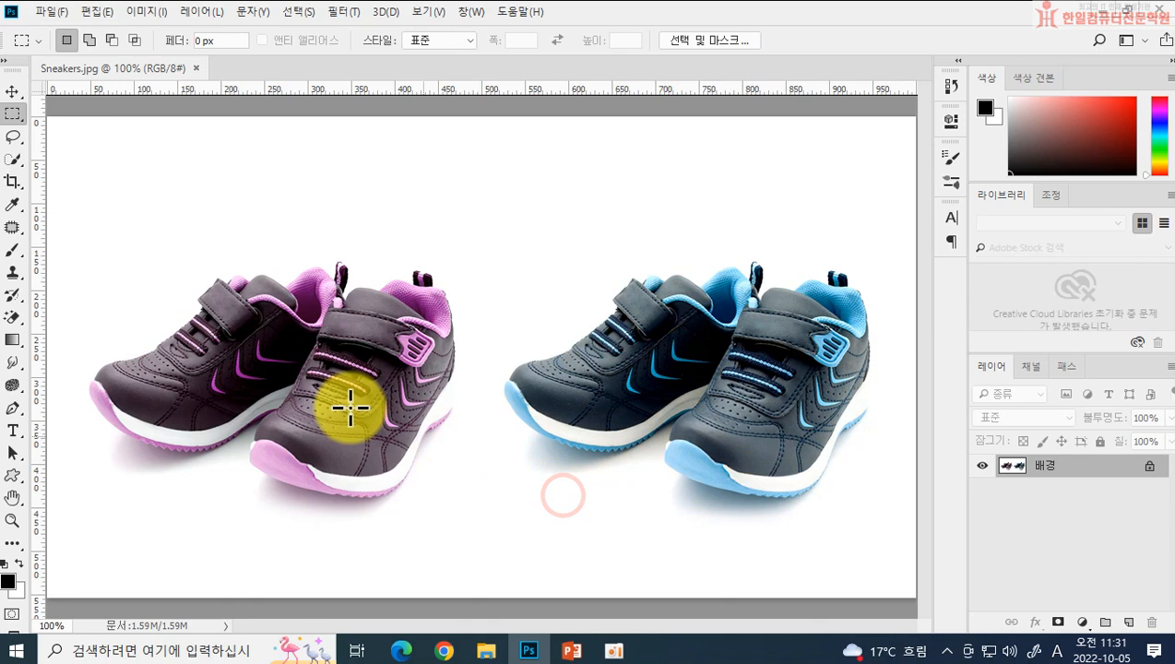
click(20, 596)
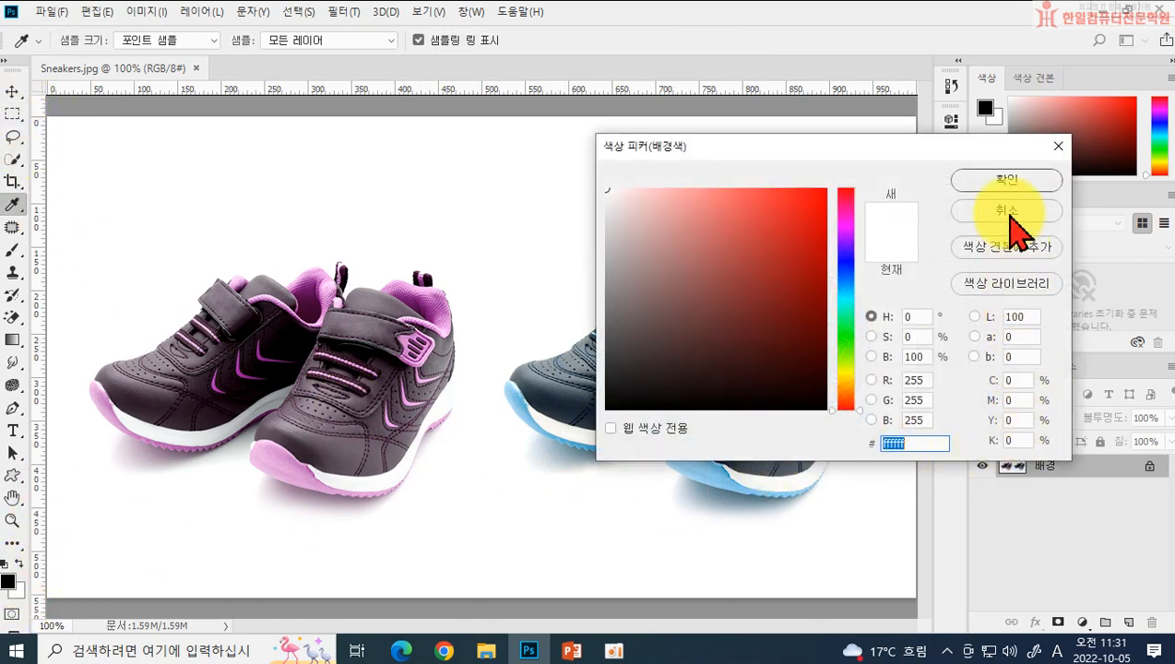
click(1011, 218)
Step: Select the purple sneakers with a rectangular marquee, scale them to about 46%, and centre them at about X 412, Y 136 px
click(13, 114)
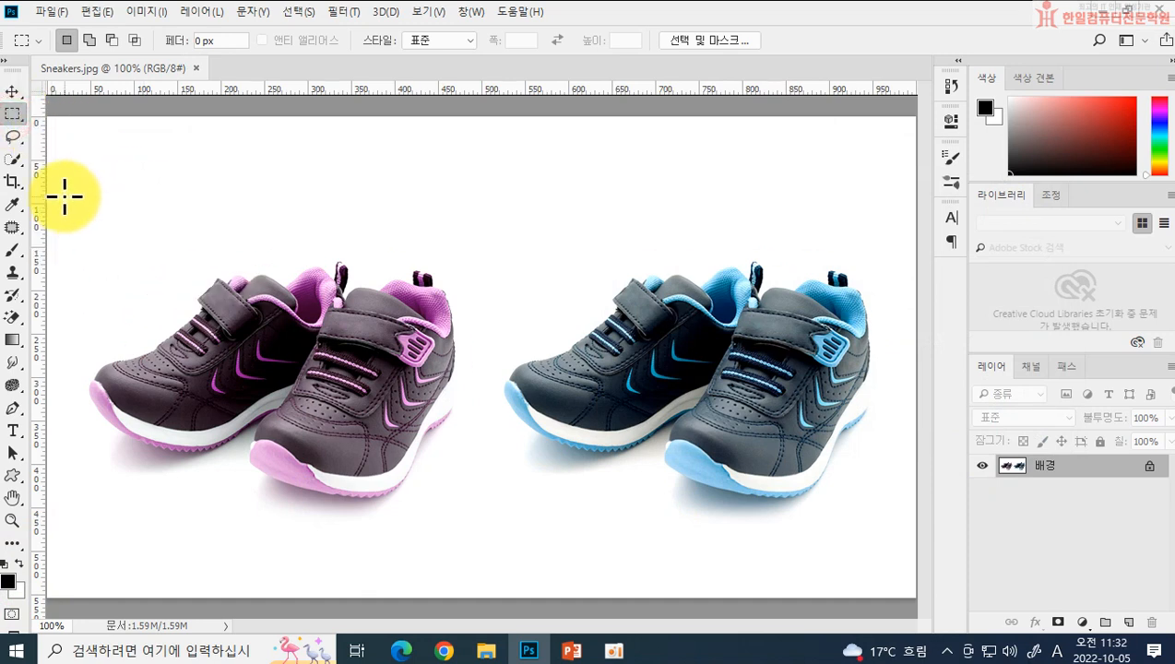
drag(56, 172, 482, 539)
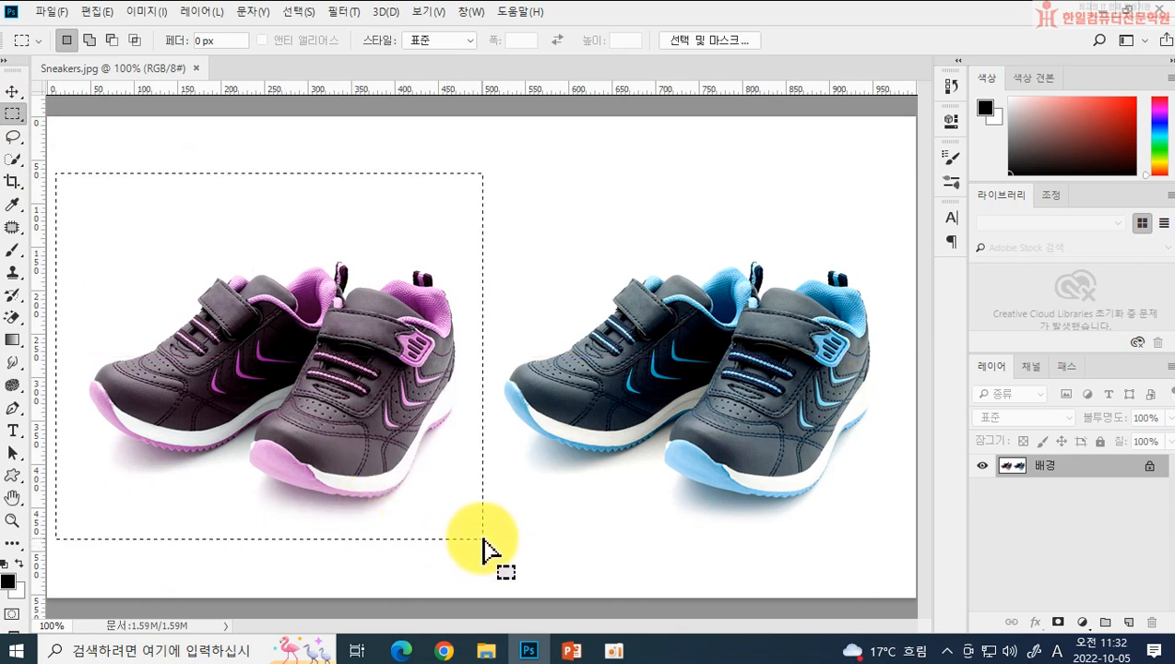
key(ctrl+t)
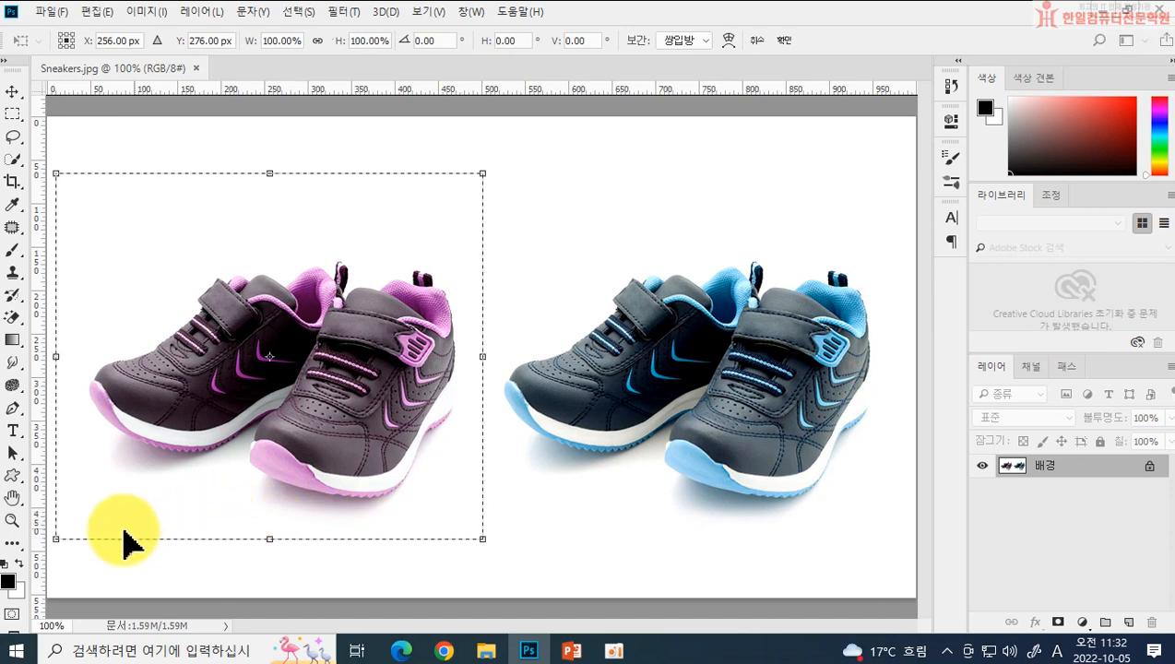
drag(57, 539, 366, 422)
drag(439, 311, 461, 288)
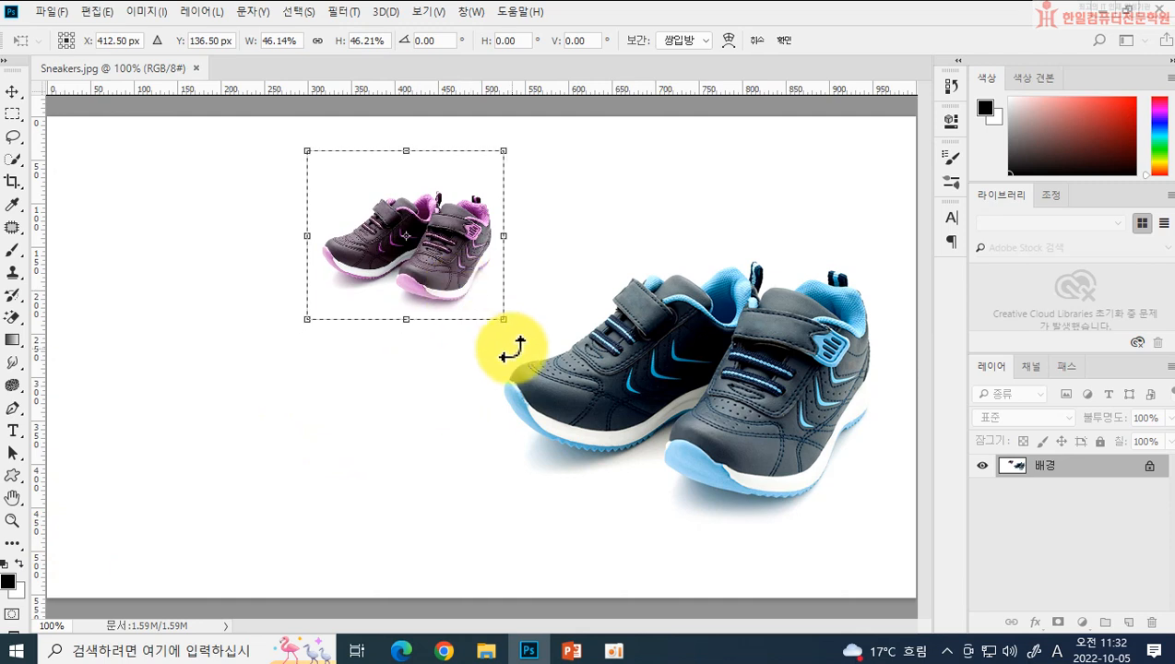
key(Return)
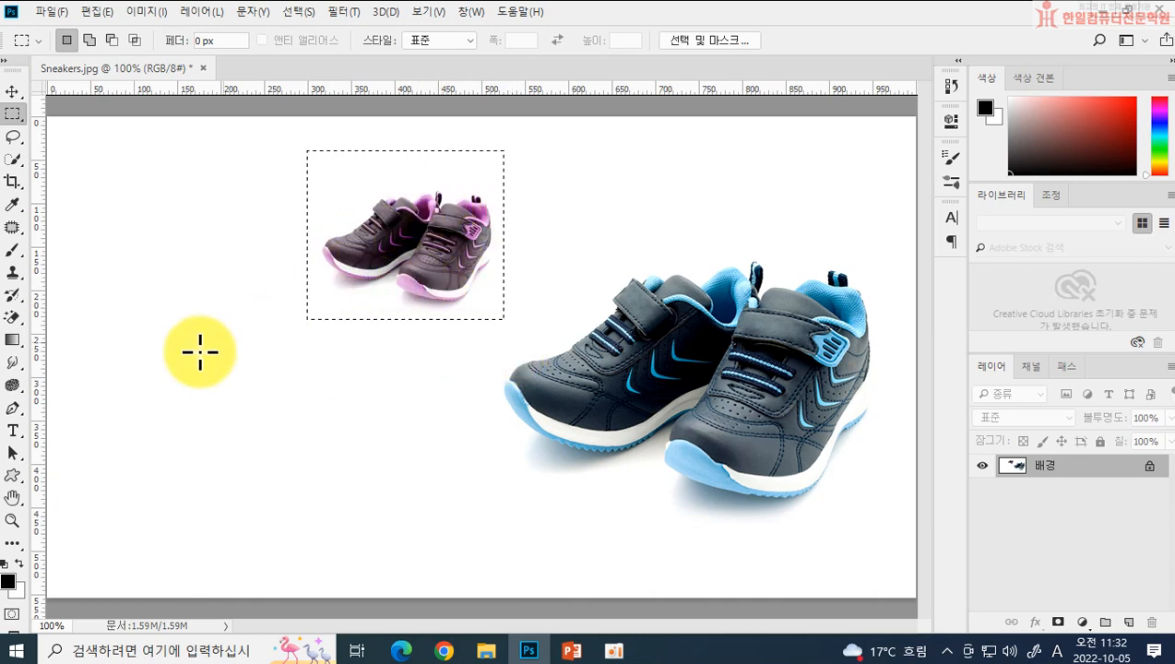
click(13, 363)
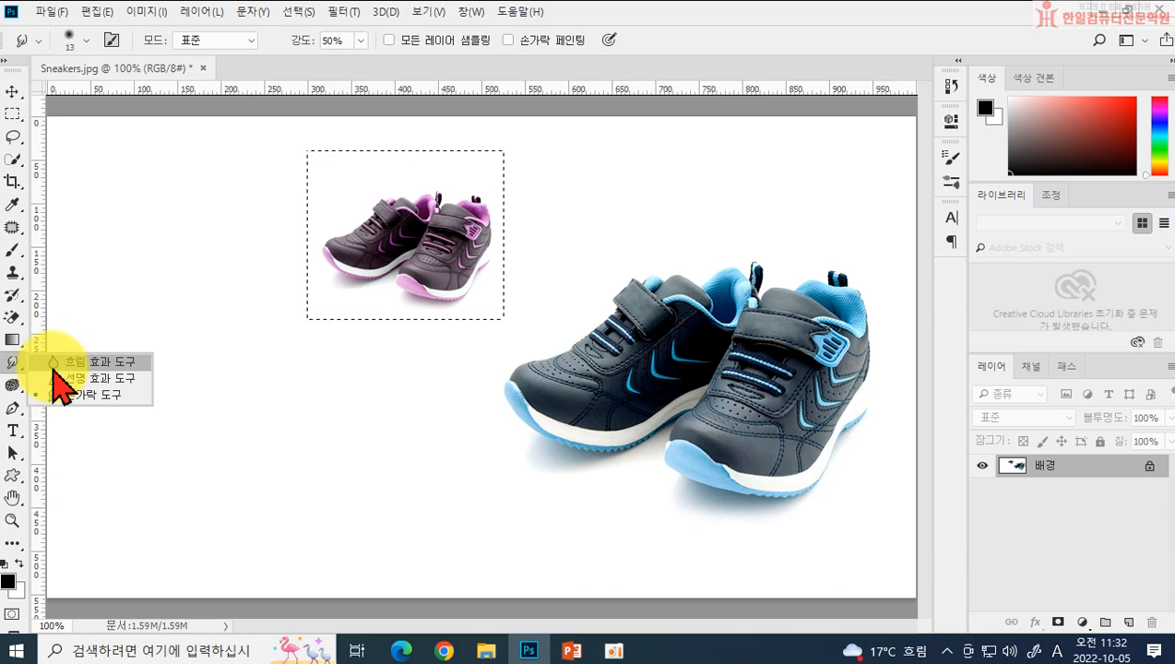
click(15, 365)
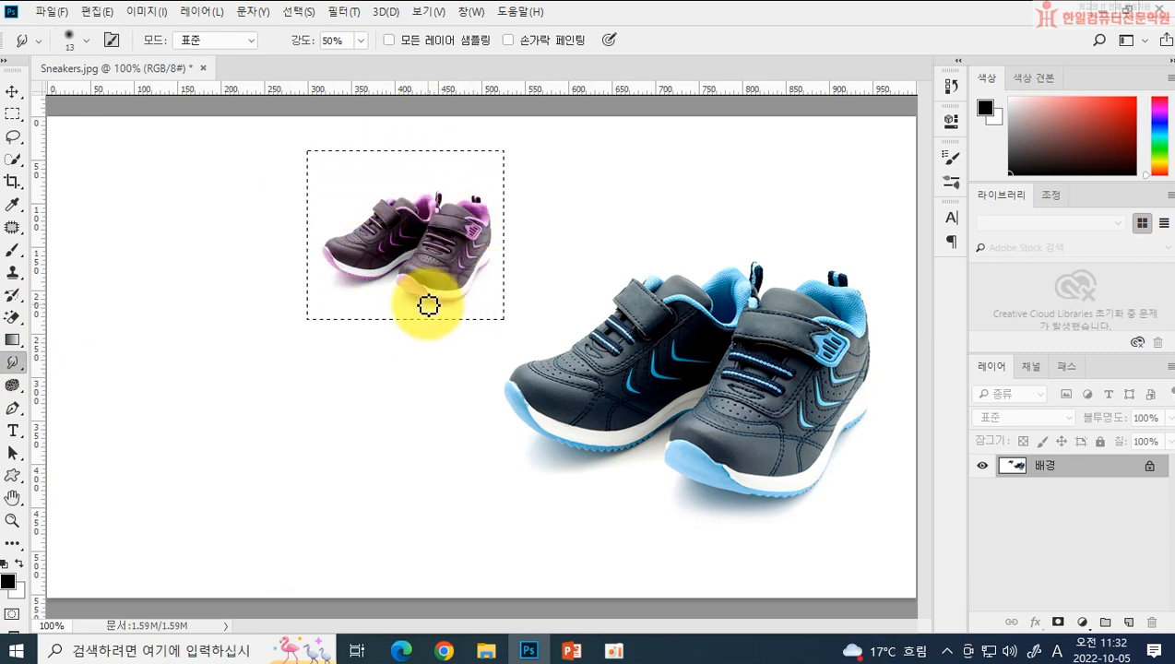
Step: Apply a Gaussian Blur with a 0.5 pixel radius to the small purple sneaker pair, and clear the selection
click(345, 13)
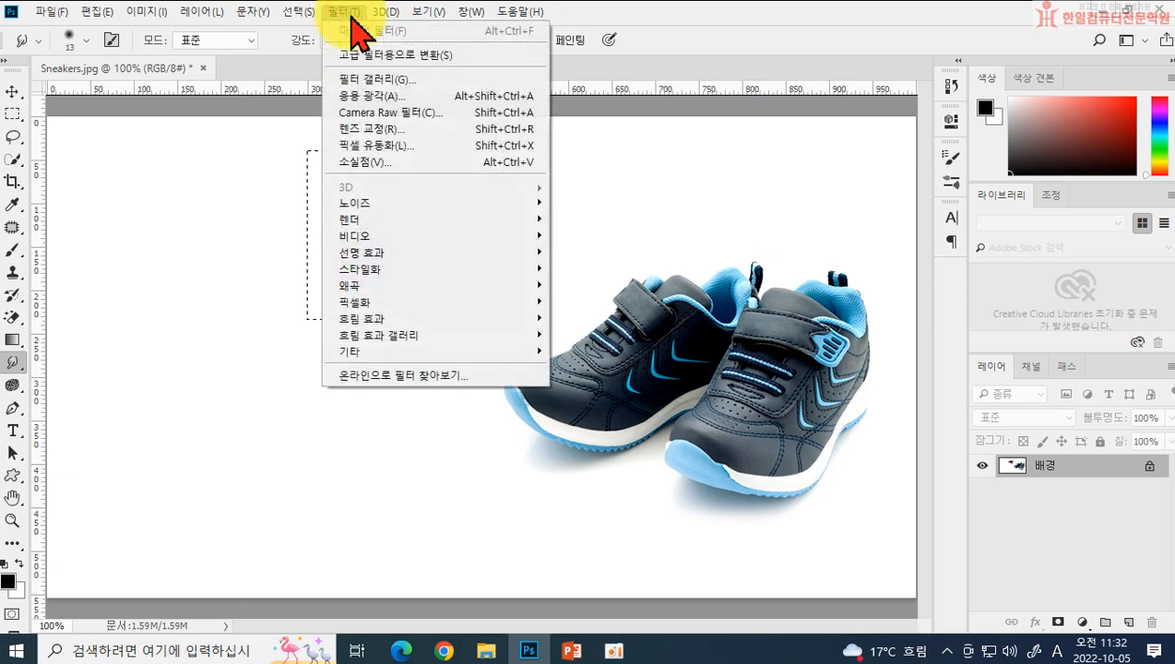
mouse_move(383, 319)
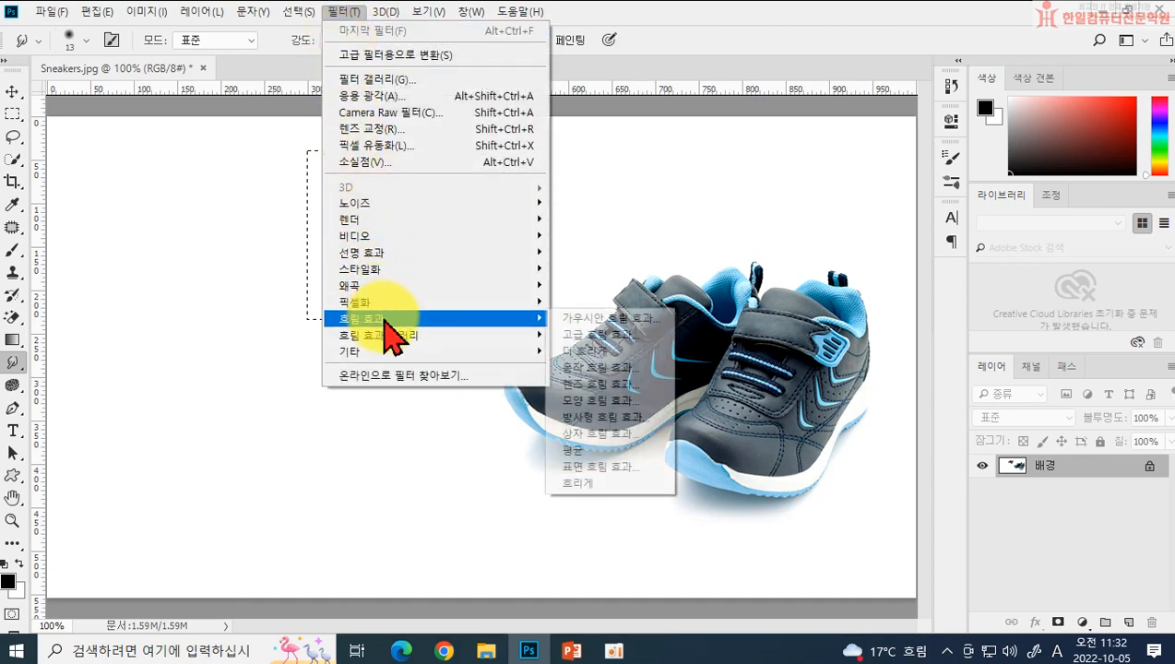
click(588, 320)
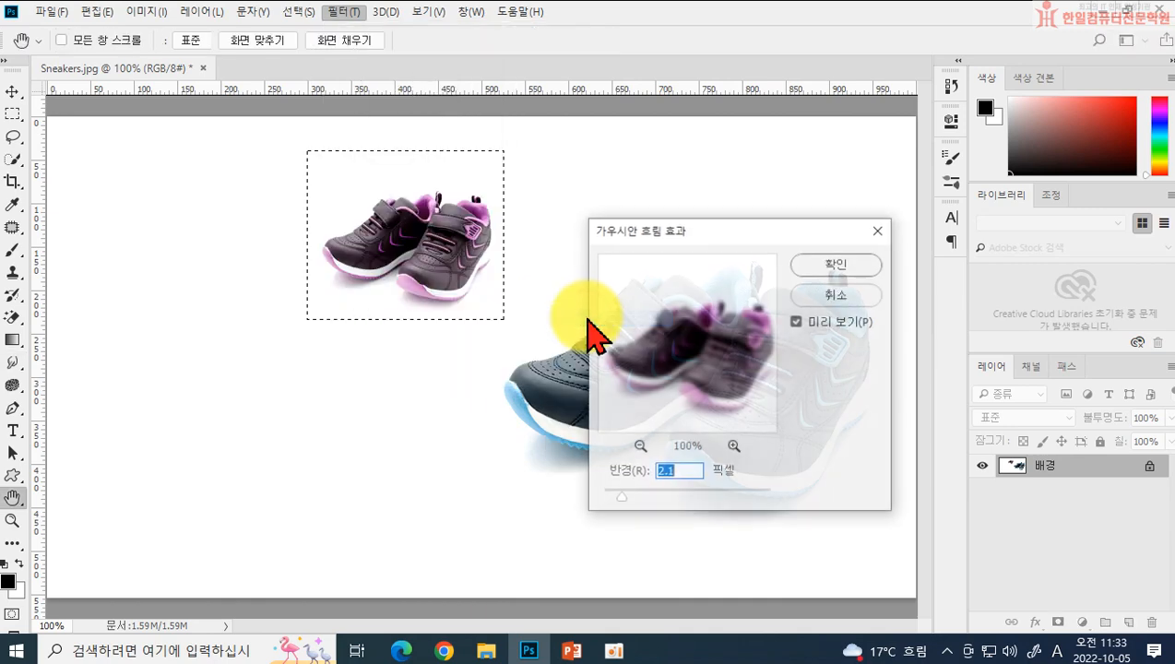
drag(685, 238, 952, 231)
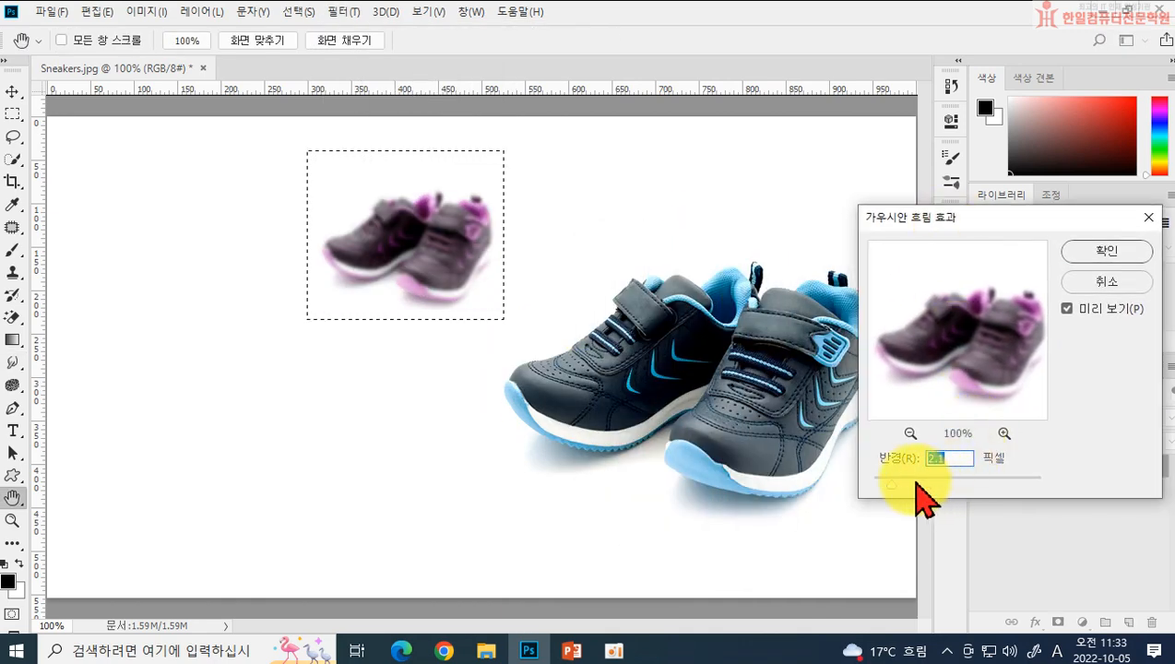
drag(892, 482, 876, 484)
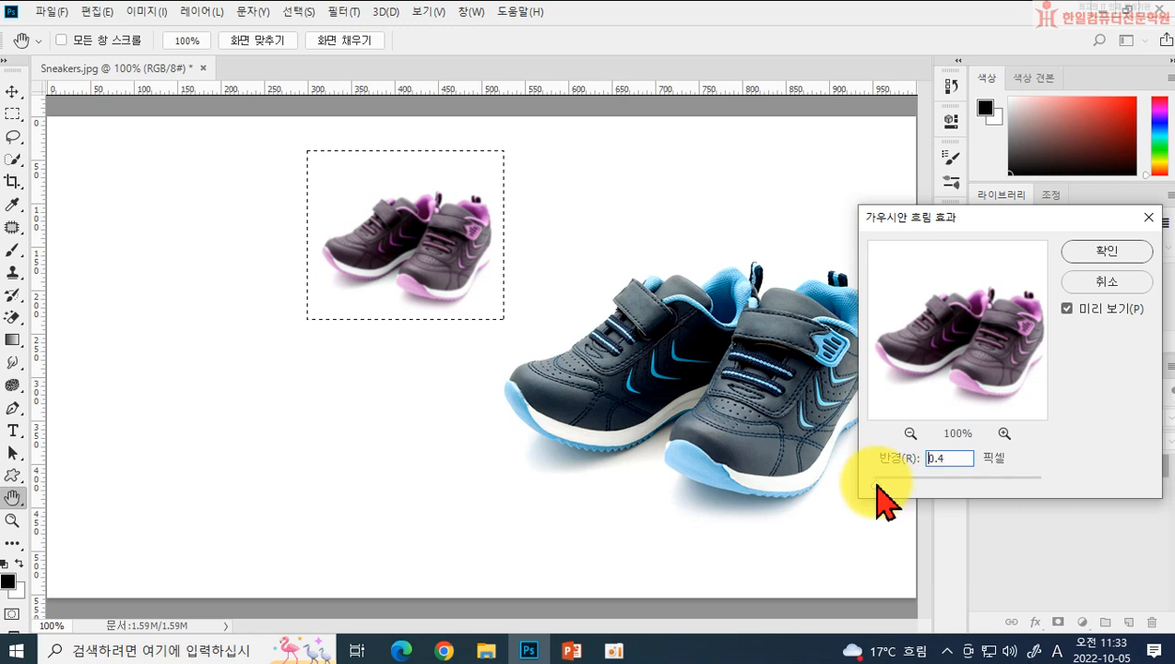
click(877, 486)
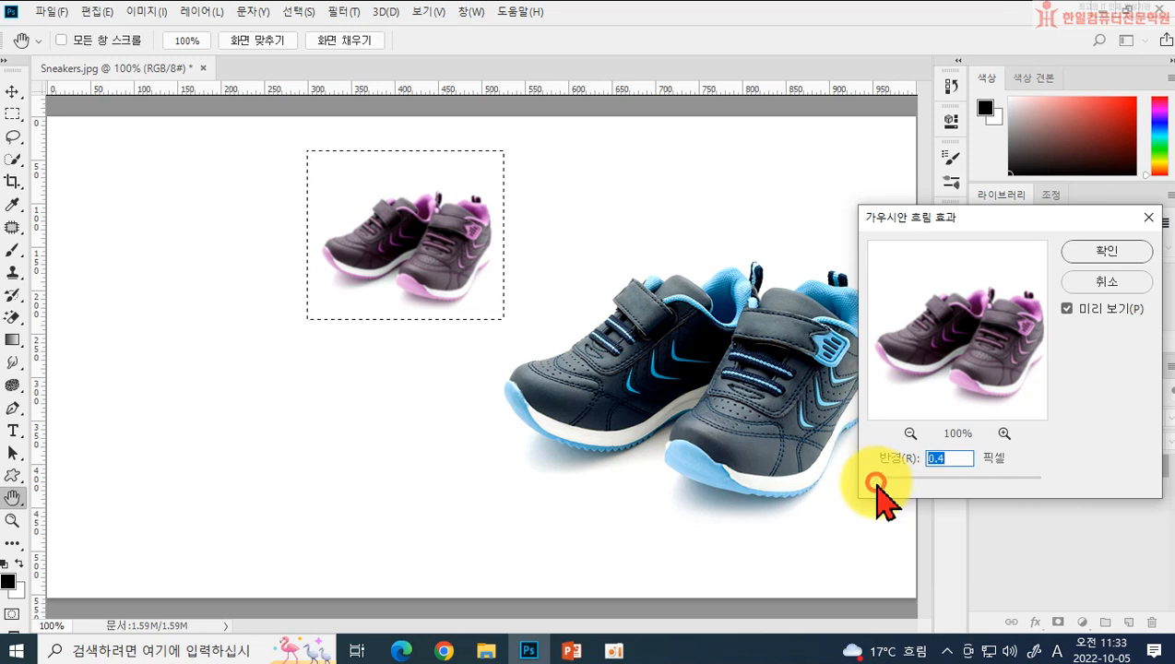
drag(877, 486, 875, 486)
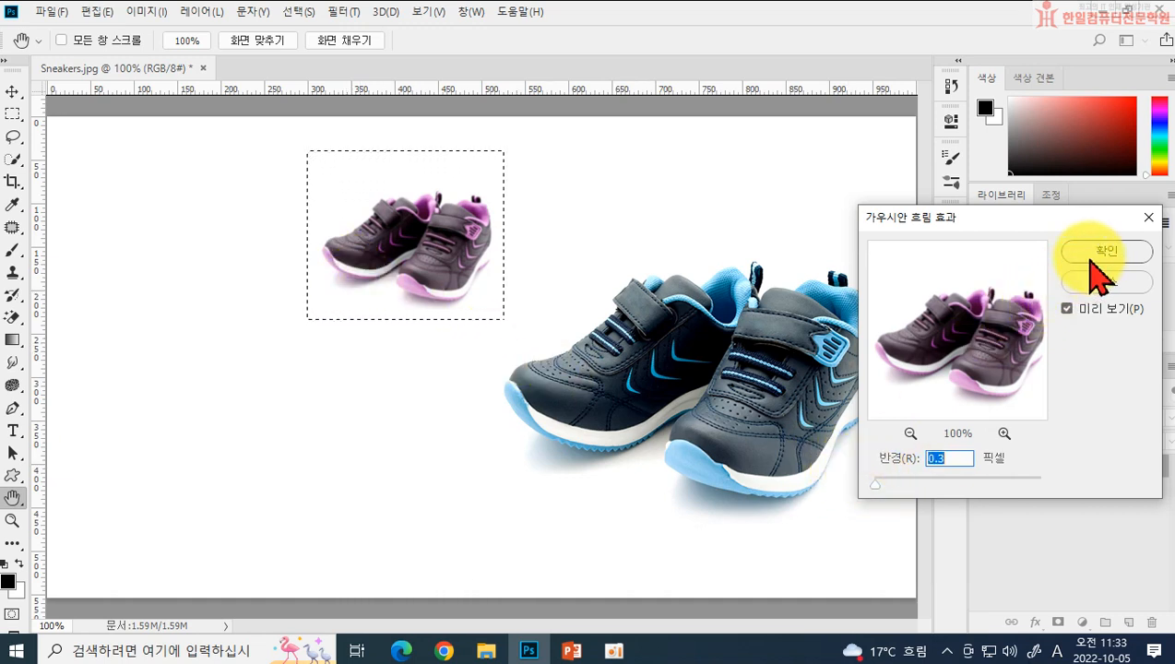
drag(876, 485, 877, 489)
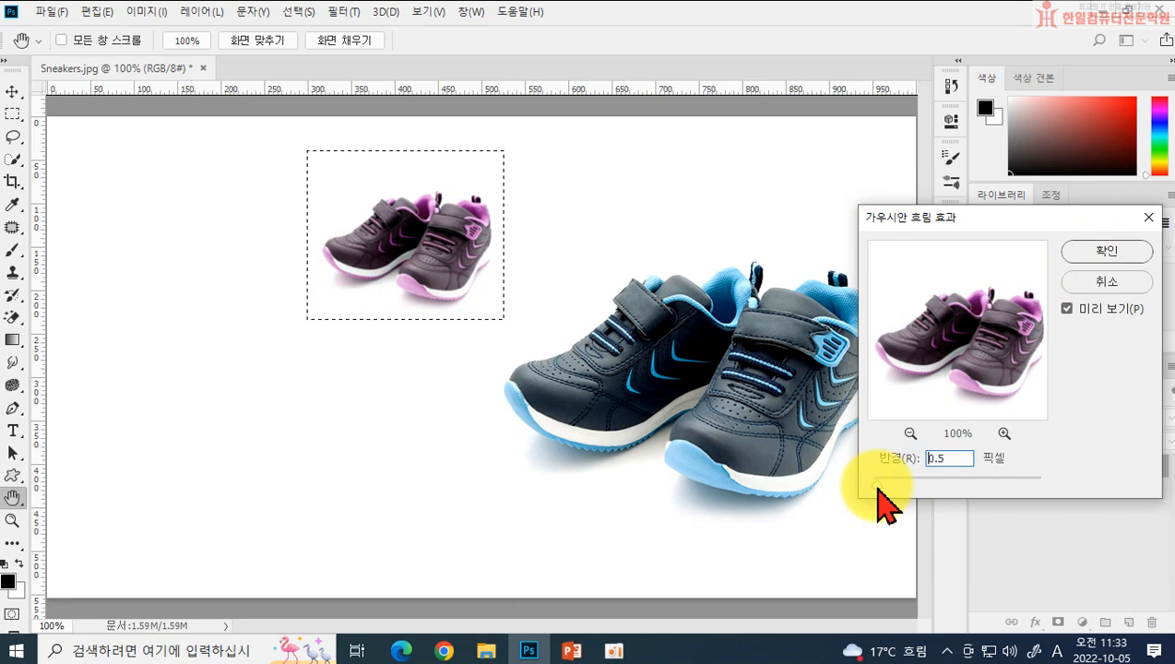
click(1106, 252)
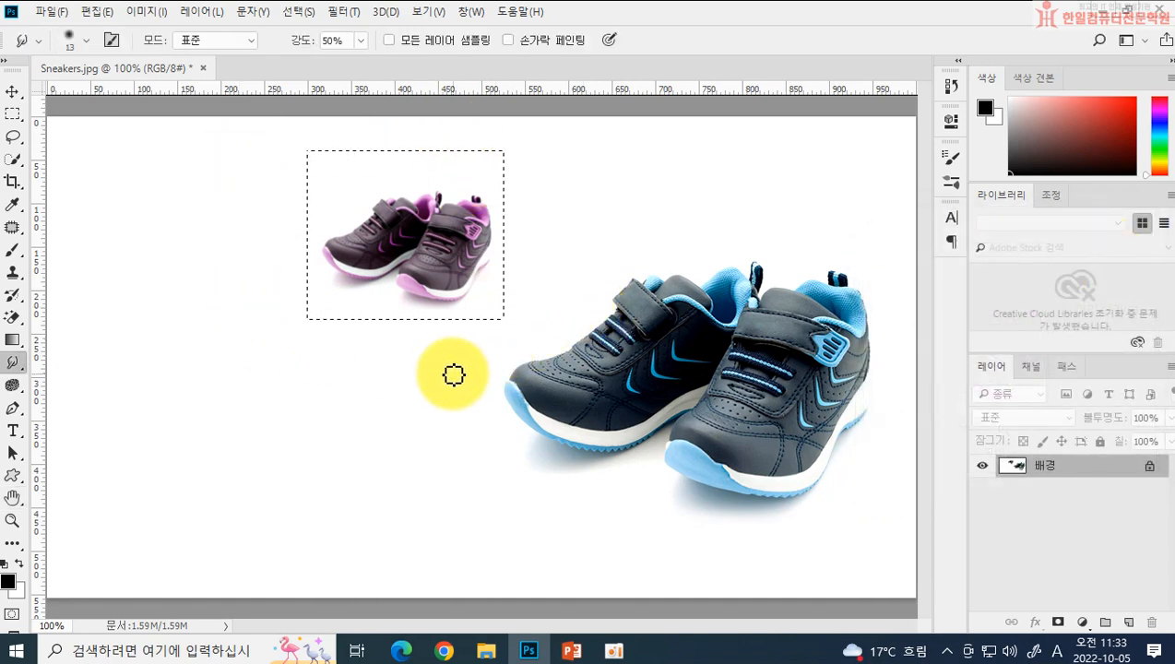
key(ctrl+d)
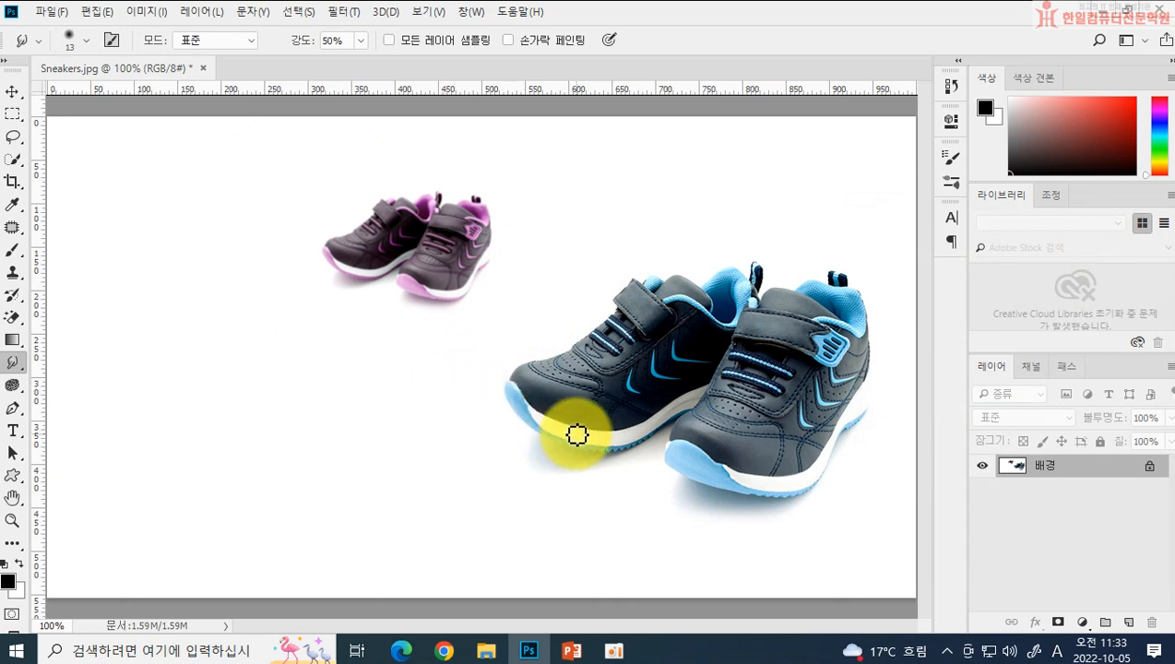